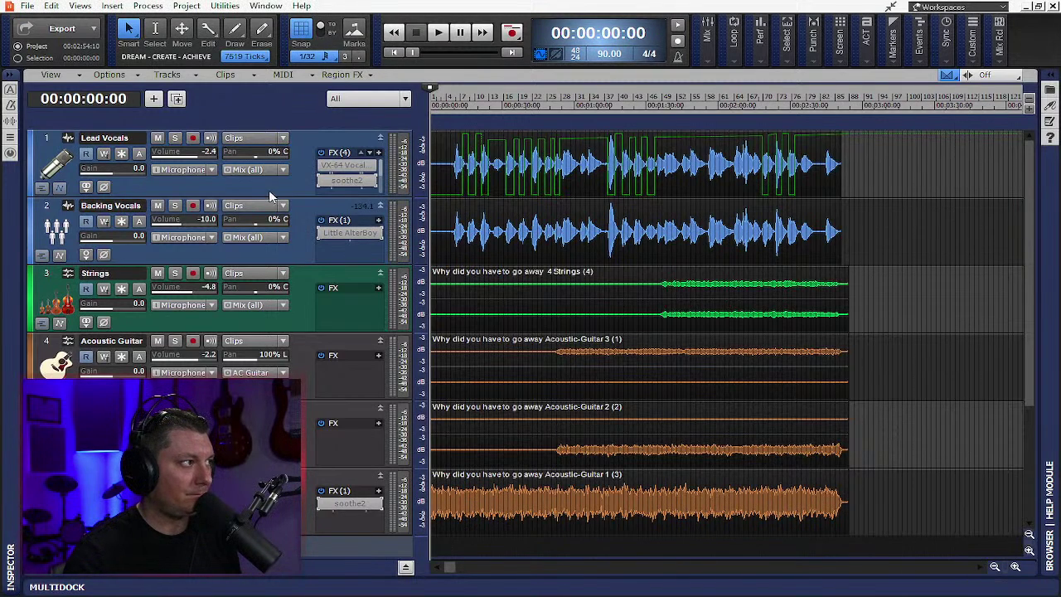
- Open the Console view at full size and widen its track section to show all six track strips
{"action": "mouse_move", "coordinate": [300, 198]}
{"action": "left_mouse_down"}
{"action": "mouse_move", "coordinate": [300, 410]}
{"action": "mouse_move", "coordinate": [303, 205]}
{"action": "left_mouse_up"}
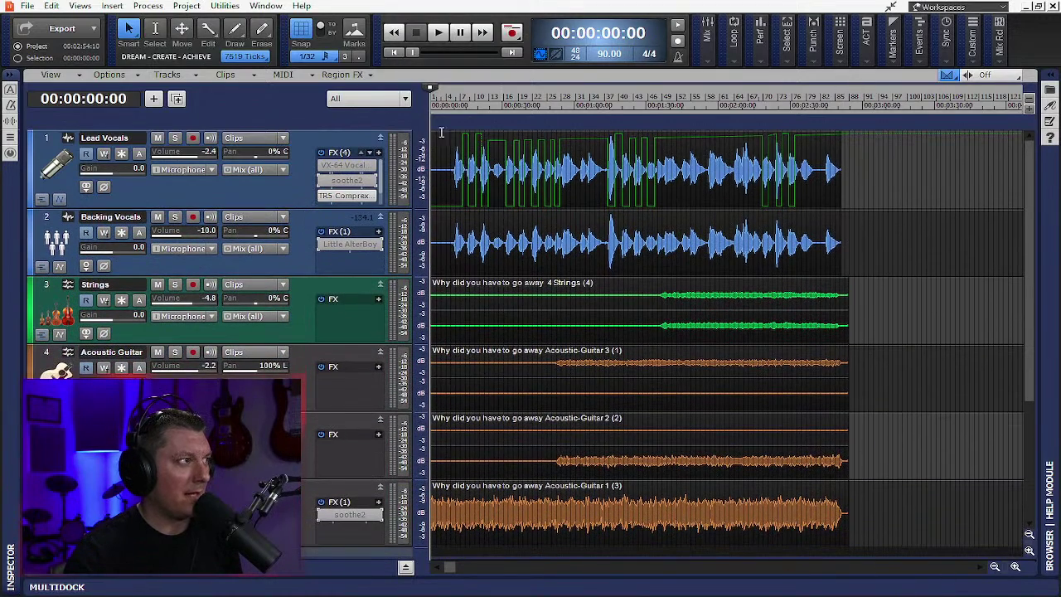
{"action": "left_click", "coordinate": [80, 6]}
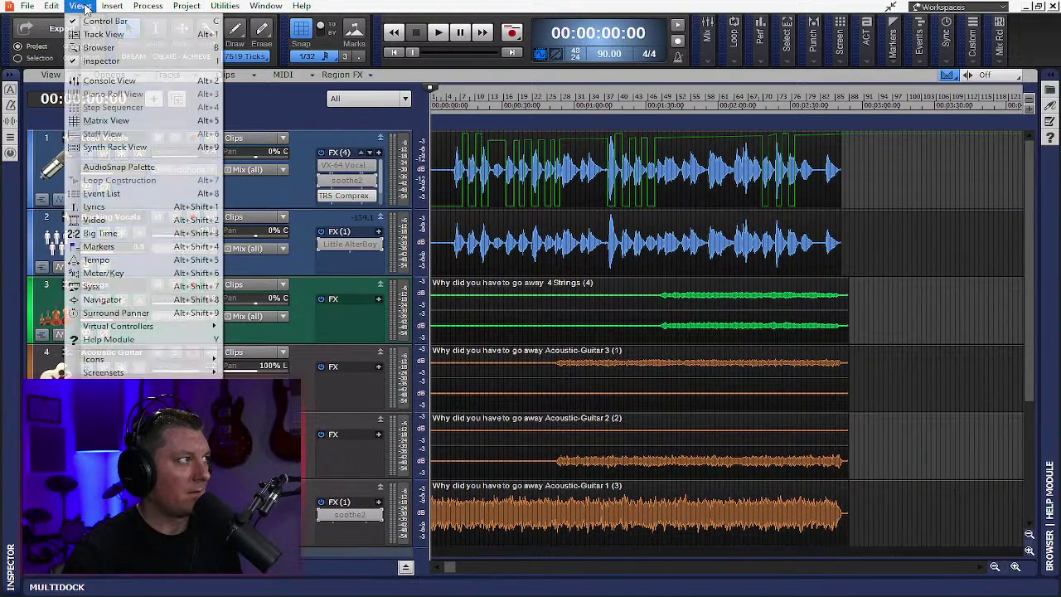
{"action": "left_click", "coordinate": [108, 82]}
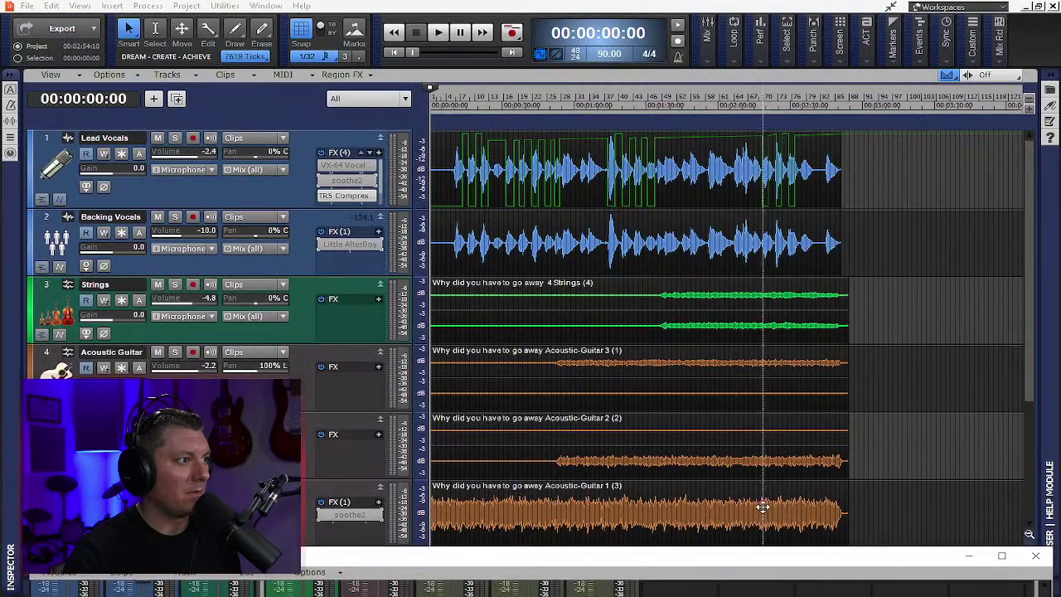
{"action": "double_click", "coordinate": [773, 565]}
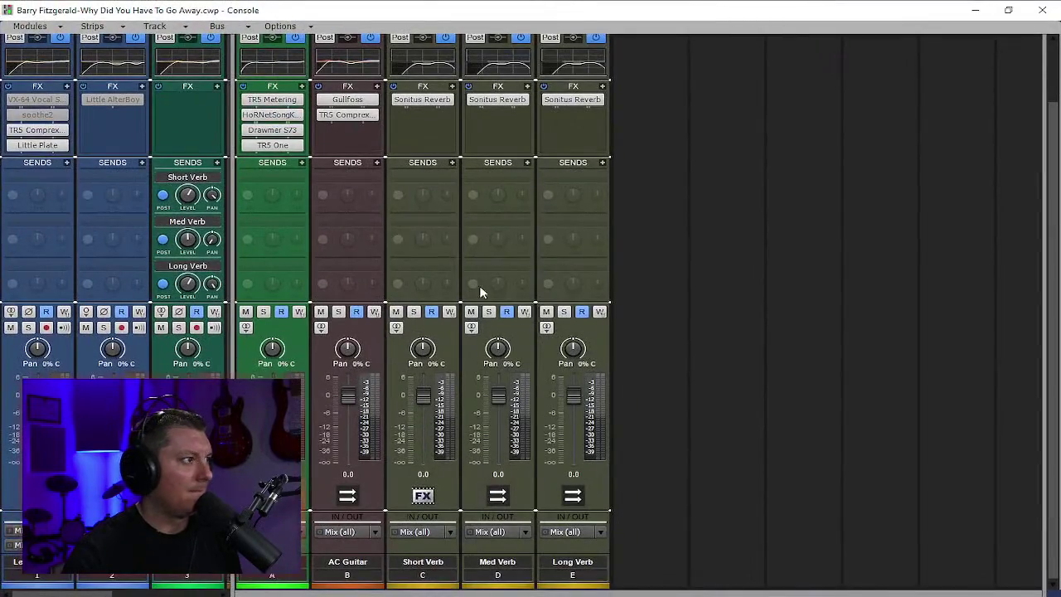
{"action": "left_click_drag", "start_coordinate": [232, 257], "coordinate": [457, 244]}
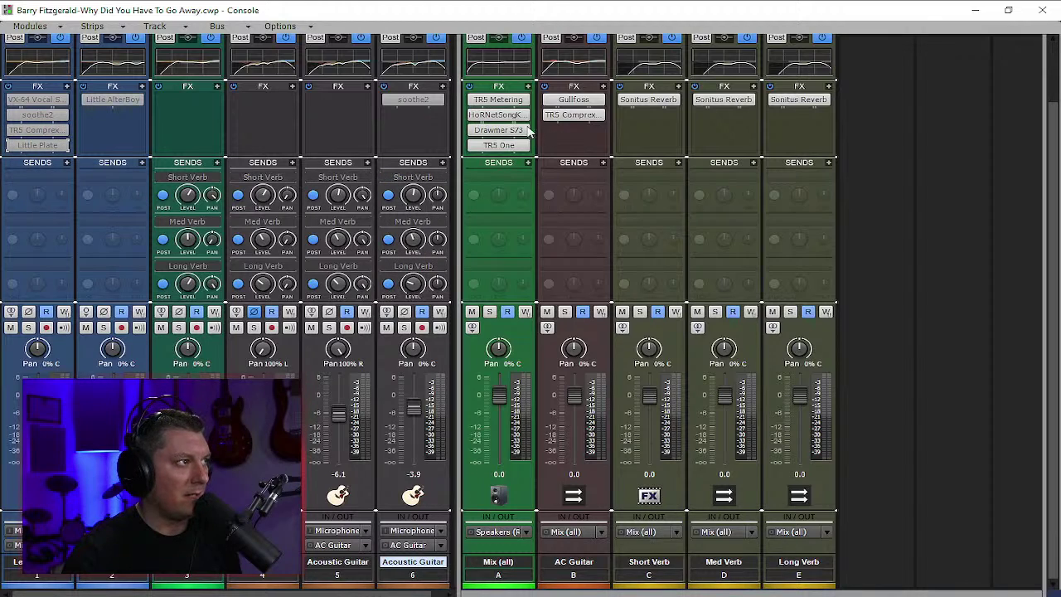
- Bypass the plug-ins on the Mix and AC Guitar buses and start playback
{"action": "left_click_drag", "start_coordinate": [474, 102], "coordinate": [629, 101]}
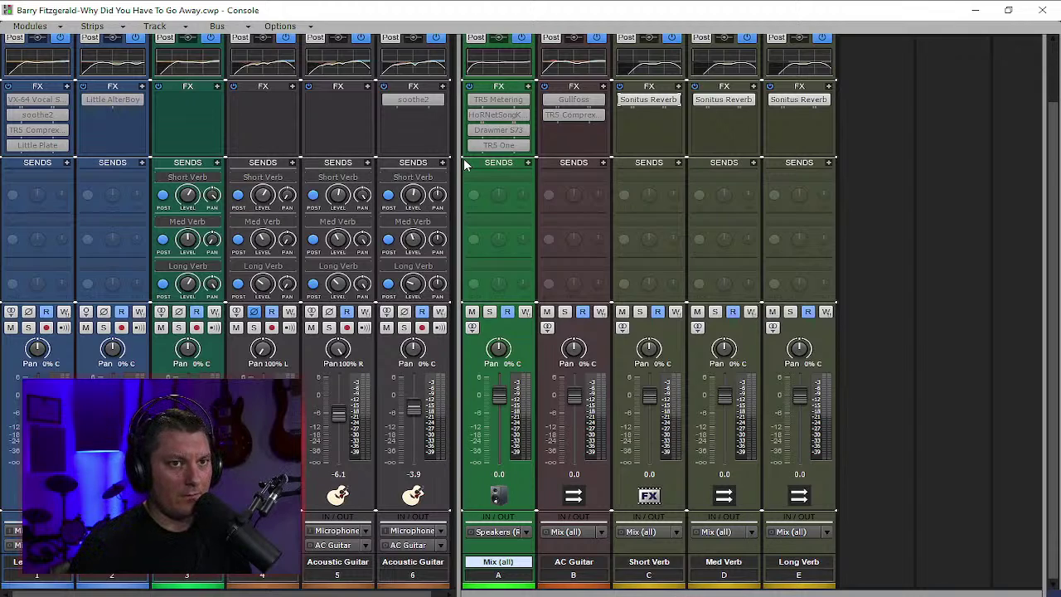
{"action": "key", "text": "space"}
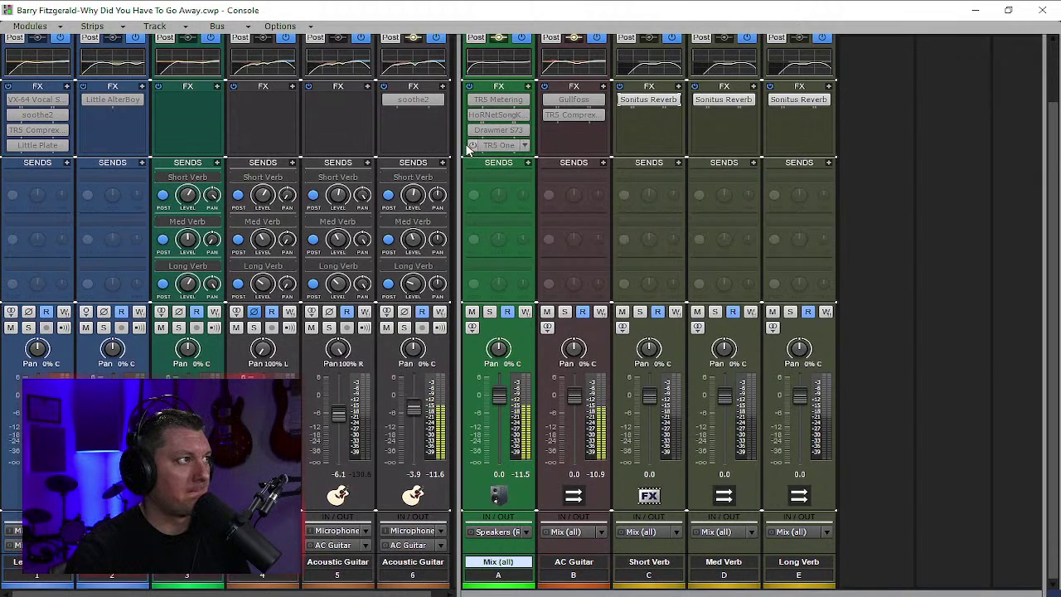
{"action": "scroll", "coordinate": [435, 157], "scroll_direction": "up", "scroll_amount": 1}
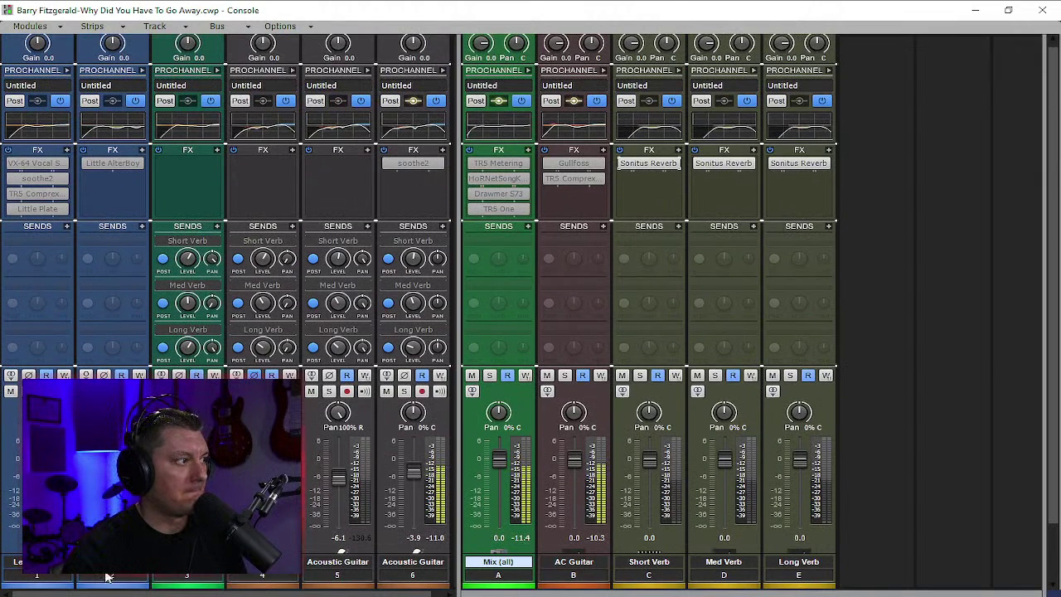
- Switch off the ProChannel on all six tracks, from Lead Vocals to the last Acoustic Guitar
{"action": "left_click", "coordinate": [64, 579]}
{"action": "key", "text": "ctrl+a"}
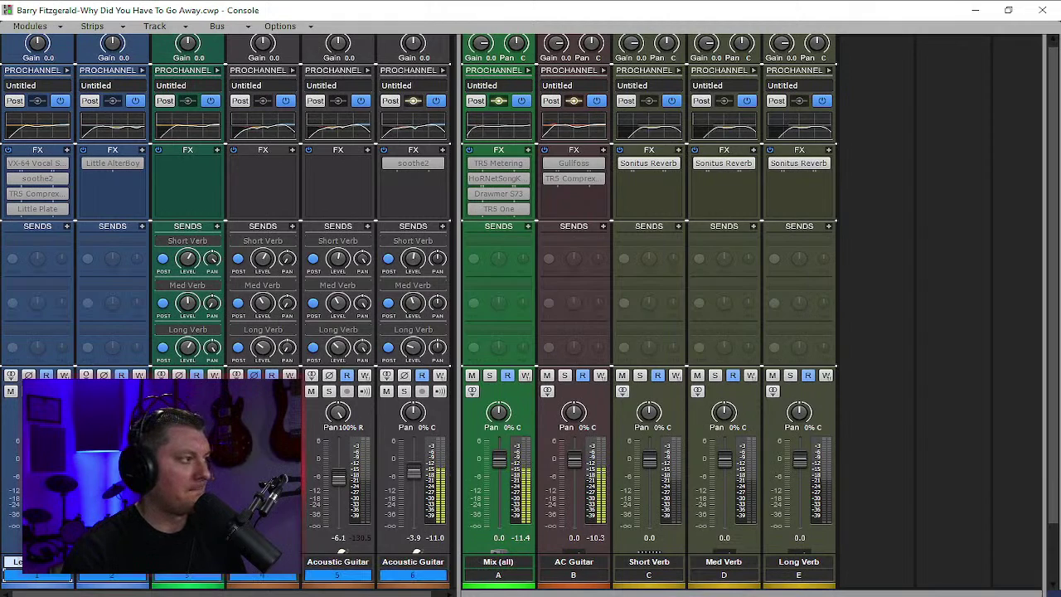
{"action": "left_click", "coordinate": [435, 100]}
{"action": "left_click", "coordinate": [361, 100]}
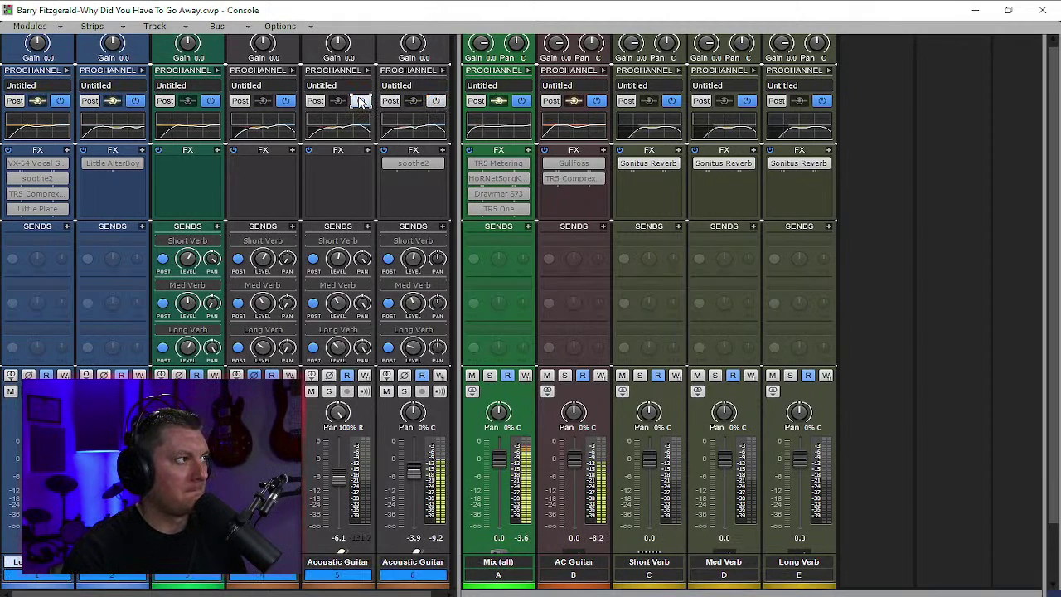
{"action": "left_click", "coordinate": [286, 100]}
{"action": "left_click", "coordinate": [211, 100]}
{"action": "left_click", "coordinate": [134, 101]}
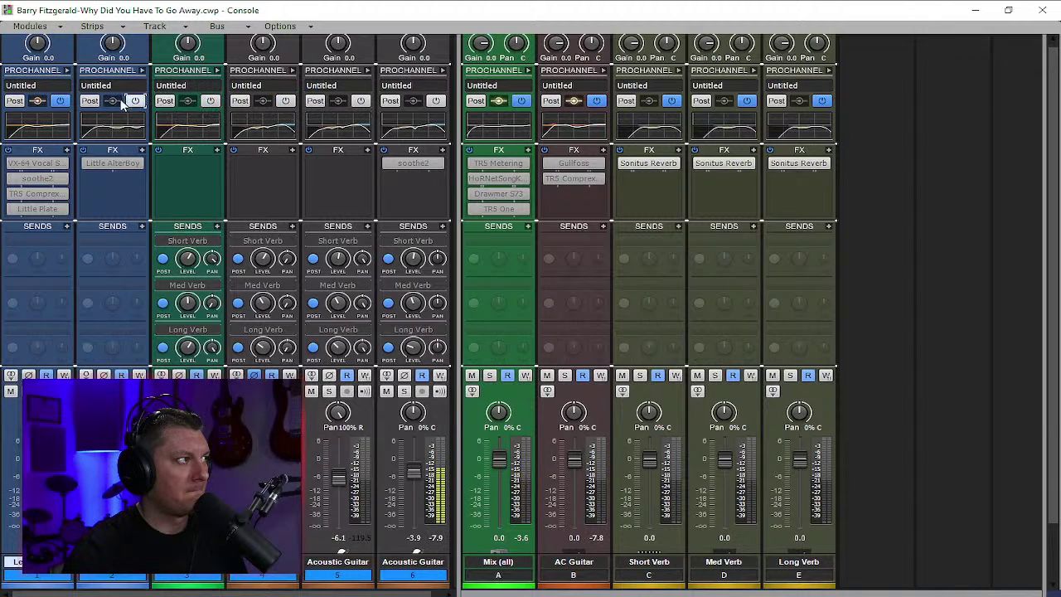
{"action": "left_click", "coordinate": [60, 100]}
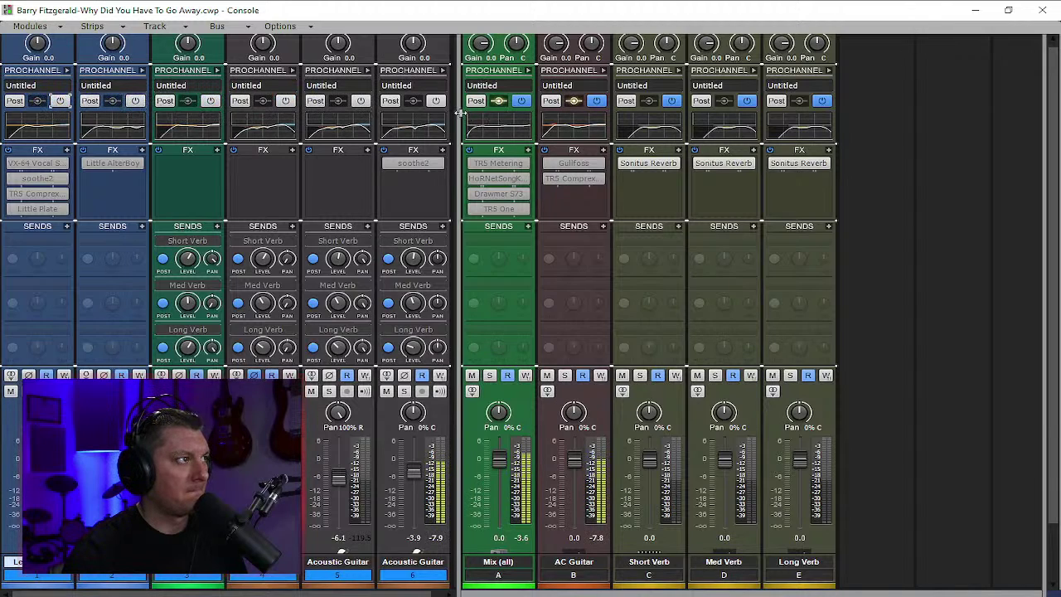
- Switch off the ProChannel on the Mix and AC Guitar buses, keeping all tracks and buses in view
{"action": "left_click", "coordinate": [520, 100]}
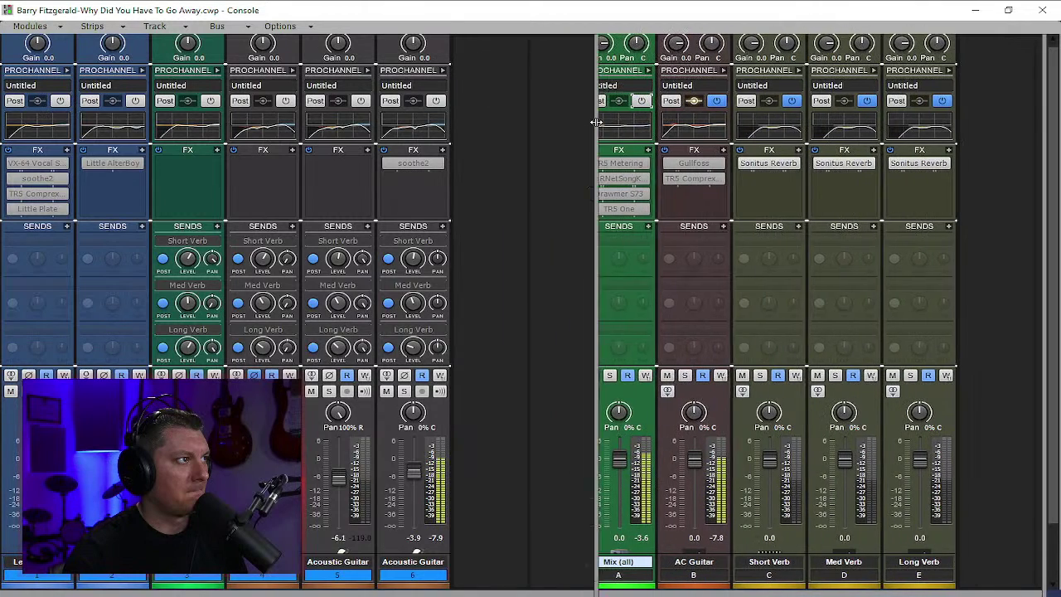
{"action": "left_click", "coordinate": [735, 101]}
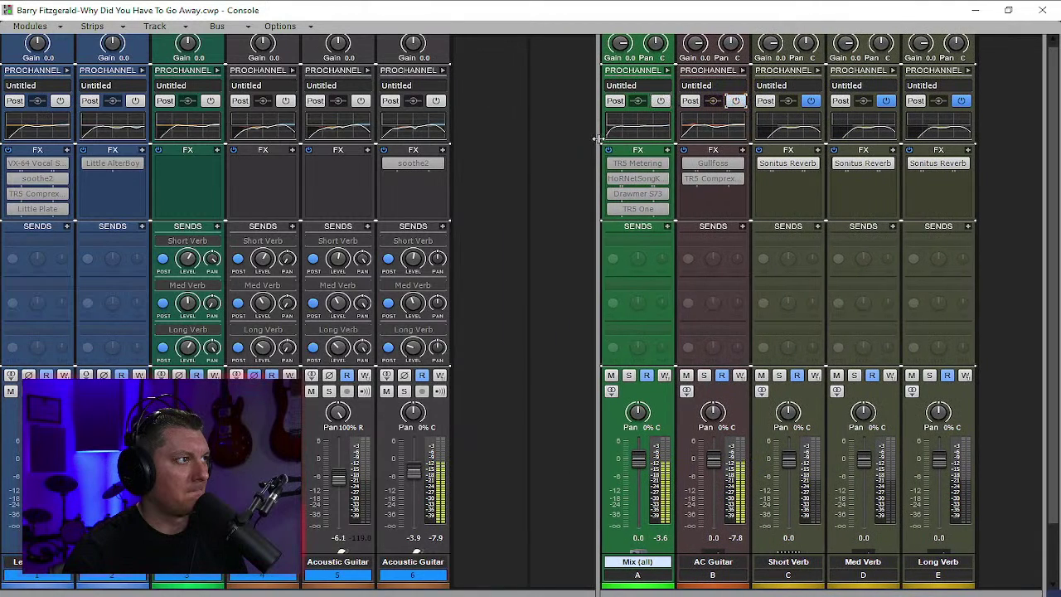
{"action": "left_click_drag", "start_coordinate": [597, 137], "coordinate": [453, 128]}
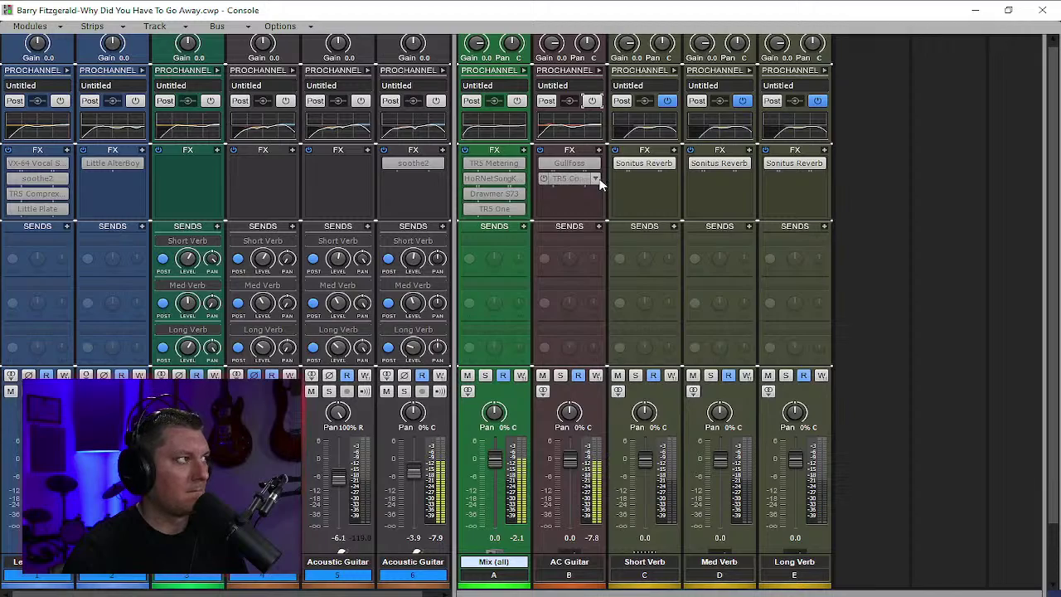
- Minimise the Console, stop playback, and clear the clip selection with the playhead back at the project start
{"action": "left_click", "coordinate": [976, 17]}
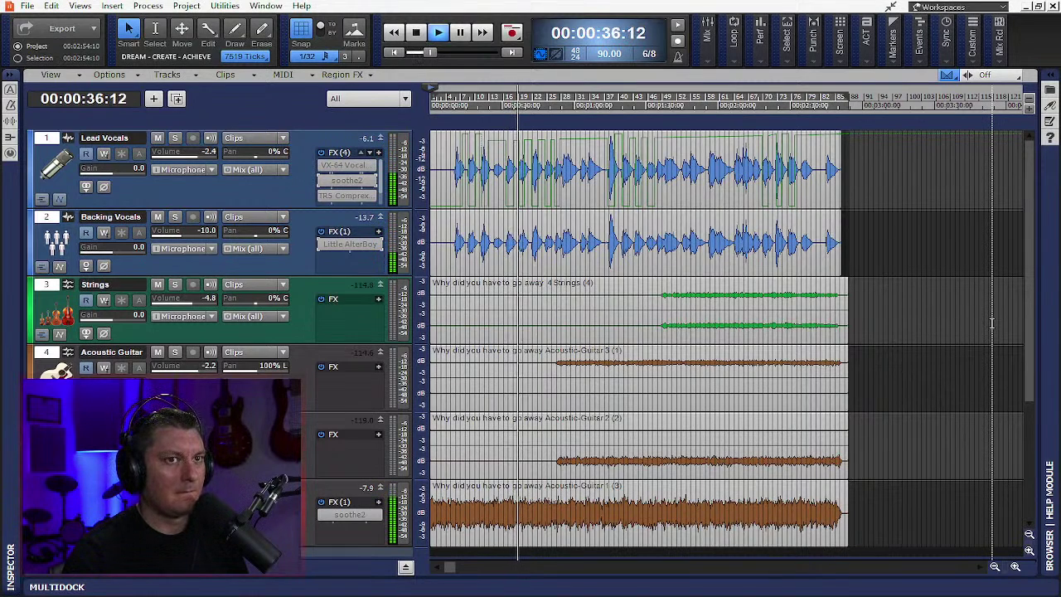
{"action": "key", "text": "space"}
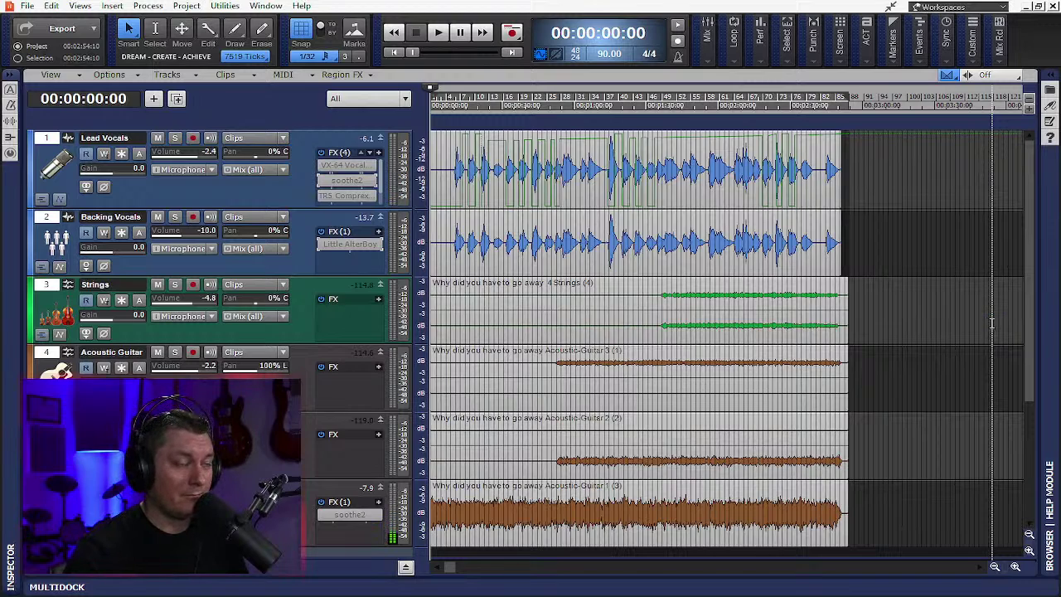
{"action": "left_click", "coordinate": [395, 53]}
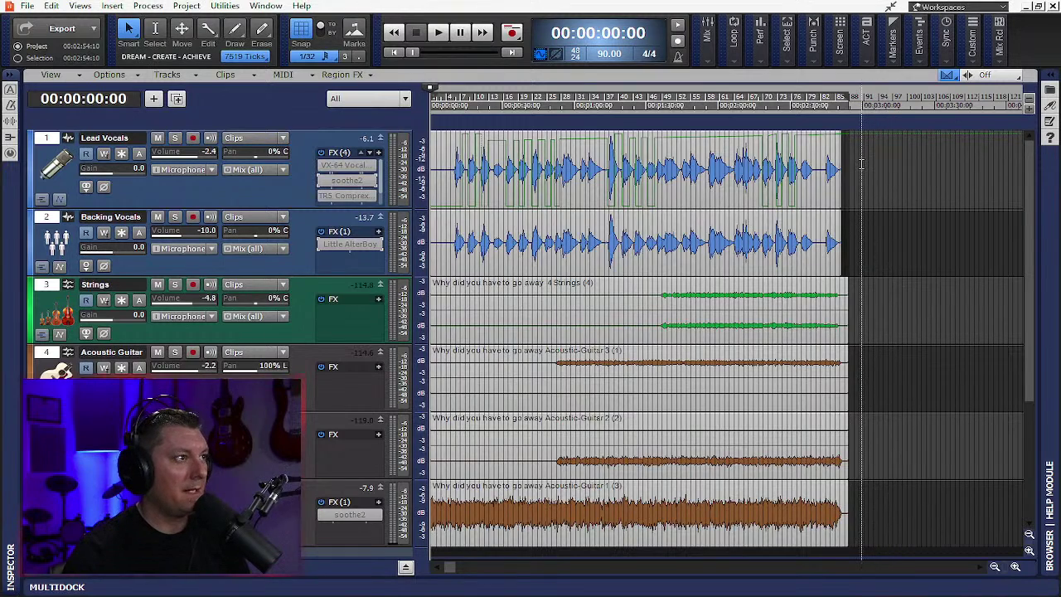
{"action": "left_click", "coordinate": [862, 166]}
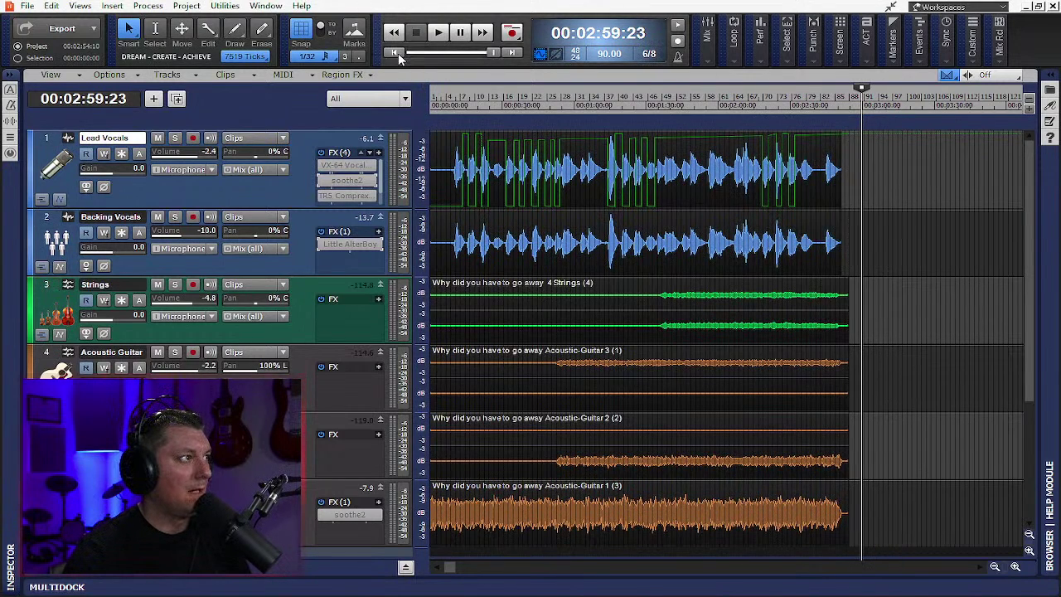
{"action": "left_click", "coordinate": [395, 52]}
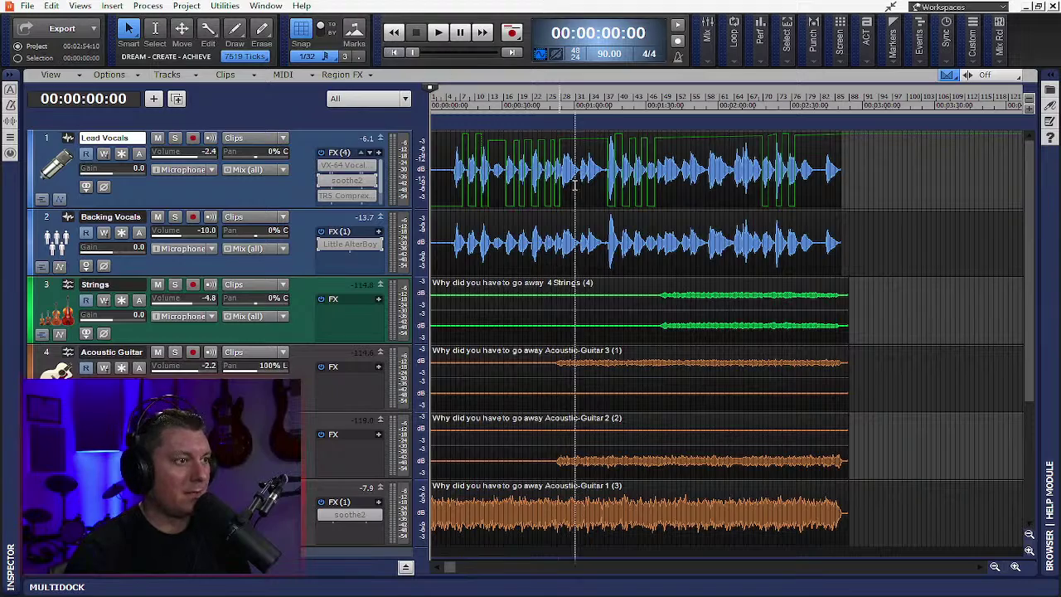
- Solo the Acoustic Guitar tracks in the Console view and start playback
{"action": "key", "text": "alt+2"}
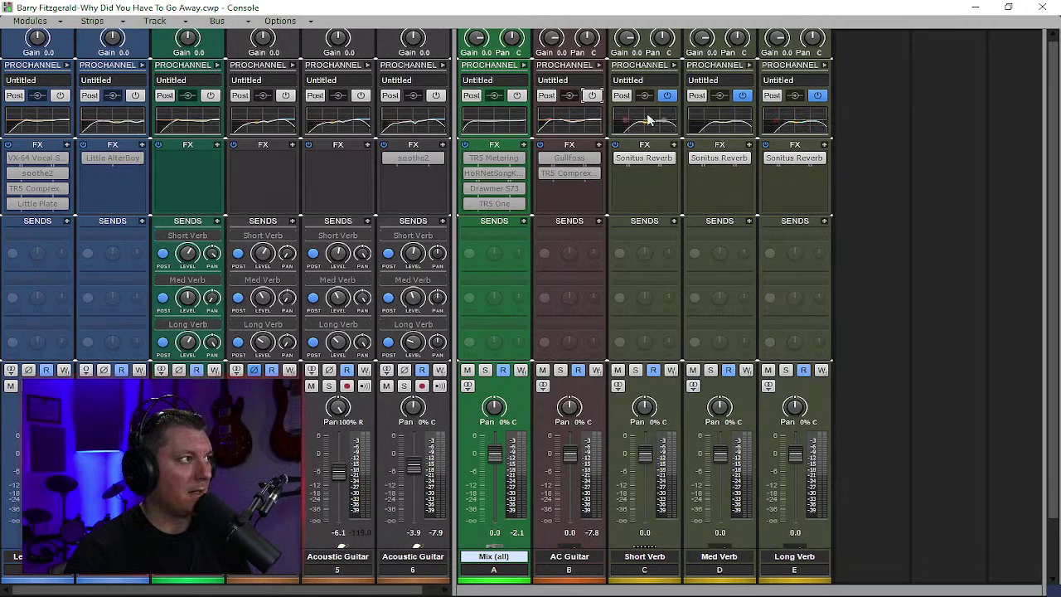
{"action": "mouse_move", "coordinate": [455, 118]}
{"action": "left_mouse_down"}
{"action": "mouse_move", "coordinate": [673, 123]}
{"action": "mouse_move", "coordinate": [457, 113]}
{"action": "left_mouse_up"}
{"action": "left_click", "coordinate": [404, 386]}
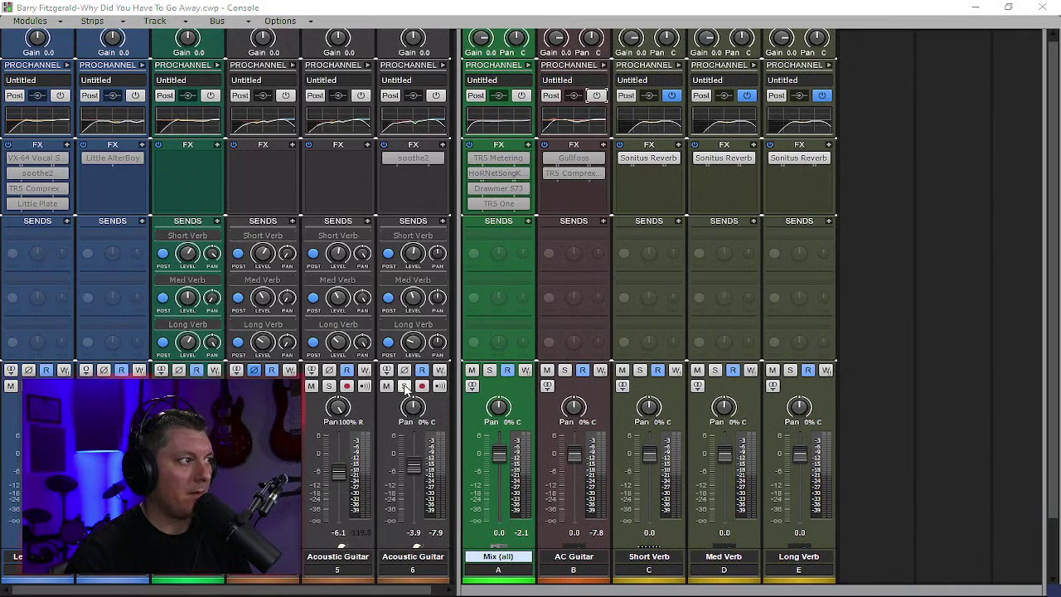
{"action": "left_click", "coordinate": [330, 387]}
{"action": "key", "text": "space"}
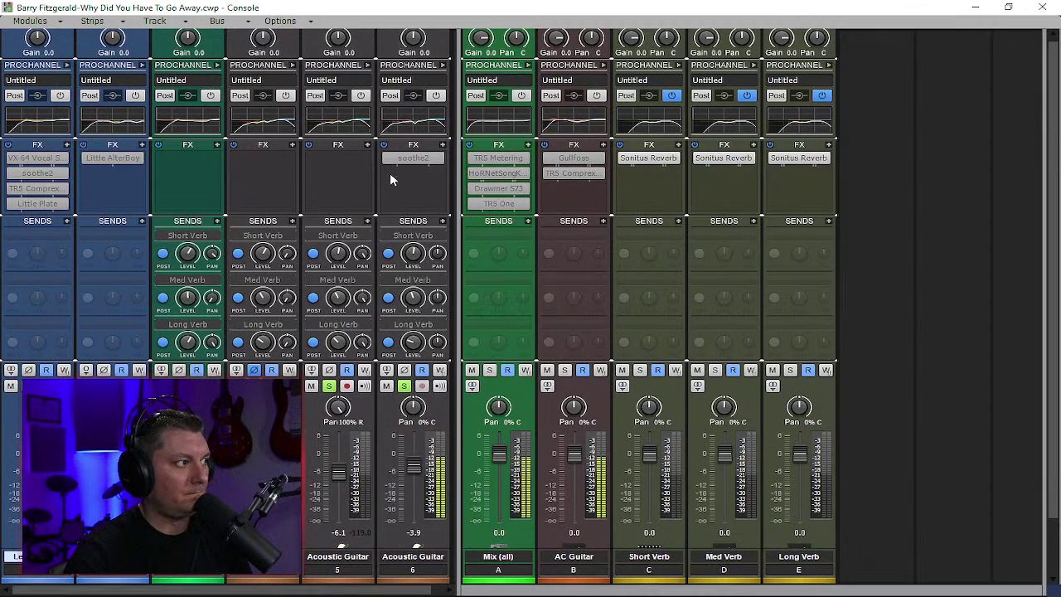
- Expand the ProChannel modules of Acoustic Guitar tracks 6 and 5 and widen the track section to show both fully
{"action": "left_click", "coordinate": [443, 65]}
{"action": "left_click_drag", "start_coordinate": [454, 66], "coordinate": [661, 82]}
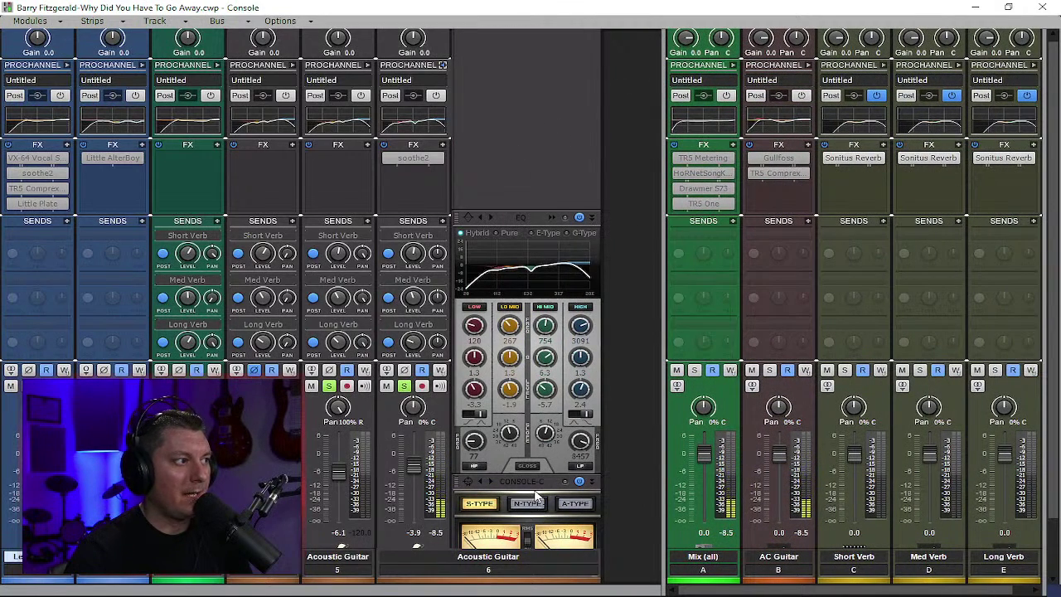
{"action": "left_click", "coordinate": [367, 65]}
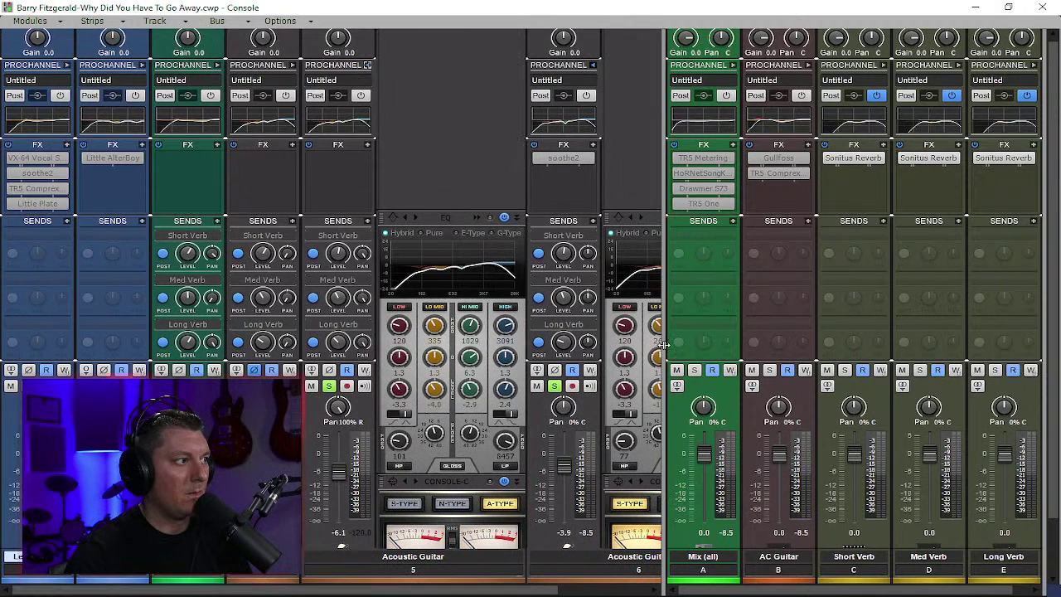
{"action": "left_click_drag", "start_coordinate": [665, 346], "coordinate": [1032, 322]}
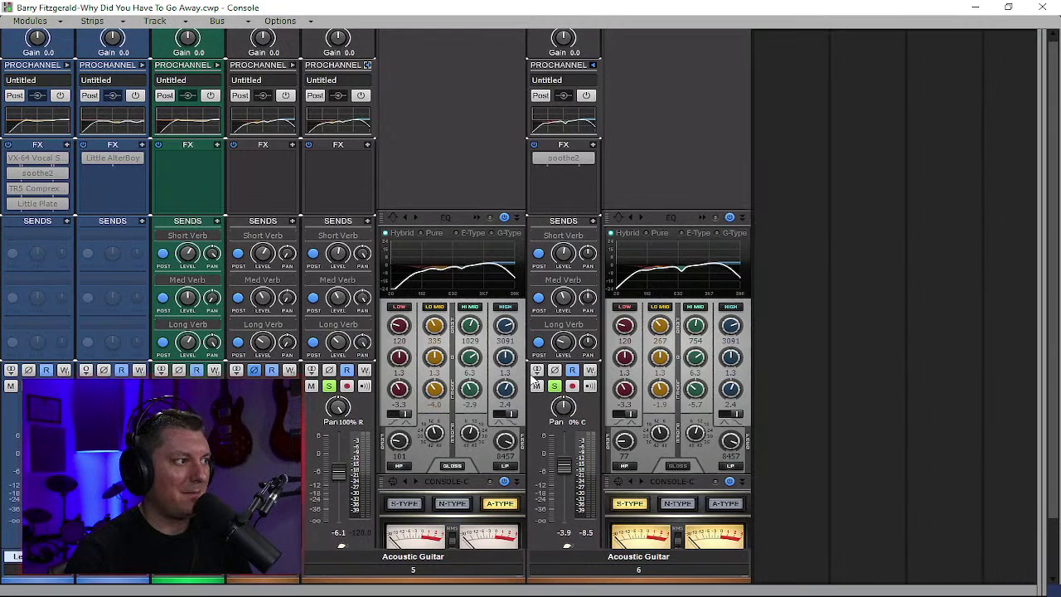
- Switch the ProChannel back on for Acoustic Guitar tracks 6 and 5
{"action": "scroll", "coordinate": [541, 462], "scroll_direction": "down", "scroll_amount": 2}
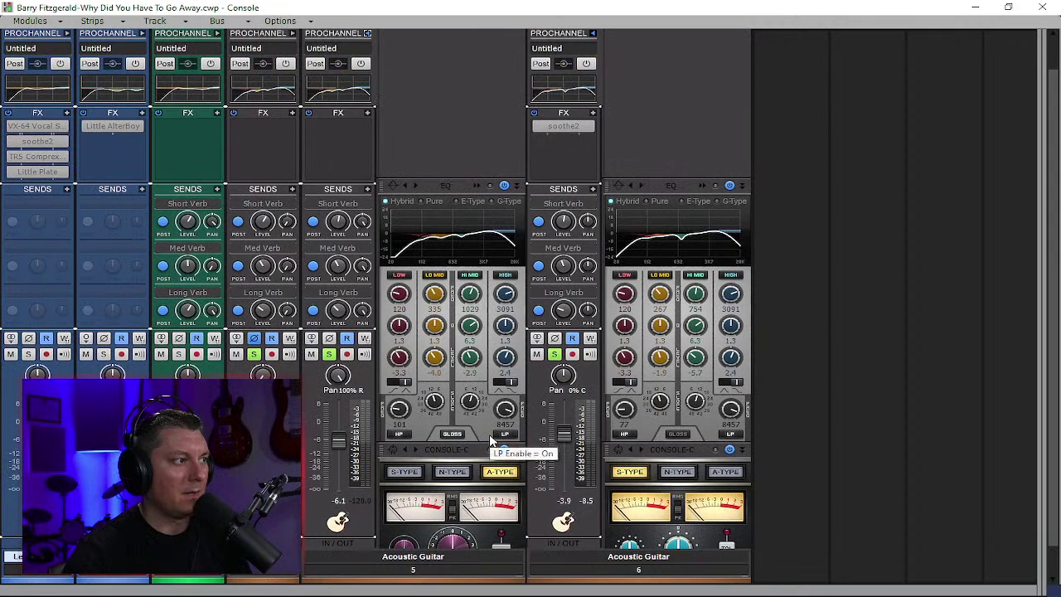
{"action": "scroll", "coordinate": [491, 439], "scroll_direction": "down", "scroll_amount": 1}
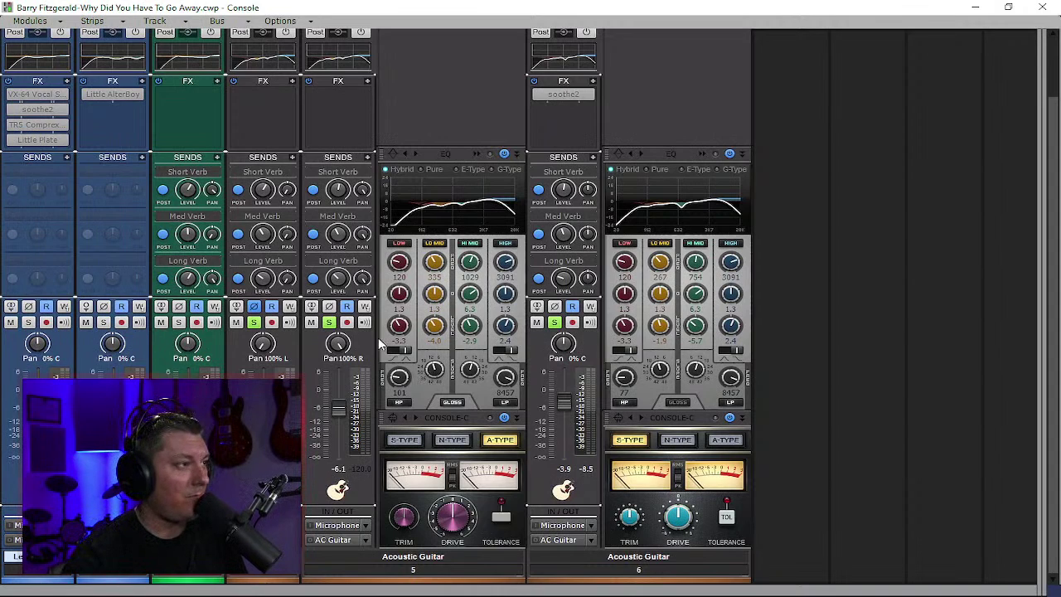
{"action": "scroll", "coordinate": [634, 153], "scroll_direction": "up", "scroll_amount": 2}
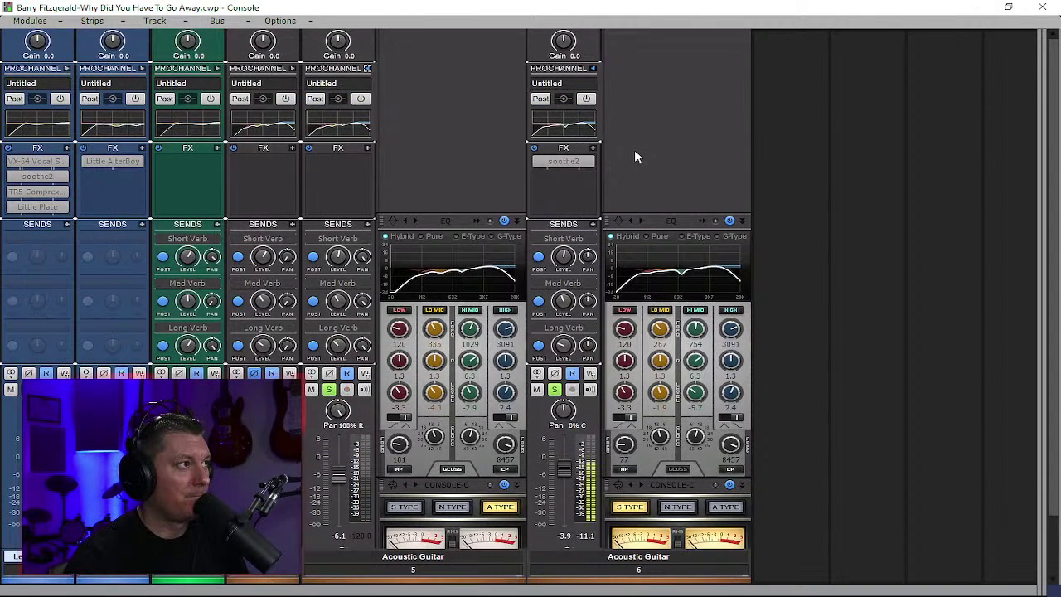
{"action": "left_click", "coordinate": [587, 99]}
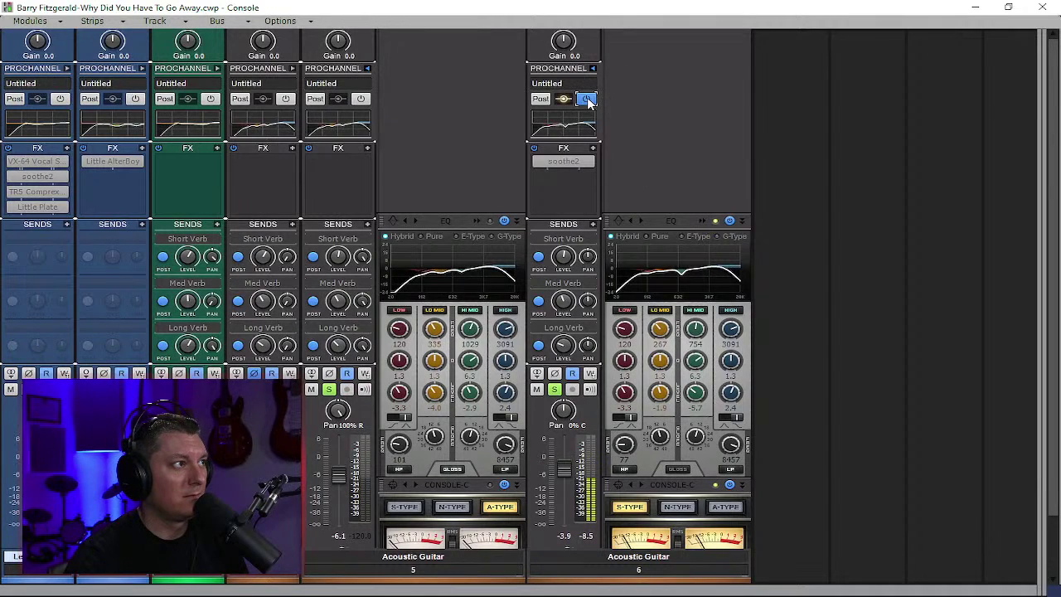
{"action": "left_click", "coordinate": [361, 98]}
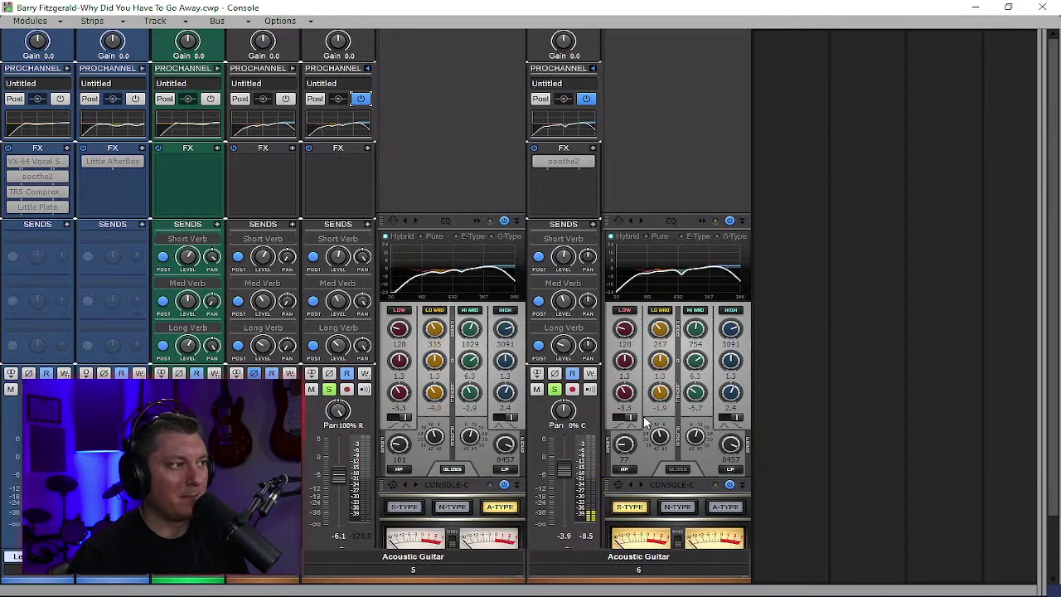
- Lower the EQ high-pass frequency to 65 on Acoustic Guitar track 5 and to about 69 on track 6
{"action": "mouse_move", "coordinate": [629, 441]}
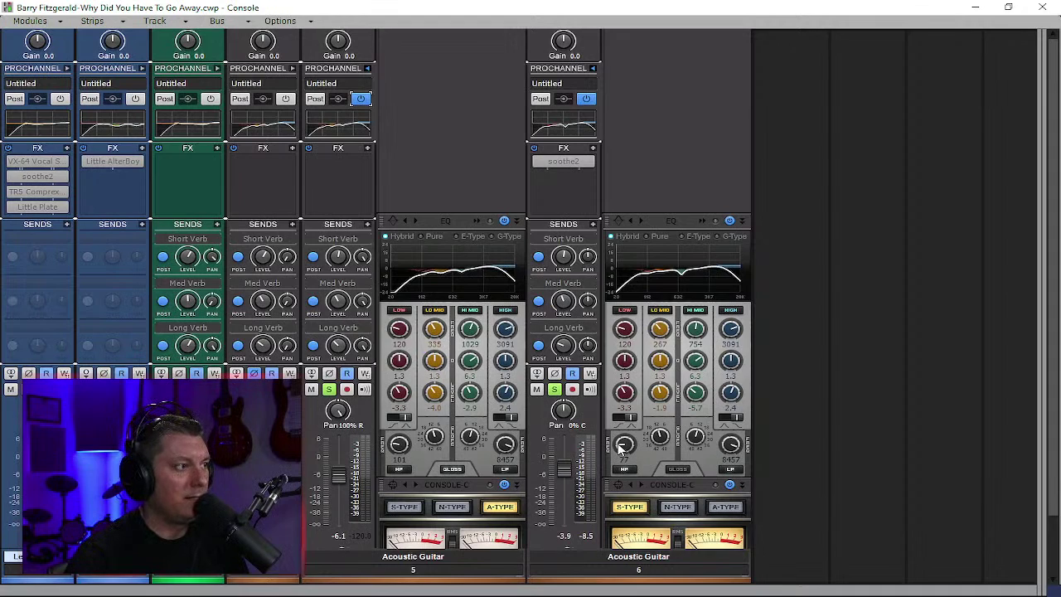
{"action": "mouse_move", "coordinate": [623, 448]}
{"action": "left_mouse_down"}
{"action": "mouse_move", "coordinate": [623, 464]}
{"action": "mouse_move", "coordinate": [622, 437]}
{"action": "left_mouse_up"}
{"action": "left_click_drag", "start_coordinate": [412, 448], "coordinate": [412, 469]}
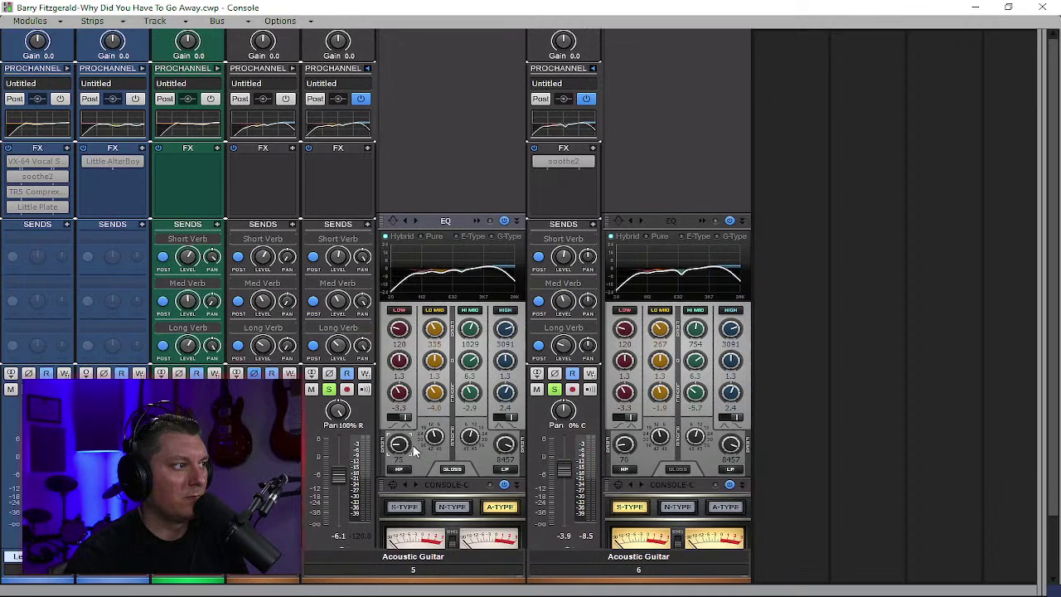
{"action": "left_click_drag", "start_coordinate": [622, 445], "coordinate": [622, 439]}
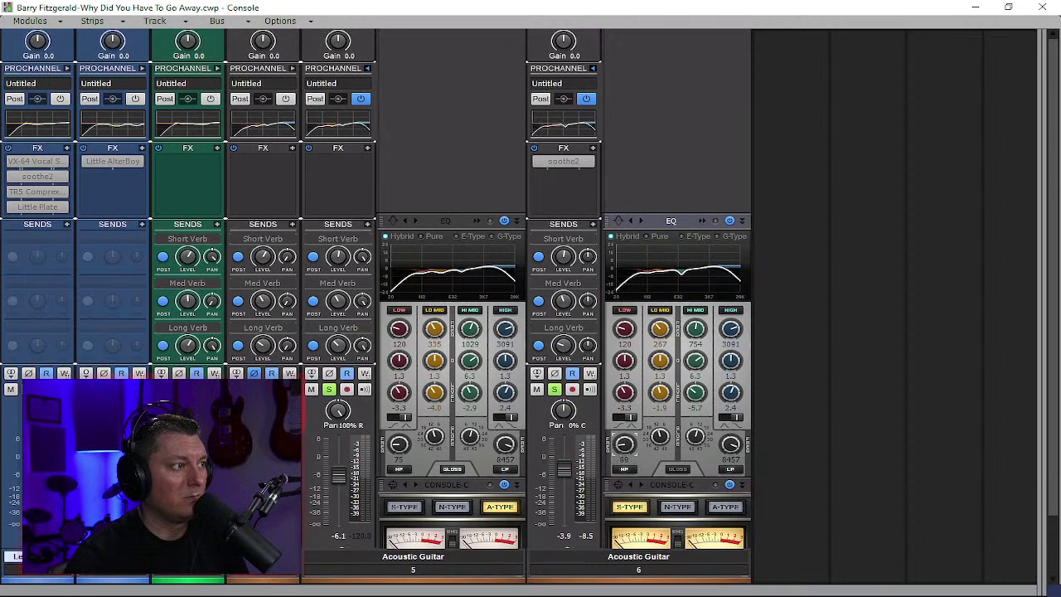
{"action": "left_click_drag", "start_coordinate": [624, 444], "coordinate": [624, 447]}
{"action": "left_click_drag", "start_coordinate": [398, 448], "coordinate": [398, 456]}
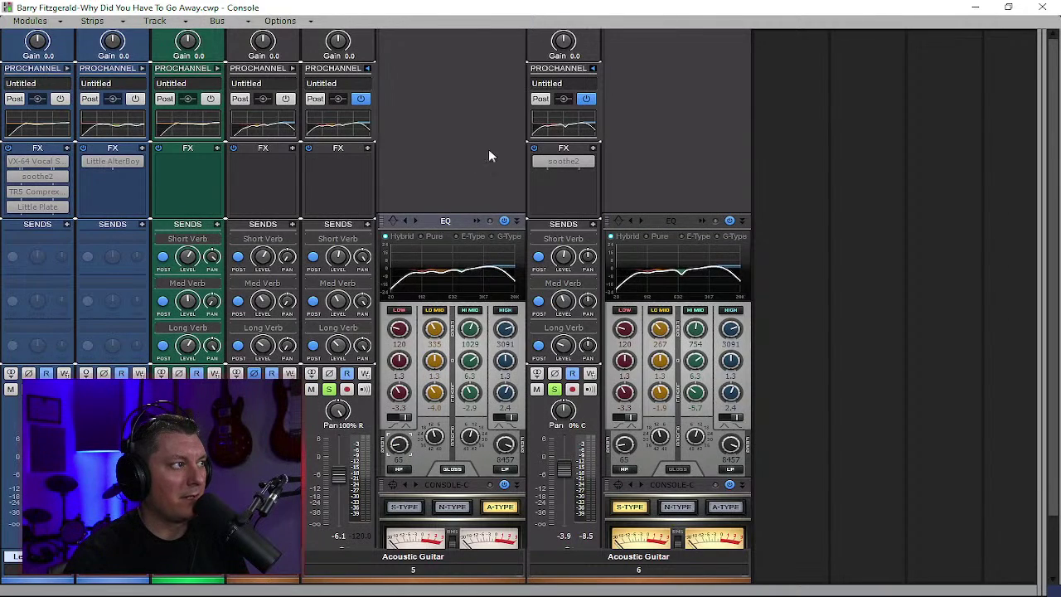
- Expand the ProChannel of Acoustic Guitar track 4, lower its EQ high-pass frequency to 65, and collapse the modules of tracks 4 and 5
{"action": "key", "text": "space"}
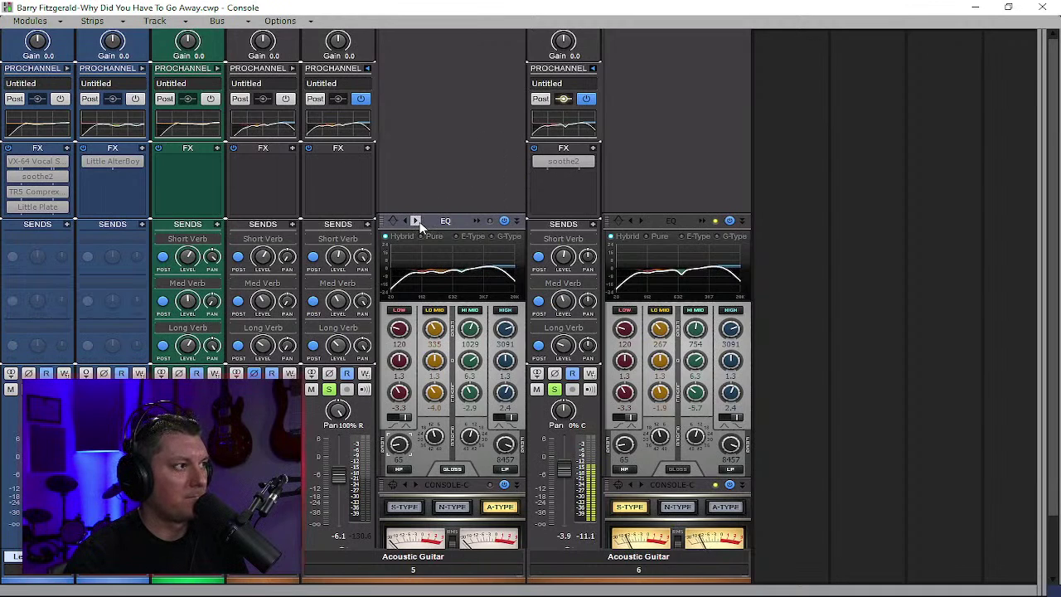
{"action": "left_click", "coordinate": [292, 69]}
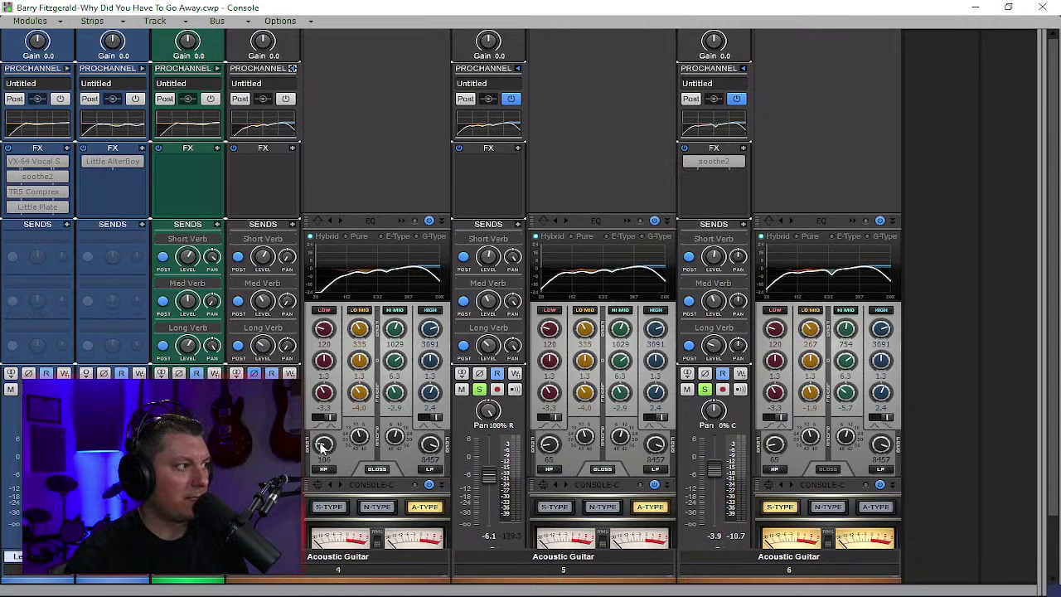
{"action": "left_click_drag", "start_coordinate": [322, 444], "coordinate": [321, 465]}
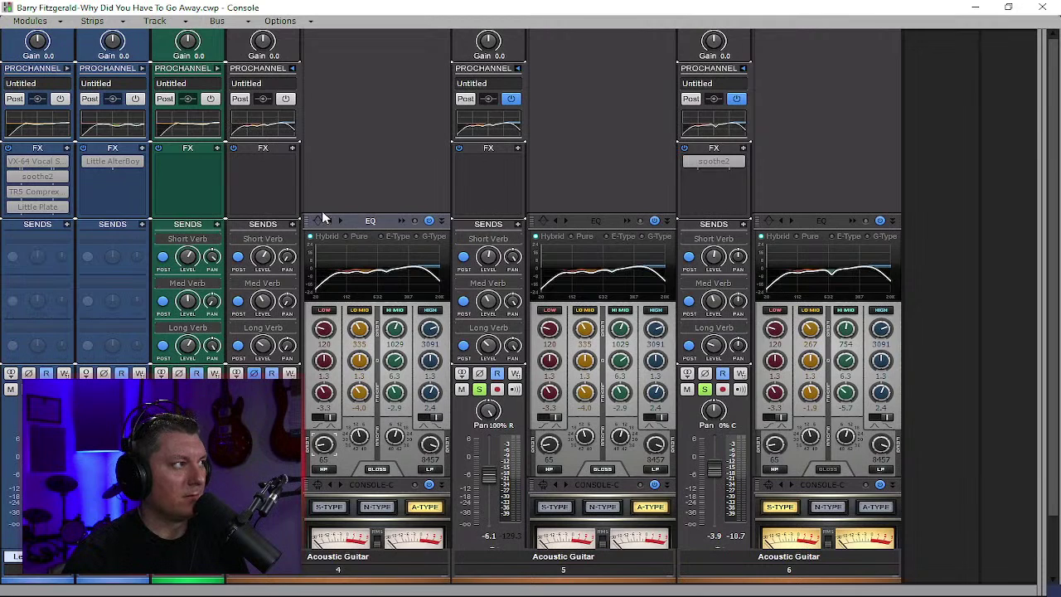
{"action": "left_click", "coordinate": [292, 68]}
{"action": "left_click", "coordinate": [367, 68]}
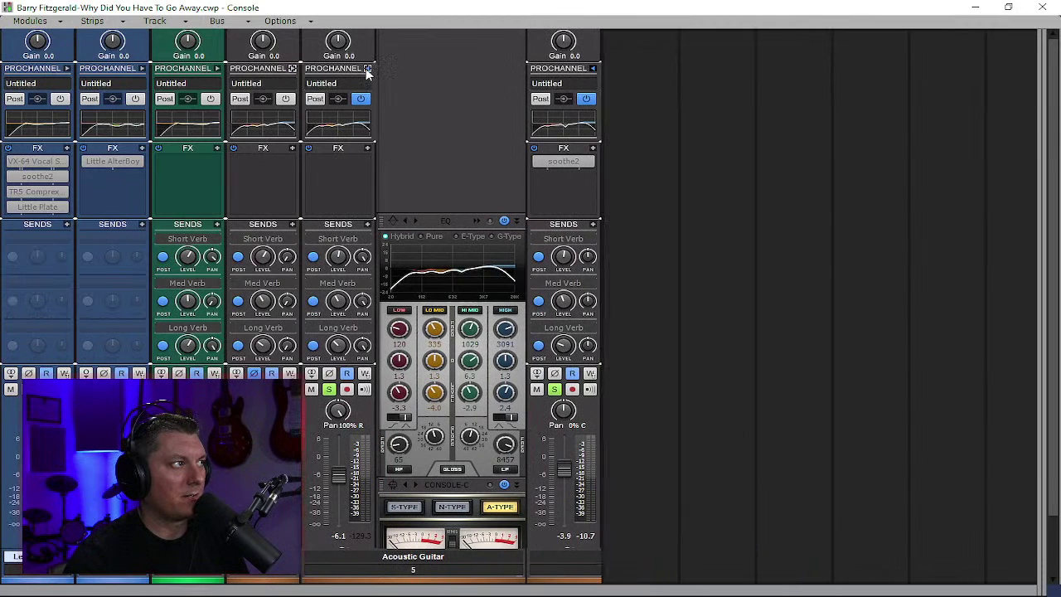
- Start playback, switch on the soothe2 effect on Acoustic Guitar track 6, and open its plugin window clear of the track strips
{"action": "scroll", "coordinate": [563, 173], "scroll_direction": "down", "scroll_amount": 1}
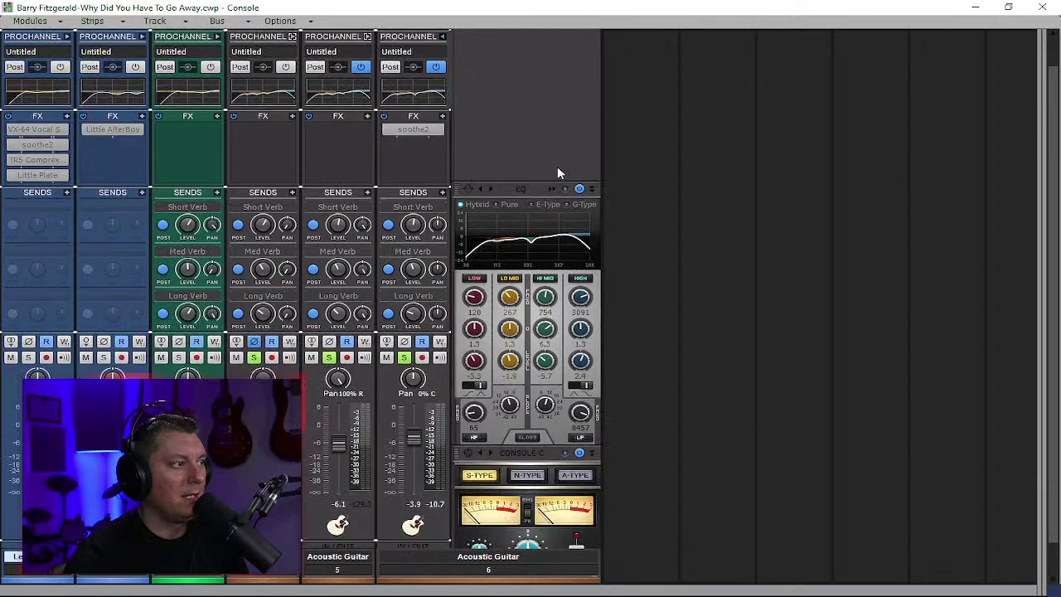
{"action": "scroll", "coordinate": [563, 173], "scroll_direction": "down", "scroll_amount": 1}
{"action": "scroll", "coordinate": [548, 470], "scroll_direction": "down", "scroll_amount": 1}
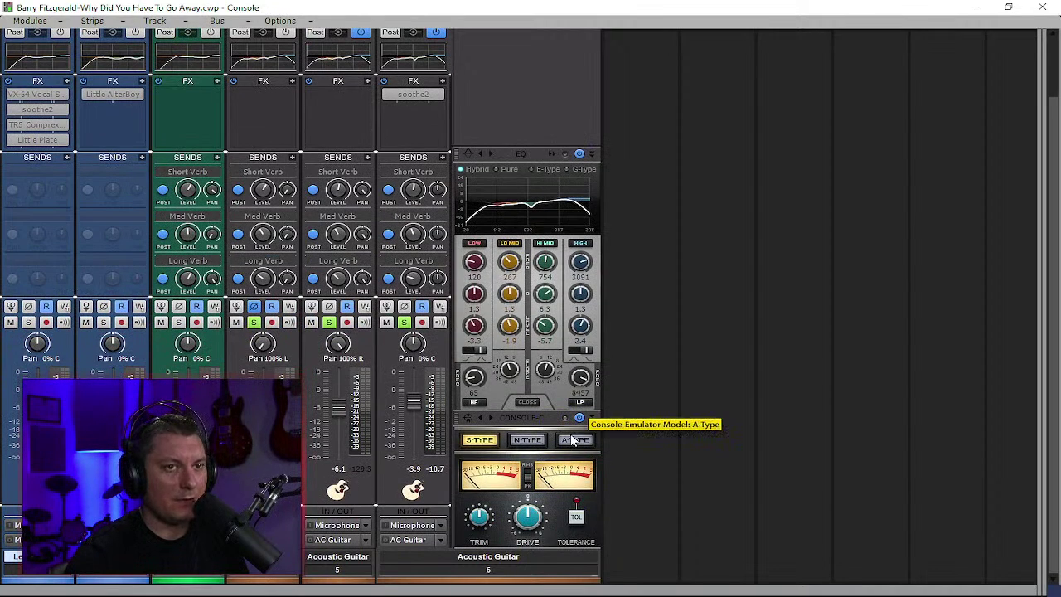
{"action": "scroll", "coordinate": [515, 127], "scroll_direction": "up", "scroll_amount": 1}
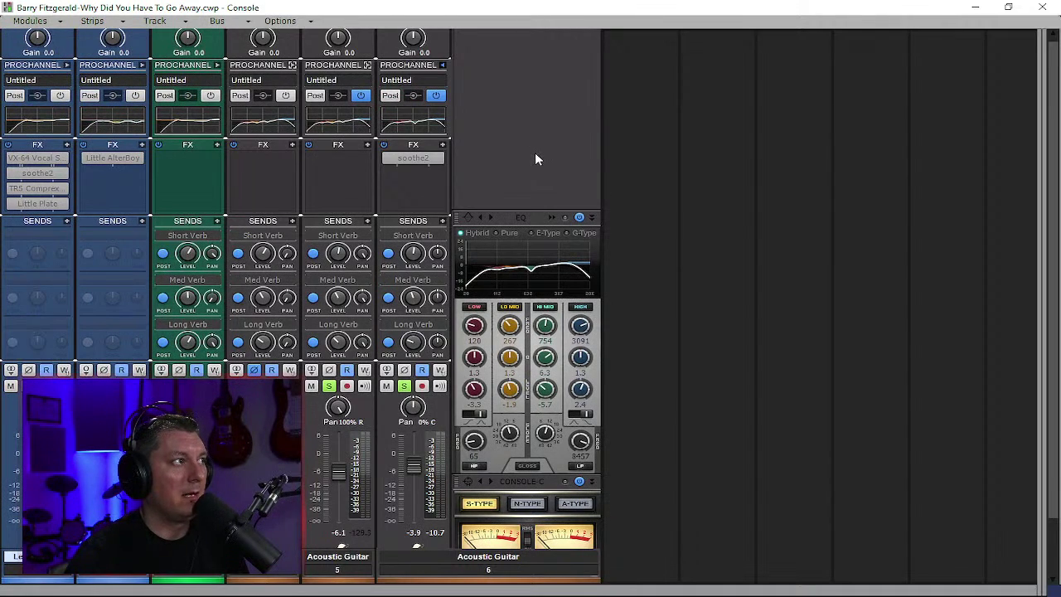
{"action": "key", "text": "space"}
{"action": "left_click", "coordinate": [387, 158]}
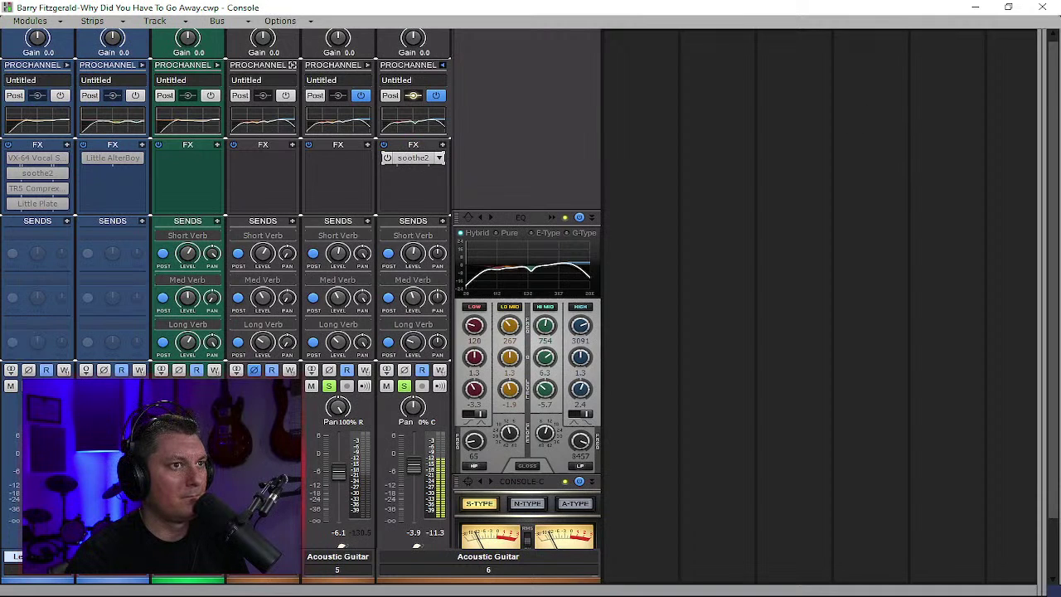
{"action": "double_click", "coordinate": [413, 157]}
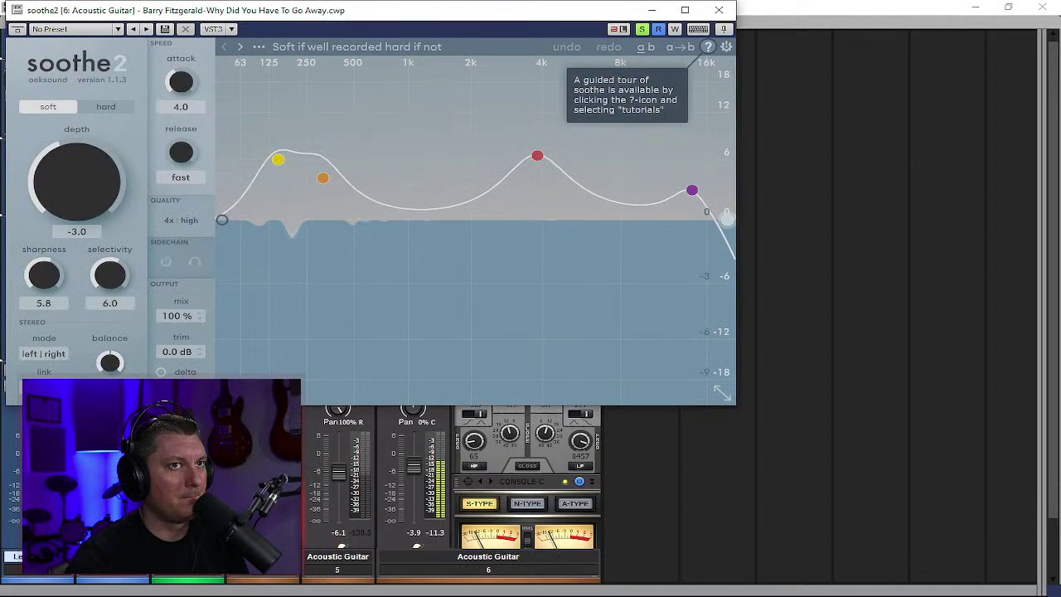
{"action": "left_click_drag", "start_coordinate": [461, 12], "coordinate": [671, 57]}
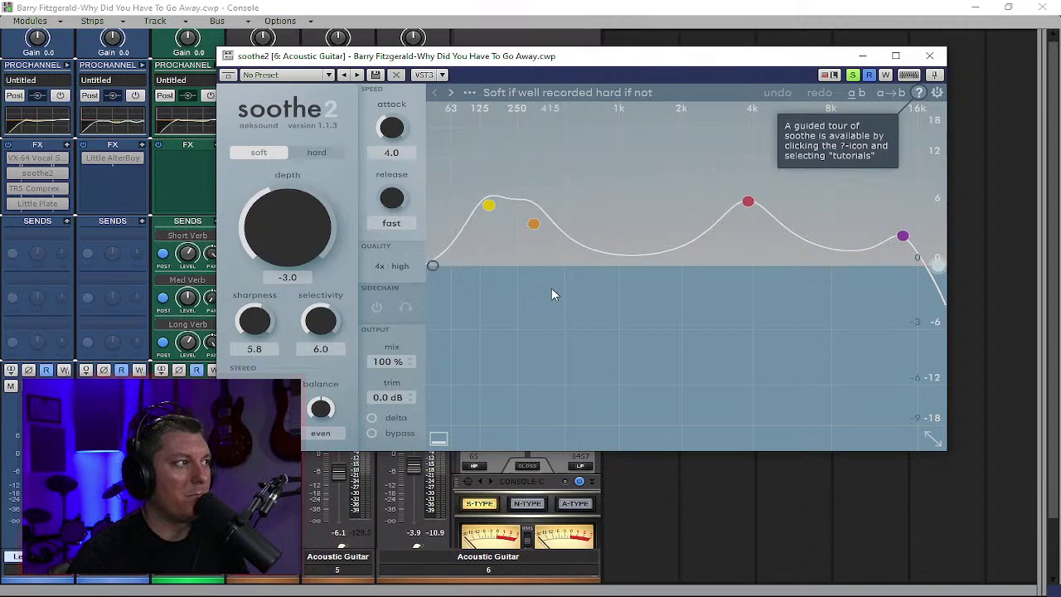
- Compare Acoustic Guitar track 6 with soothe2 bypassed and active during playback, leave the effect active, and close its window
{"action": "left_click", "coordinate": [372, 432]}
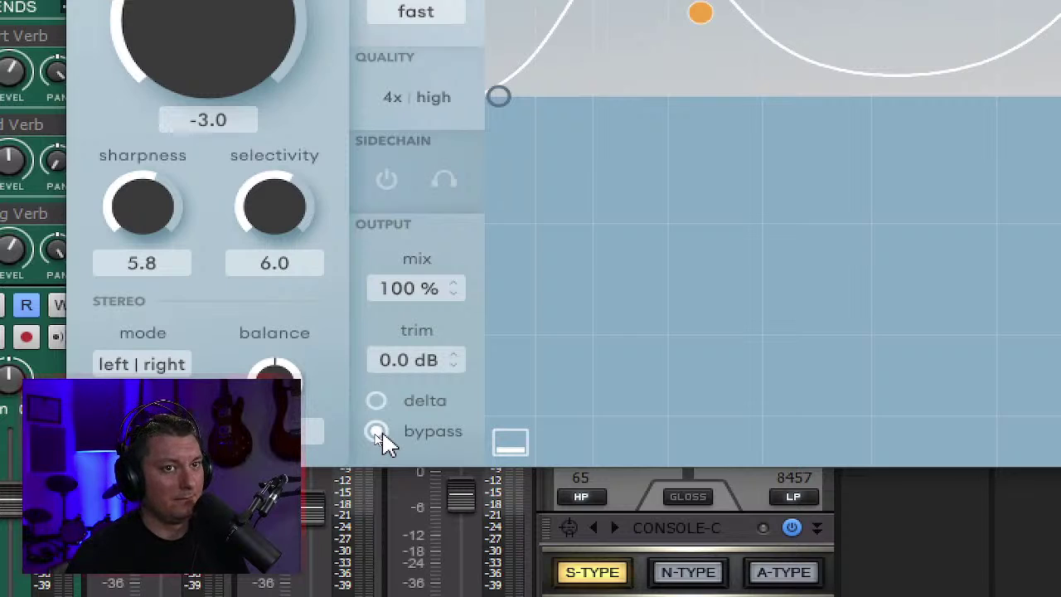
{"action": "key", "text": "space"}
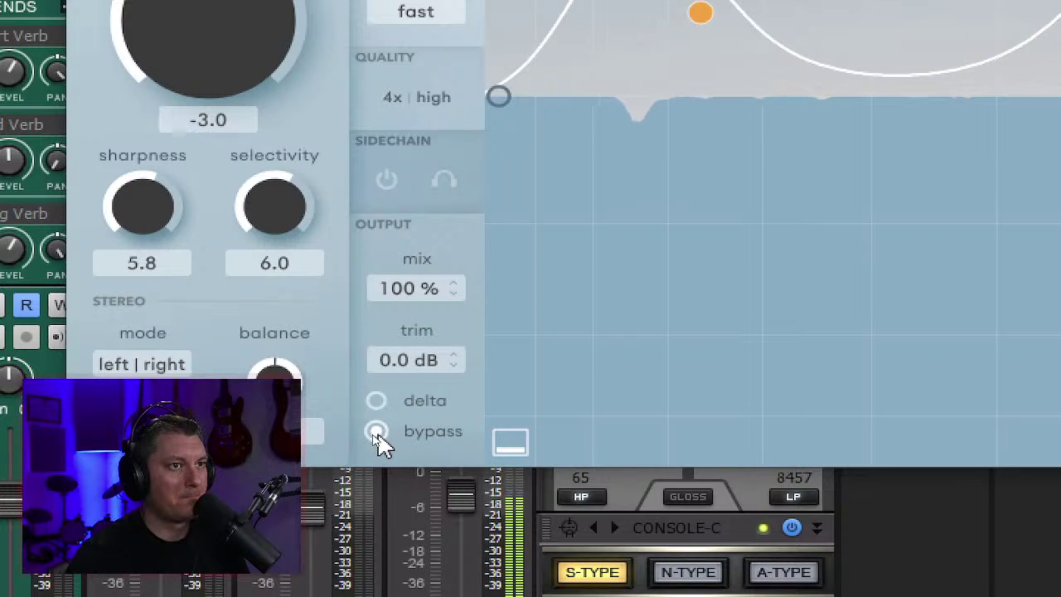
{"action": "left_click", "coordinate": [375, 431]}
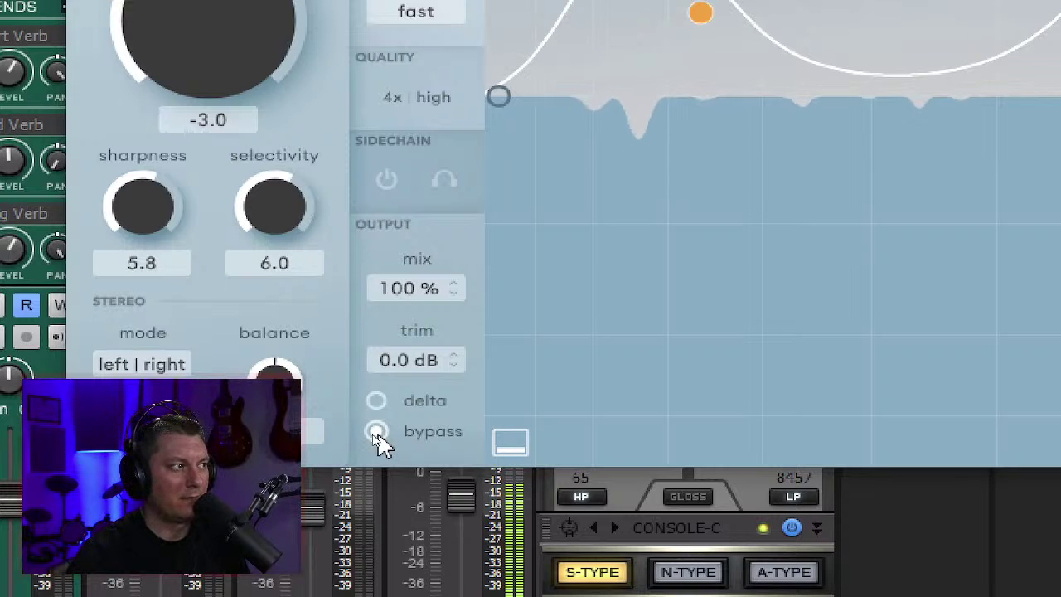
{"action": "left_click", "coordinate": [376, 432]}
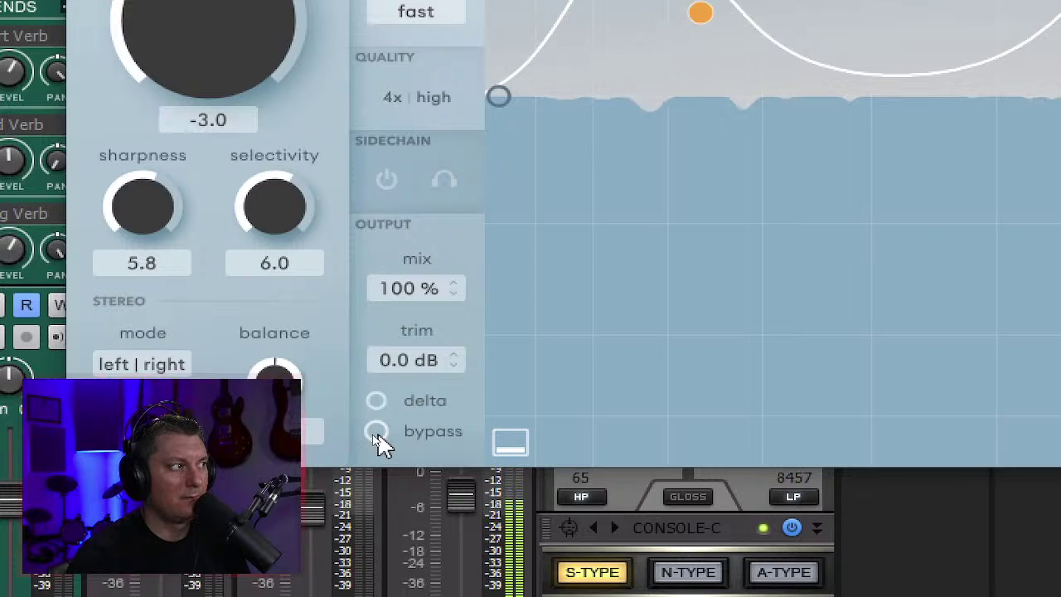
{"action": "left_click", "coordinate": [376, 432]}
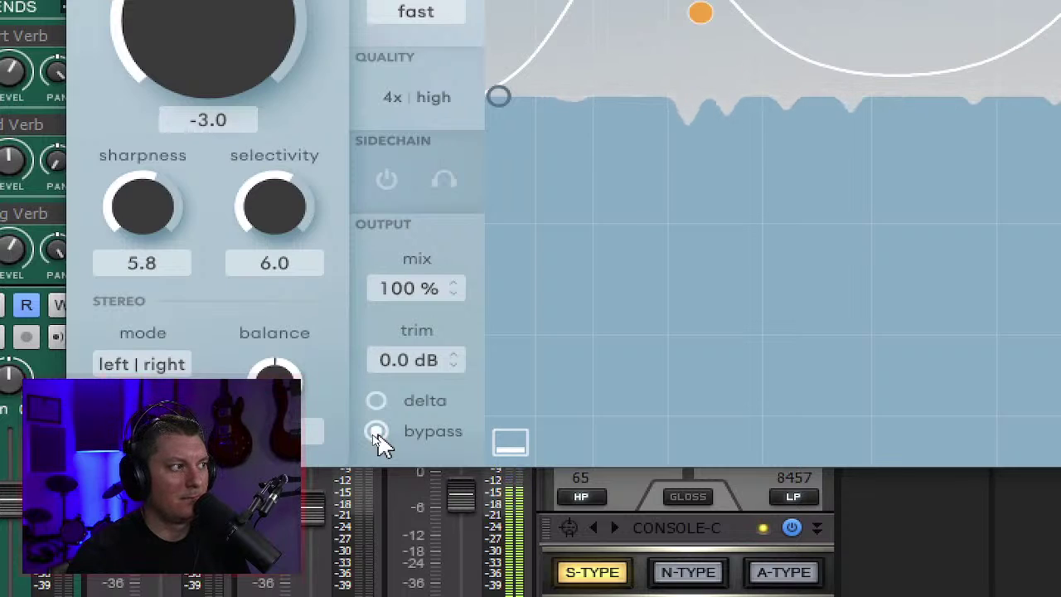
{"action": "left_click", "coordinate": [376, 431]}
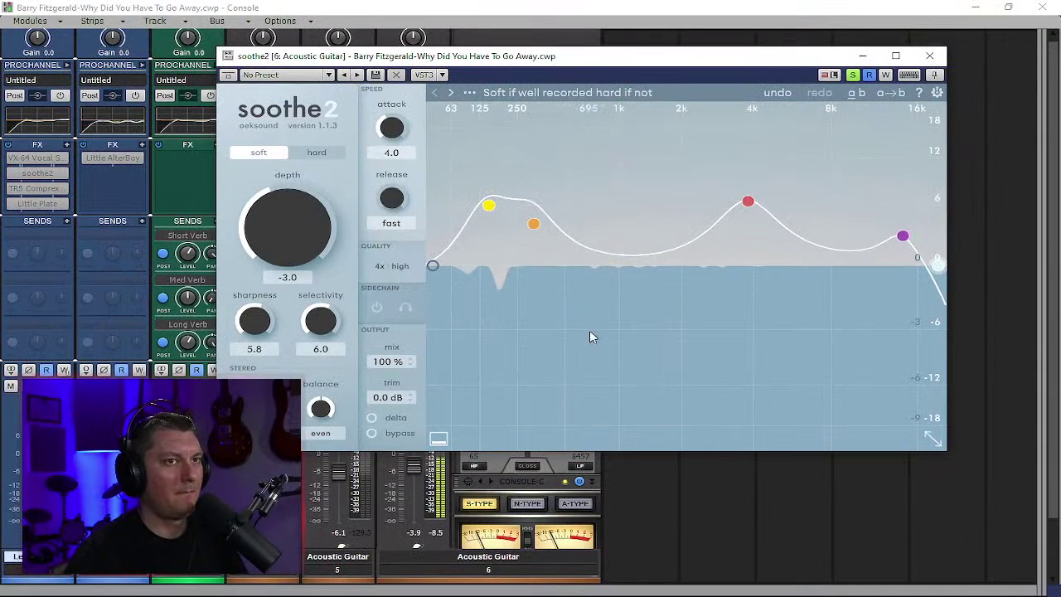
{"action": "left_click", "coordinate": [929, 55]}
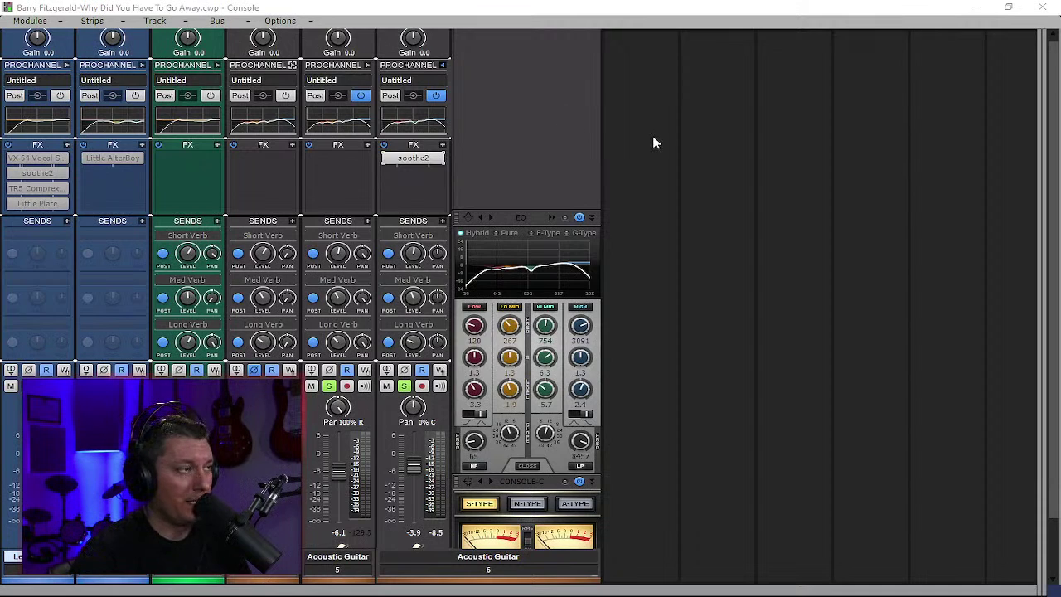
- Widen the Console's bus section and examine the predelay and decay settings of the Sonitus Reverb on the Short Verb bus
{"action": "left_click_drag", "start_coordinate": [1040, 167], "coordinate": [655, 179]}
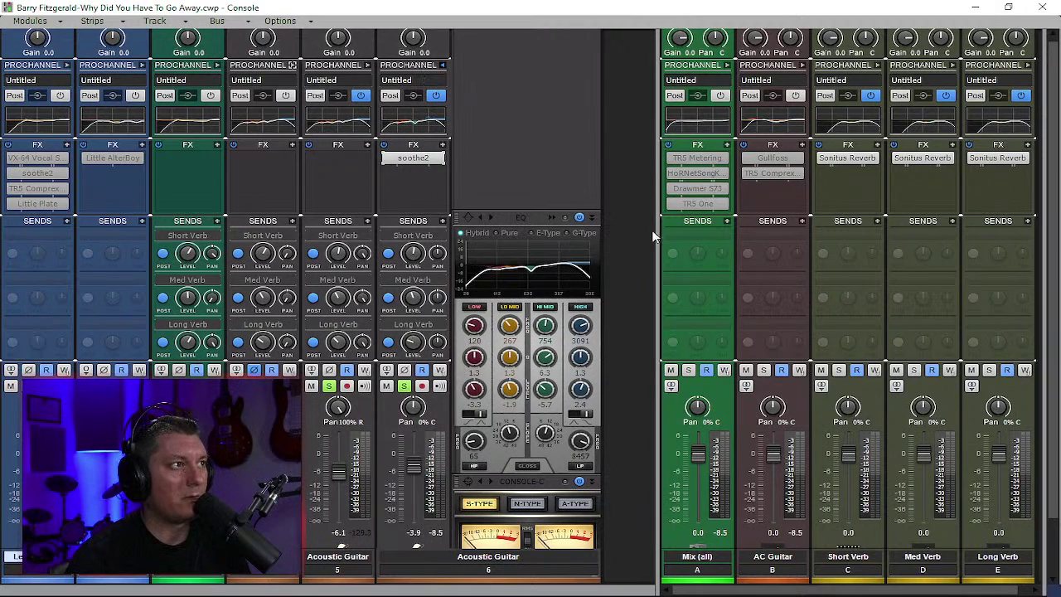
{"action": "double_click", "coordinate": [845, 158]}
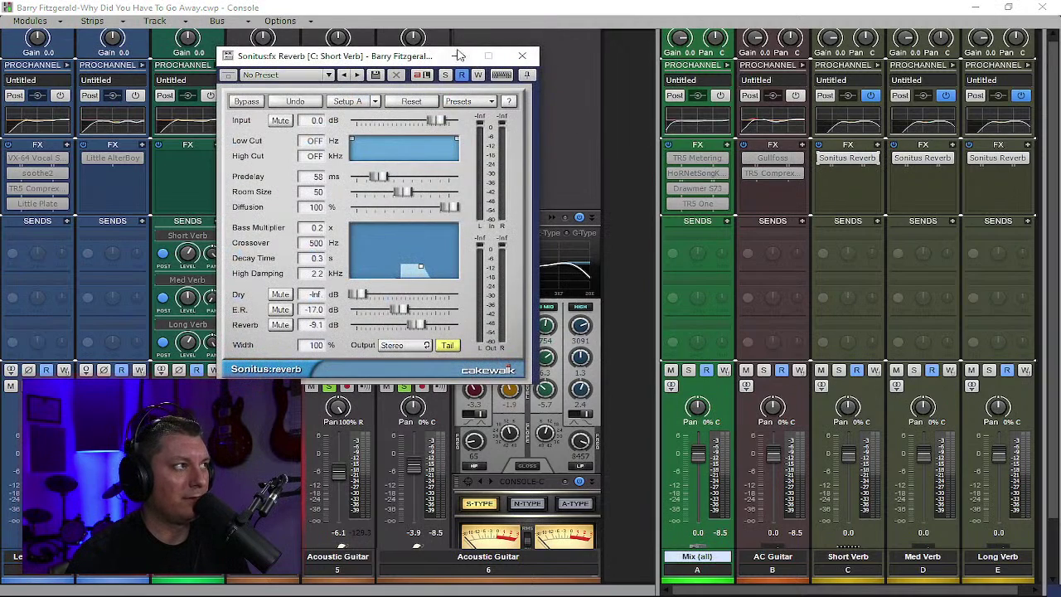
{"action": "left_click_drag", "start_coordinate": [420, 57], "coordinate": [791, 112]}
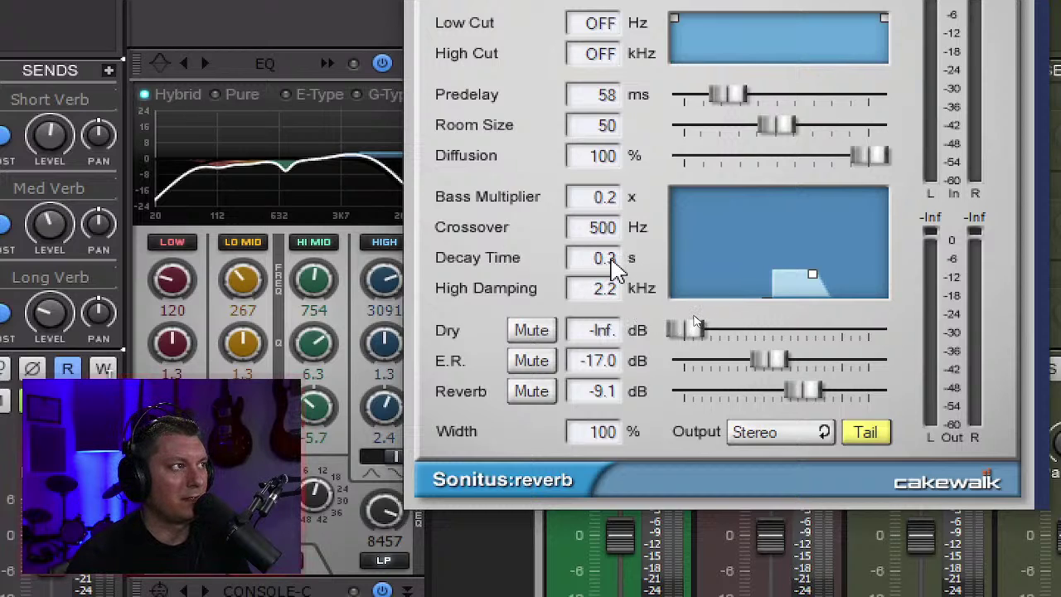
{"action": "scroll", "coordinate": [617, 258], "scroll_direction": "up", "scroll_amount": 1}
{"action": "scroll", "coordinate": [619, 258], "scroll_direction": "down", "scroll_amount": 1}
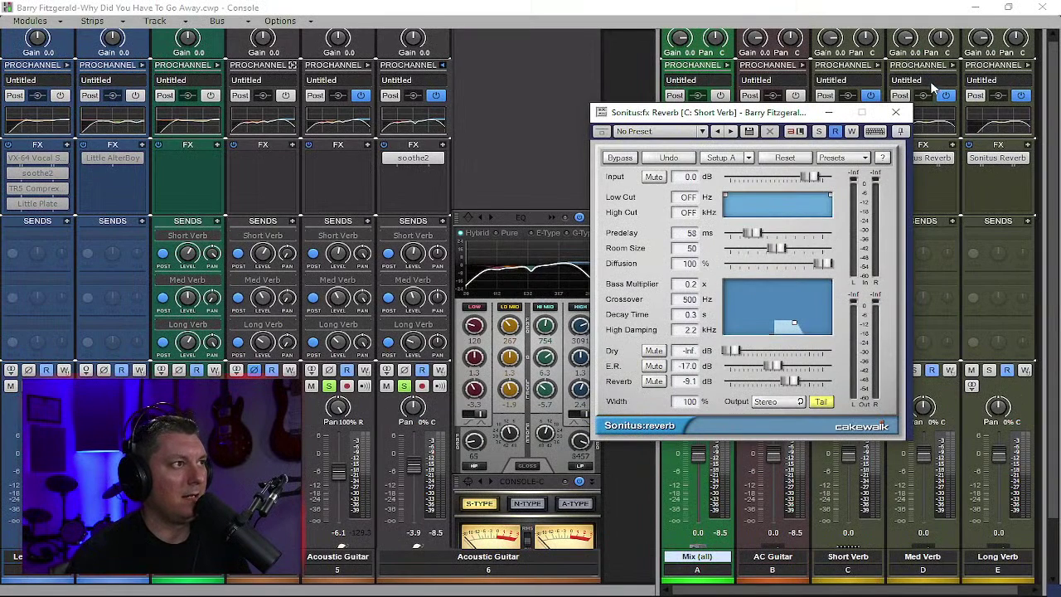
{"action": "left_click", "coordinate": [895, 114]}
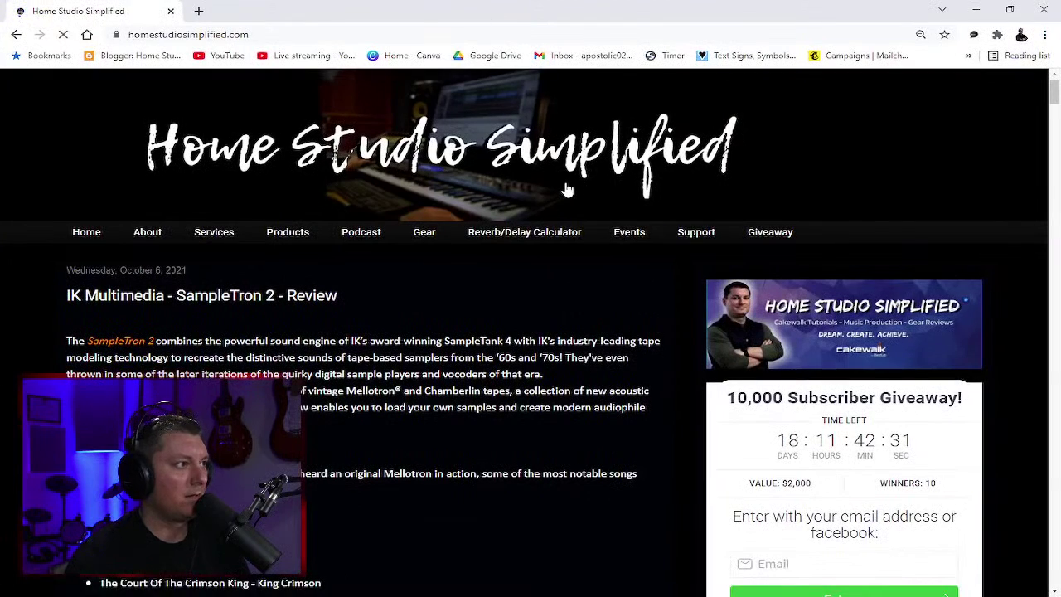
- View the Reverb/Delay Calculator page on the Home Studio Simplified website, then return to the Console view
{"action": "left_click", "coordinate": [551, 241]}
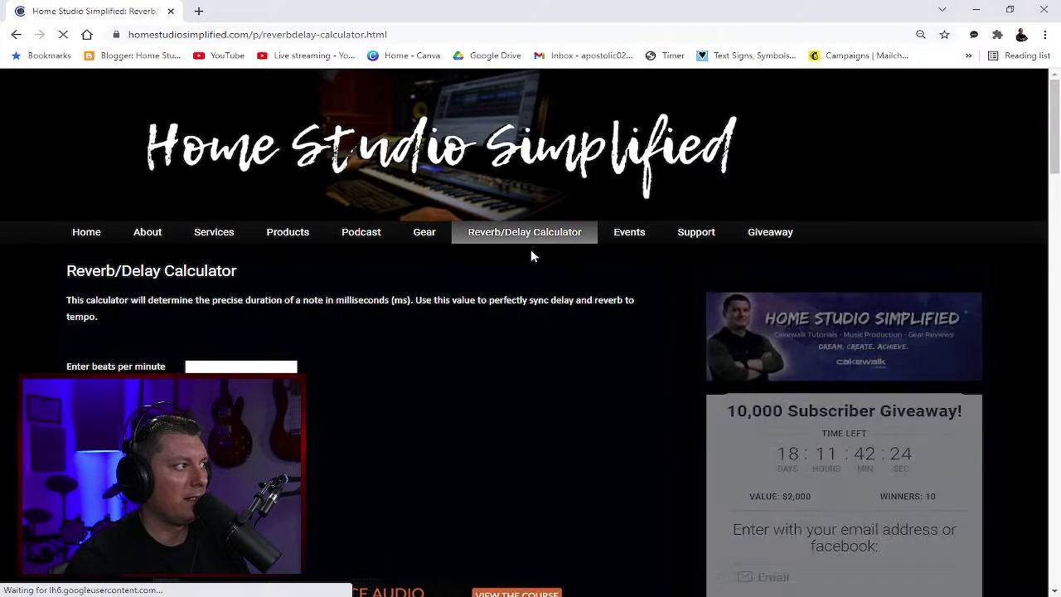
{"action": "scroll", "coordinate": [531, 248], "scroll_direction": "down", "scroll_amount": 1}
{"action": "scroll", "coordinate": [507, 268], "scroll_direction": "down", "scroll_amount": 1}
{"action": "left_click", "coordinate": [271, 304]}
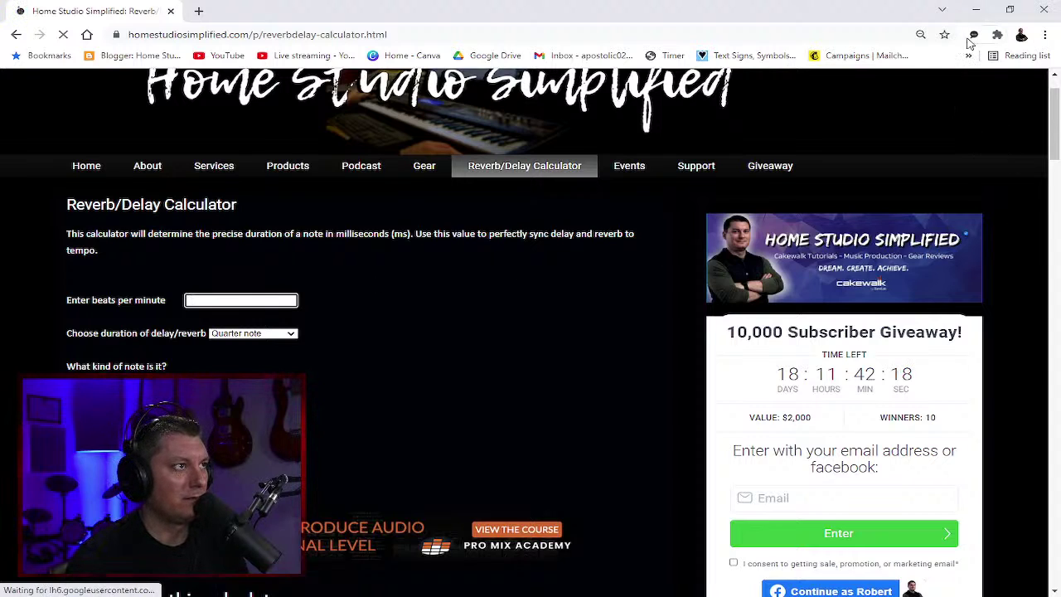
{"action": "left_click", "coordinate": [976, 9]}
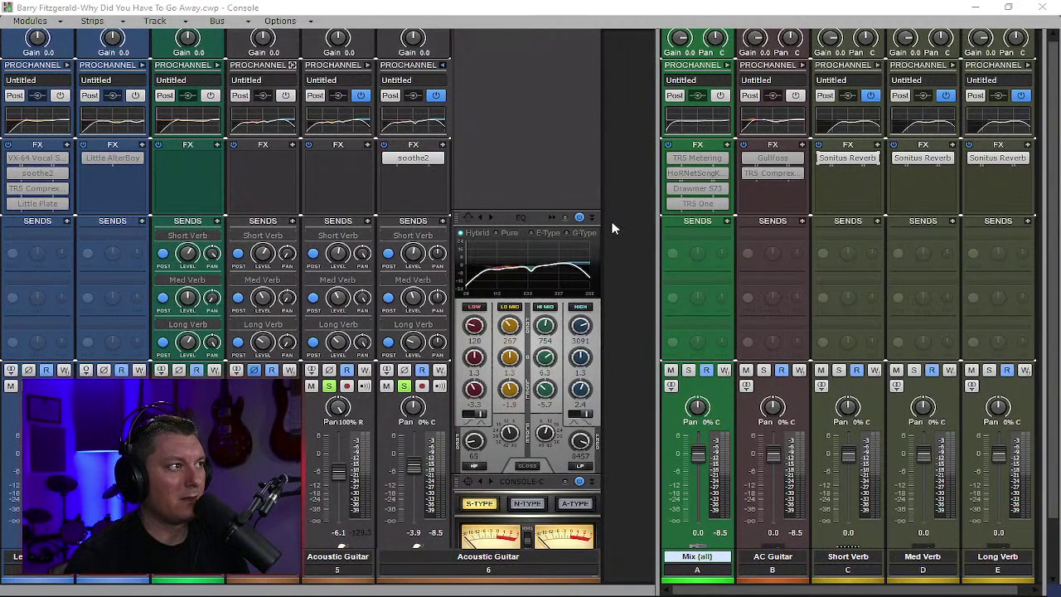
- Check the song's tempo in the HoRNetSongKeyMK3 plugin on the Mix (all) bus, leaving the plugin switched on
{"action": "double_click", "coordinate": [693, 175]}
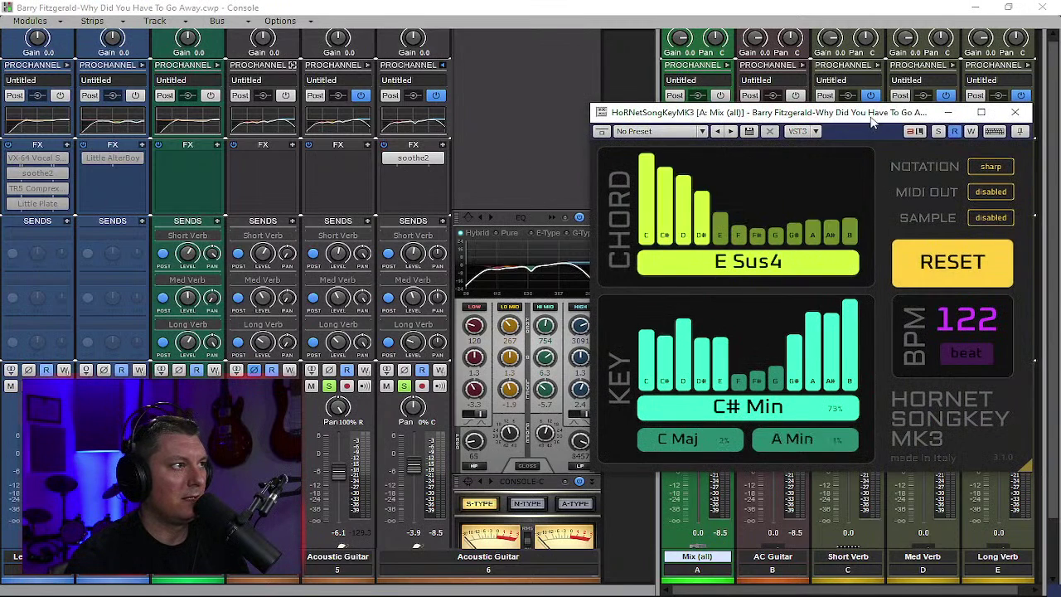
{"action": "left_click_drag", "start_coordinate": [812, 111], "coordinate": [639, 81]}
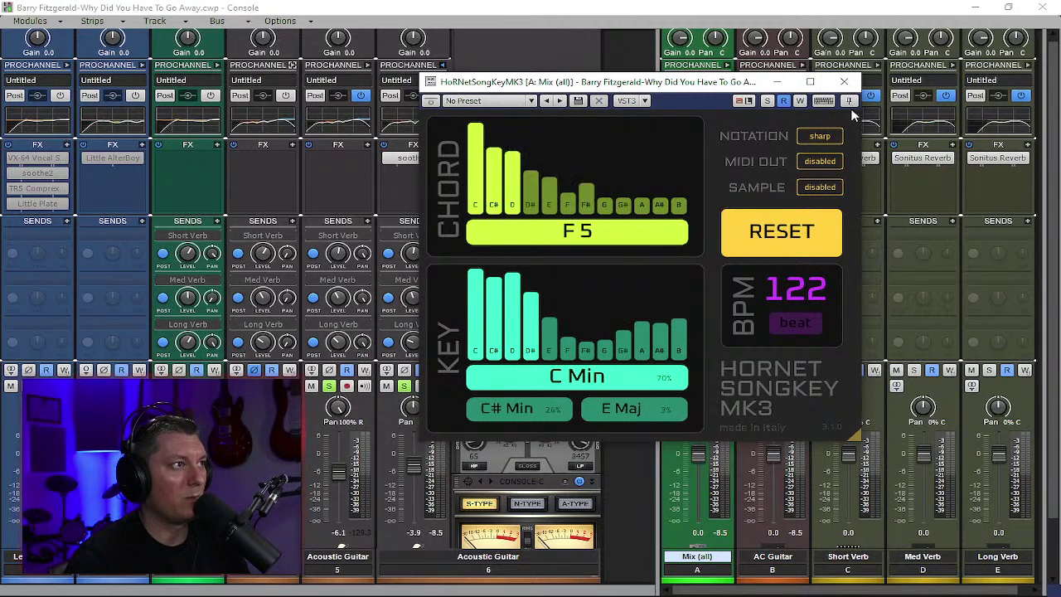
{"action": "left_click", "coordinate": [843, 84]}
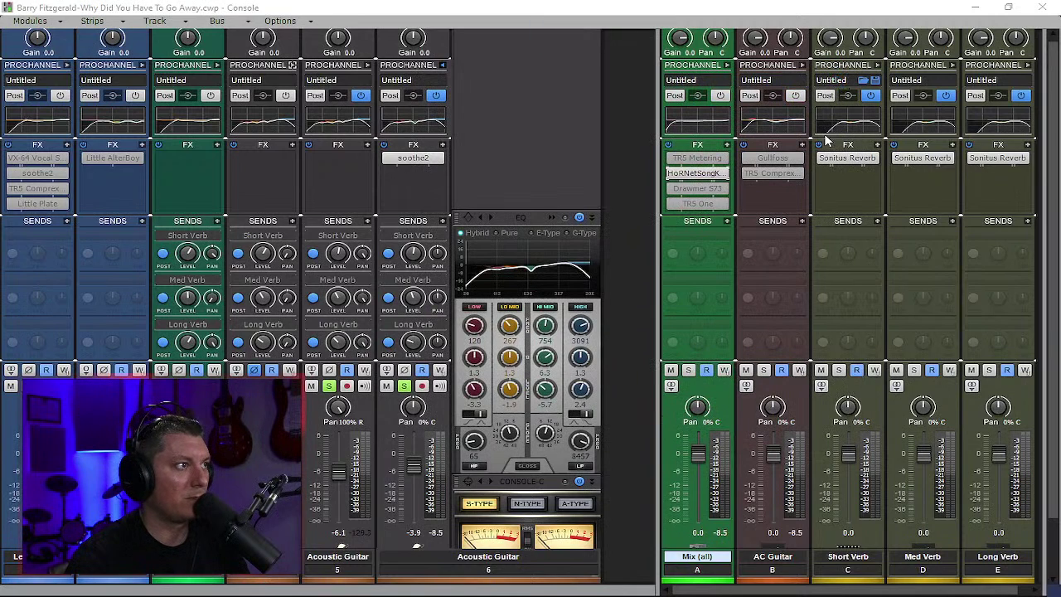
{"action": "left_click", "coordinate": [672, 174]}
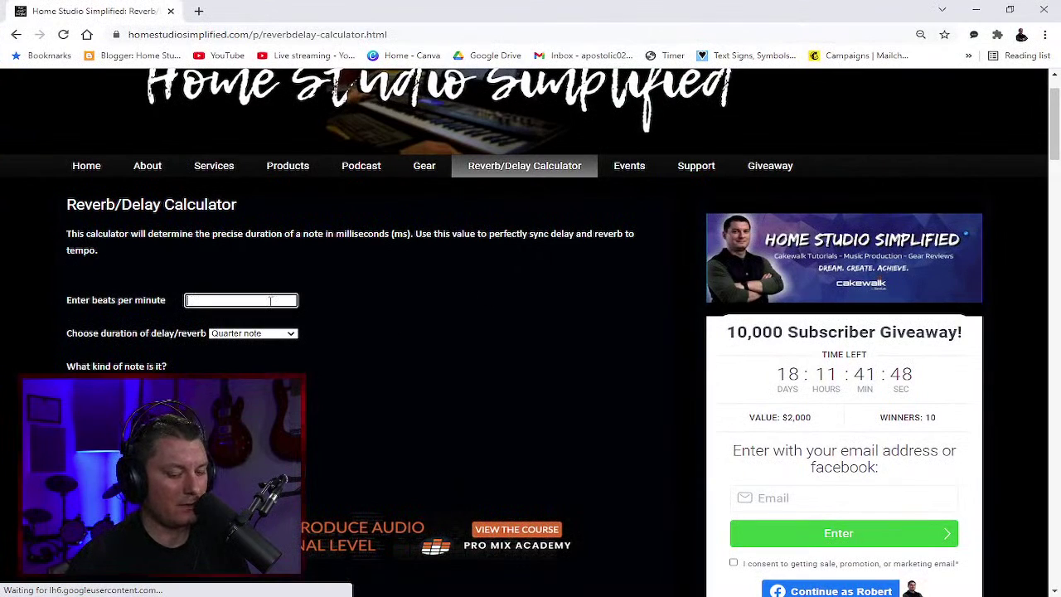
- In the browser's Reverb/Delay Calculator, enter 120 beats per minute and calculate the duration of a regular quarter note
{"action": "type", "text": "0"}
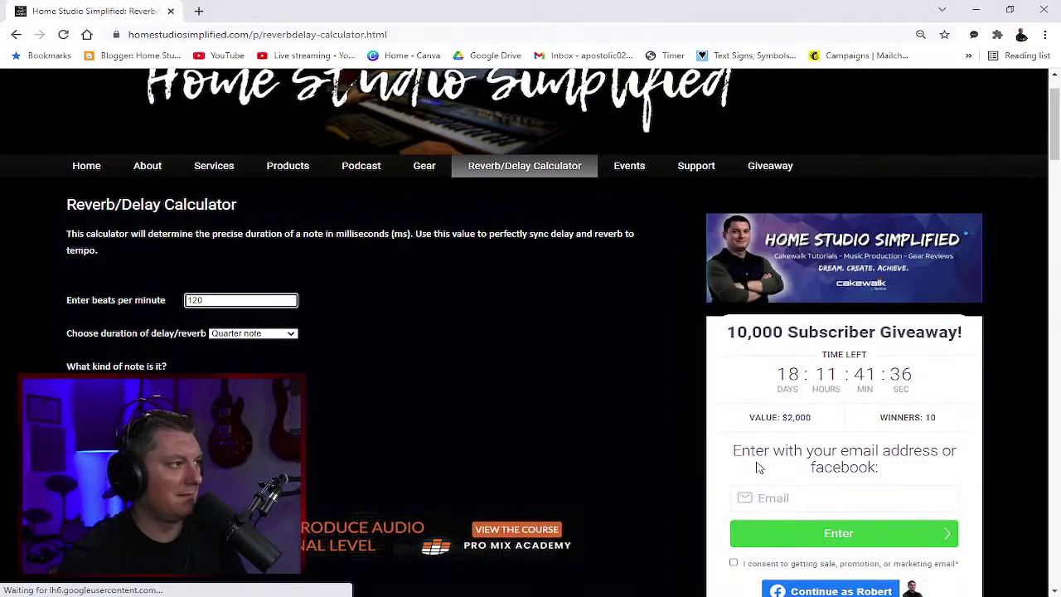
{"action": "key", "text": "alt+Tab"}
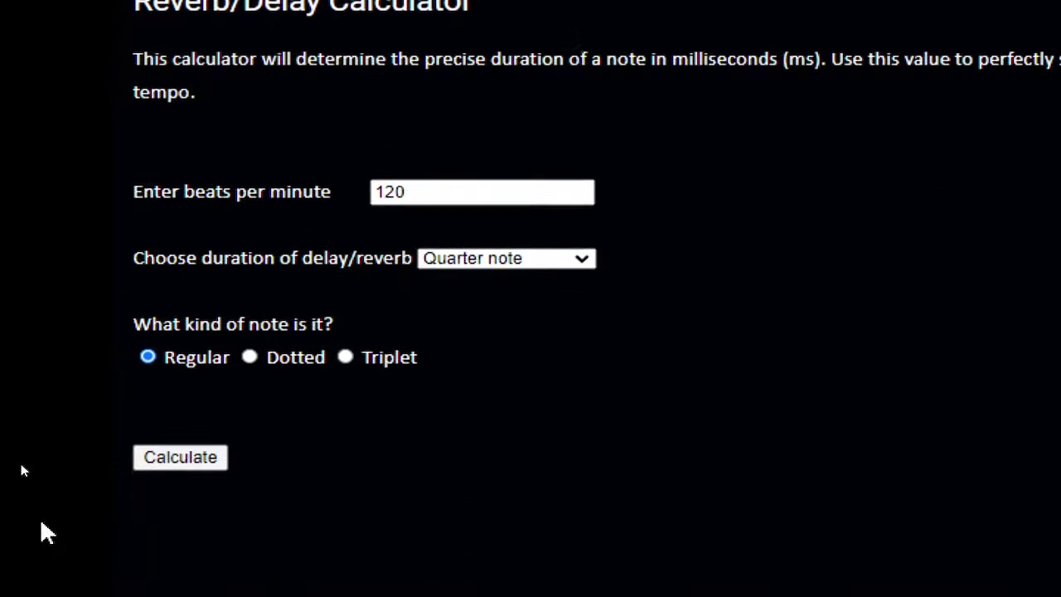
{"action": "left_click", "coordinate": [206, 461]}
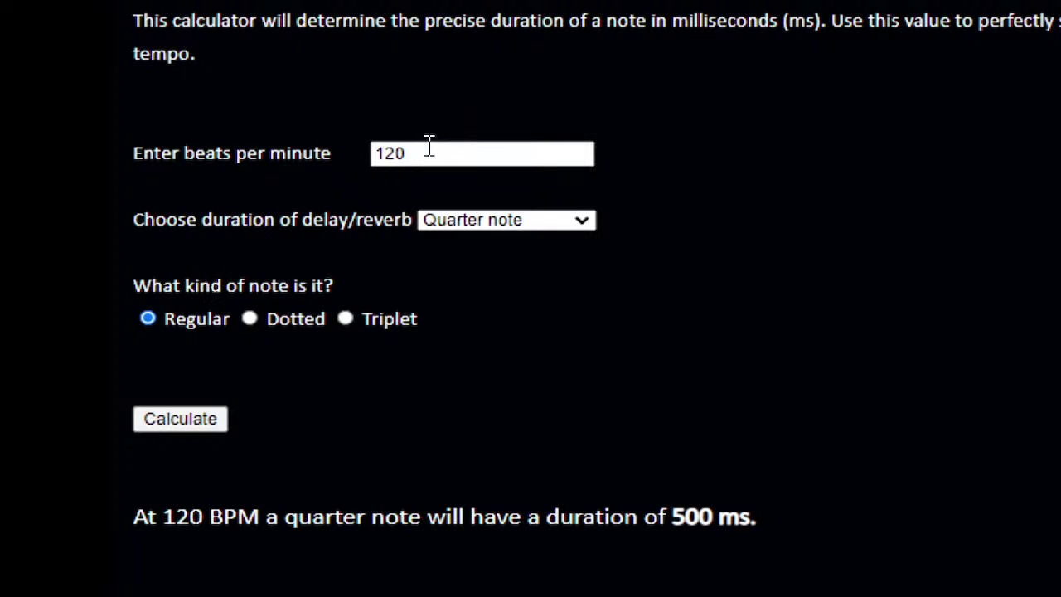
{"action": "scroll", "coordinate": [696, 489], "scroll_direction": "down", "scroll_amount": 1}
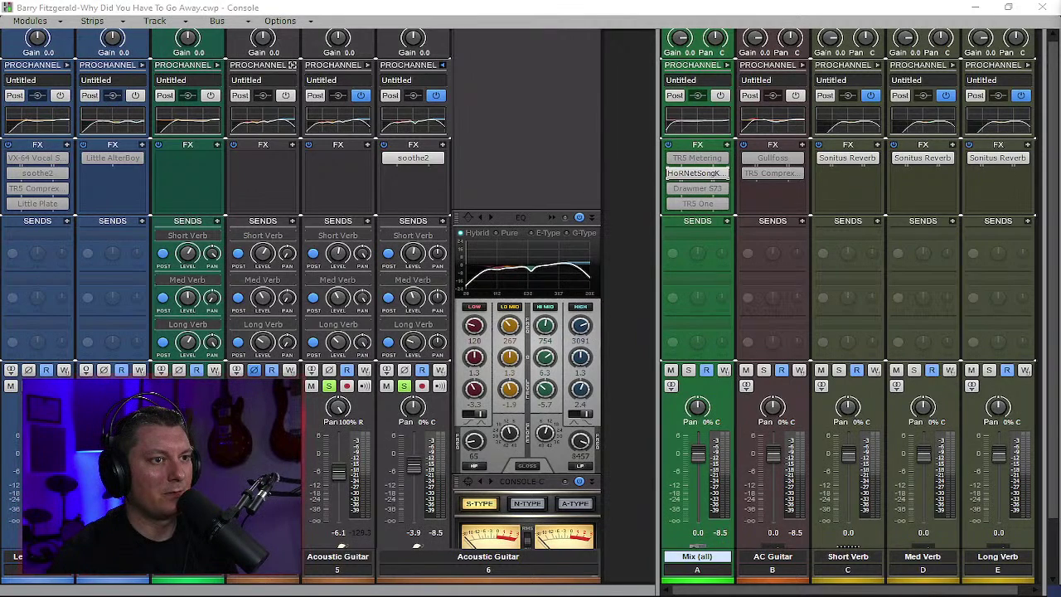
- Start playback in Cakewalk's Console and switch on the Short Verb, Med Verb and Long Verb sends of Acoustic Guitar track 6
{"action": "left_click", "coordinate": [483, 155]}
{"action": "key", "text": "space"}
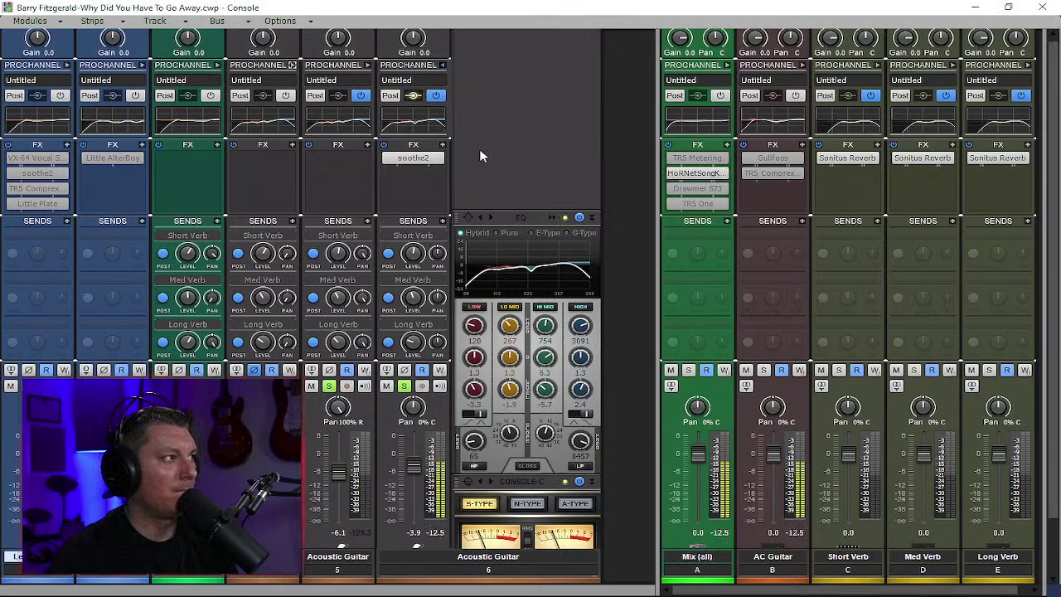
{"action": "left_click", "coordinate": [385, 237]}
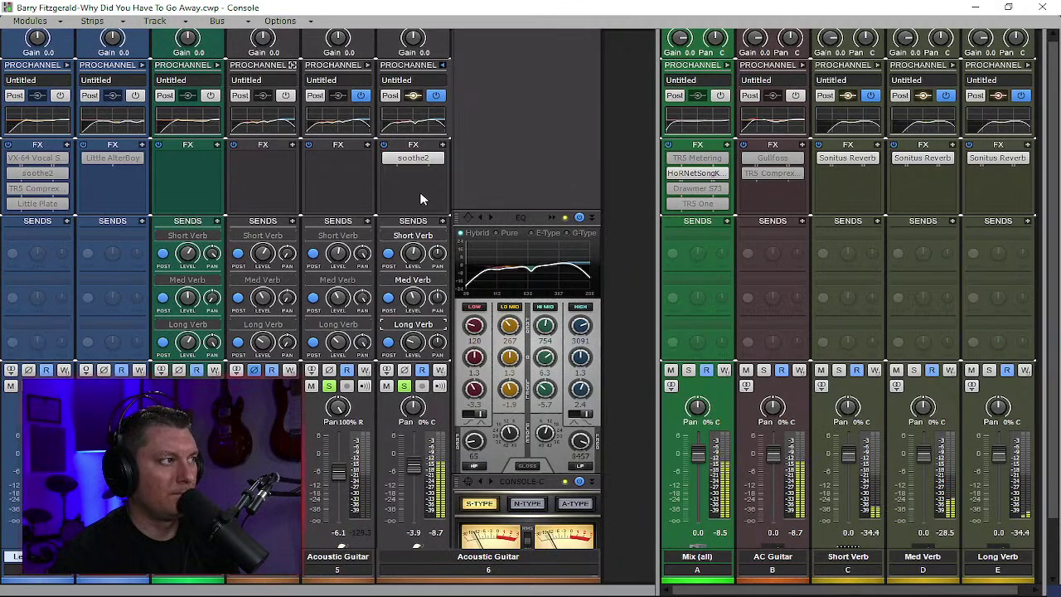
- Compare the soloed guitar with all mix effects bypassed and re-enabled globally, playing the song from the start
{"action": "key", "text": "space"}
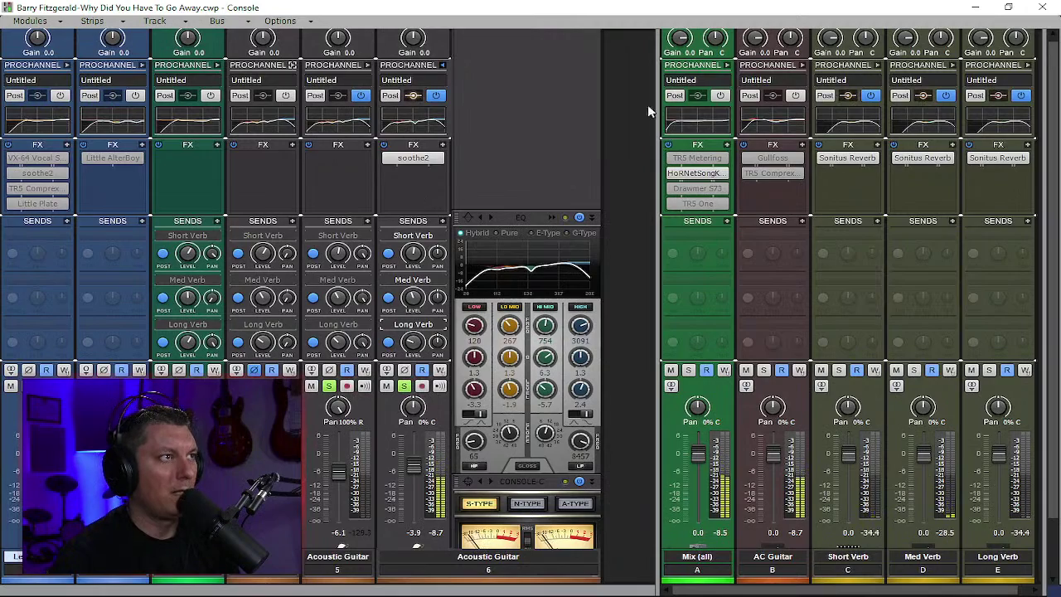
{"action": "left_click_drag", "start_coordinate": [946, 14], "coordinate": [929, 142]}
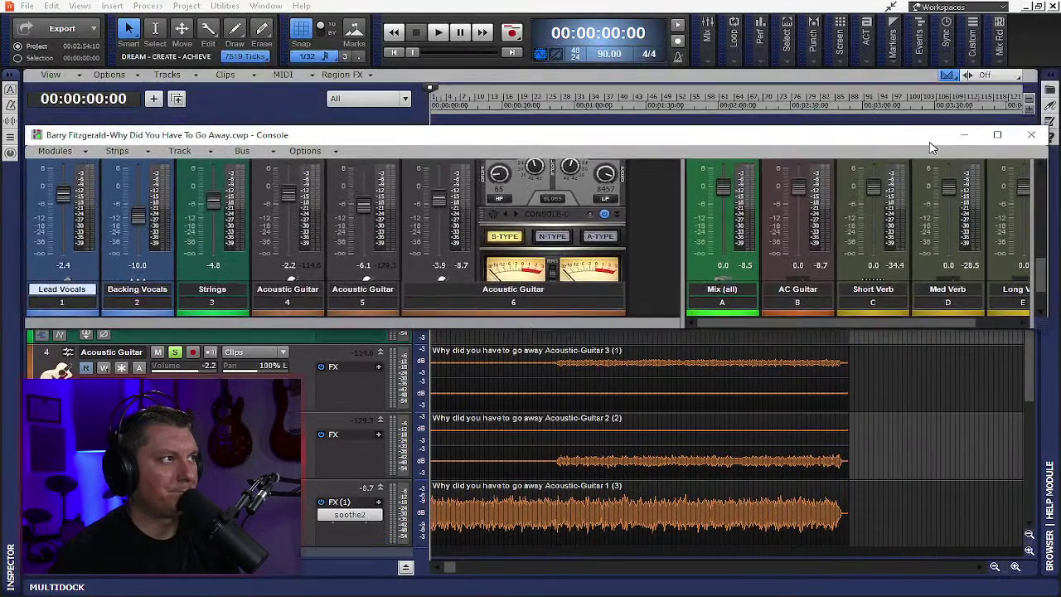
{"action": "left_click", "coordinate": [711, 40]}
{"action": "left_click", "coordinate": [663, 94]}
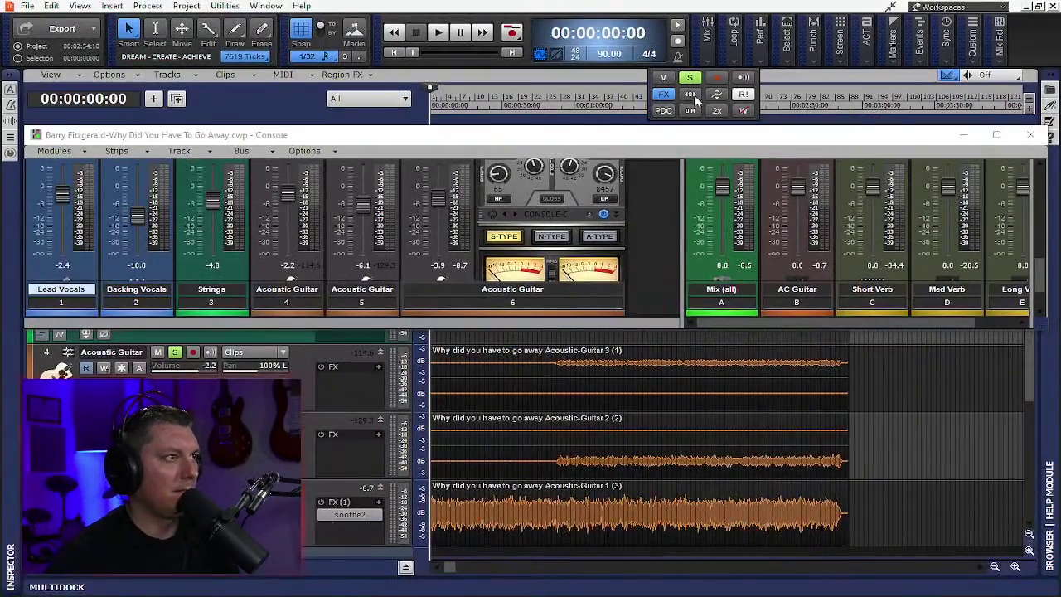
{"action": "left_click", "coordinate": [996, 135]}
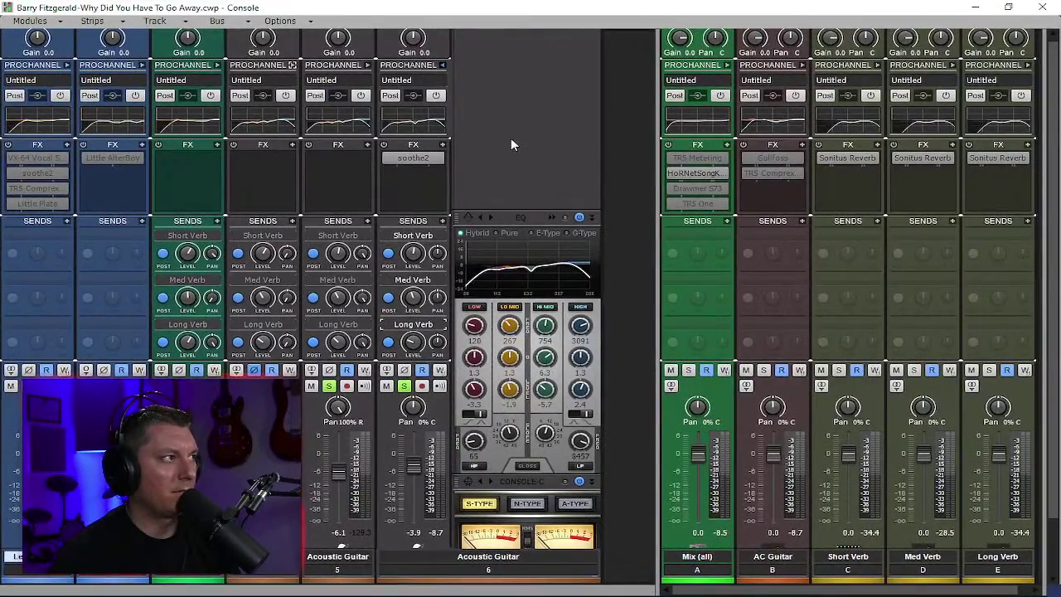
{"action": "left_click", "coordinate": [1008, 6]}
{"action": "left_click", "coordinate": [711, 37]}
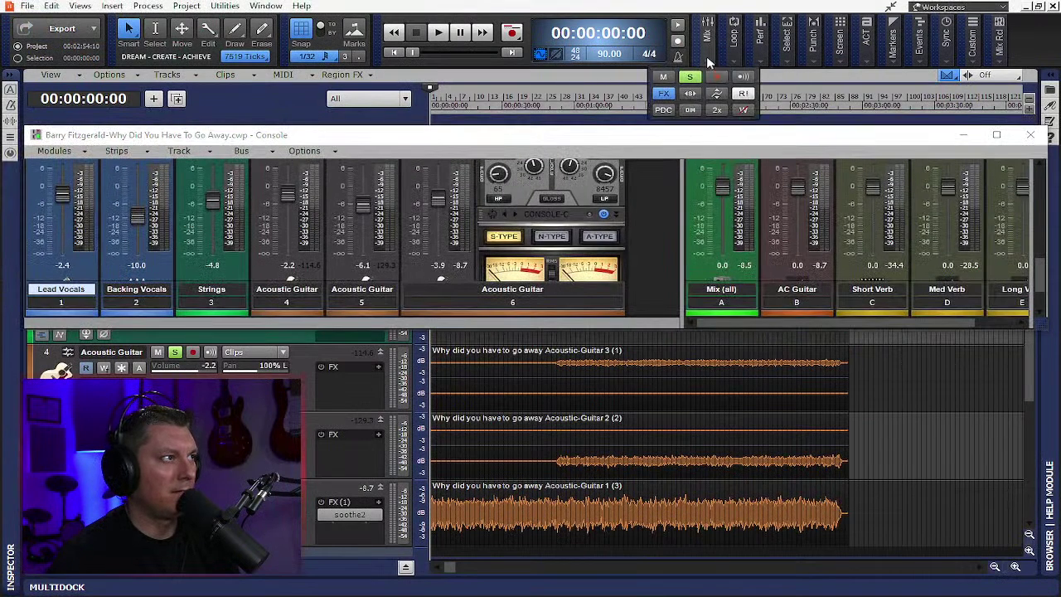
{"action": "key", "text": "space"}
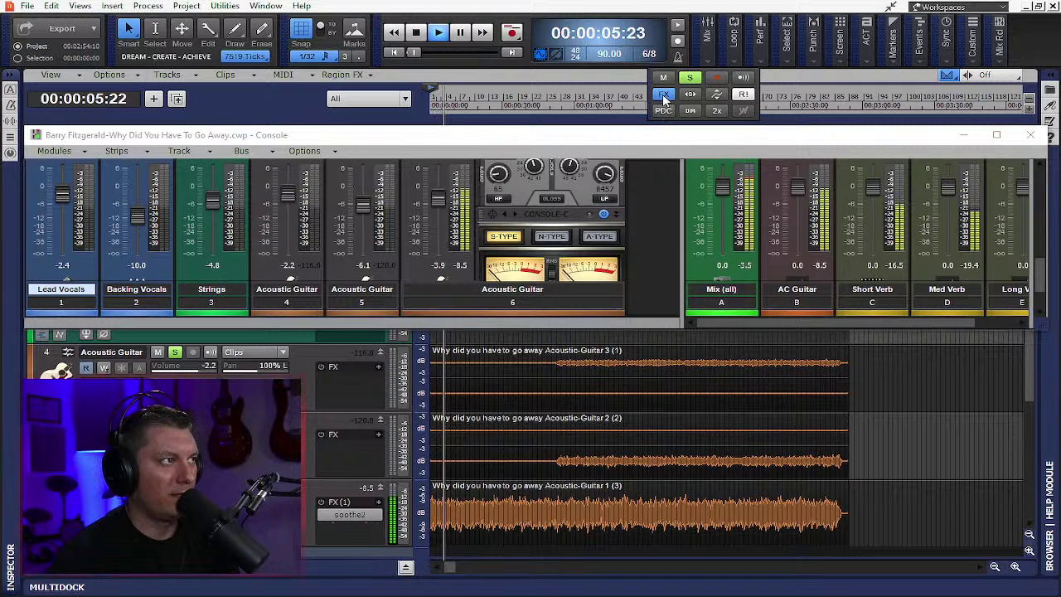
{"action": "left_click", "coordinate": [663, 96]}
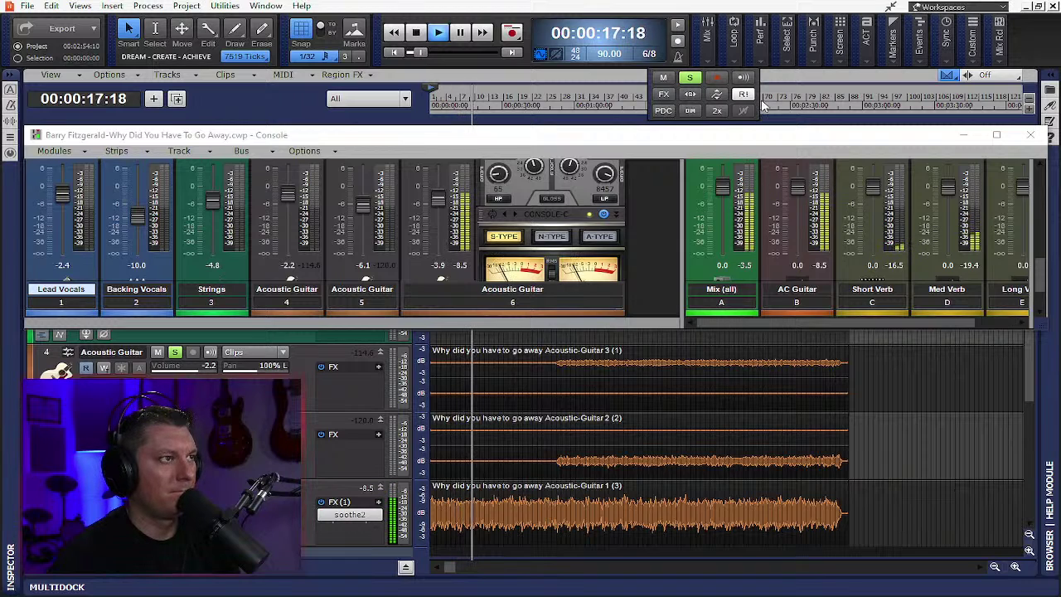
- Close the Console window, stop playback and set the playhead to 00:00:50:10, just before the track 4 and 5 guitars start
{"action": "left_click", "coordinate": [1030, 134]}
{"action": "key", "text": "space"}
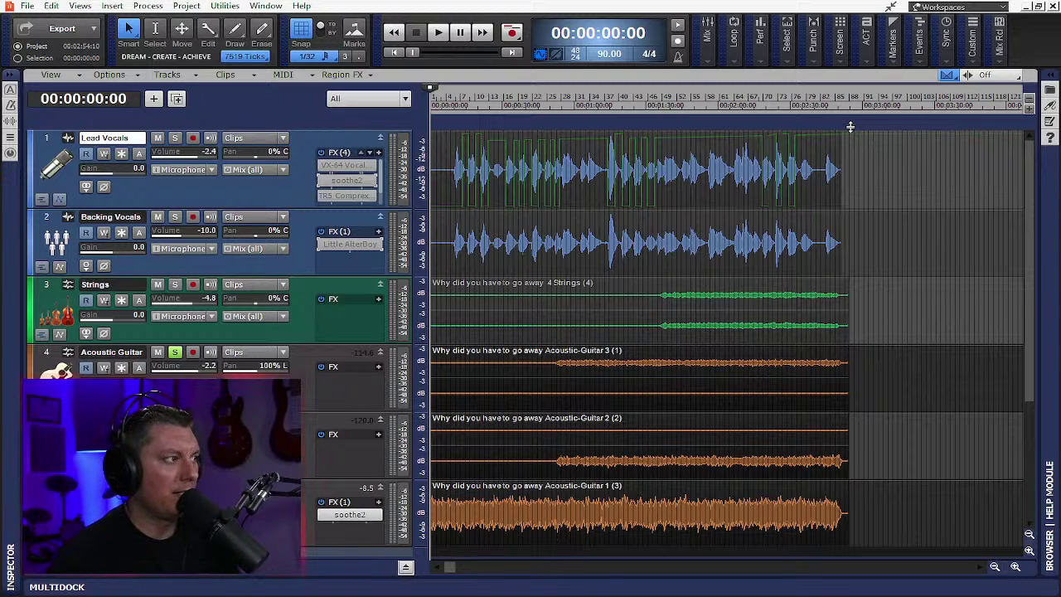
{"action": "scroll", "coordinate": [393, 359], "scroll_direction": "down", "scroll_amount": 1}
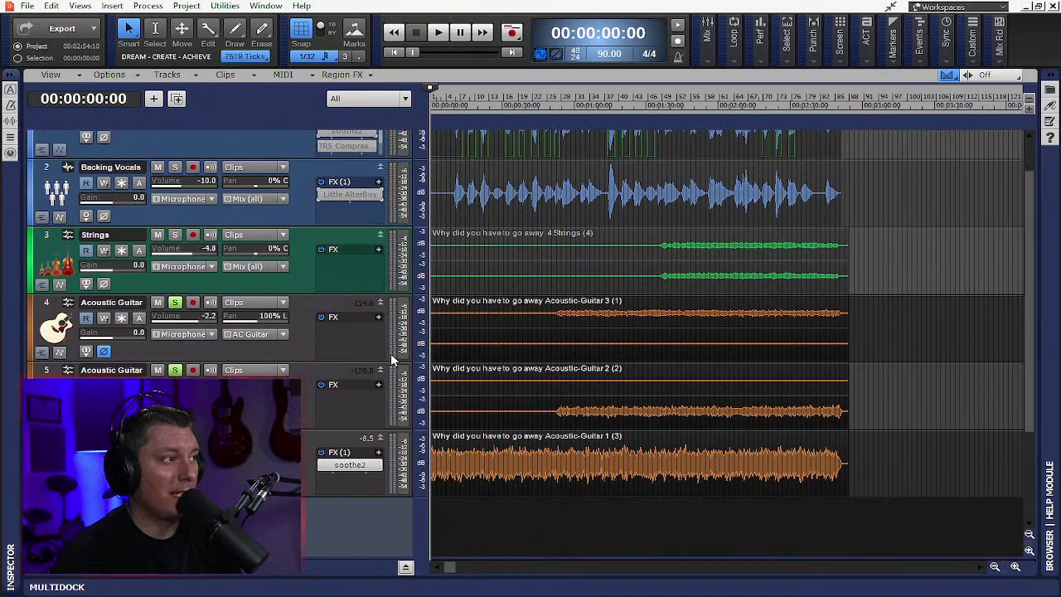
{"action": "left_click", "coordinate": [549, 104]}
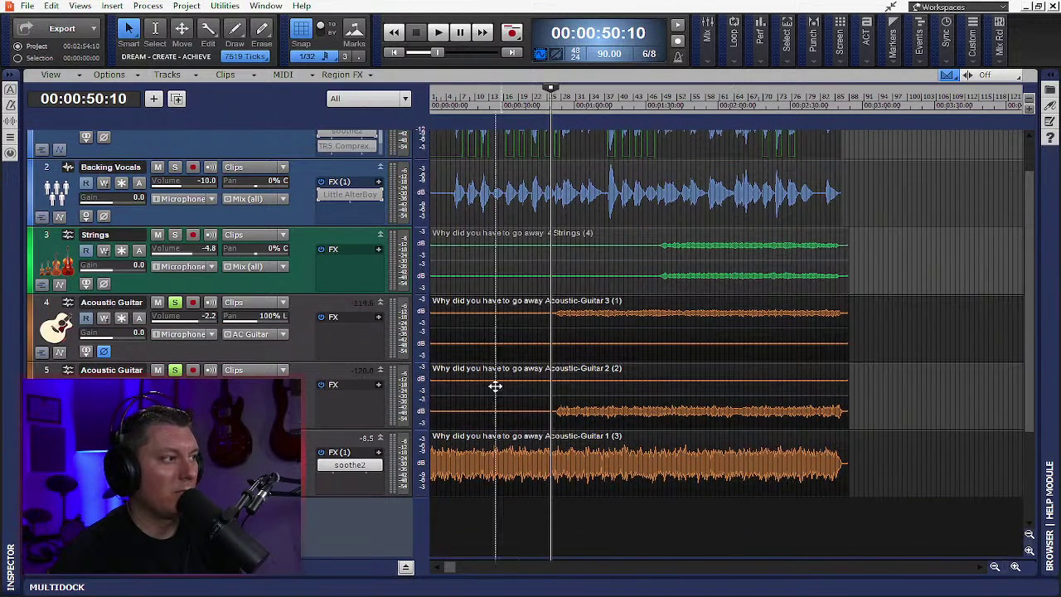
- Reopen the Console view, start playback from 00:00:50:10 and maximize the Console window
{"action": "left_click", "coordinate": [83, 7]}
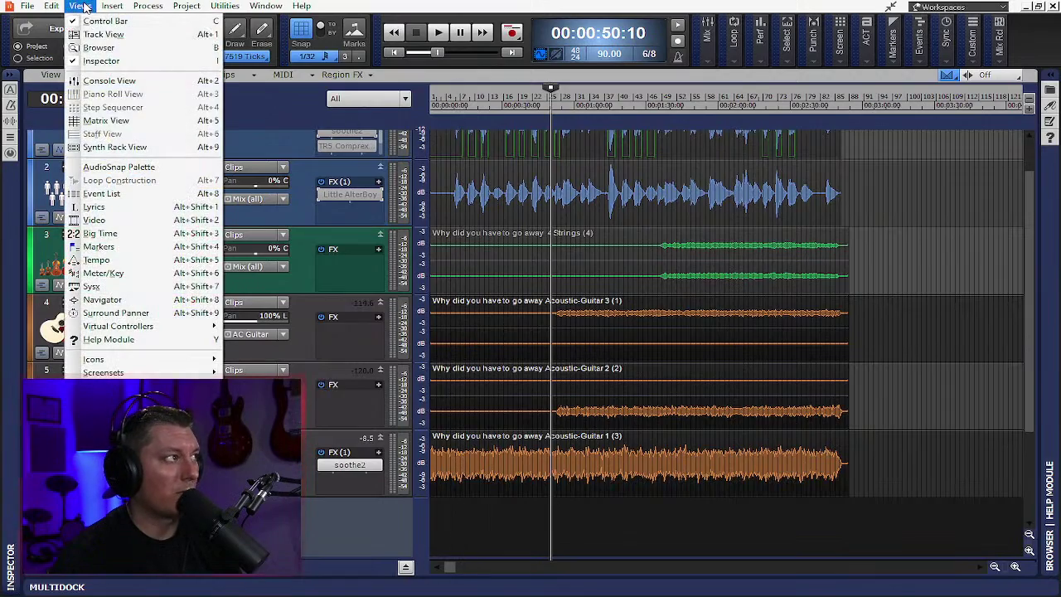
{"action": "left_click", "coordinate": [91, 47]}
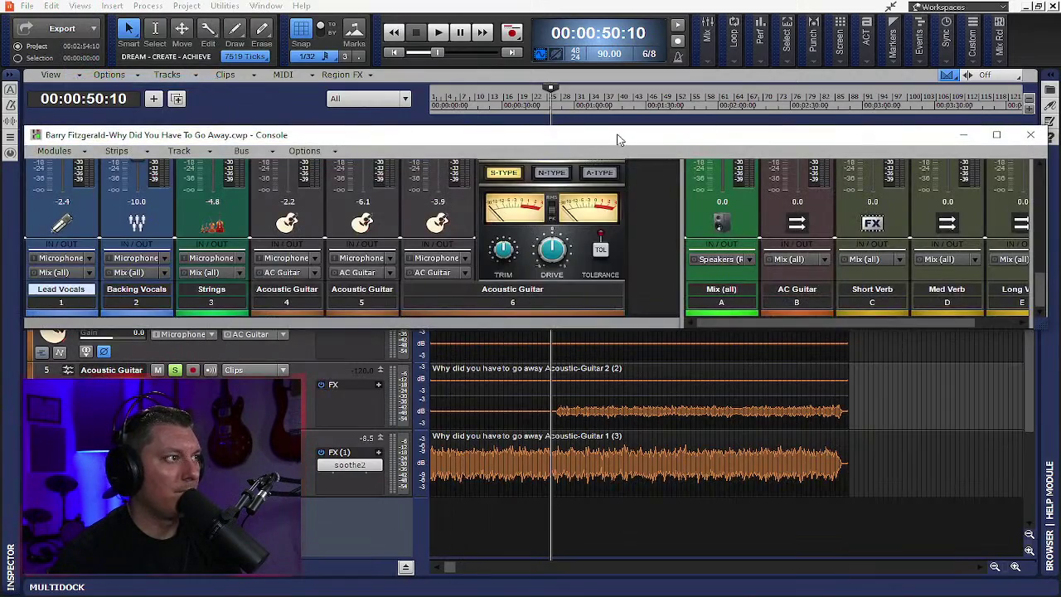
{"action": "left_click_drag", "start_coordinate": [616, 135], "coordinate": [630, 1]}
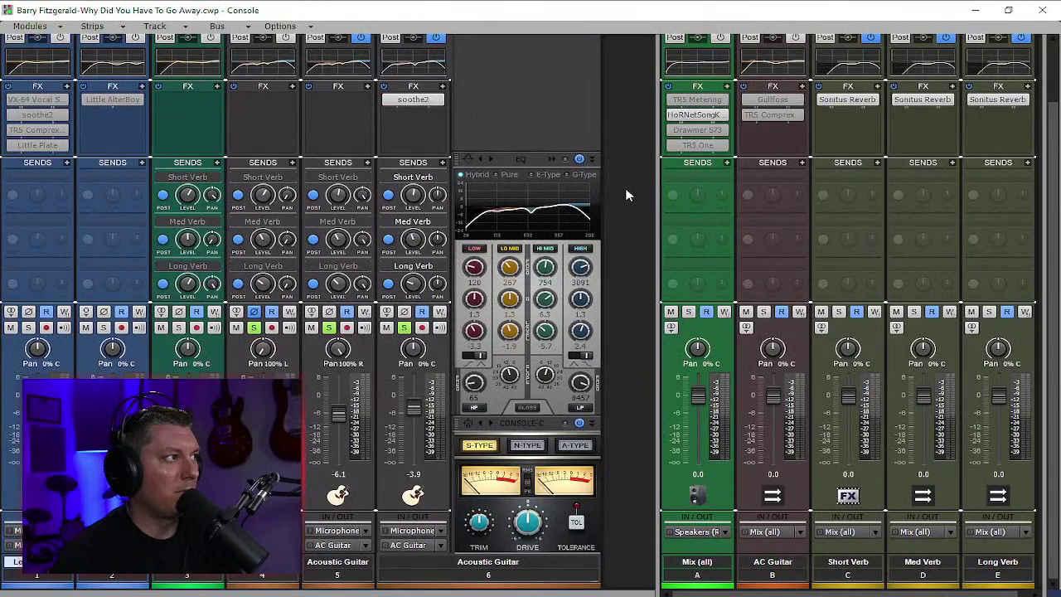
{"action": "scroll", "coordinate": [626, 195], "scroll_direction": "up", "scroll_amount": 2}
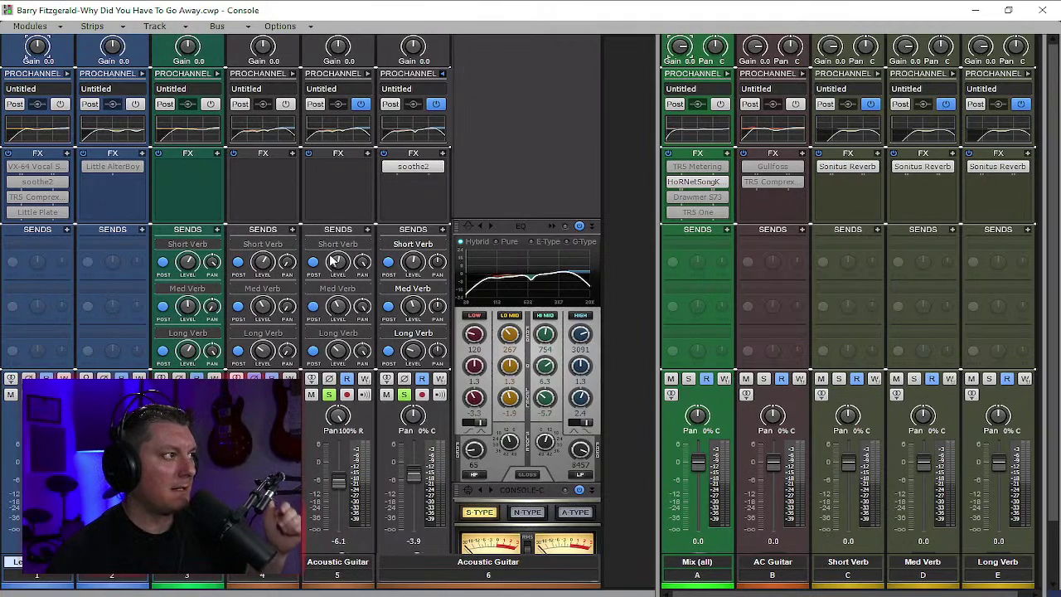
{"action": "left_click_drag", "start_coordinate": [953, 7], "coordinate": [913, 42]}
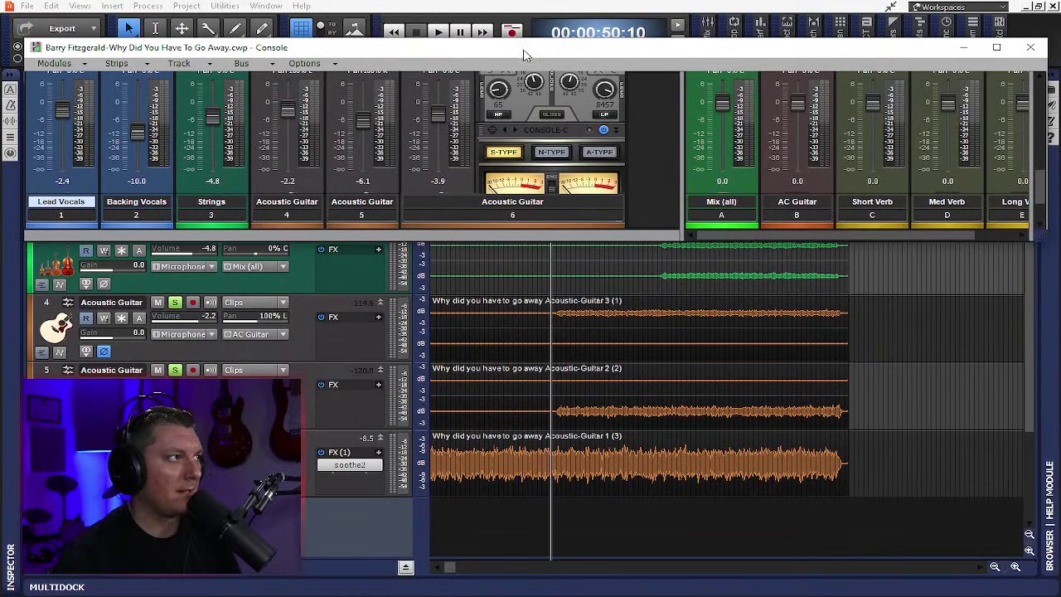
{"action": "left_click_drag", "start_coordinate": [524, 51], "coordinate": [523, 70]}
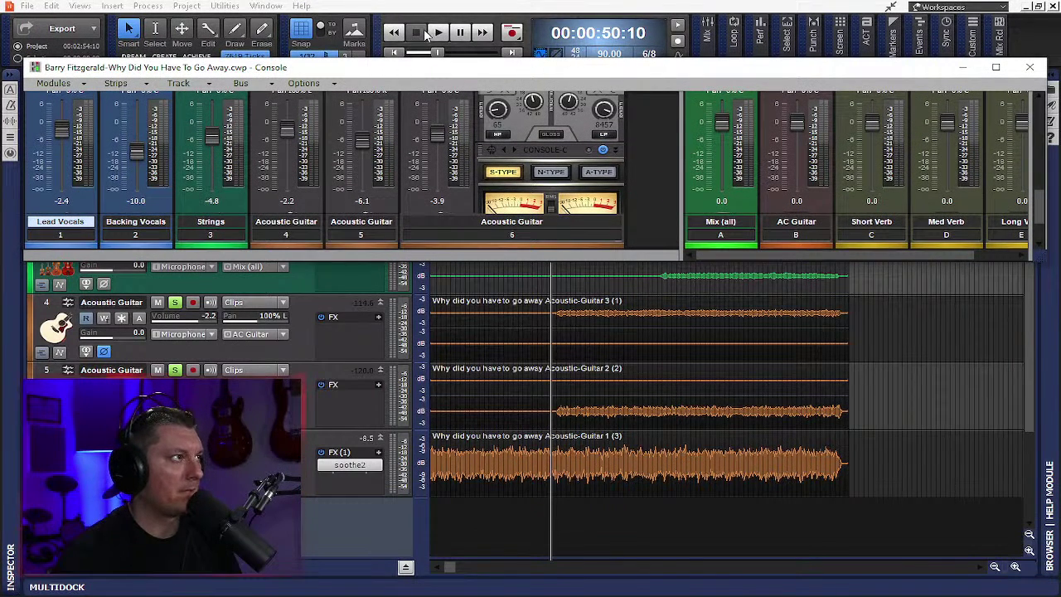
{"action": "left_click", "coordinate": [440, 33]}
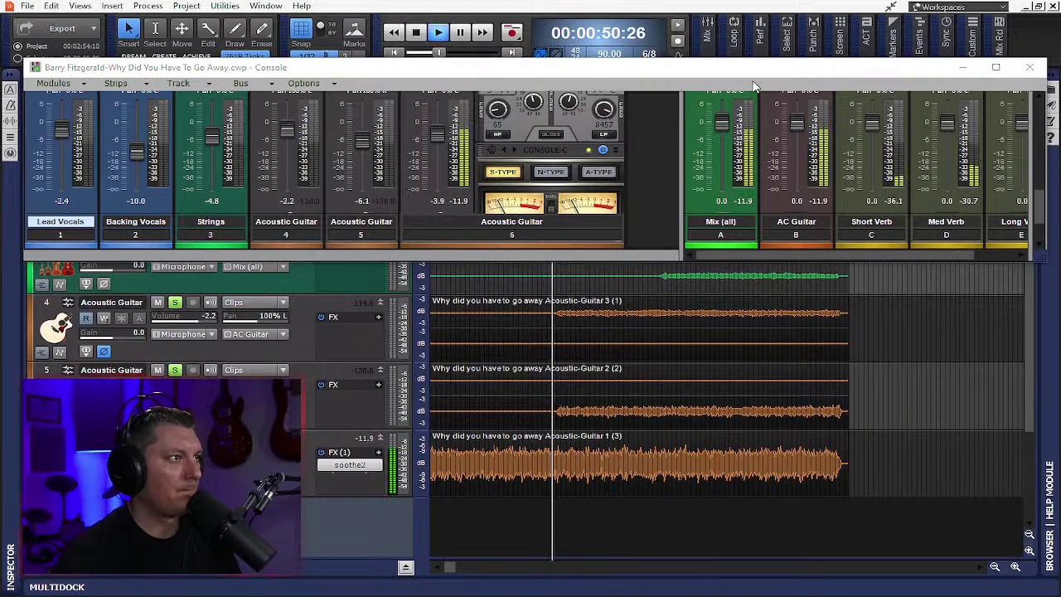
{"action": "left_click", "coordinate": [986, 68]}
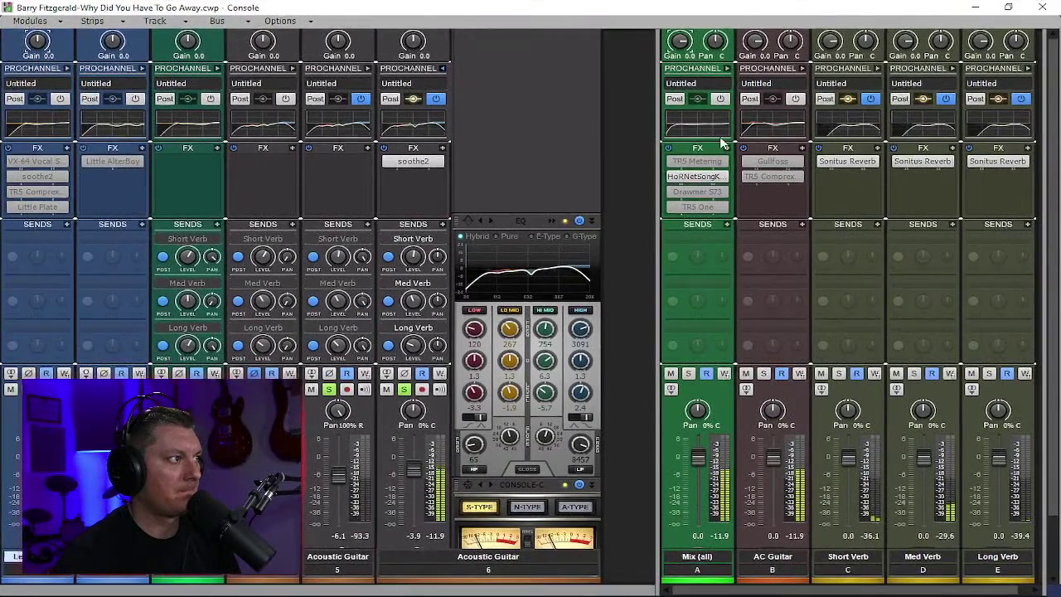
- Expand the ProChannel modules of Acoustic Guitar tracks 5 and 4 and compare their EQ and console emulation with track 6
{"action": "left_click", "coordinate": [370, 68]}
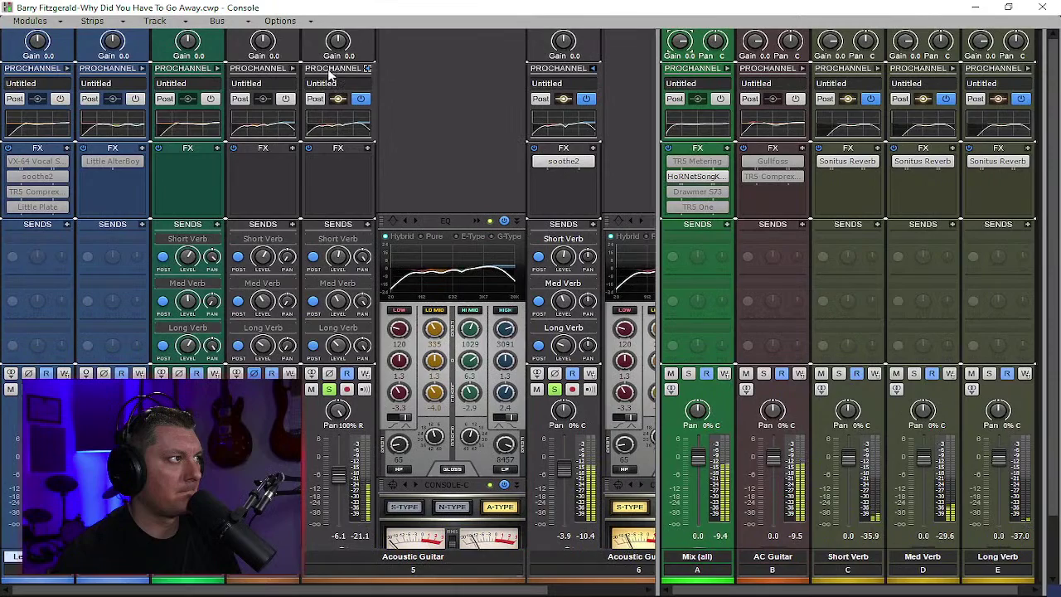
{"action": "left_click", "coordinate": [292, 68]}
{"action": "left_click_drag", "start_coordinate": [393, 590], "coordinate": [567, 594]}
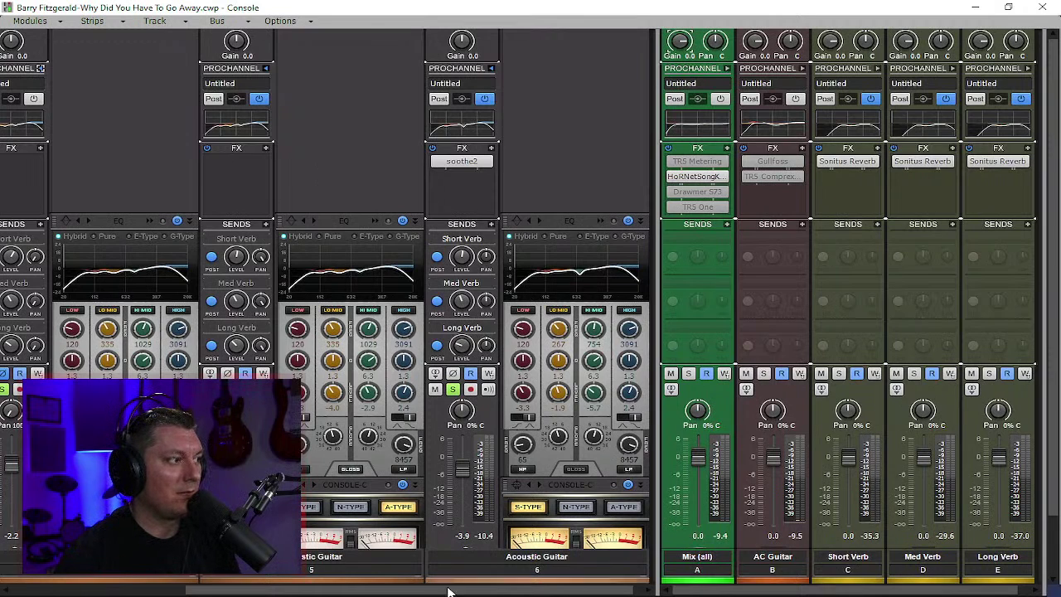
{"action": "mouse_move", "coordinate": [454, 591]}
{"action": "left_mouse_down"}
{"action": "mouse_move", "coordinate": [417, 591]}
{"action": "mouse_move", "coordinate": [485, 590]}
{"action": "mouse_move", "coordinate": [454, 591]}
{"action": "left_mouse_up"}
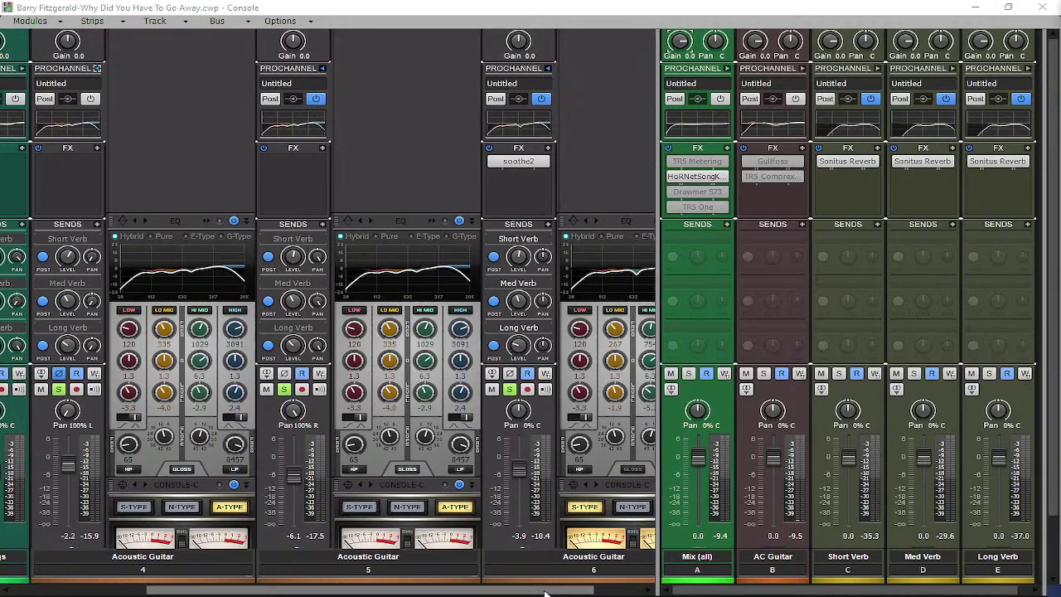
{"action": "mouse_move", "coordinate": [549, 590]}
{"action": "left_mouse_down"}
{"action": "mouse_move", "coordinate": [618, 590]}
{"action": "mouse_move", "coordinate": [548, 590]}
{"action": "mouse_move", "coordinate": [598, 590]}
{"action": "mouse_move", "coordinate": [549, 591]}
{"action": "mouse_move", "coordinate": [574, 595]}
{"action": "mouse_move", "coordinate": [557, 595]}
{"action": "left_mouse_up"}
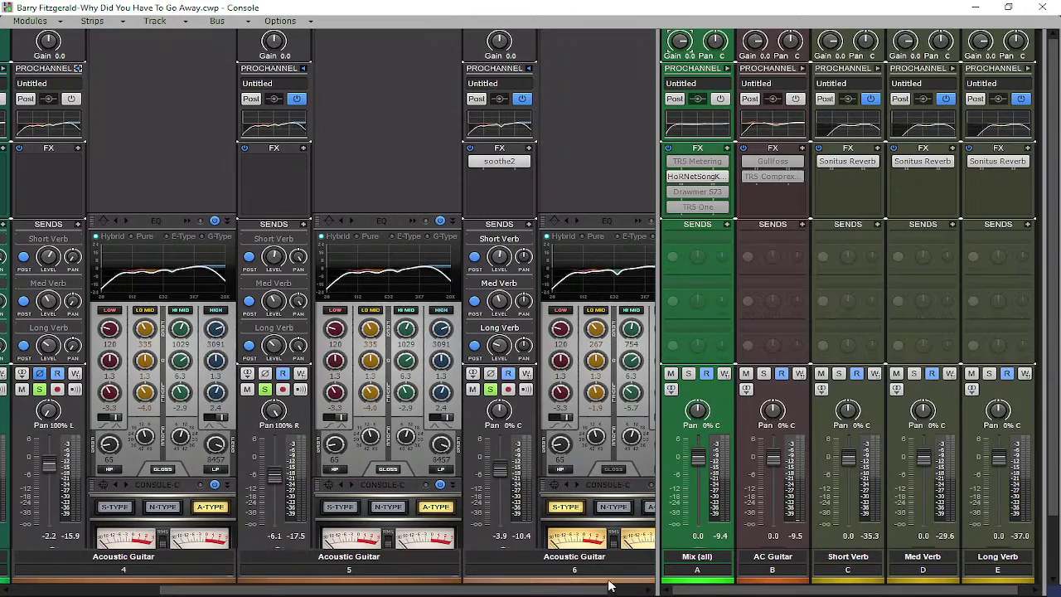
{"action": "mouse_move", "coordinate": [575, 591]}
{"action": "left_mouse_down"}
{"action": "mouse_move", "coordinate": [554, 591]}
{"action": "mouse_move", "coordinate": [593, 591]}
{"action": "left_mouse_up"}
{"action": "scroll", "coordinate": [537, 515], "scroll_direction": "down", "scroll_amount": 2}
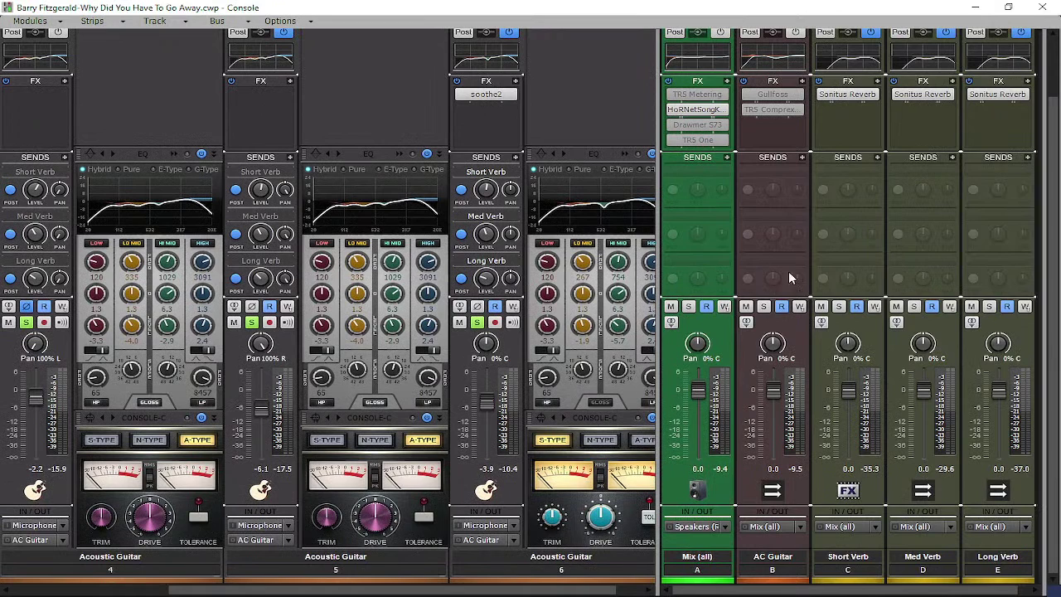
{"action": "scroll", "coordinate": [798, 225], "scroll_direction": "up", "scroll_amount": 2}
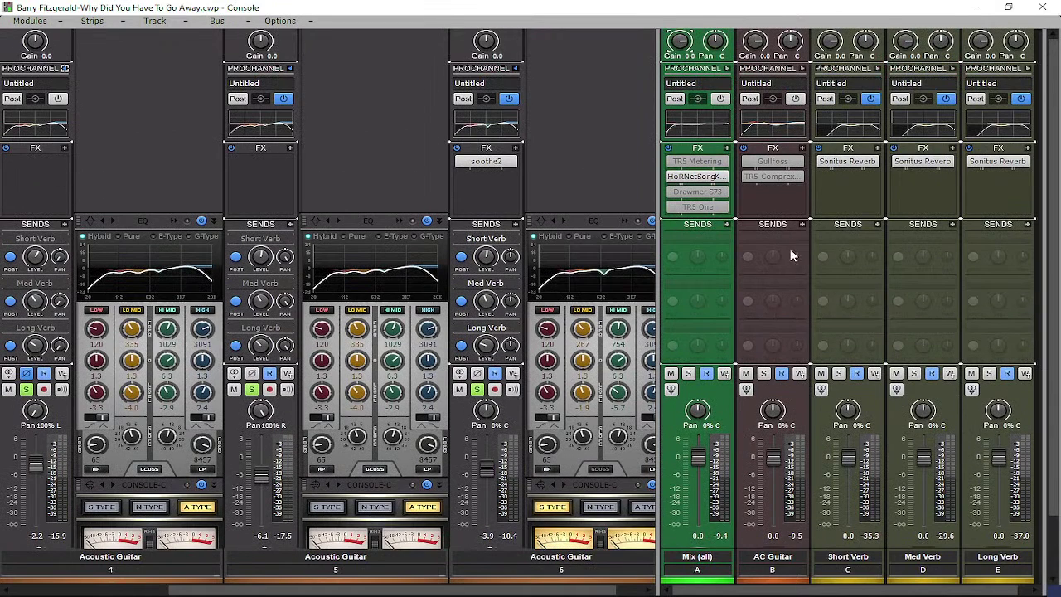
- Expand the AC Guitar bus's ProChannel and switch it on while the song plays
{"action": "left_click", "coordinate": [803, 68]}
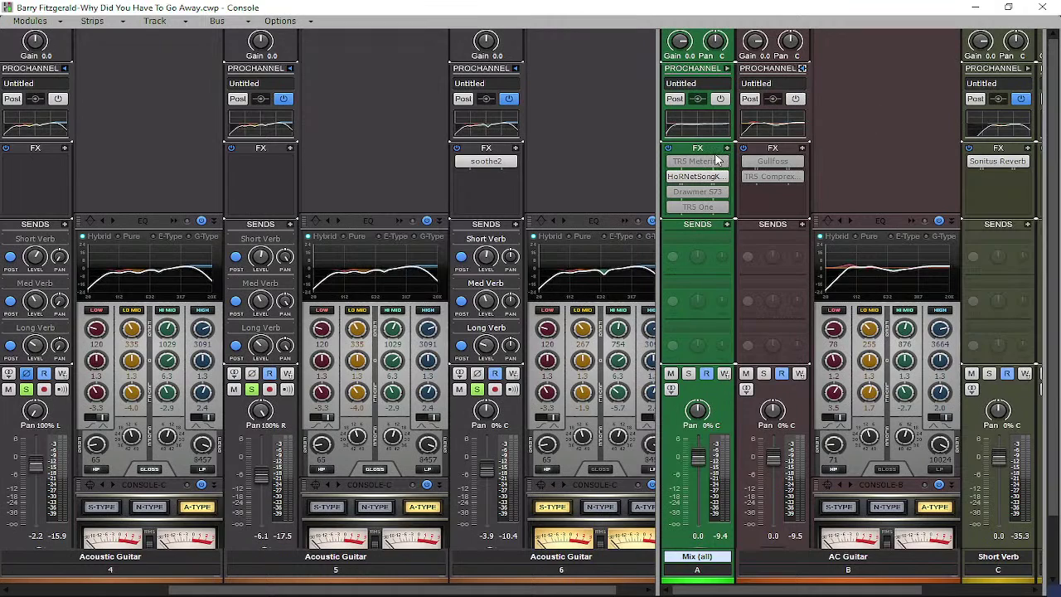
{"action": "key", "text": "space"}
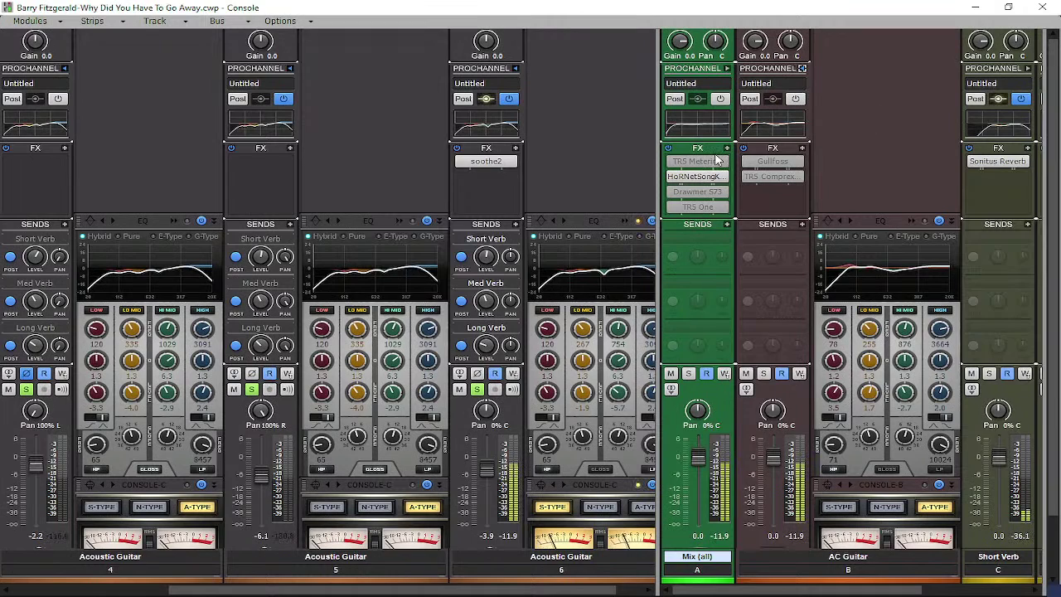
{"action": "left_click", "coordinate": [801, 101]}
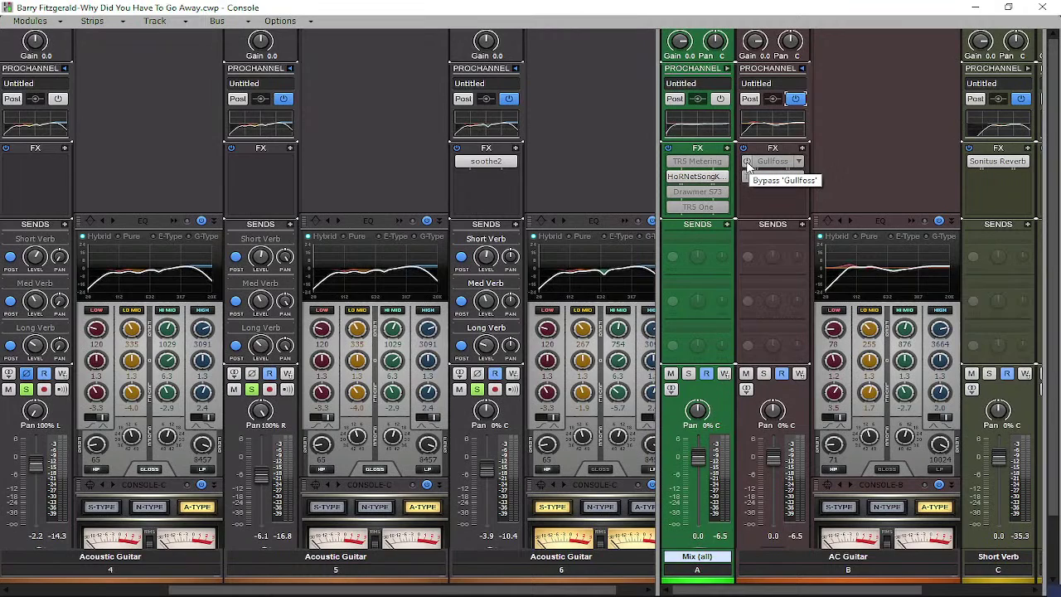
- Enable Gullfoss on the AC Guitar bus during playback, open its window and set Bias to 16%
{"action": "key", "text": "space"}
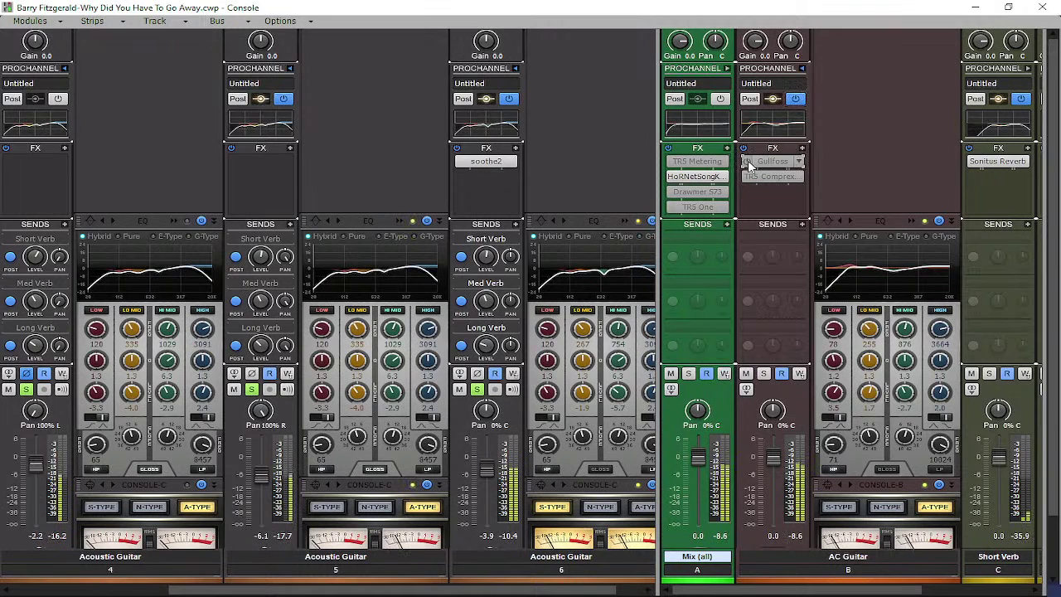
{"action": "left_click", "coordinate": [748, 163]}
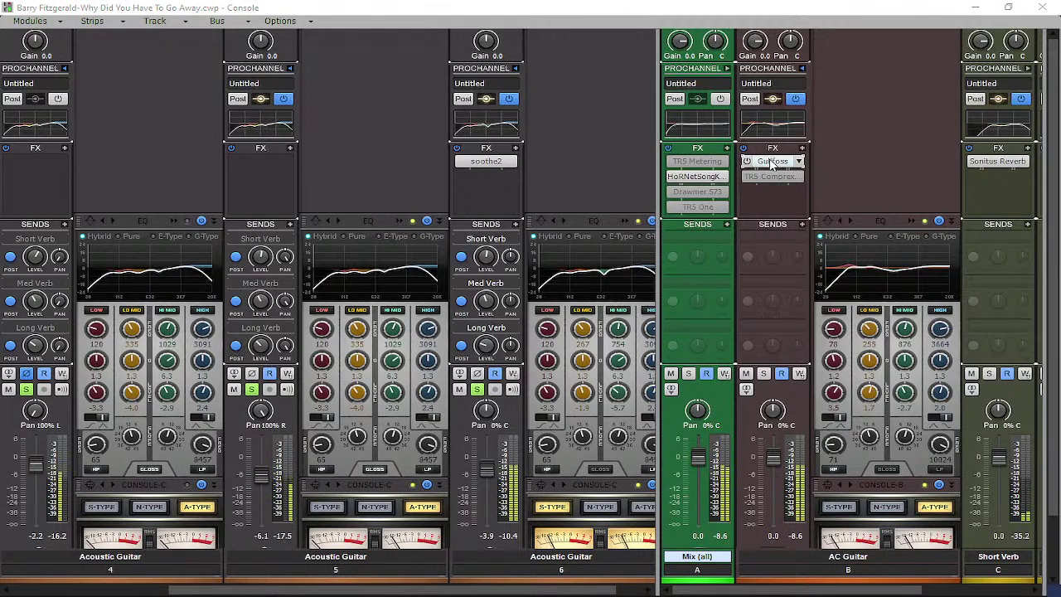
{"action": "double_click", "coordinate": [771, 162]}
{"action": "left_click_drag", "start_coordinate": [830, 90], "coordinate": [688, 115]}
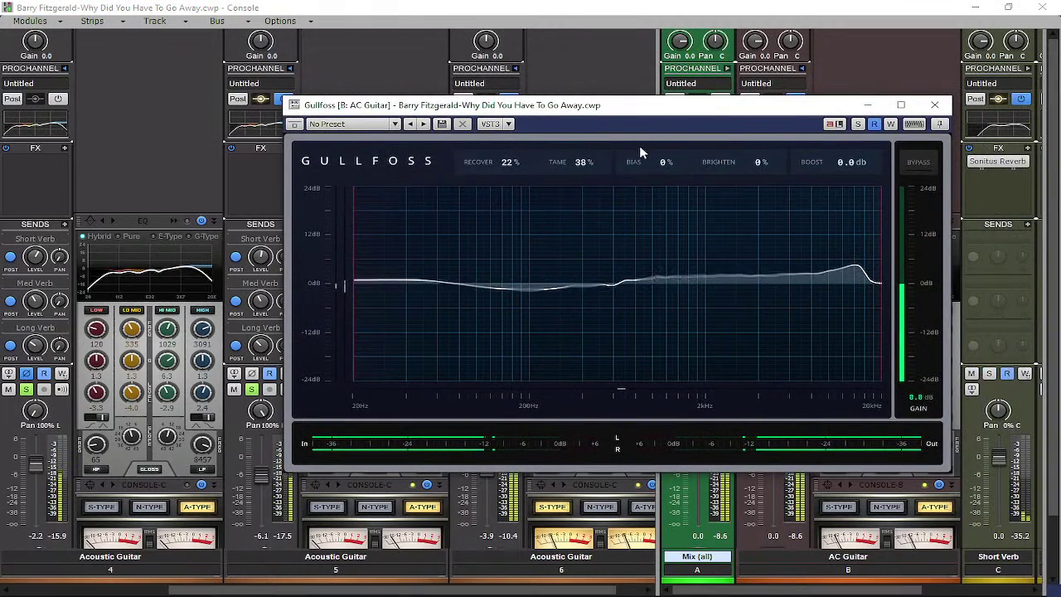
{"action": "left_click_drag", "start_coordinate": [627, 161], "coordinate": [629, 140]}
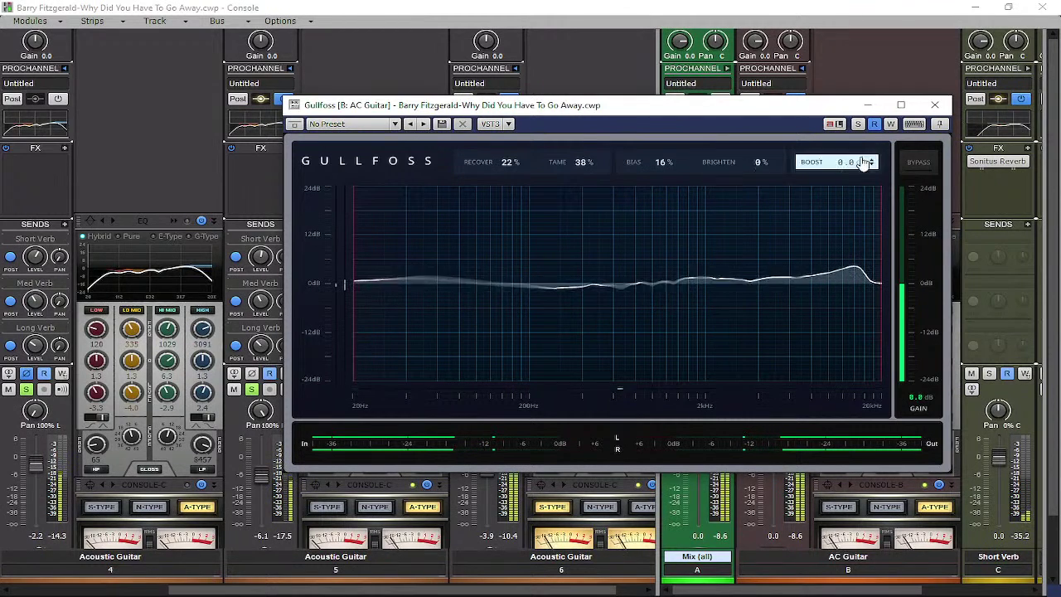
- Bypass and reactivate Gullfoss to compare its effect on the guitar bus, then stop playback and move its window aside
{"action": "left_click", "coordinate": [918, 164]}
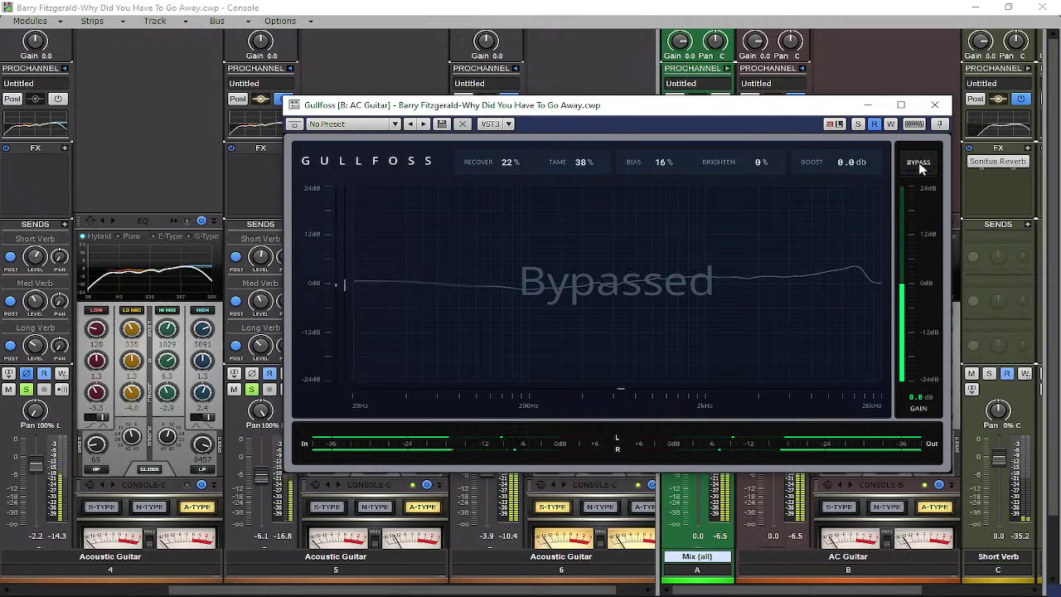
{"action": "left_click", "coordinate": [918, 165]}
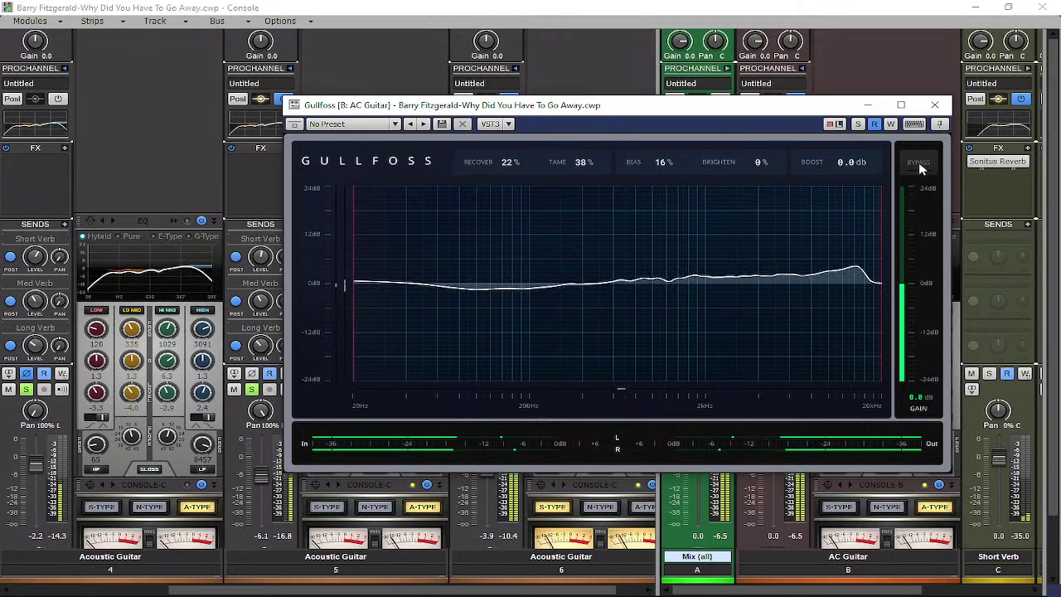
{"action": "key", "text": "space"}
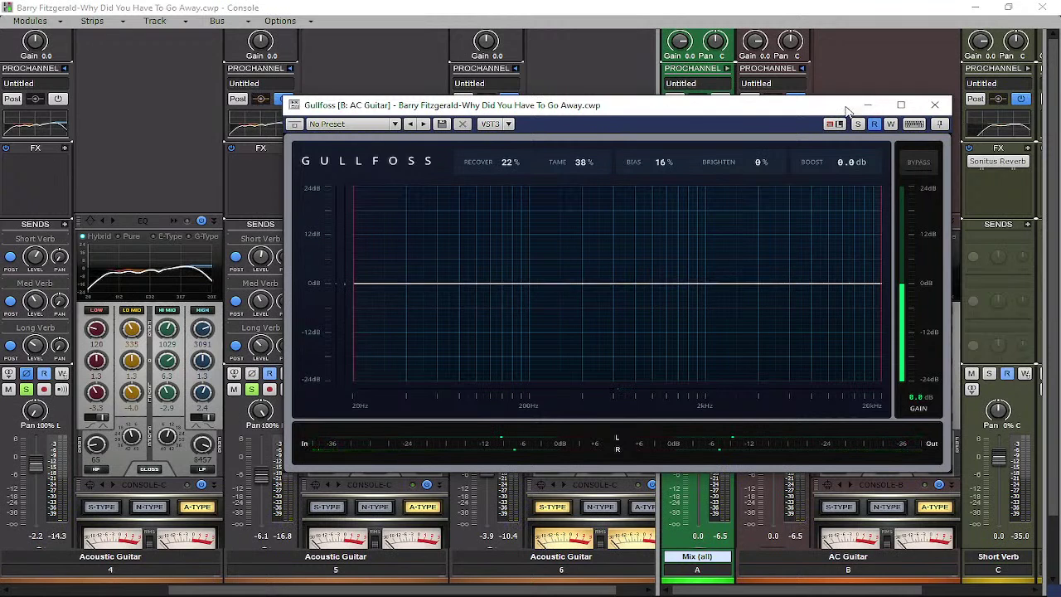
{"action": "left_click_drag", "start_coordinate": [822, 108], "coordinate": [929, 29]}
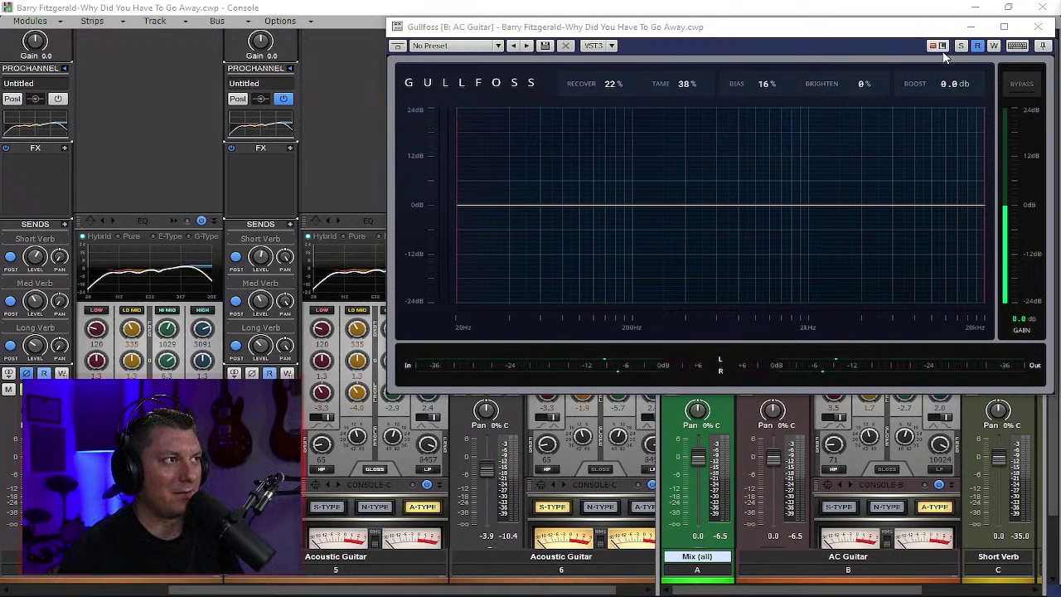
- Compare the AC Guitar bus with Gullfoss bypassed and active during playback, leaving Gullfoss active and closing its window
{"action": "left_click_drag", "start_coordinate": [926, 32], "coordinate": [868, 36]}
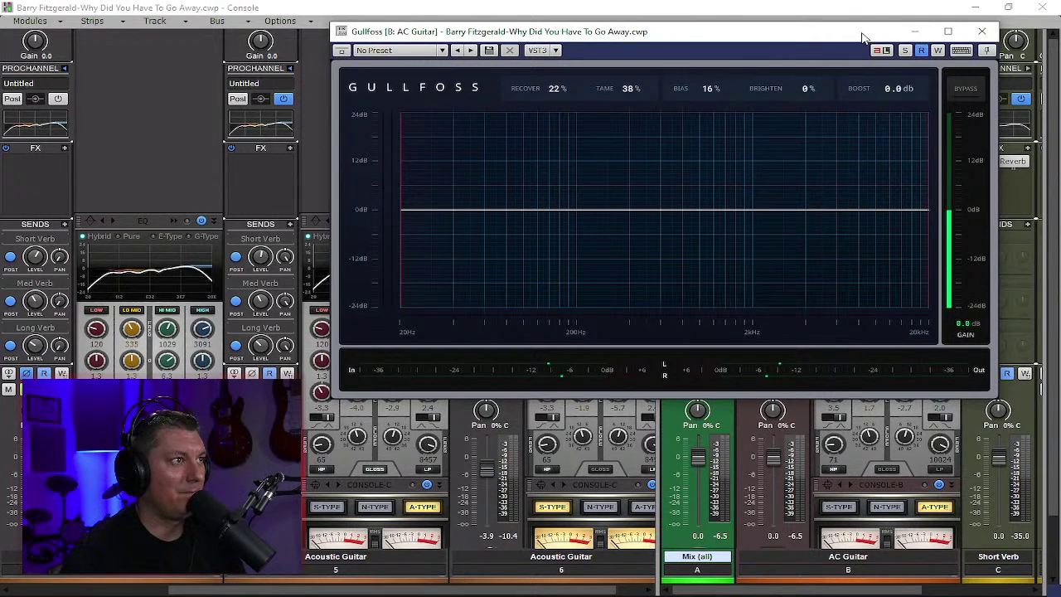
{"action": "left_click", "coordinate": [966, 89]}
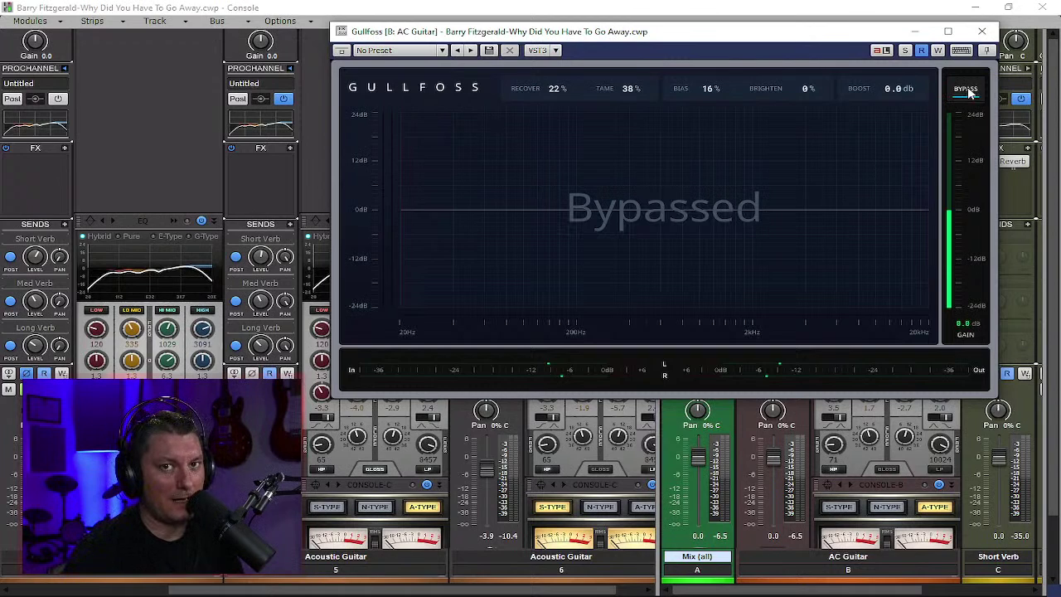
{"action": "key", "text": "space"}
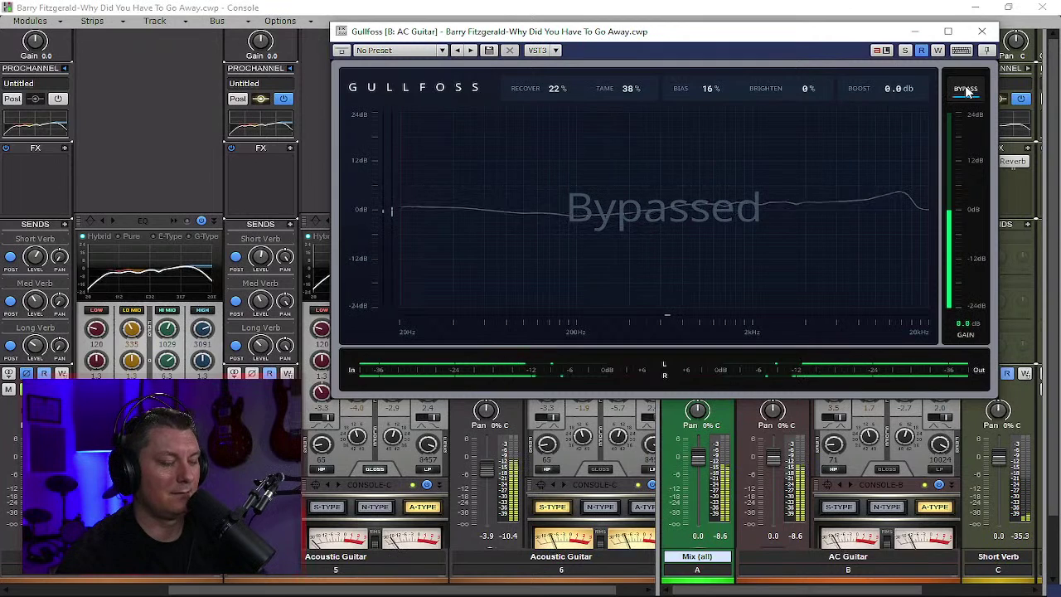
{"action": "left_click", "coordinate": [965, 90]}
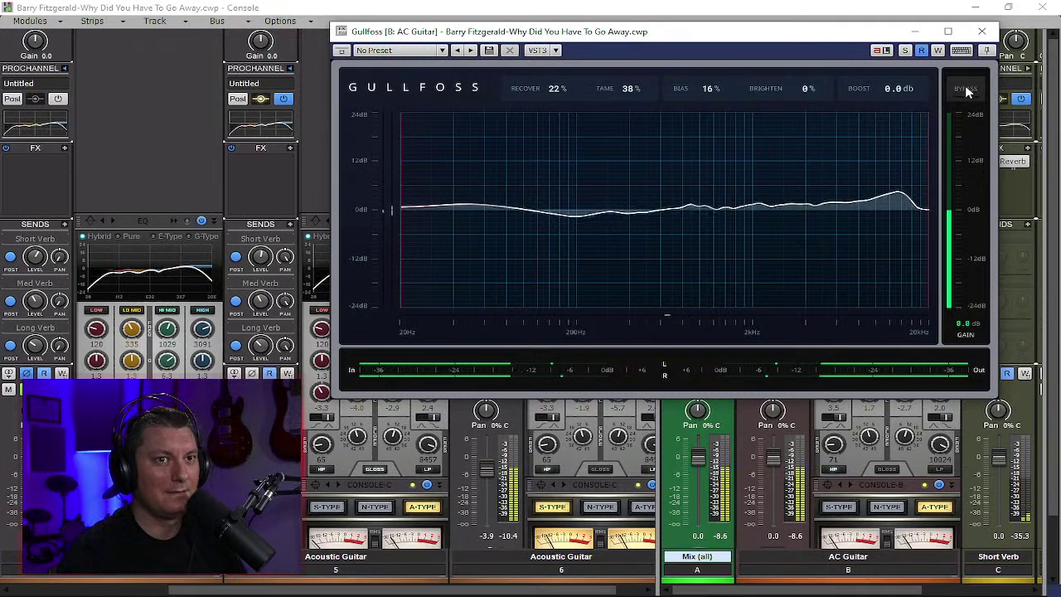
{"action": "left_click", "coordinate": [981, 34]}
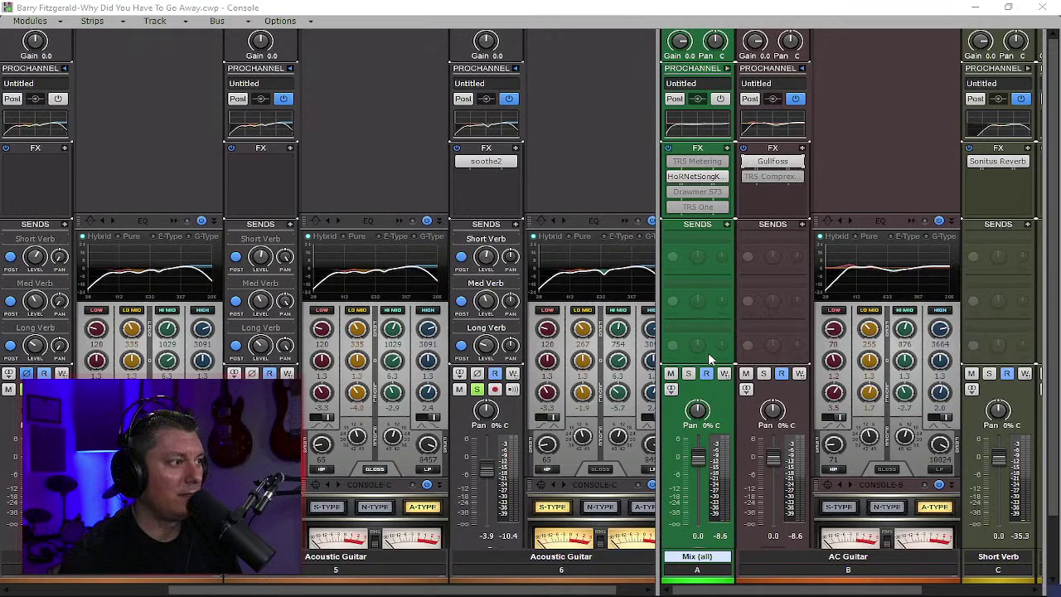
- Move the console emulator module above the EQ on the AC Guitar bus, and restore its place below the EQ
{"action": "left_click", "coordinate": [898, 487]}
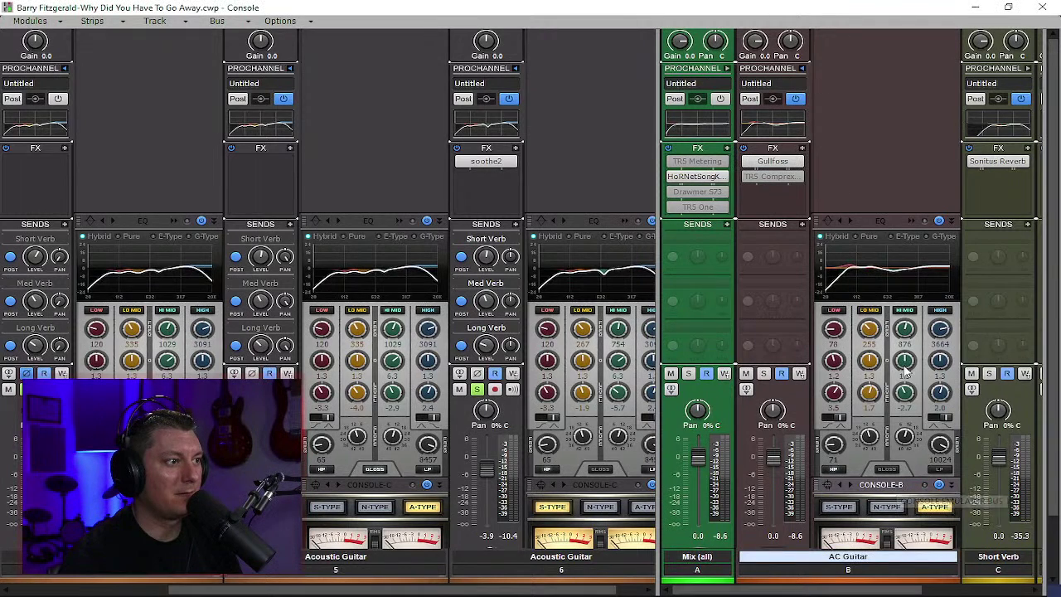
{"action": "scroll", "coordinate": [898, 489], "scroll_direction": "down", "scroll_amount": 2}
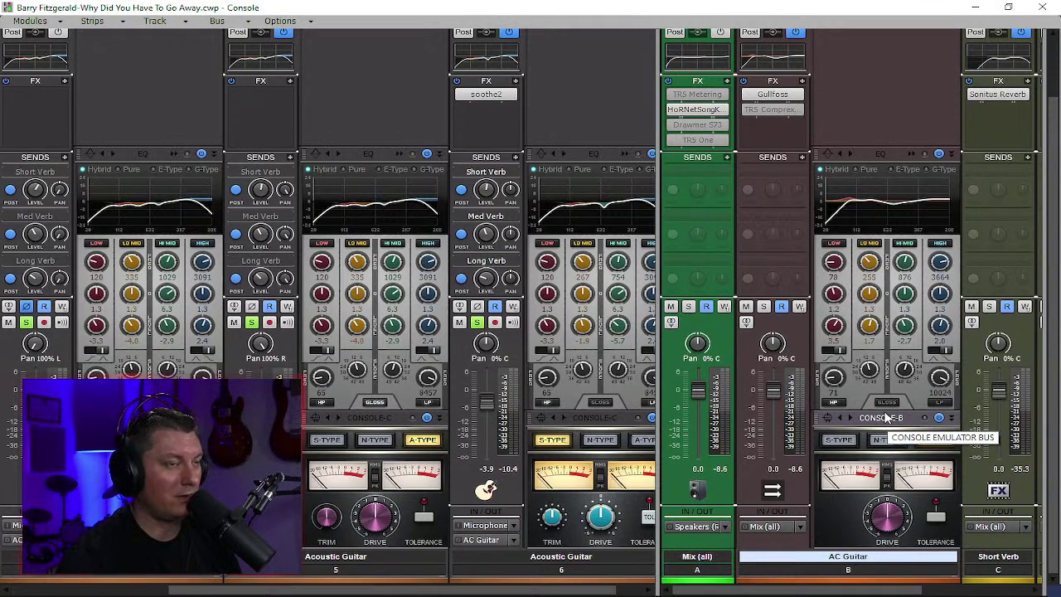
{"action": "left_click_drag", "start_coordinate": [888, 421], "coordinate": [899, 189]}
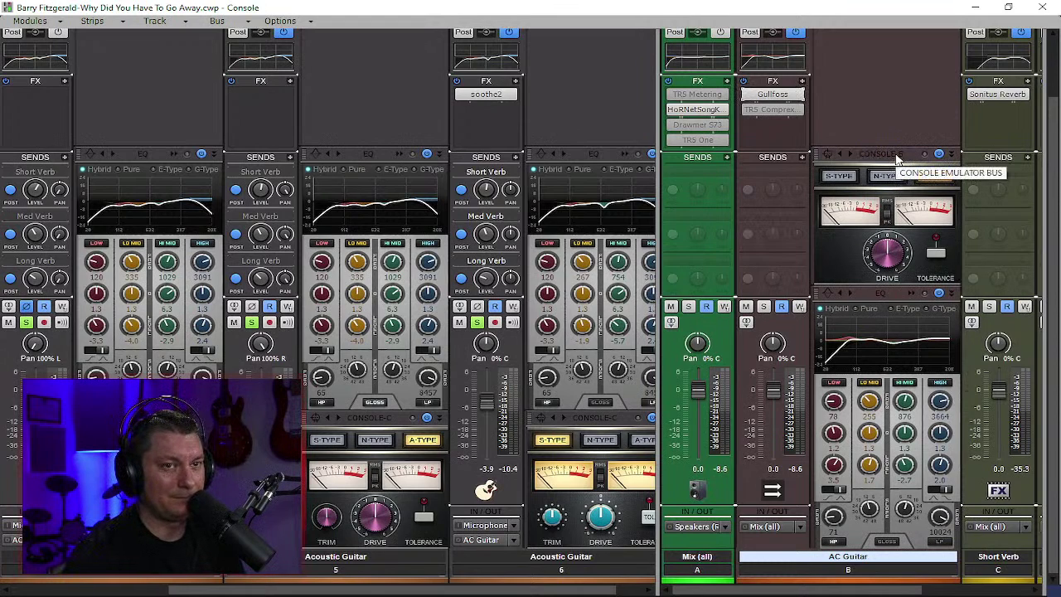
{"action": "left_click_drag", "start_coordinate": [897, 157], "coordinate": [900, 381]}
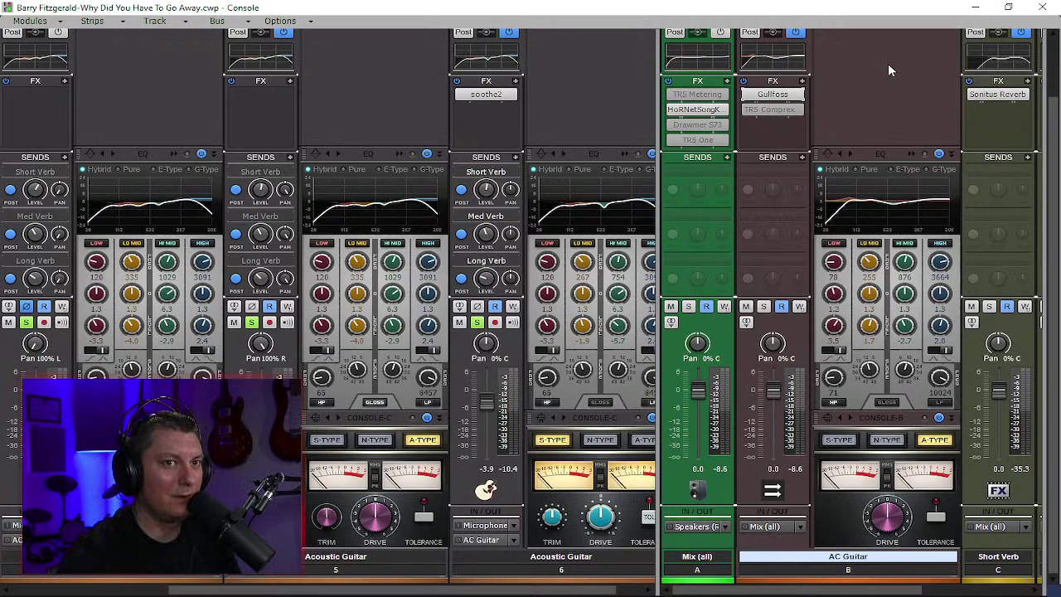
{"action": "scroll", "coordinate": [904, 165], "scroll_direction": "up", "scroll_amount": 2}
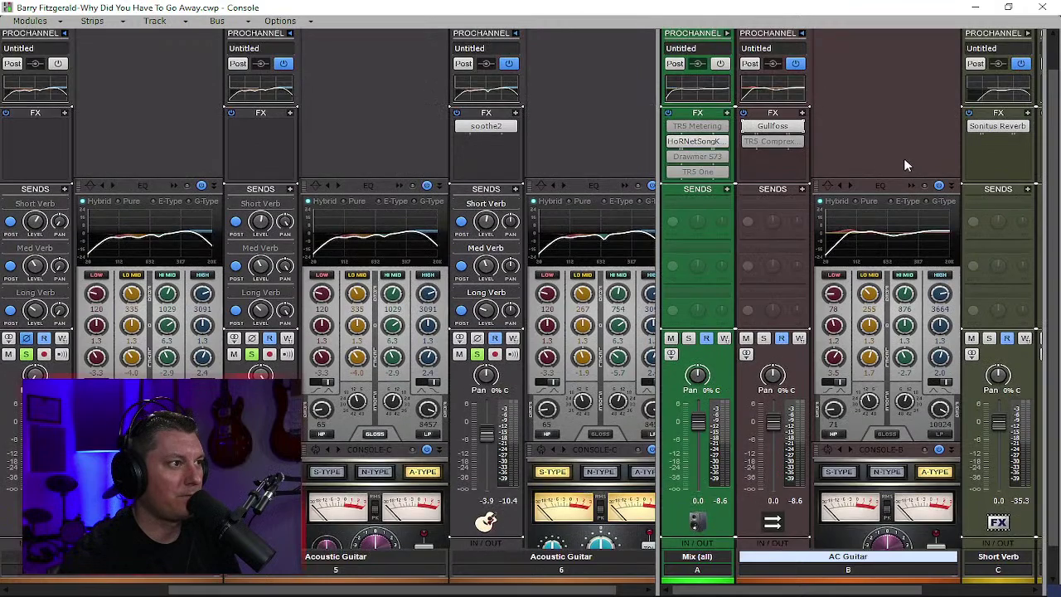
{"action": "scroll", "coordinate": [904, 158], "scroll_direction": "down", "scroll_amount": 2}
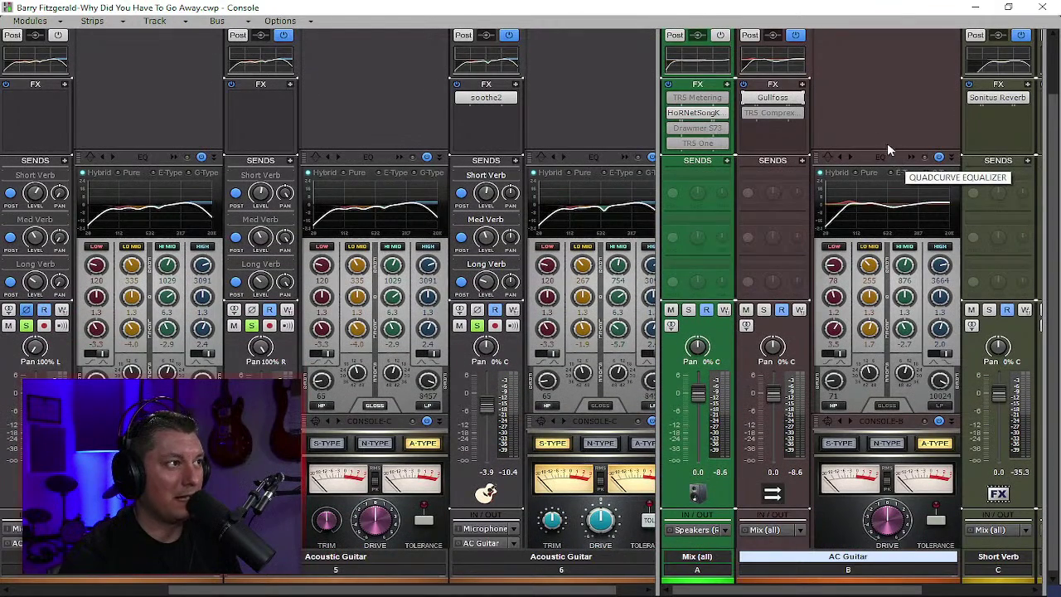
{"action": "scroll", "coordinate": [894, 176], "scroll_direction": "up", "scroll_amount": 1}
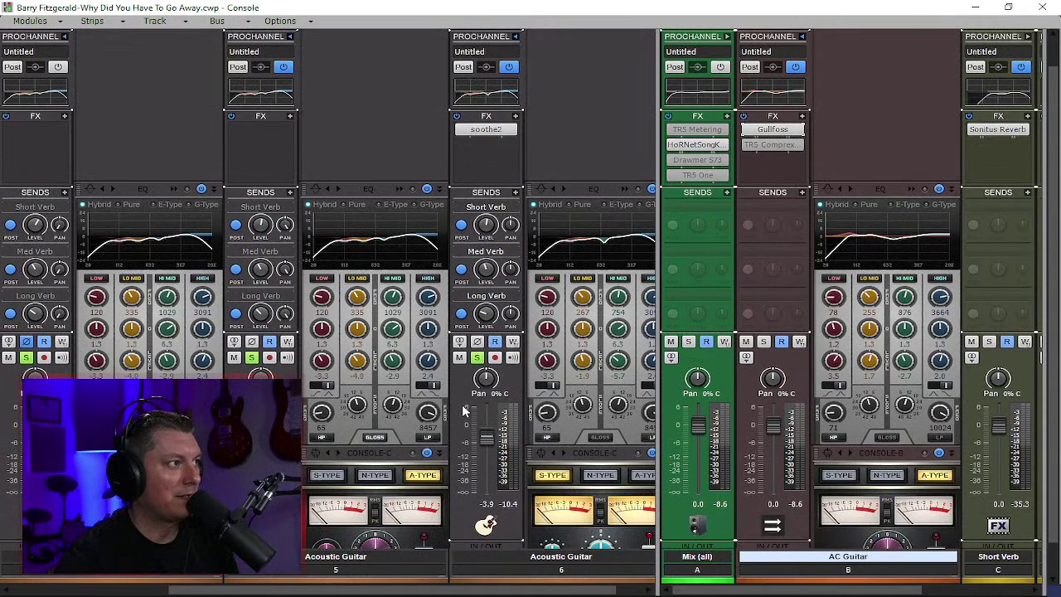
{"action": "scroll", "coordinate": [464, 411], "scroll_direction": "up", "scroll_amount": 1}
{"action": "scroll", "coordinate": [452, 410], "scroll_direction": "down", "scroll_amount": 1}
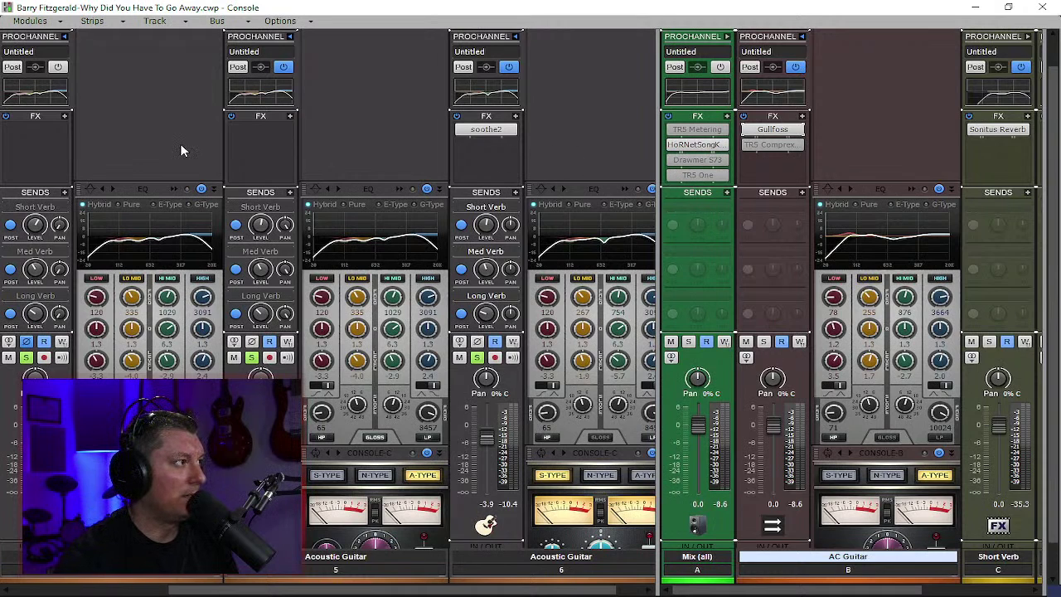
- Enable the Short Verb, Med Verb and Long Verb sends on Acoustic Guitar tracks 4 and 5 during playback
{"action": "left_click_drag", "start_coordinate": [557, 589], "coordinate": [529, 589]}
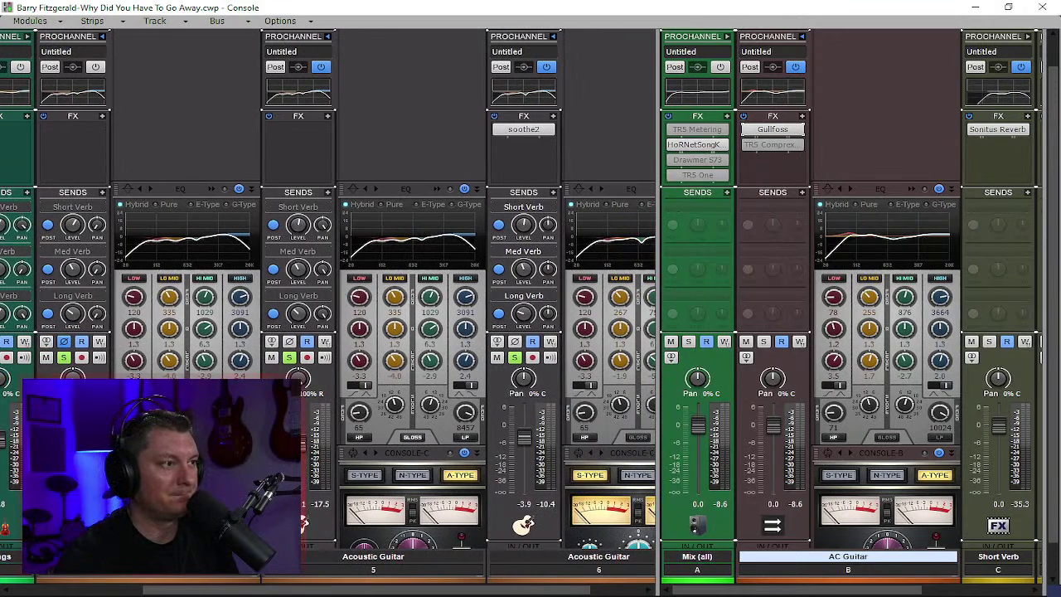
{"action": "key", "text": "space"}
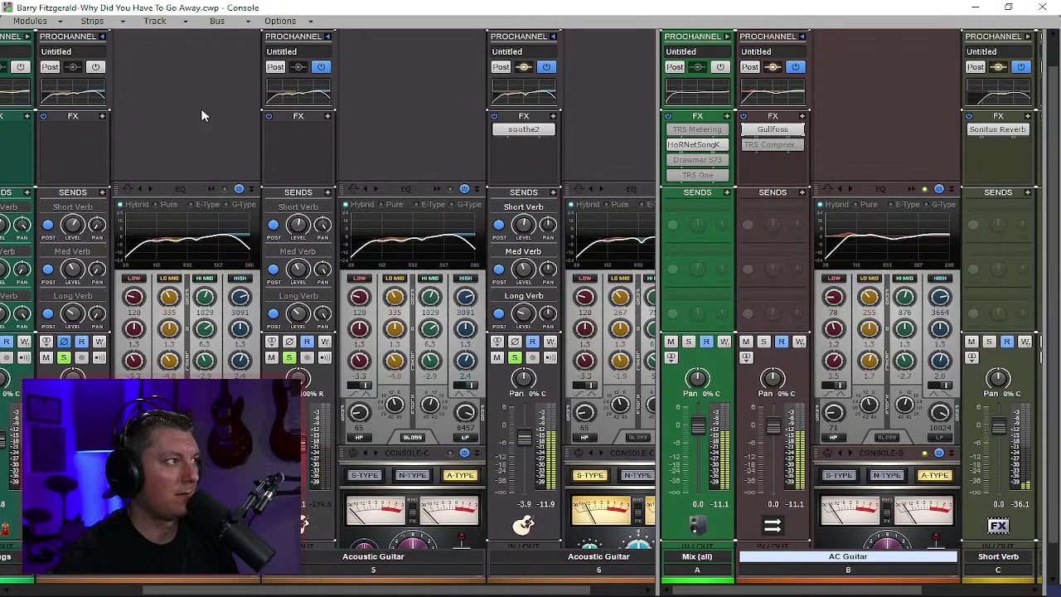
{"action": "left_click", "coordinate": [47, 207]}
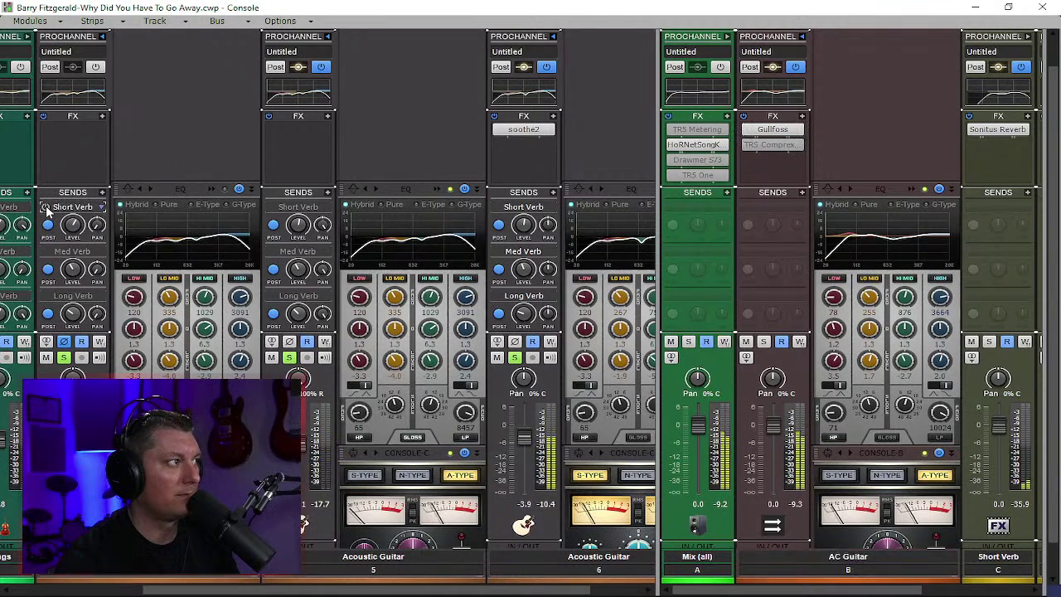
{"action": "left_click", "coordinate": [279, 208]}
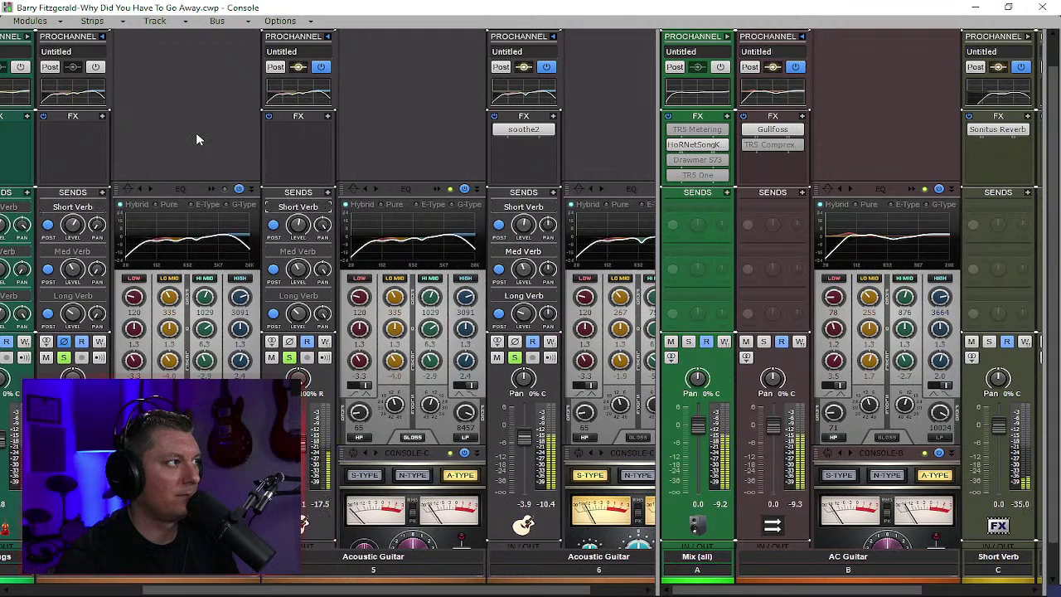
{"action": "left_click", "coordinate": [47, 251]}
{"action": "left_click", "coordinate": [274, 253]}
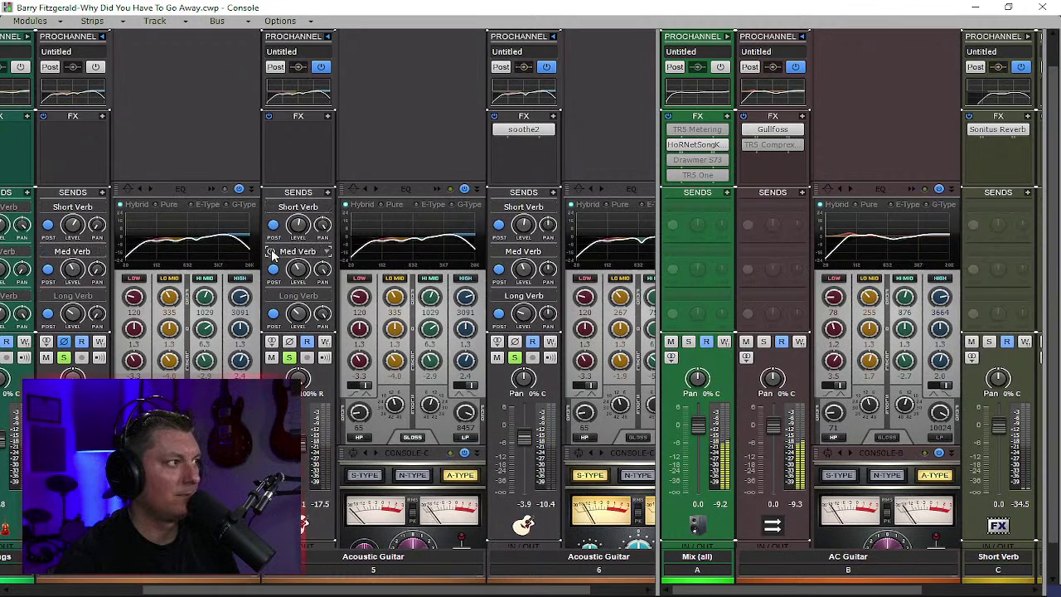
{"action": "left_click", "coordinate": [48, 299]}
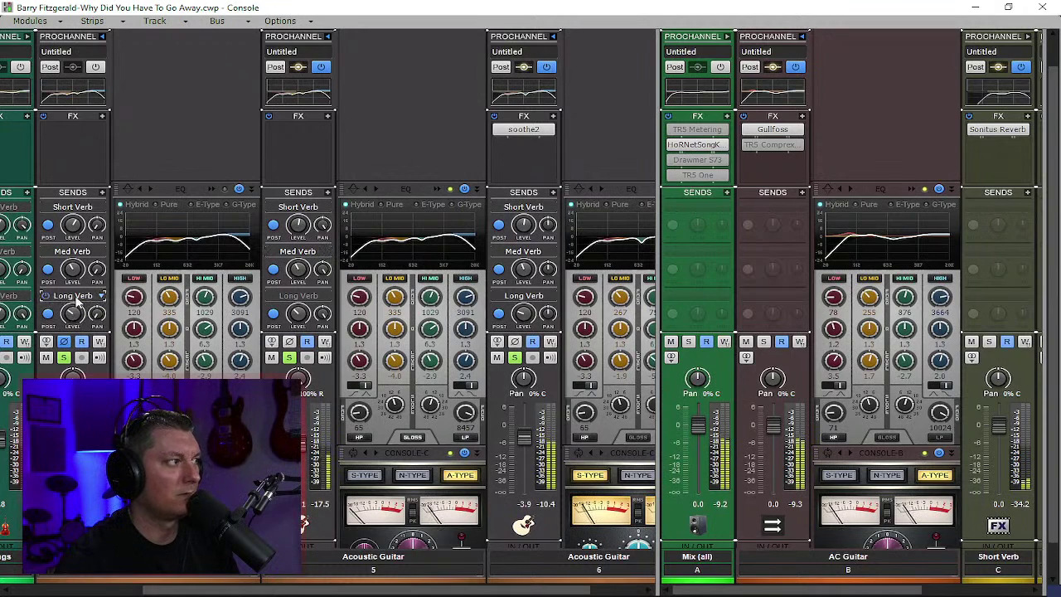
{"action": "left_click", "coordinate": [274, 295]}
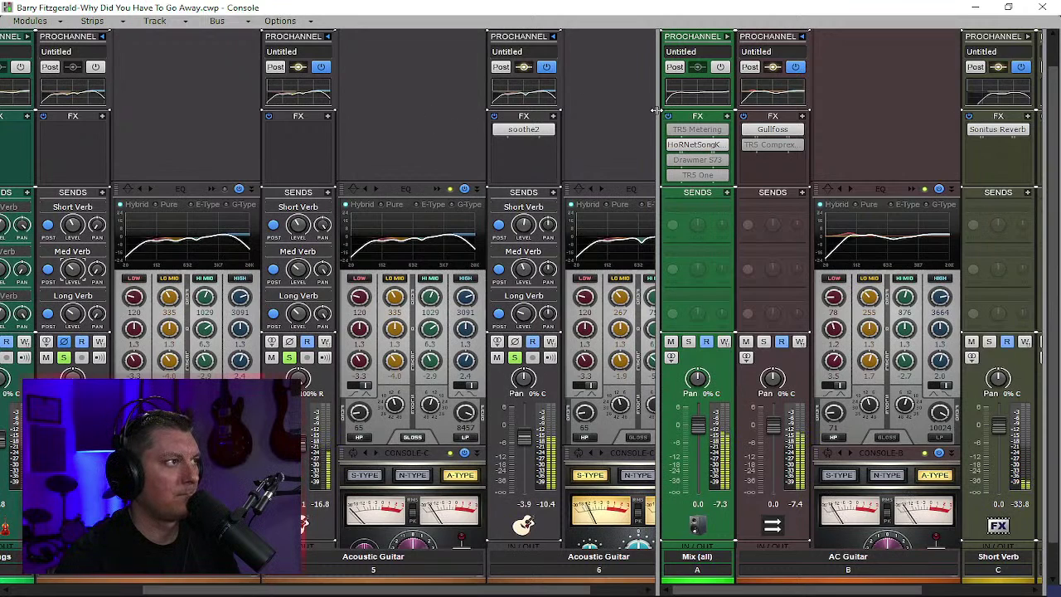
- Widen the bus pane to show all three reverb buses, and enable TR5 Comprexxor on the AC Guitar bus, comparing it with bypass
{"action": "left_click_drag", "start_coordinate": [655, 110], "coordinate": [536, 110]}
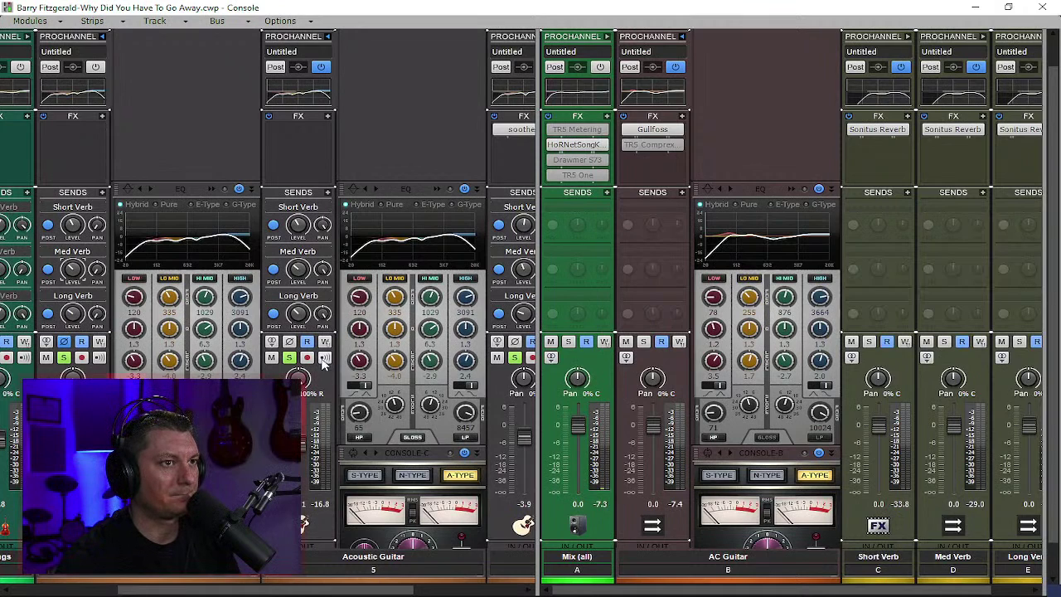
{"action": "scroll", "coordinate": [323, 362], "scroll_direction": "down", "scroll_amount": 1}
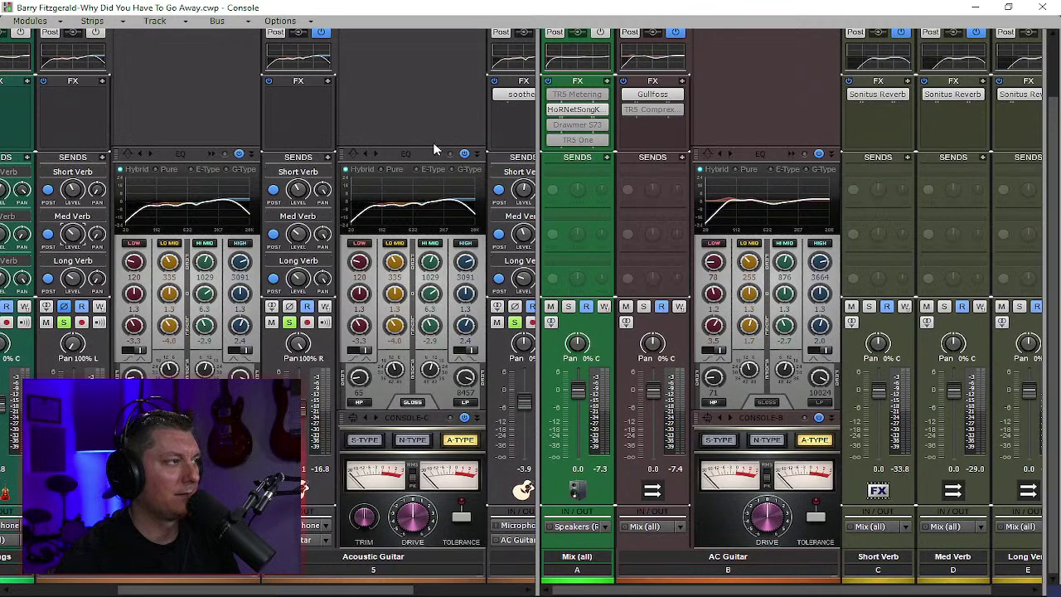
{"action": "scroll", "coordinate": [434, 150], "scroll_direction": "up", "scroll_amount": 2}
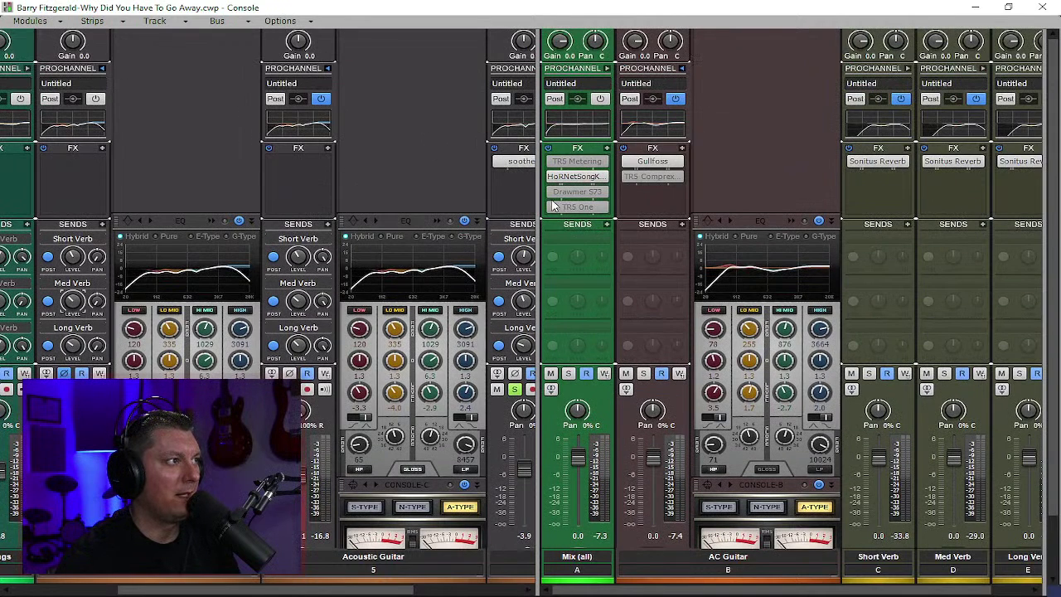
{"action": "left_click_drag", "start_coordinate": [538, 242], "coordinate": [492, 238]}
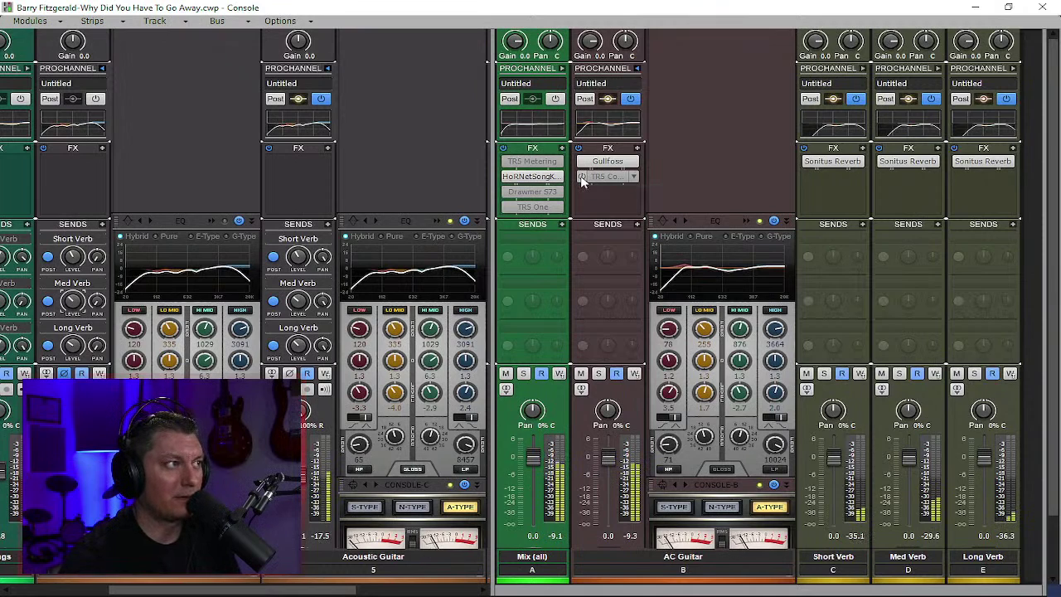
{"action": "left_click", "coordinate": [582, 178]}
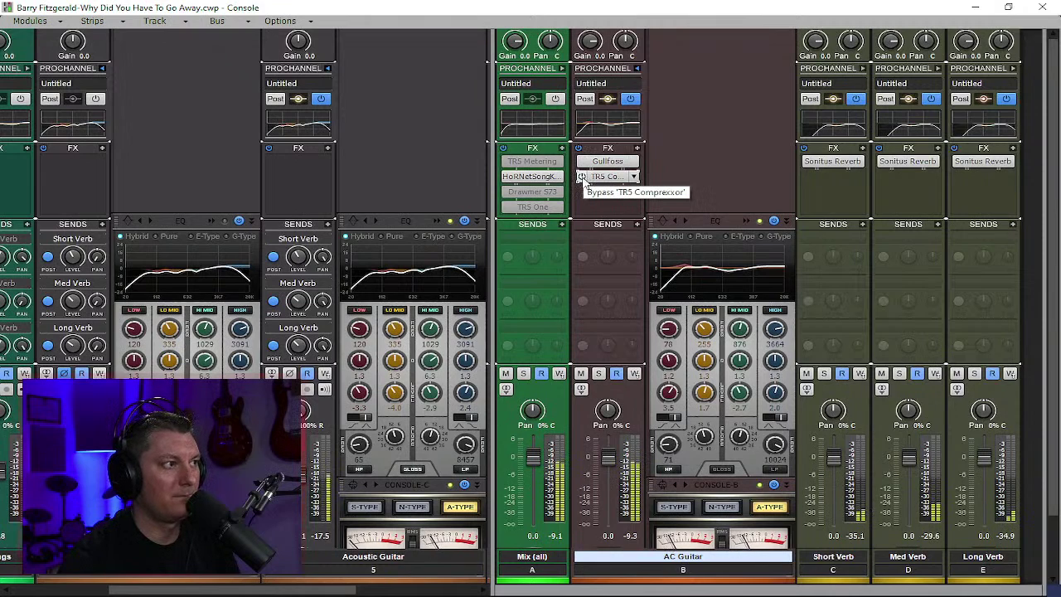
{"action": "left_click", "coordinate": [581, 177]}
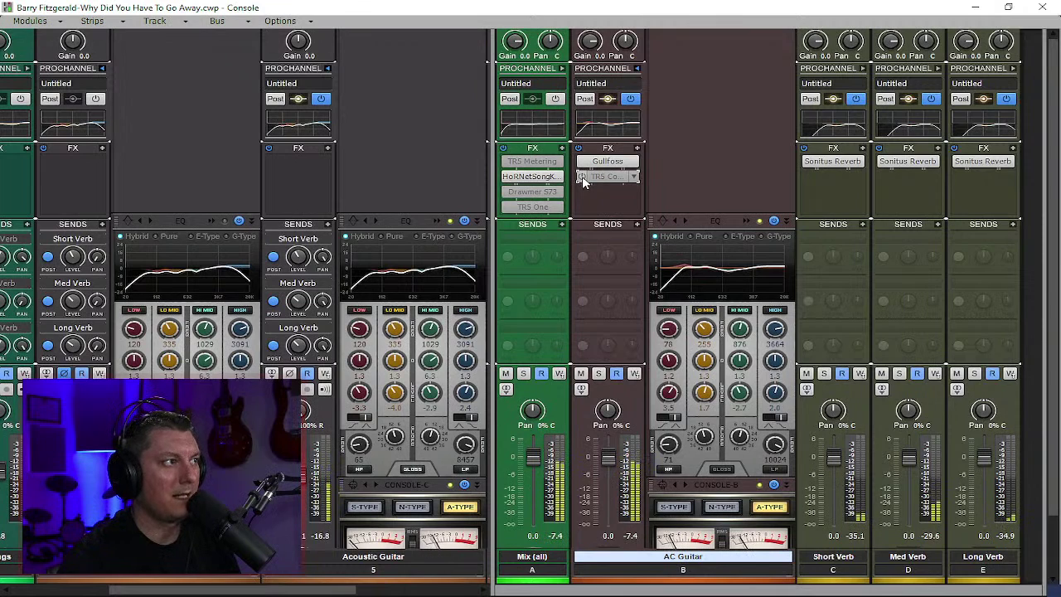
{"action": "left_click", "coordinate": [583, 178]}
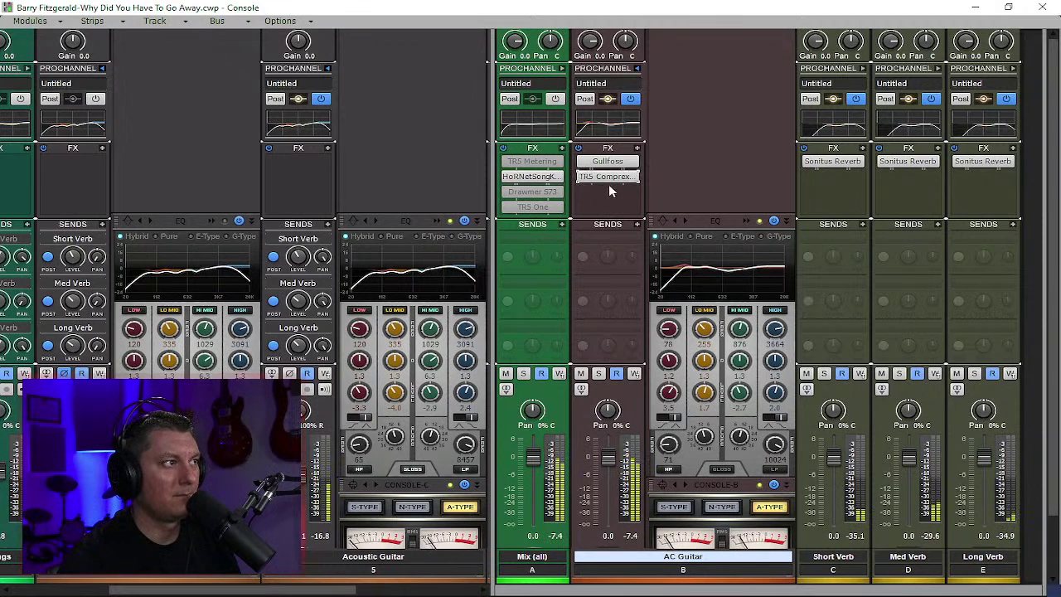
- Open TR5 Comprexxor on the AC Guitar bus, set its Dry/Wet mix to 60% and close its window
{"action": "double_click", "coordinate": [606, 177]}
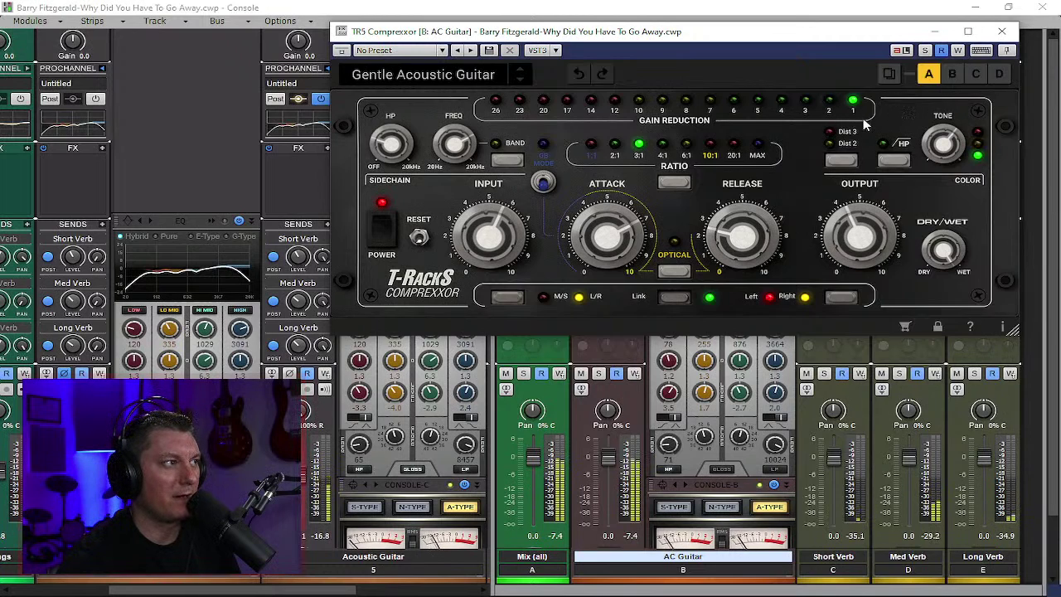
{"action": "mouse_move", "coordinate": [613, 222]}
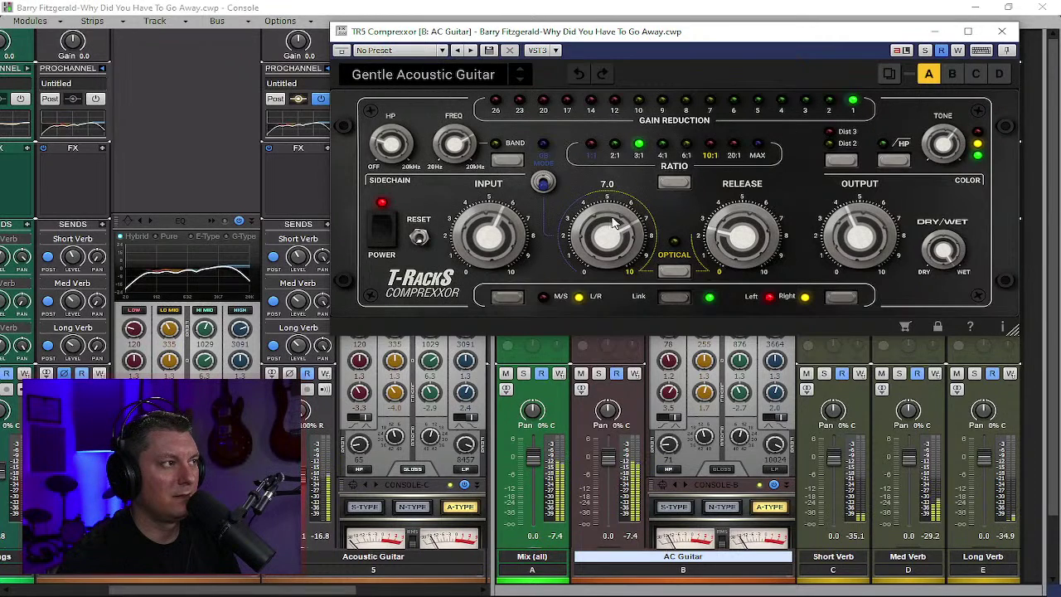
{"action": "mouse_move", "coordinate": [870, 197]}
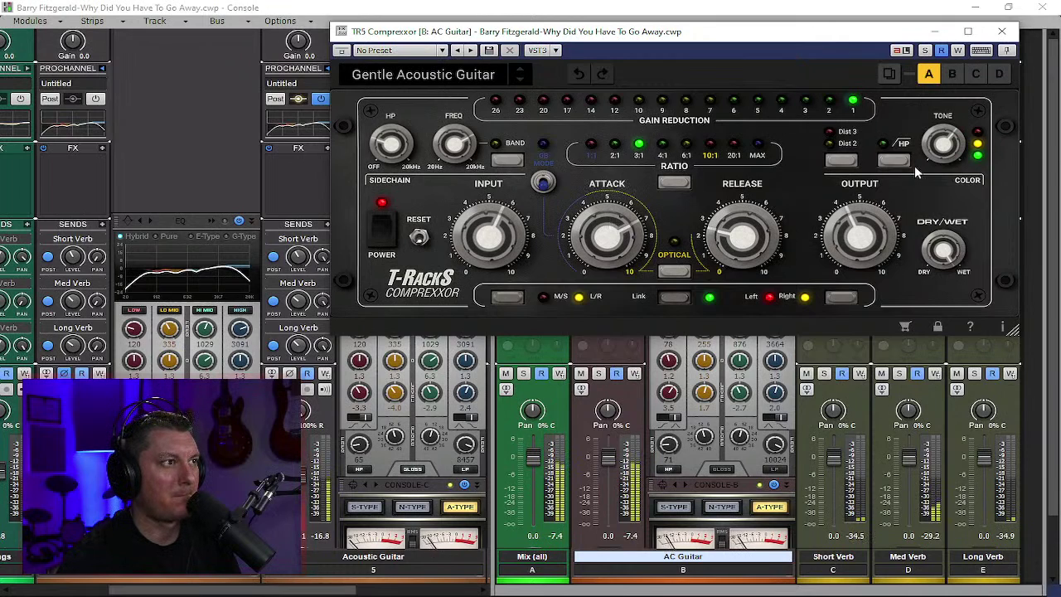
{"action": "mouse_move", "coordinate": [958, 237]}
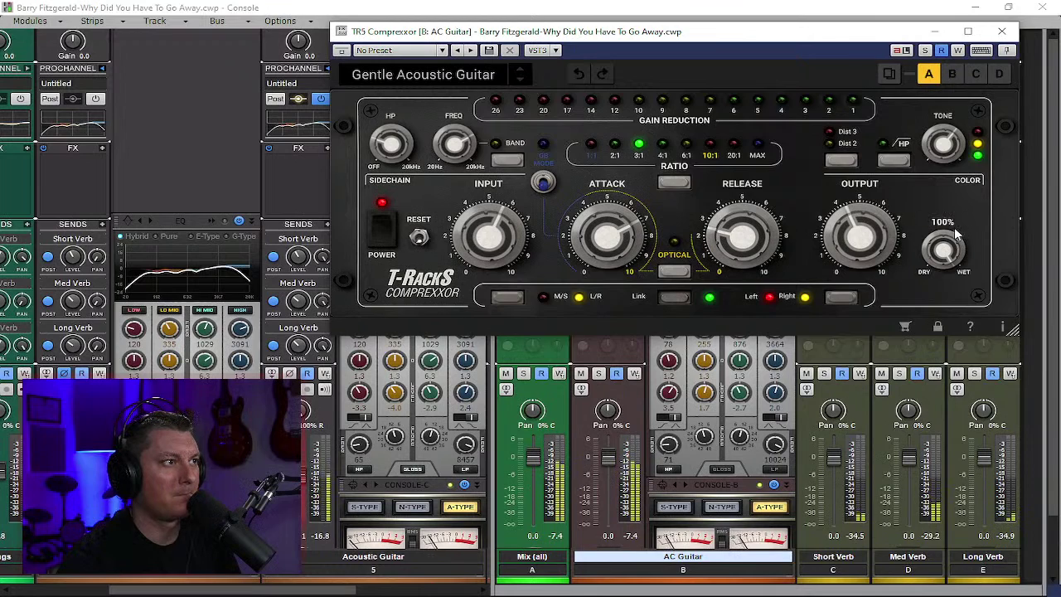
{"action": "left_click_drag", "start_coordinate": [957, 236], "coordinate": [900, 303]}
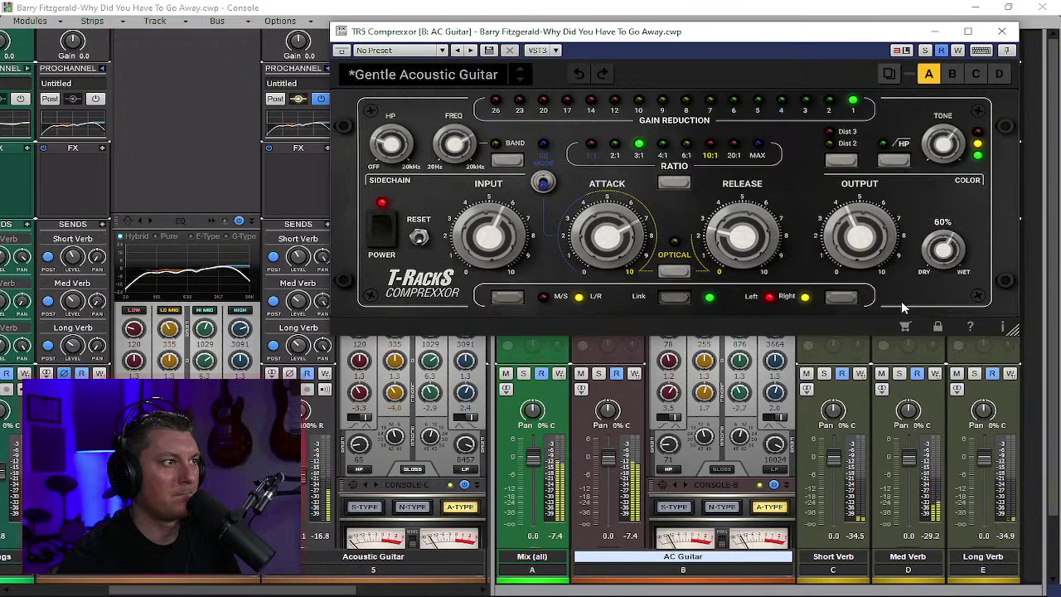
{"action": "left_click", "coordinate": [1003, 33]}
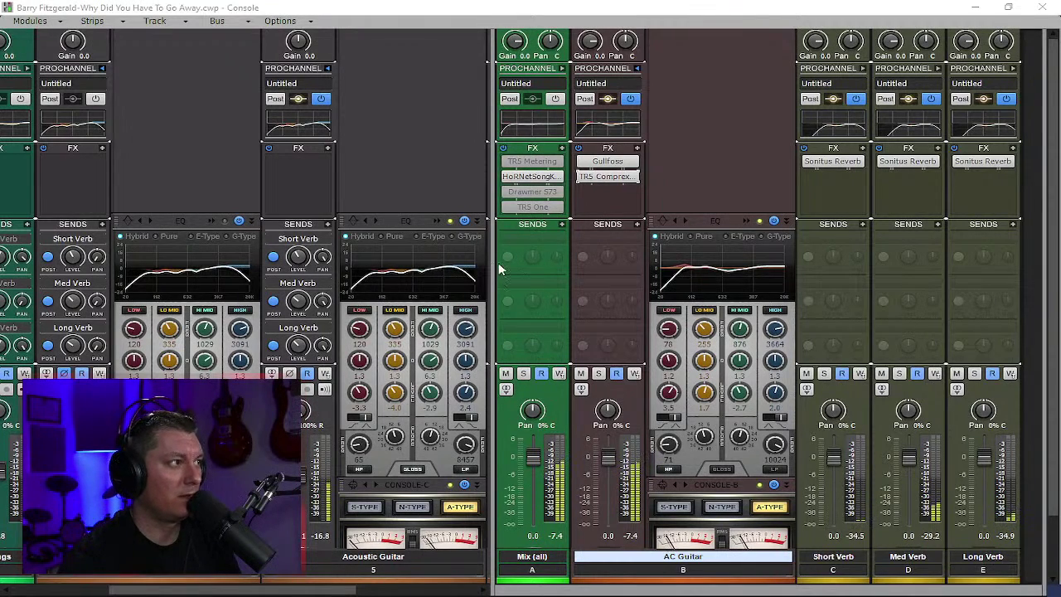
- Narrow the bus pane to give the tracks more room, and collapse the ProChannel modules of Acoustic Guitar tracks 4, 5 and 6
{"action": "left_click_drag", "start_coordinate": [492, 266], "coordinate": [967, 266]}
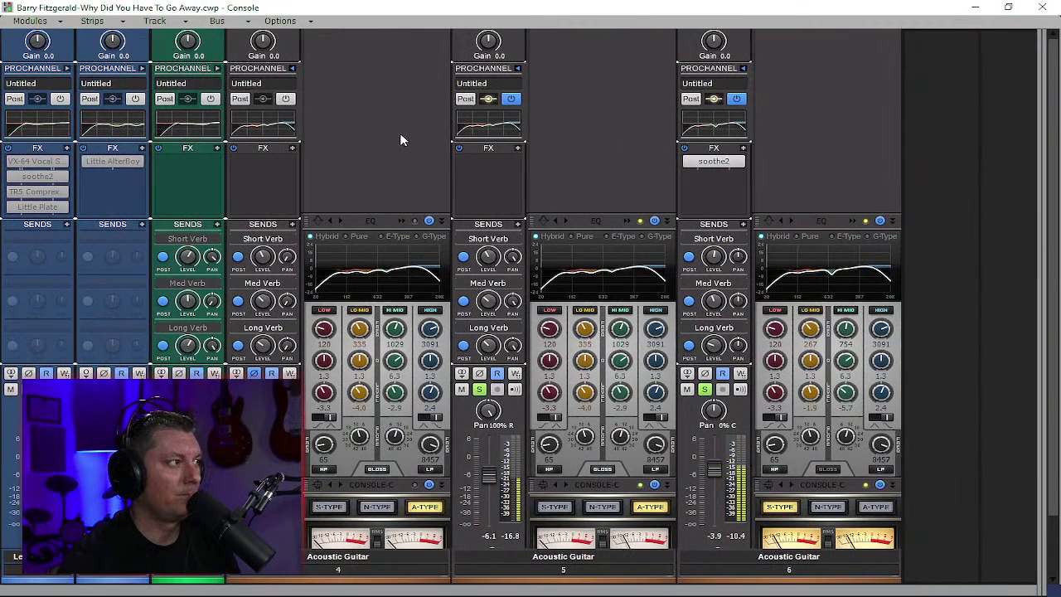
{"action": "left_click", "coordinate": [517, 68]}
{"action": "left_click", "coordinate": [597, 73]}
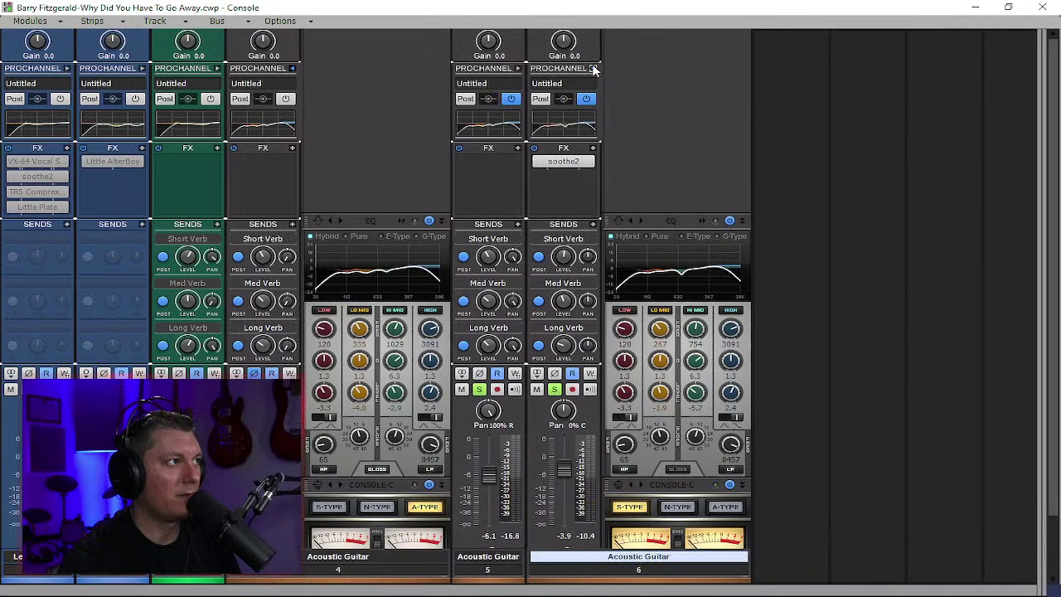
{"action": "left_click", "coordinate": [594, 70]}
{"action": "left_click", "coordinate": [292, 67]}
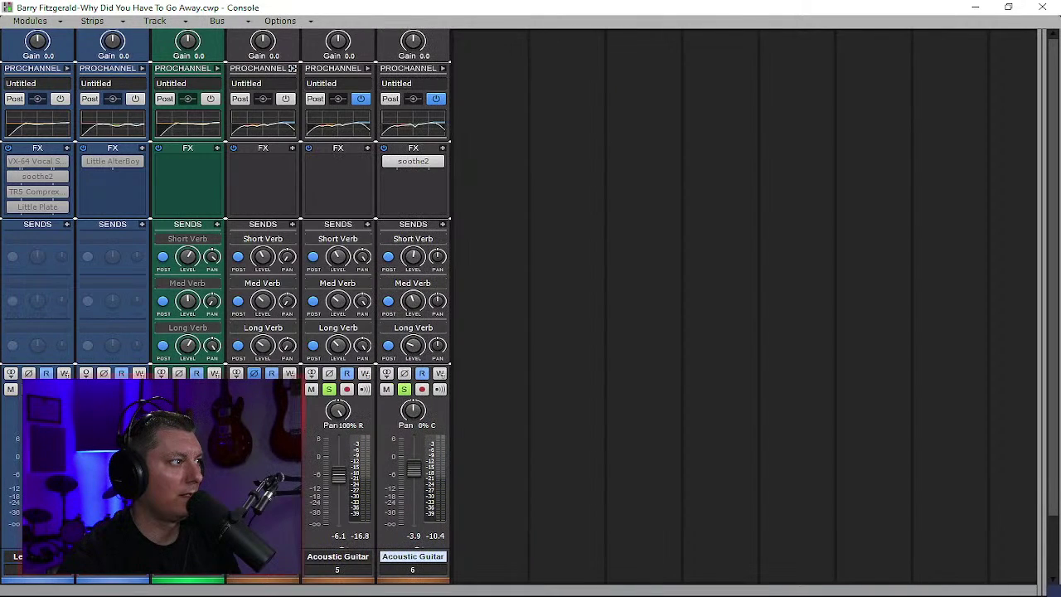
- Expand the ProChannel modules on the Strings track, and switch its ProChannel on and back off
{"action": "left_click", "coordinate": [216, 68]}
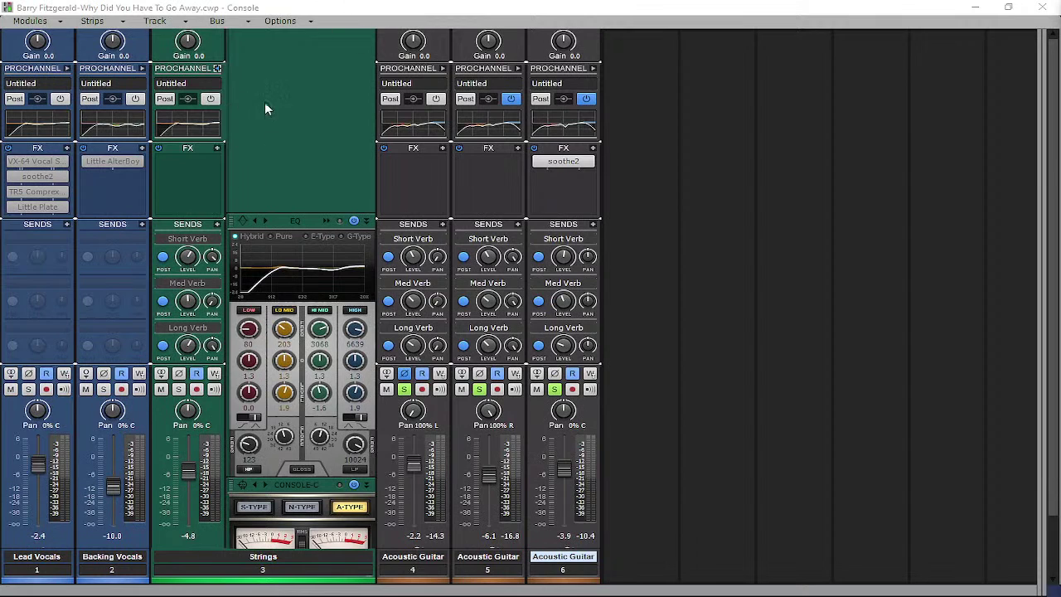
{"action": "scroll", "coordinate": [351, 514], "scroll_direction": "down", "scroll_amount": 2}
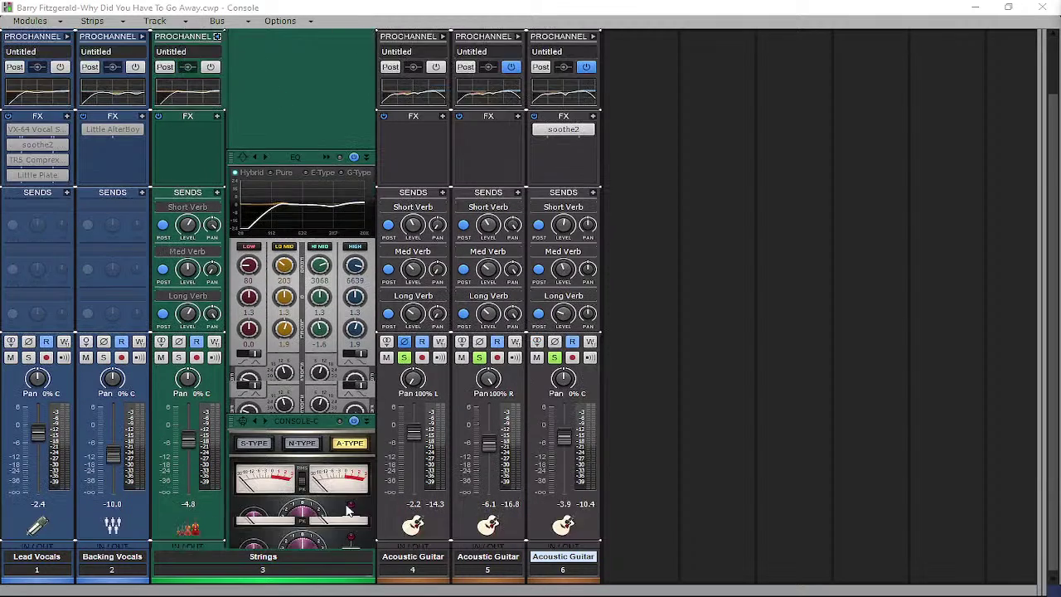
{"action": "scroll", "coordinate": [335, 489], "scroll_direction": "up", "scroll_amount": 2}
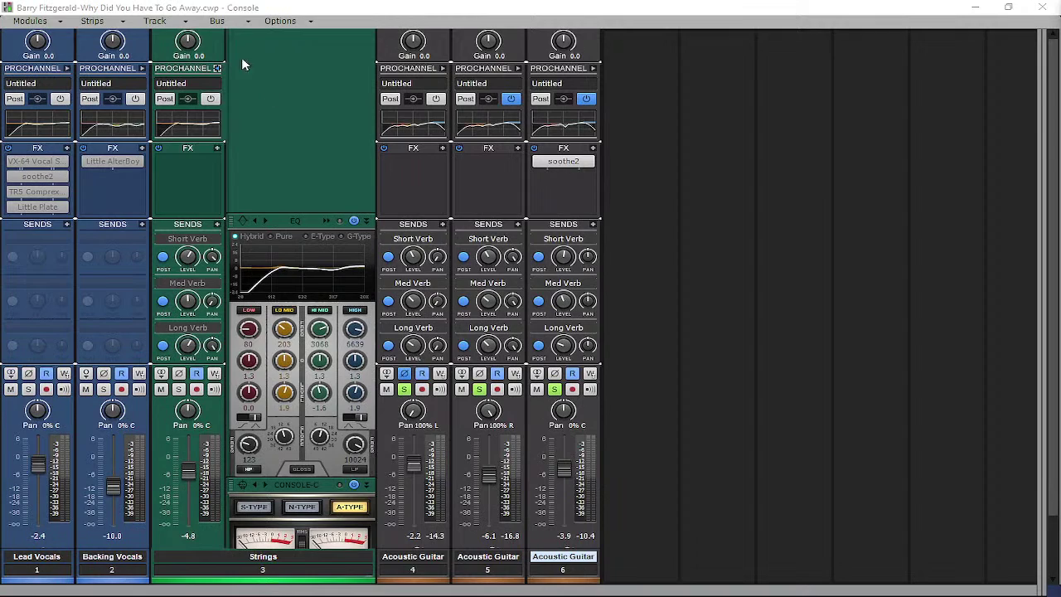
{"action": "left_click", "coordinate": [210, 99]}
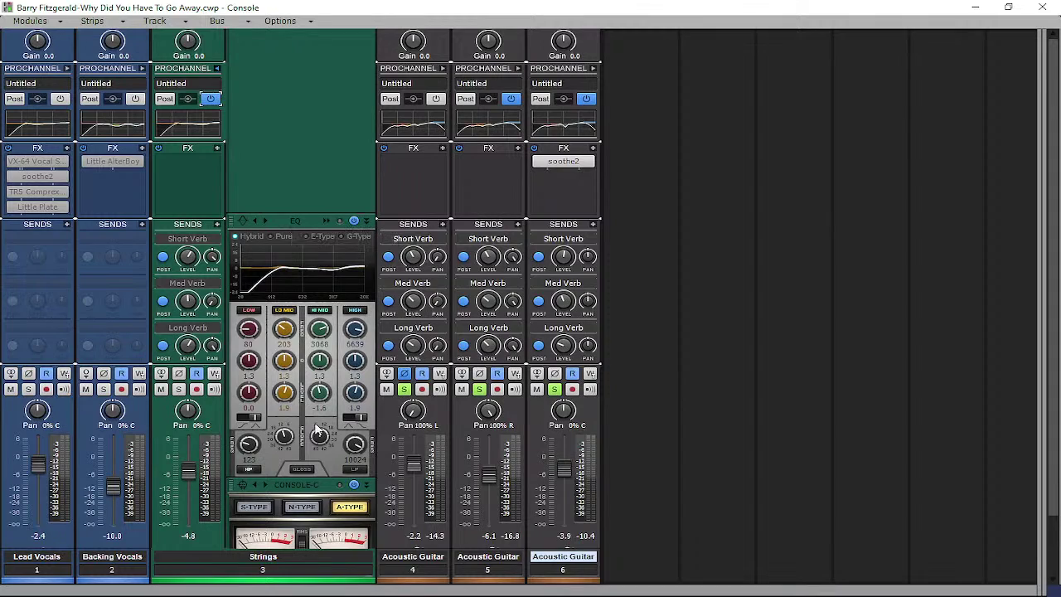
{"action": "left_click", "coordinate": [213, 100]}
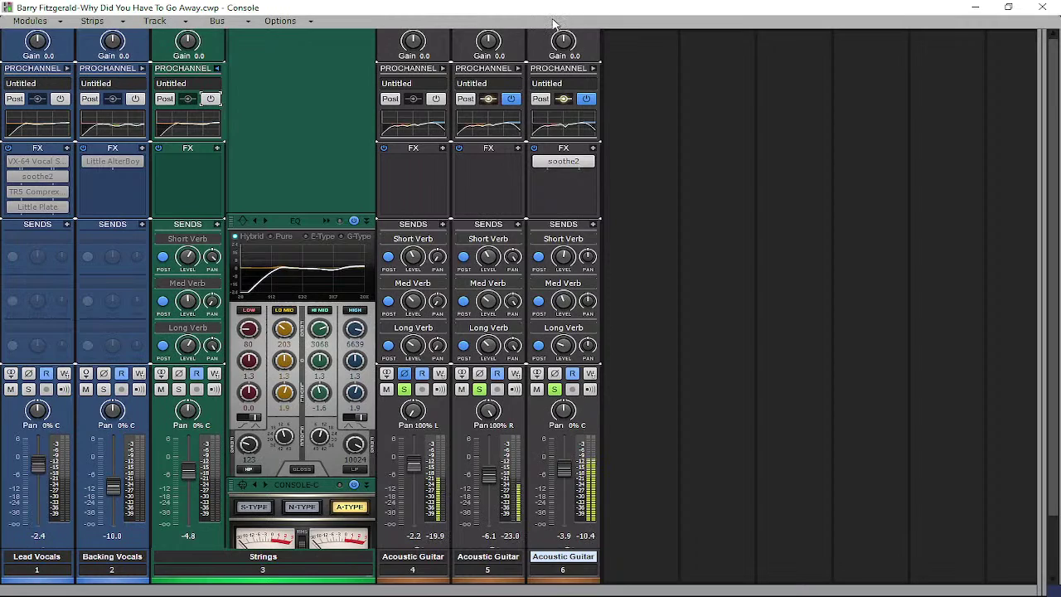
- Solo the Strings track and move playback to about 00:01:32:10, just before the strings enter
{"action": "left_click_drag", "start_coordinate": [788, 6], "coordinate": [837, 426]}
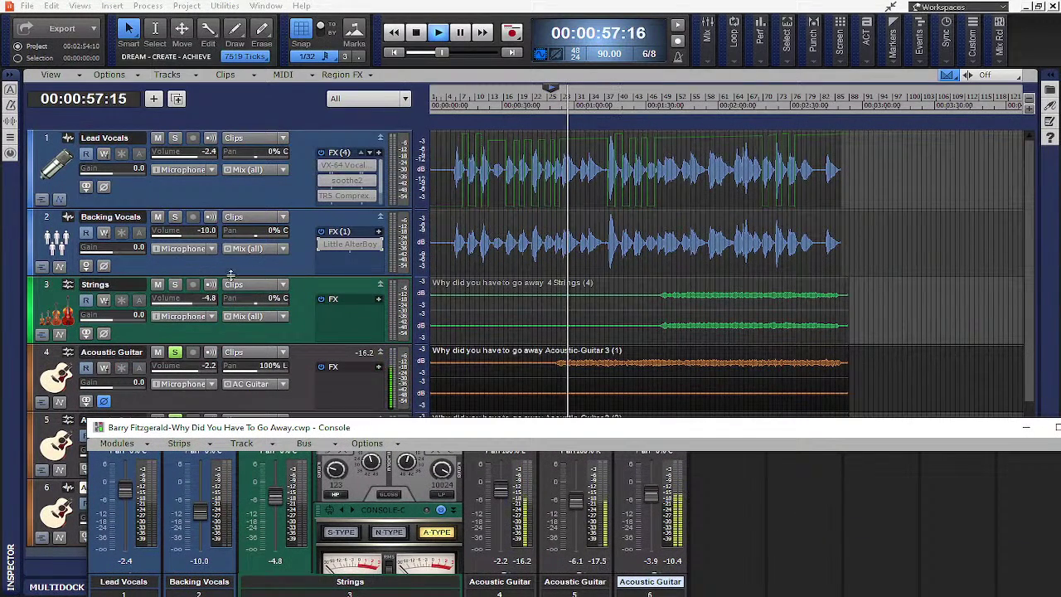
{"action": "left_click", "coordinate": [175, 284]}
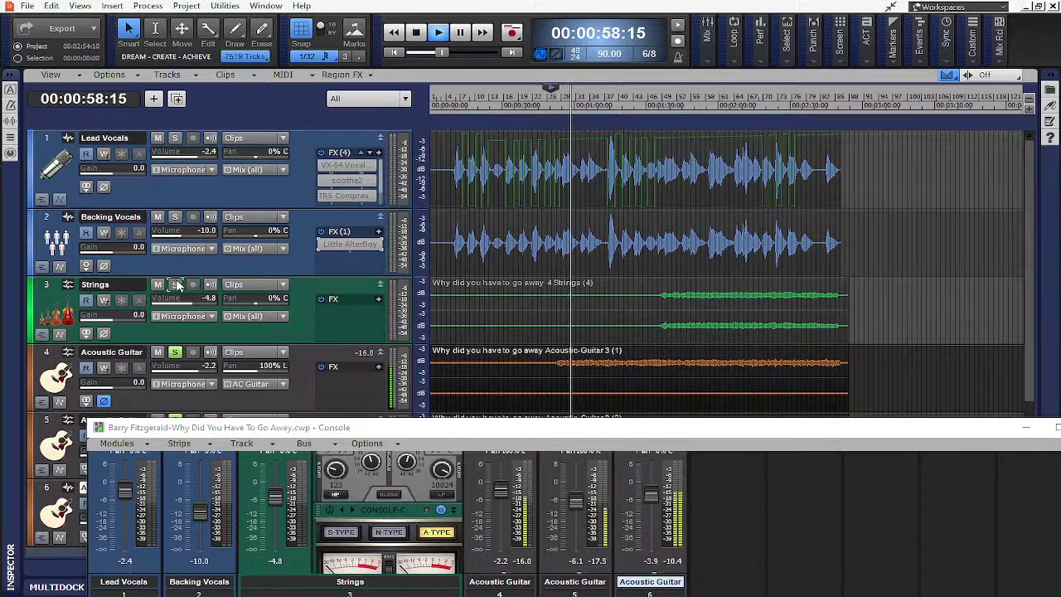
{"action": "left_click", "coordinate": [656, 110]}
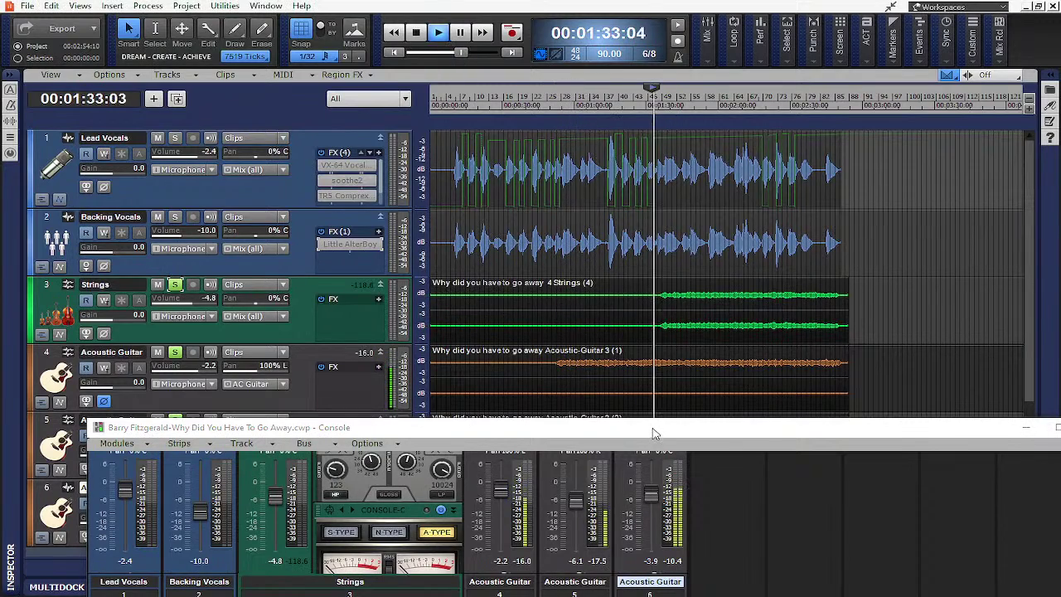
{"action": "left_click_drag", "start_coordinate": [651, 429], "coordinate": [629, 6]}
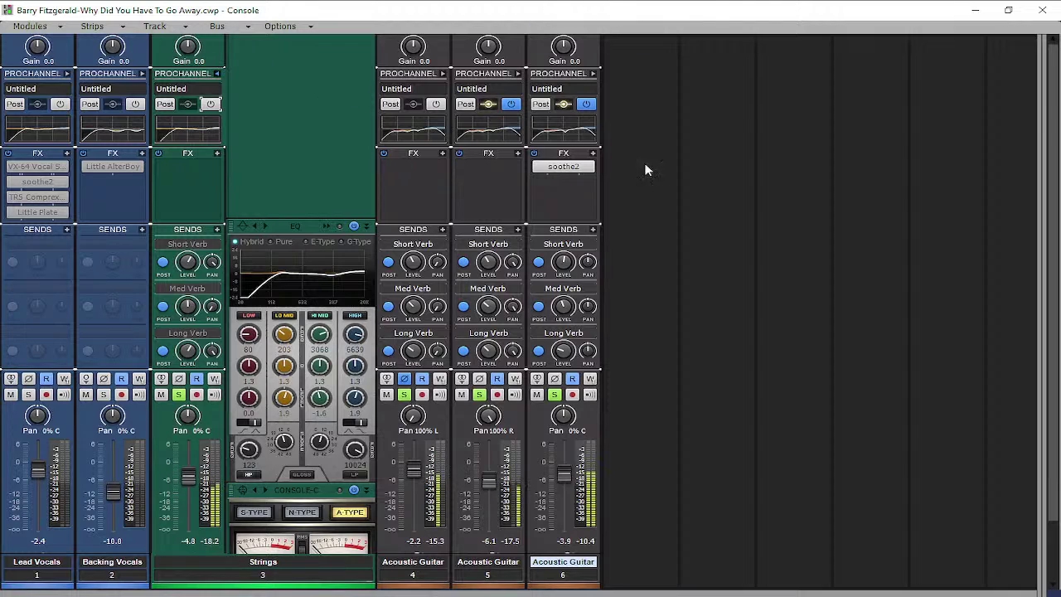
- Select the time range of the Strings clip from 00:01:34:15 to near its end, and bring the Console back into full view
{"action": "left_click_drag", "start_coordinate": [907, 15], "coordinate": [878, 483]}
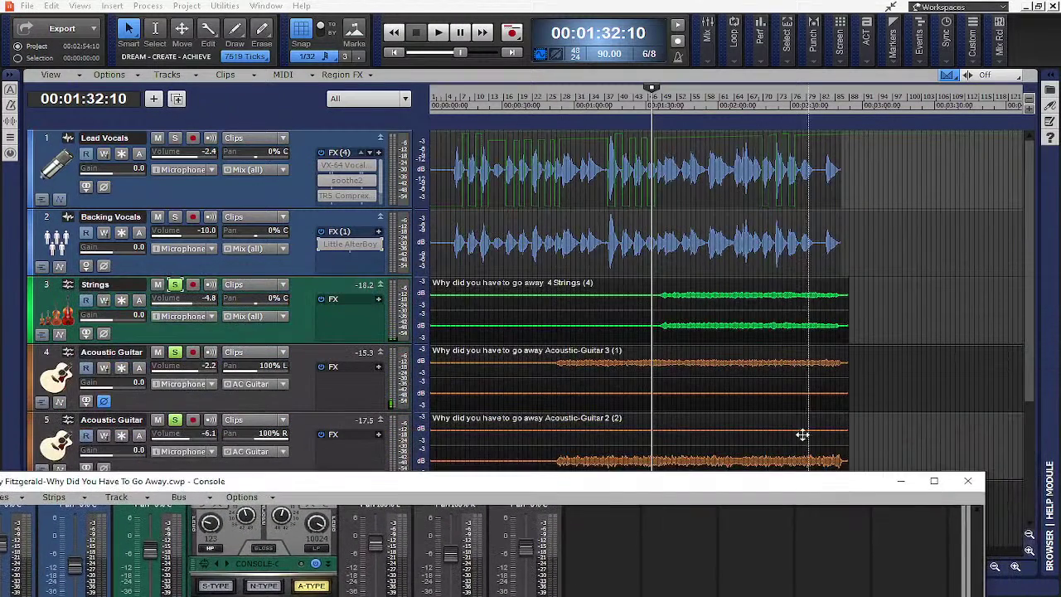
{"action": "left_click", "coordinate": [656, 328]}
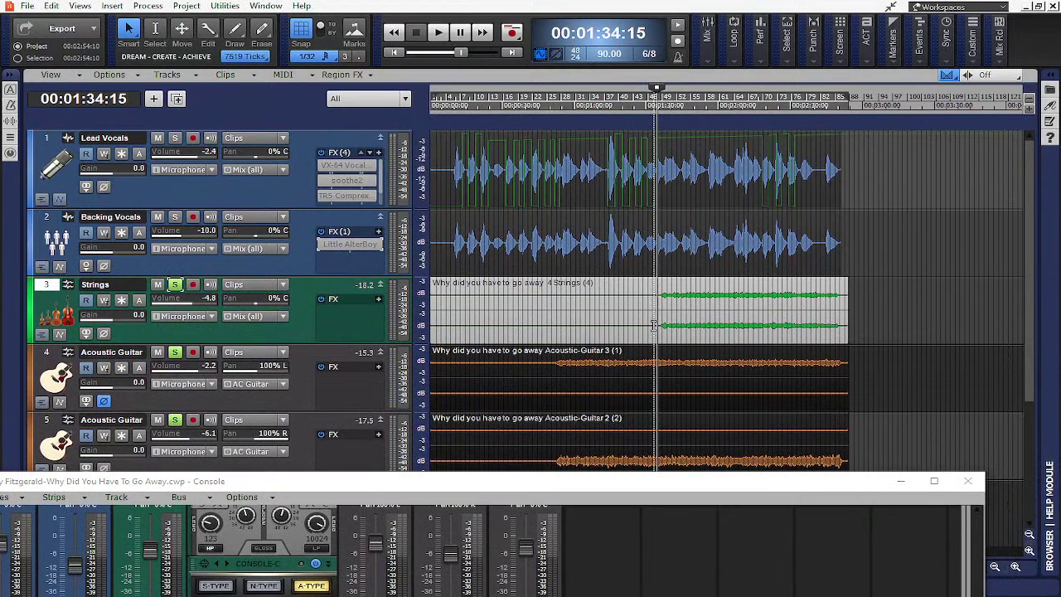
{"action": "left_click_drag", "start_coordinate": [658, 327], "coordinate": [841, 333]}
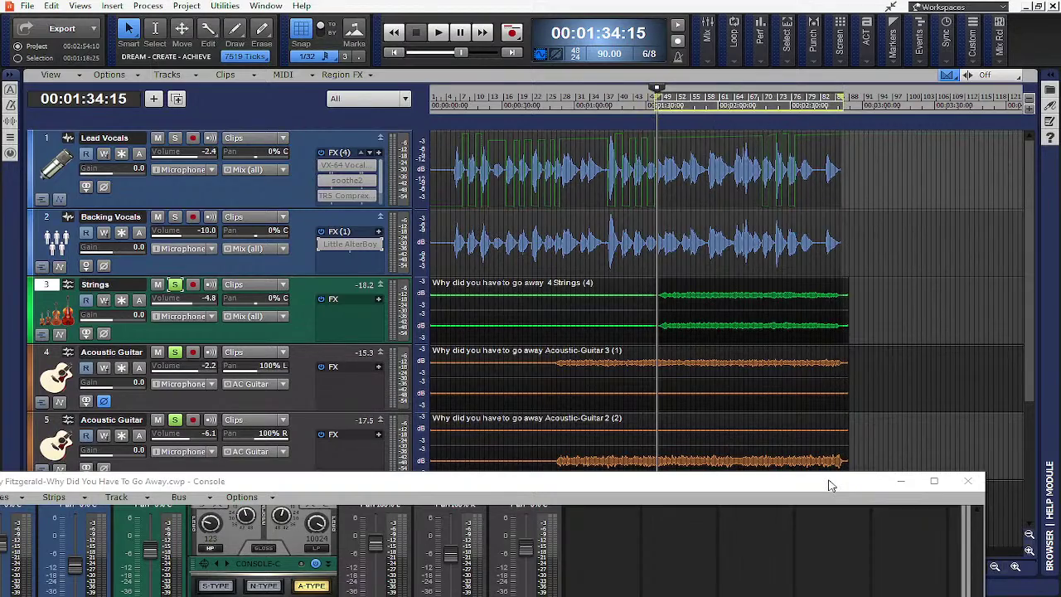
{"action": "left_click_drag", "start_coordinate": [831, 485], "coordinate": [872, 455]}
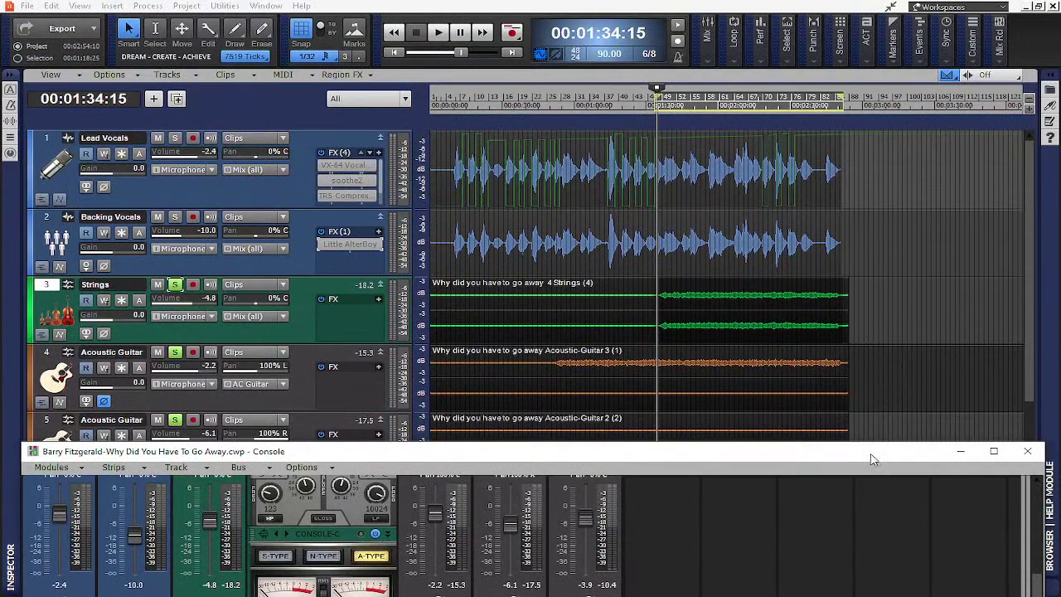
{"action": "left_click_drag", "start_coordinate": [872, 458], "coordinate": [866, 4]}
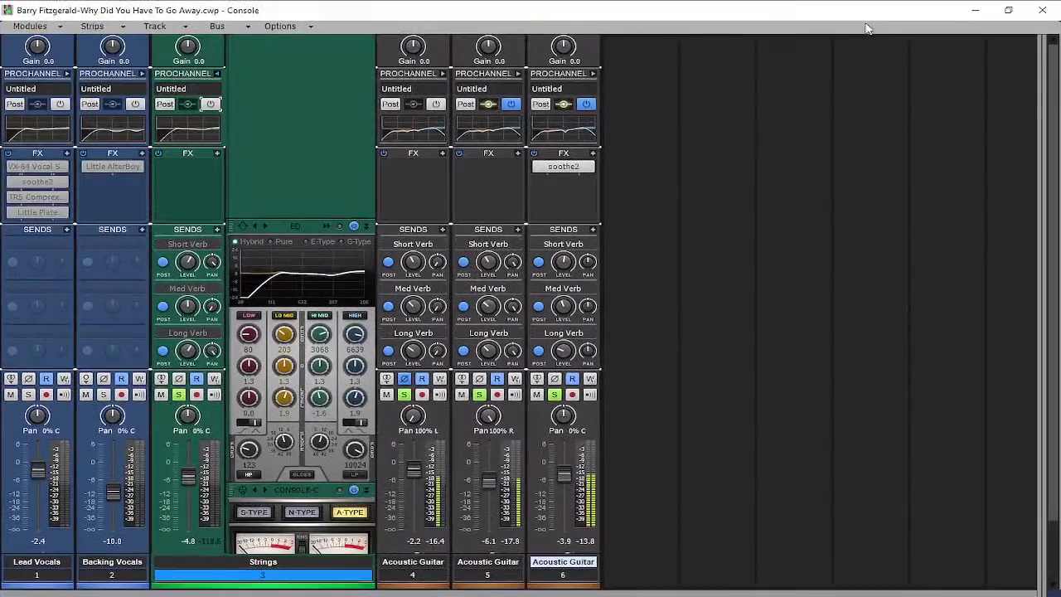
- Enable the ProChannel and the Short Verb, Med Verb and Long Verb sends on the Strings track during playback
{"action": "left_click", "coordinate": [212, 104]}
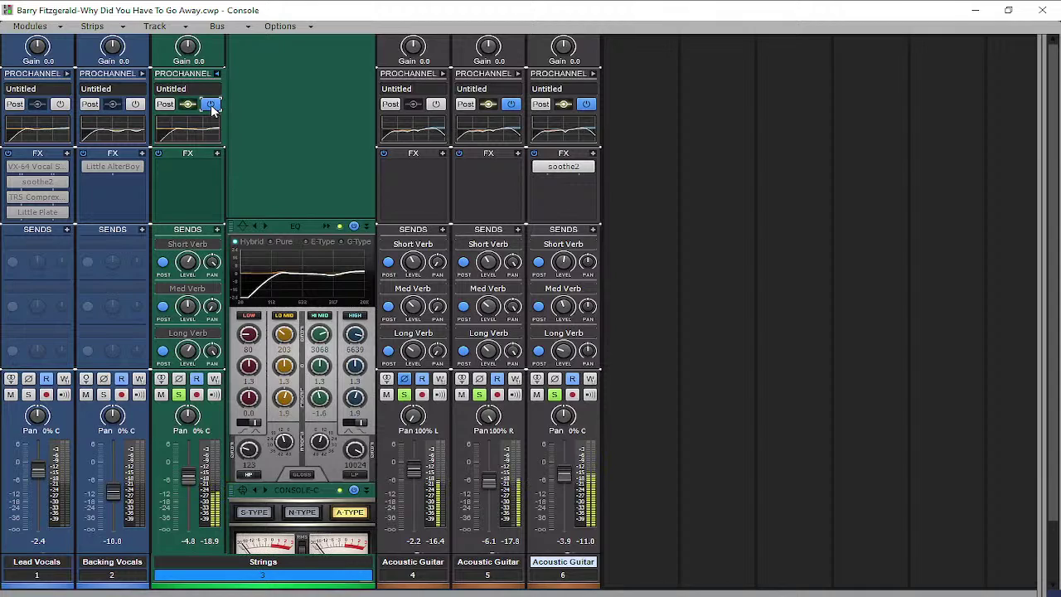
{"action": "left_click", "coordinate": [160, 245]}
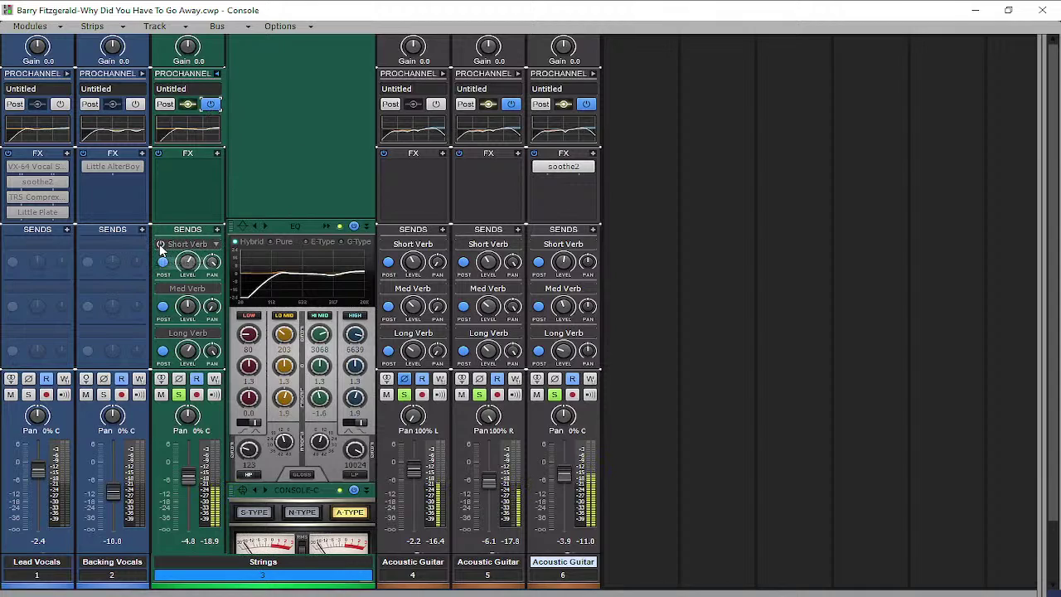
{"action": "left_click", "coordinate": [162, 289]}
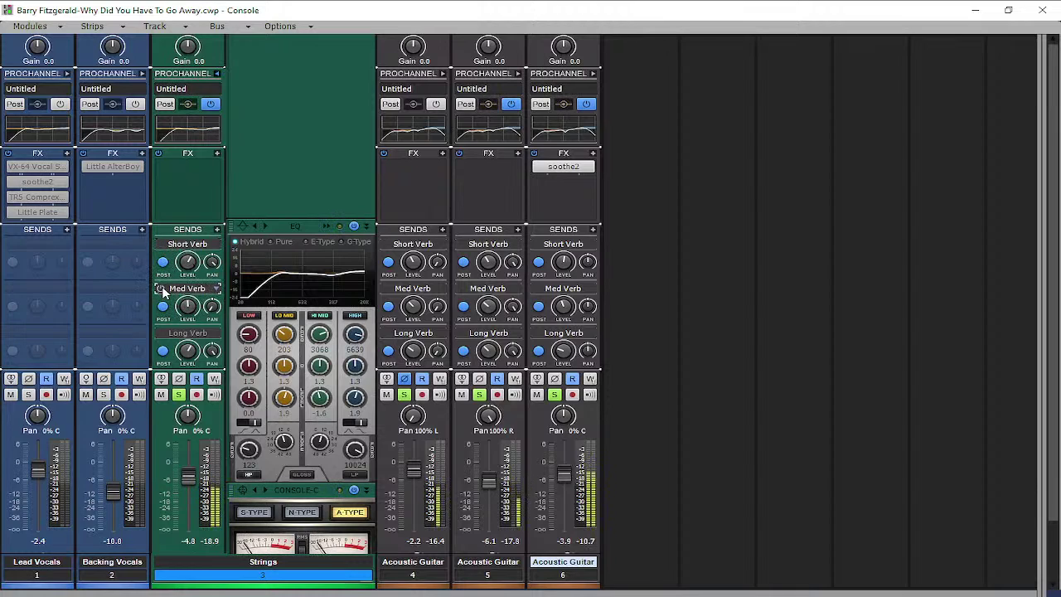
{"action": "left_click", "coordinate": [160, 332]}
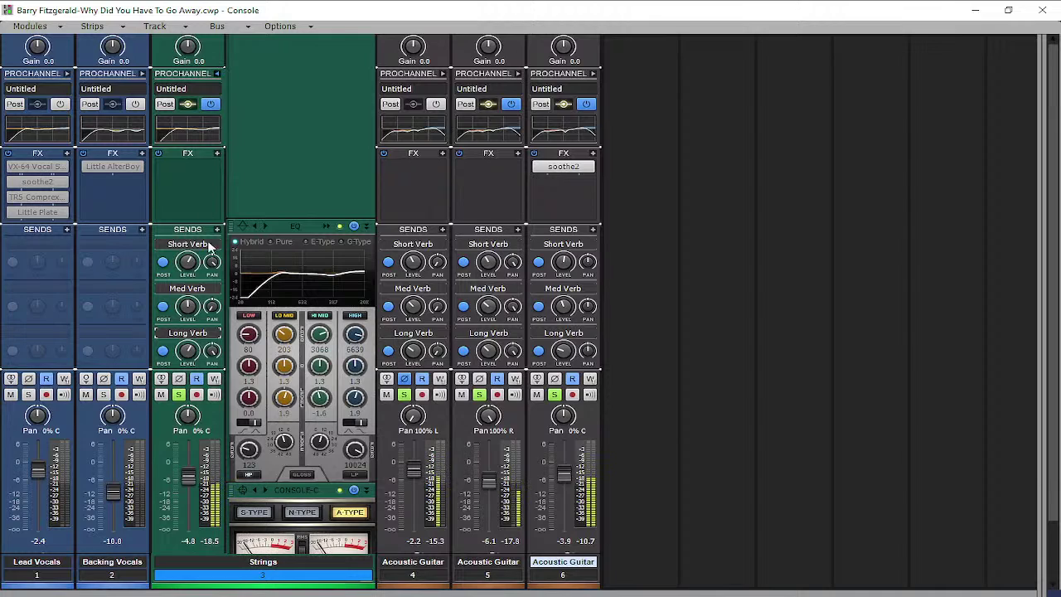
- Raise the Strings track's volume fader to -3.0 dB
{"action": "mouse_move", "coordinate": [188, 477]}
{"action": "left_click_drag", "start_coordinate": [189, 479], "coordinate": [187, 474]}
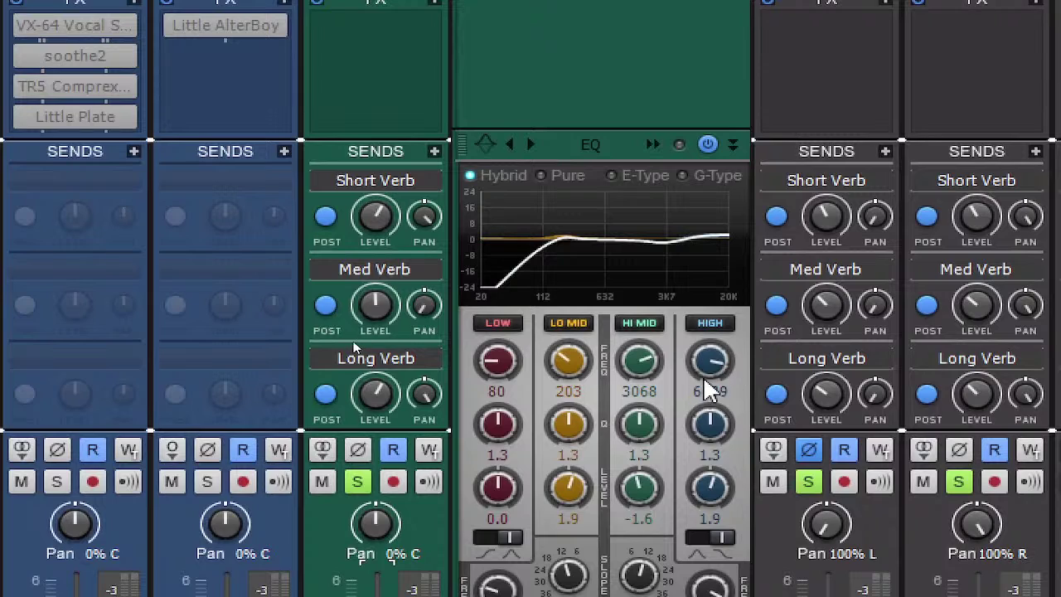
- Examine the Hi Mid band settings of the Strings EQ, and compare the sound with that band bypassed and active
{"action": "mouse_move", "coordinate": [724, 373]}
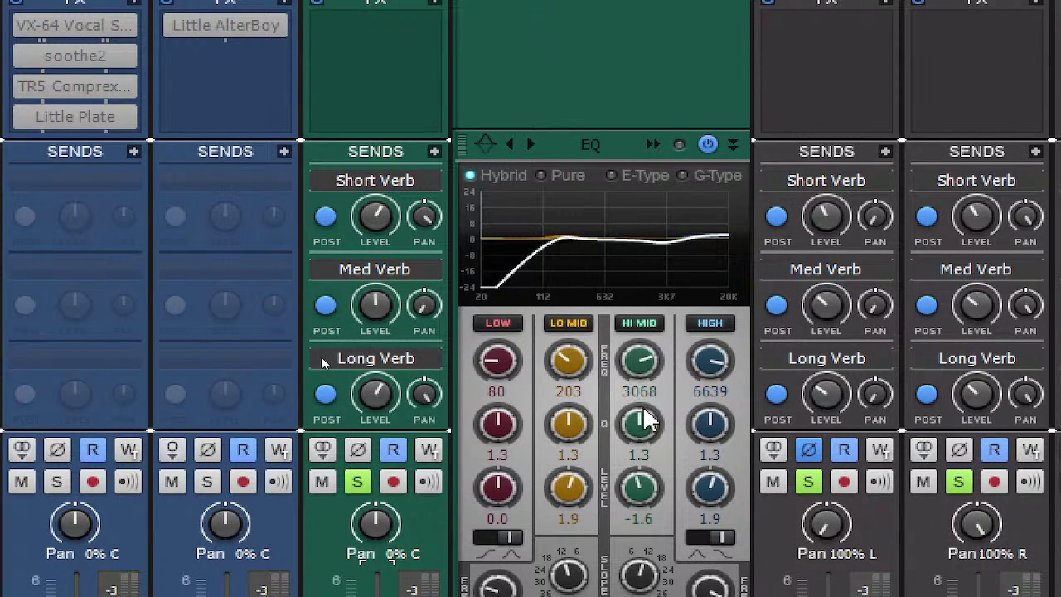
{"action": "mouse_move", "coordinate": [649, 404]}
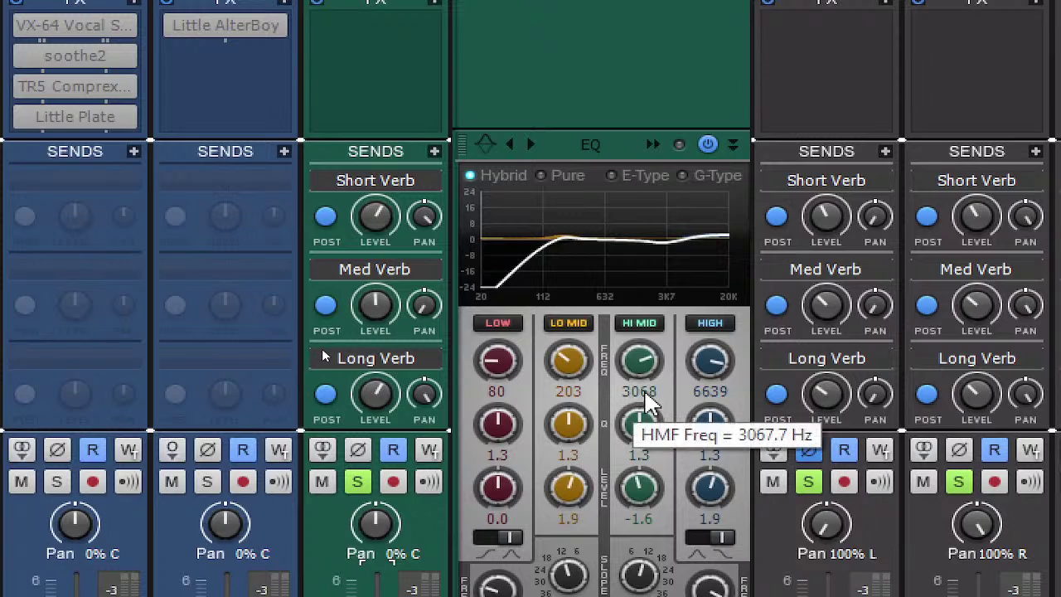
{"action": "mouse_move", "coordinate": [640, 487]}
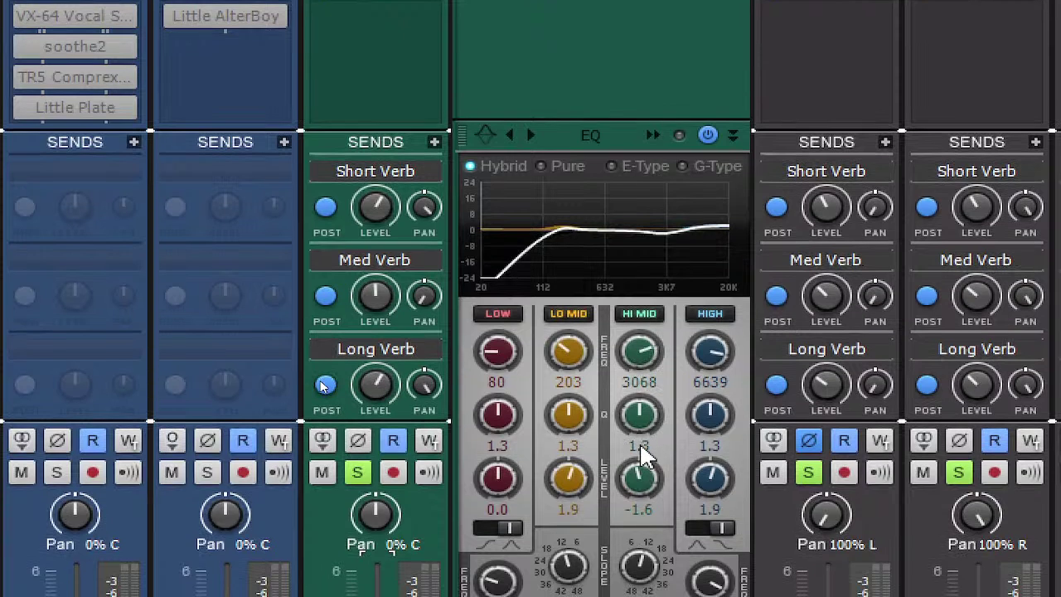
{"action": "mouse_move", "coordinate": [644, 454]}
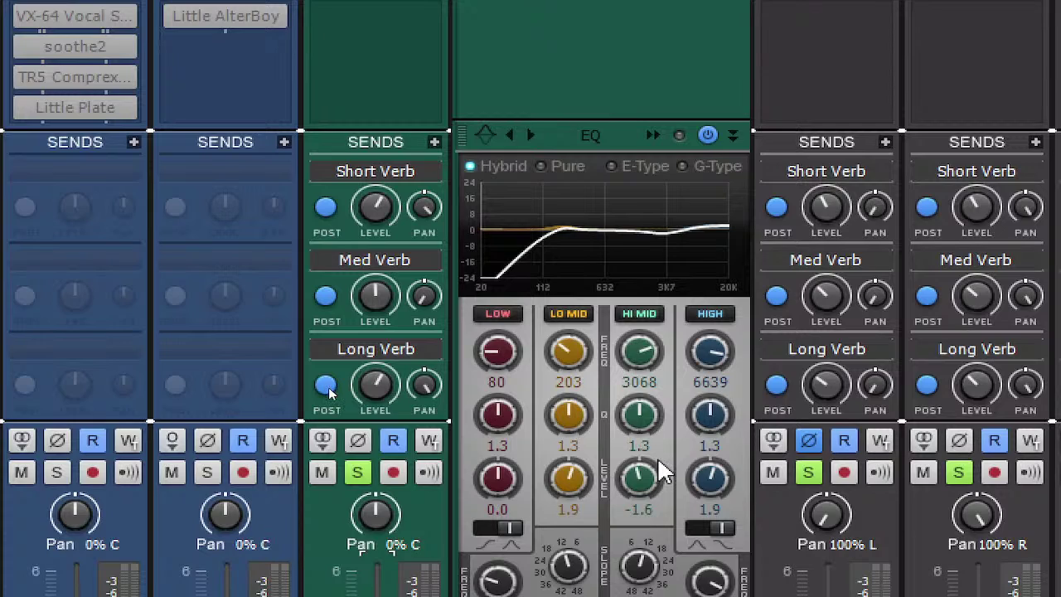
{"action": "mouse_move", "coordinate": [663, 472]}
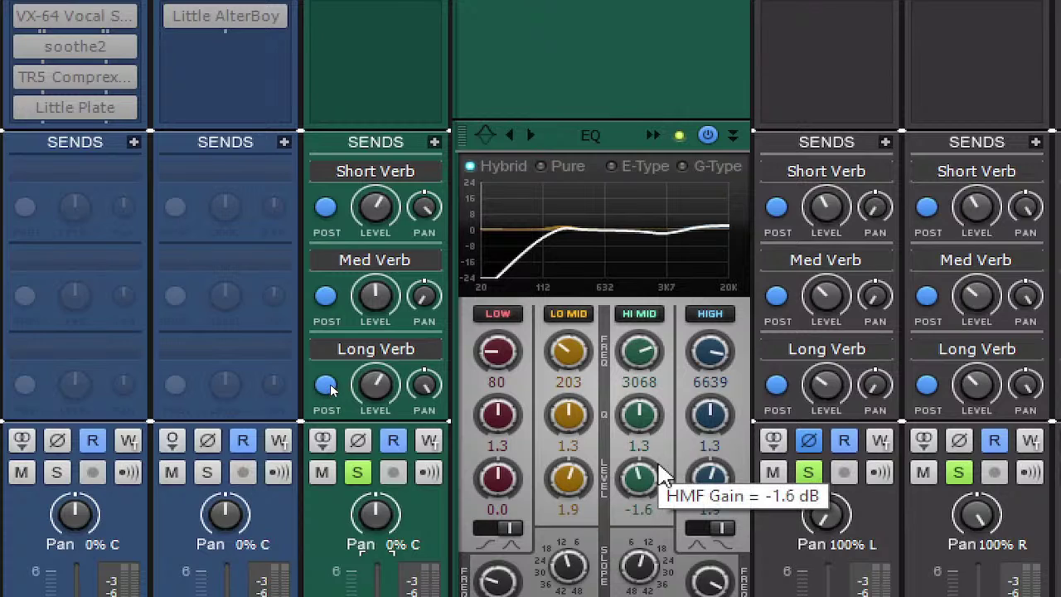
{"action": "left_click", "coordinate": [639, 314]}
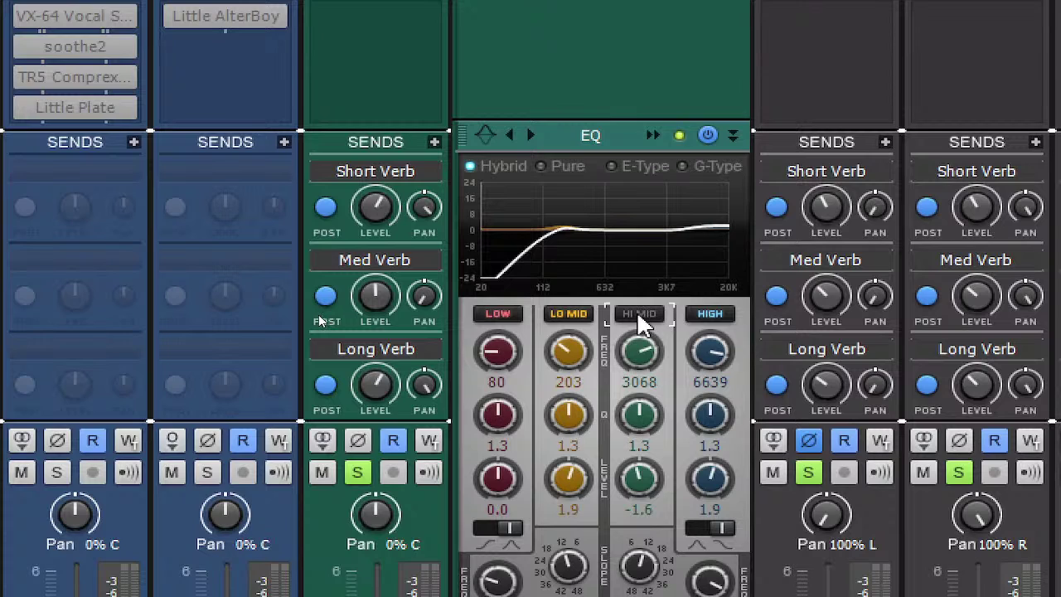
{"action": "left_click", "coordinate": [640, 316]}
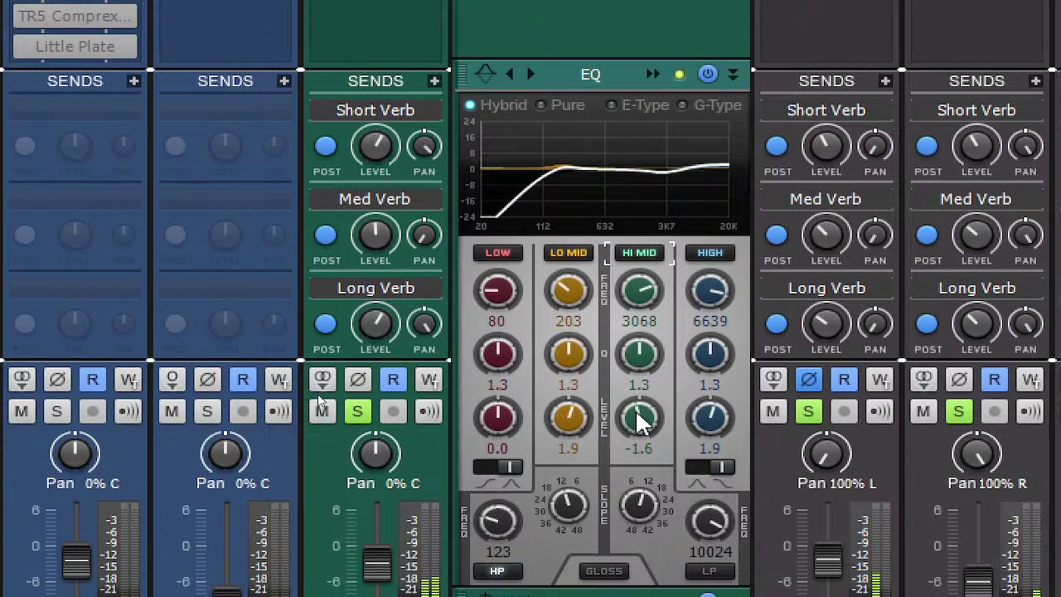
- Set the Strings EQ's Hi Mid gain to -3.0 dB and its high-pass frequency to 79 Hz
{"action": "mouse_move", "coordinate": [637, 472]}
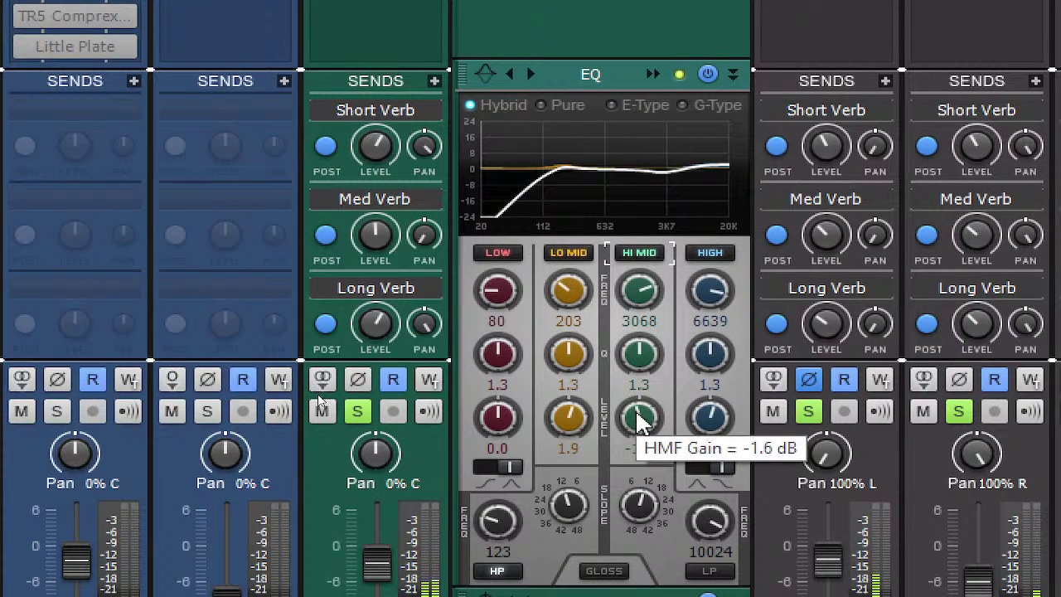
{"action": "left_click_drag", "start_coordinate": [640, 422], "coordinate": [641, 462]}
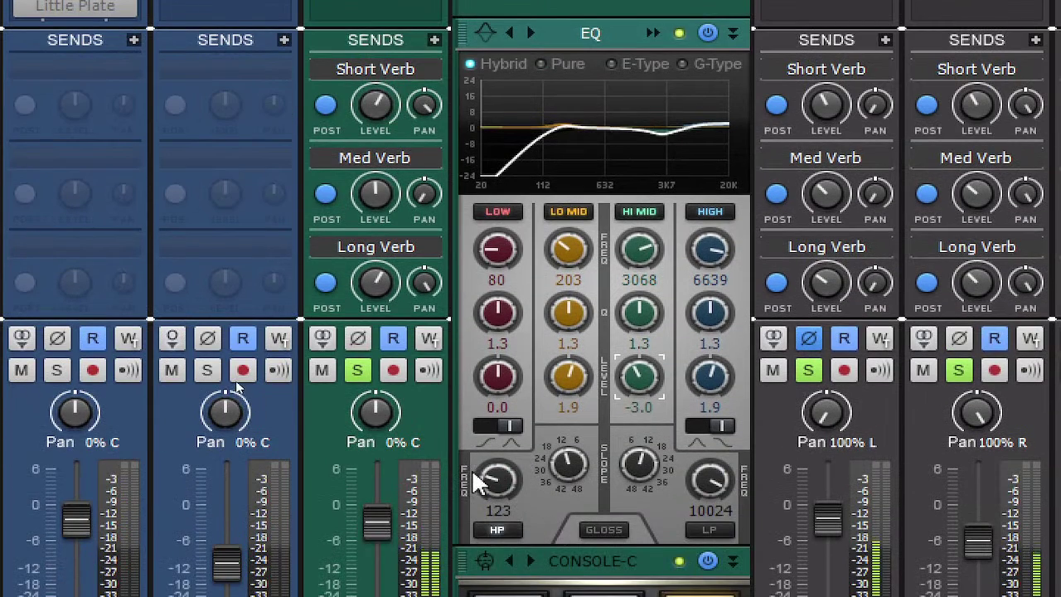
{"action": "left_click_drag", "start_coordinate": [471, 468], "coordinate": [472, 501]}
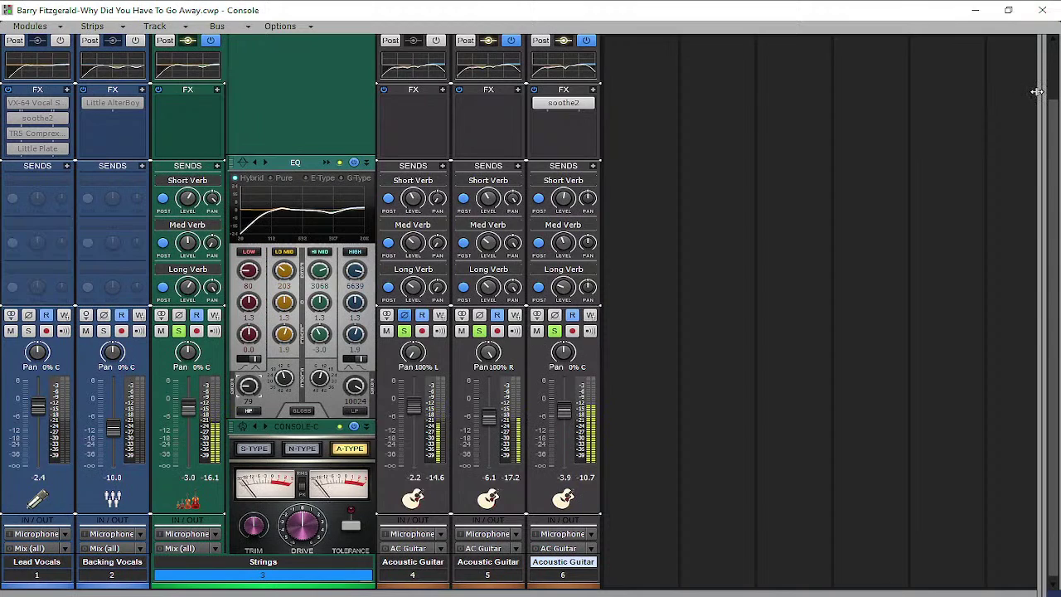
- Widen the bus pane to show the Mix (all) and AC Guitar buses again, and collapse the ProChannel modules on the Strings track
{"action": "left_click_drag", "start_coordinate": [1035, 91], "coordinate": [619, 105]}
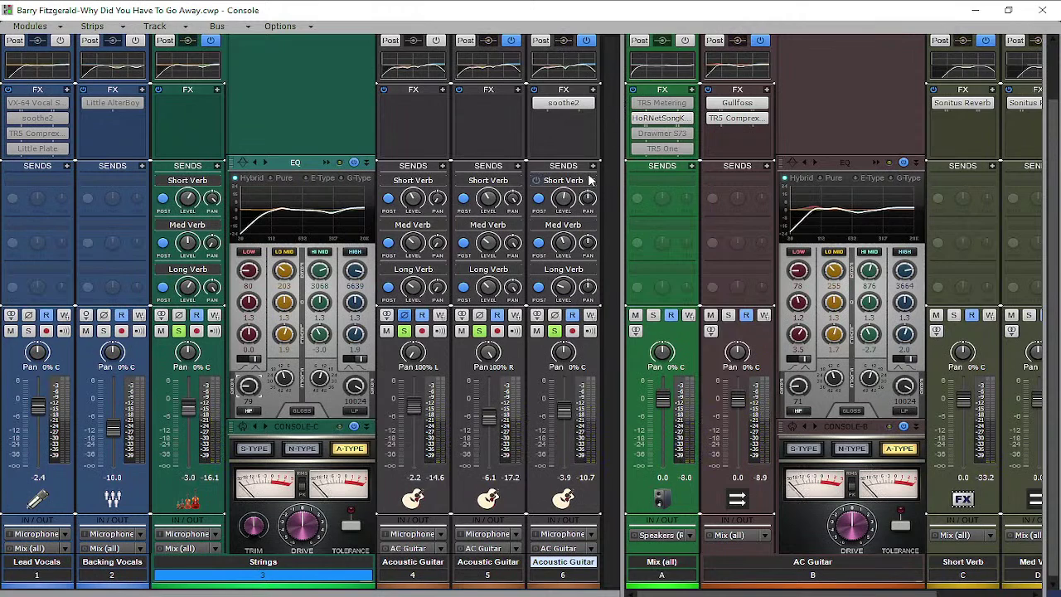
{"action": "scroll", "coordinate": [278, 106], "scroll_direction": "up", "scroll_amount": 2}
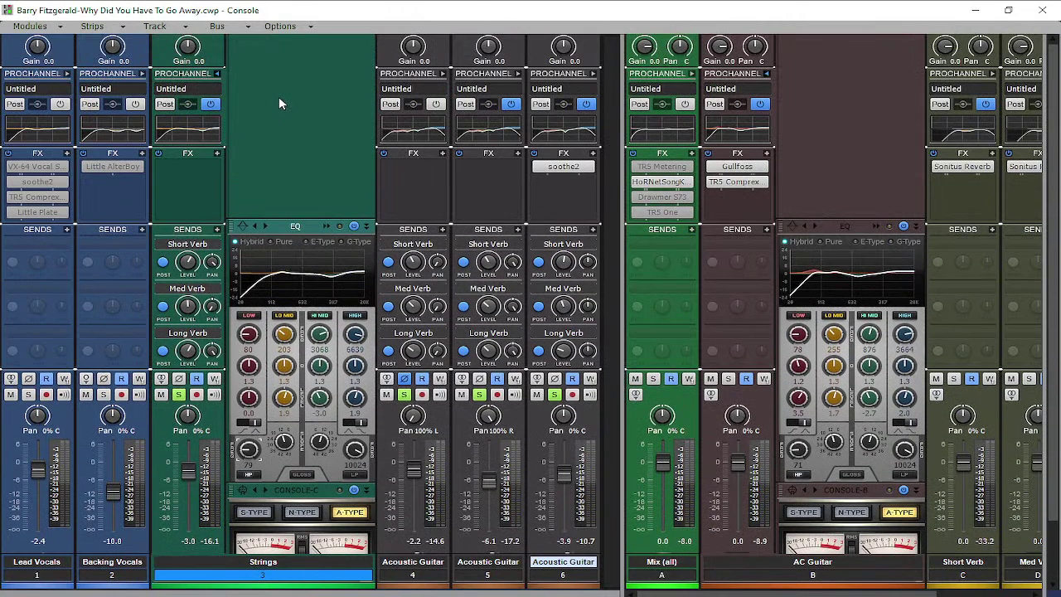
{"action": "left_click", "coordinate": [216, 72]}
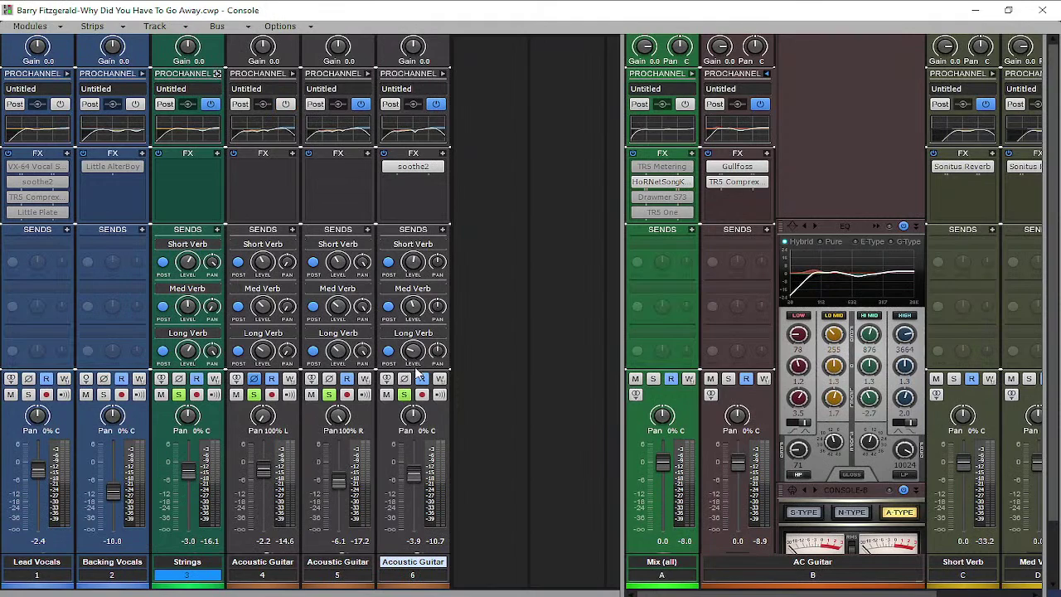
- Widen the bus pane to show all five buses from Mix (all) through Long Verb
{"action": "left_click_drag", "start_coordinate": [619, 439], "coordinate": [453, 425]}
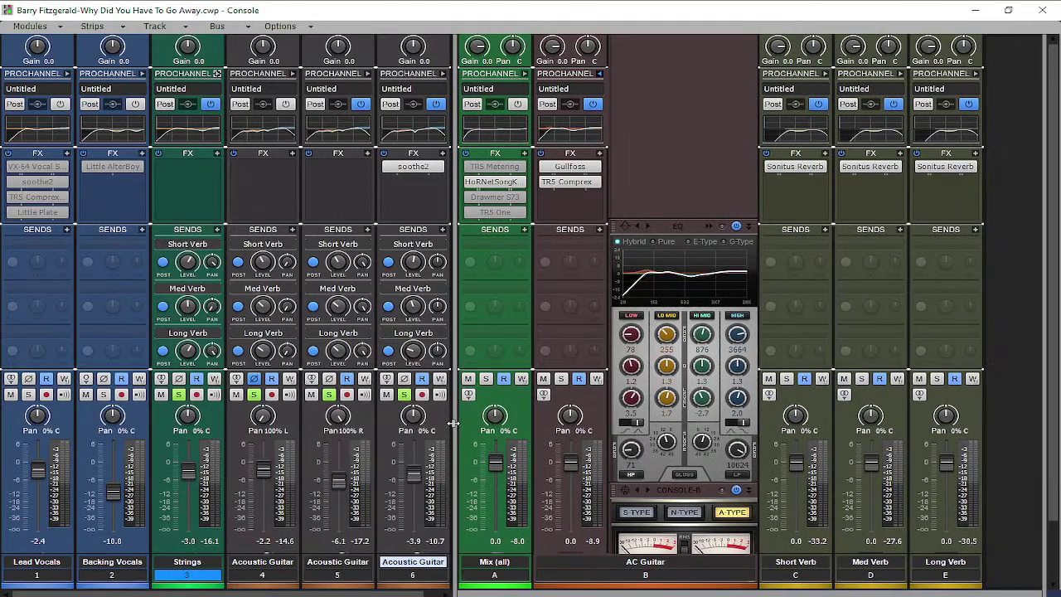
{"action": "left_click_drag", "start_coordinate": [453, 424], "coordinate": [513, 453]}
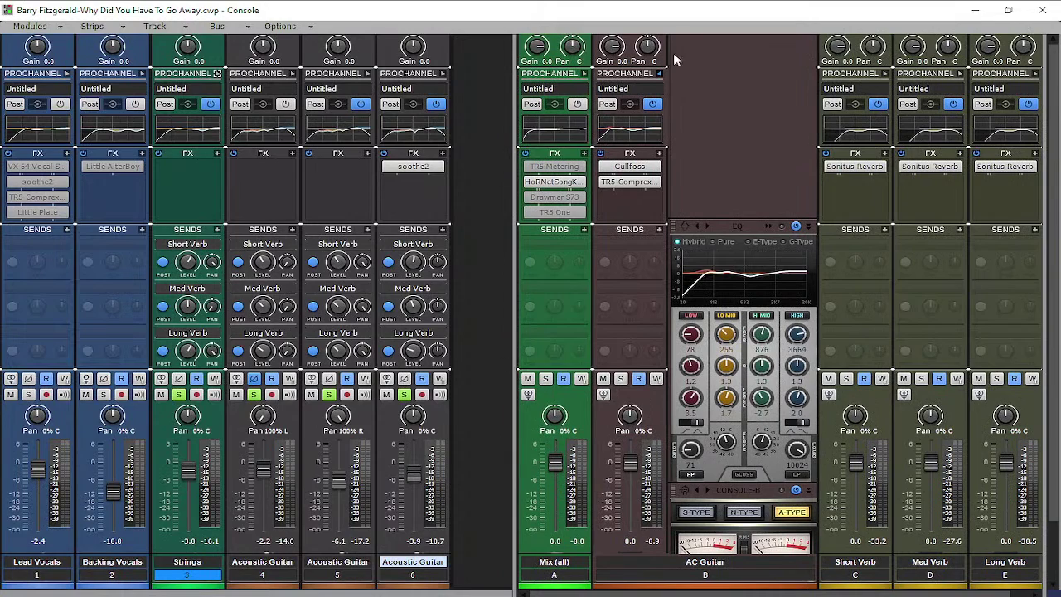
- Solo the Lead Vocals track and play the song from the beginning with the Console maximized
{"action": "left_click", "coordinate": [975, 11]}
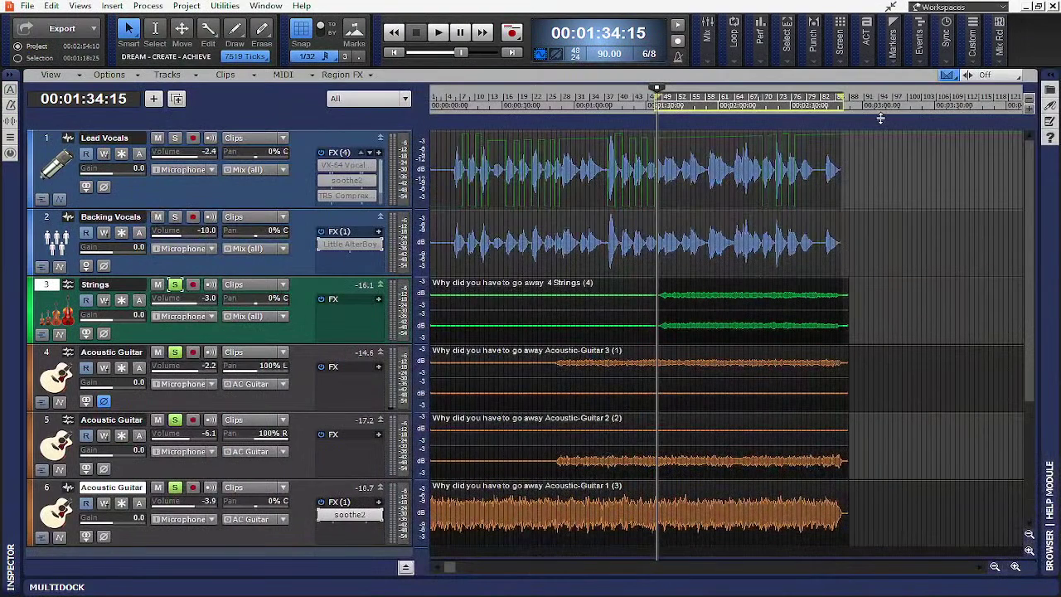
{"action": "left_click", "coordinate": [395, 53]}
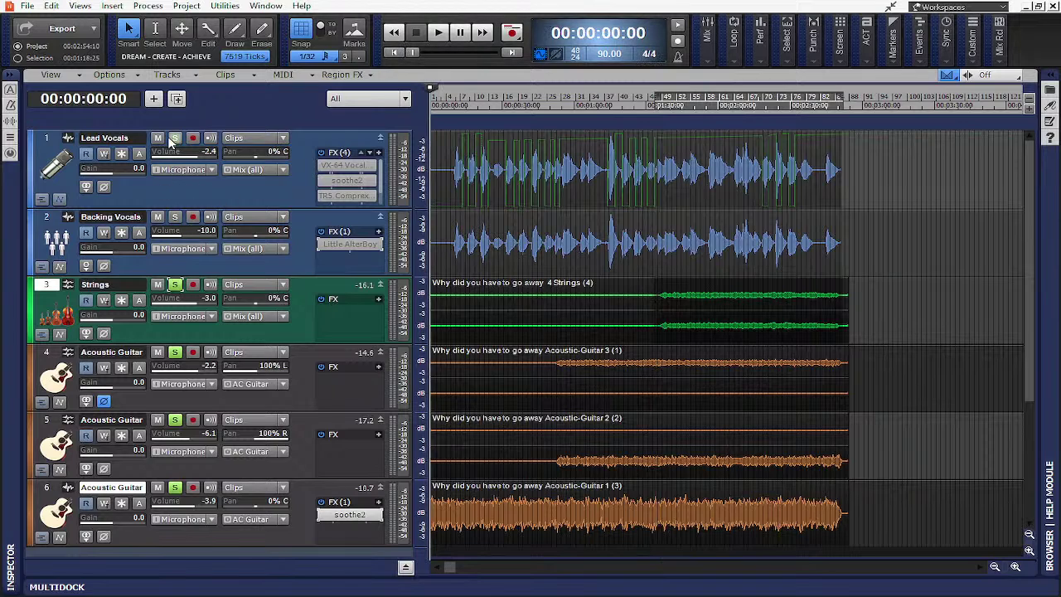
{"action": "left_click", "coordinate": [174, 139]}
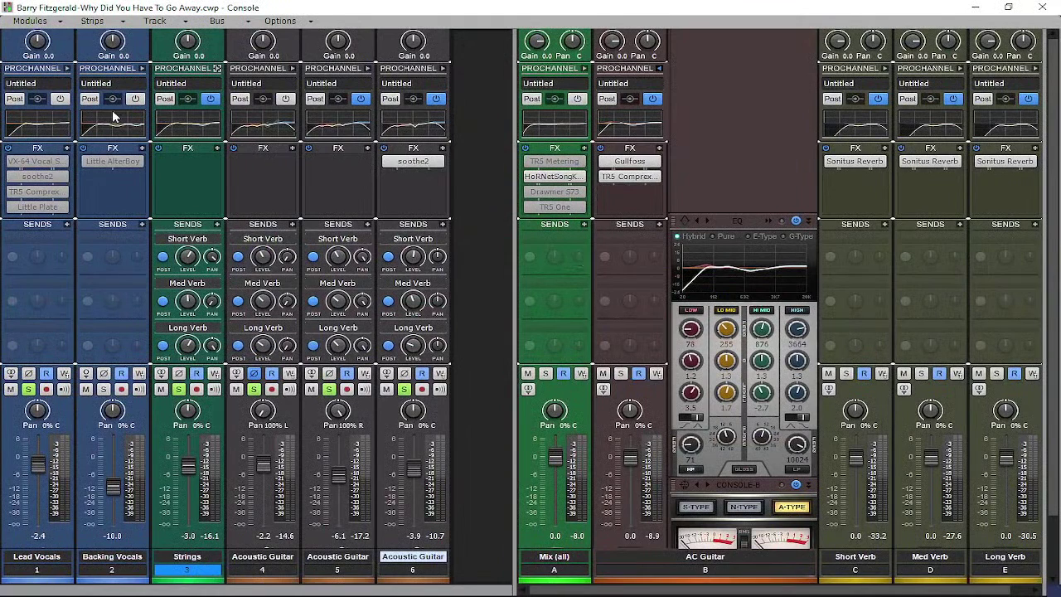
{"action": "key", "text": "space"}
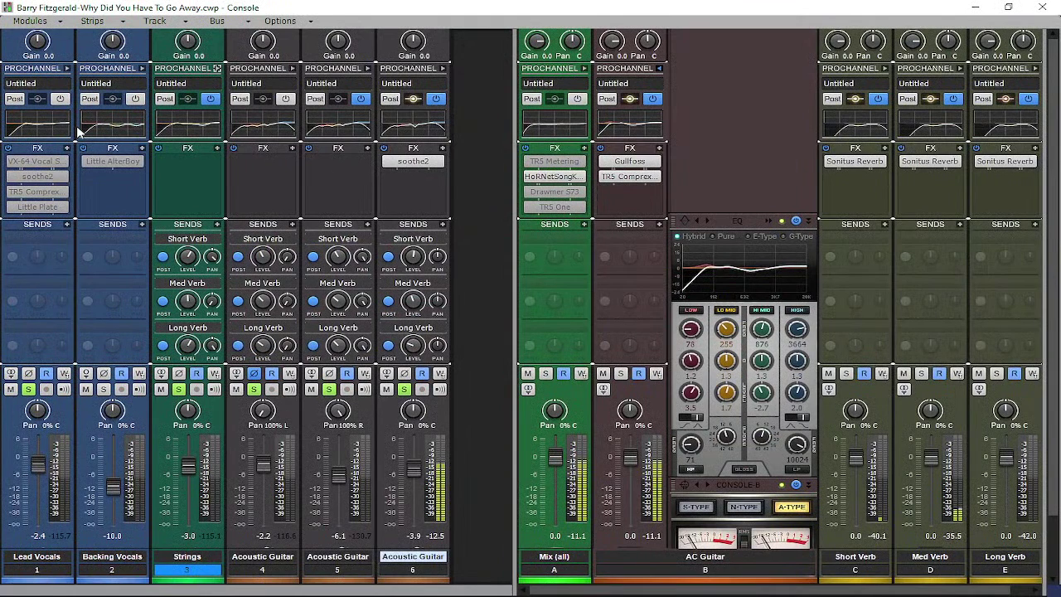
{"action": "left_click_drag", "start_coordinate": [734, 12], "coordinate": [704, 196]}
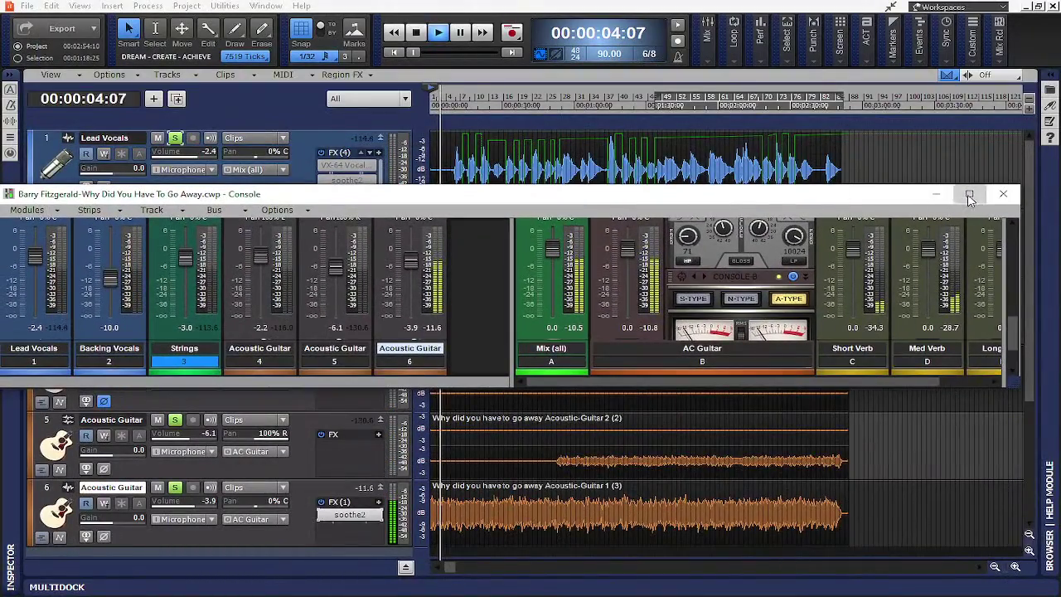
{"action": "left_click", "coordinate": [969, 193]}
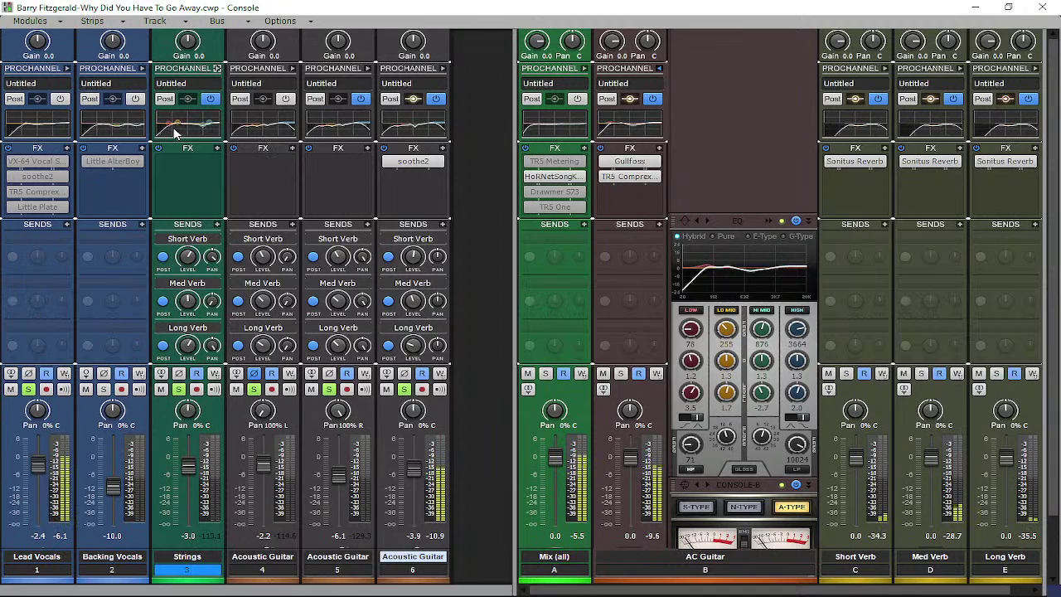
- Expand the Lead Vocals ProChannel modules, switch the ProChannel on, and review its EQ band settings and sound
{"action": "left_click", "coordinate": [67, 68]}
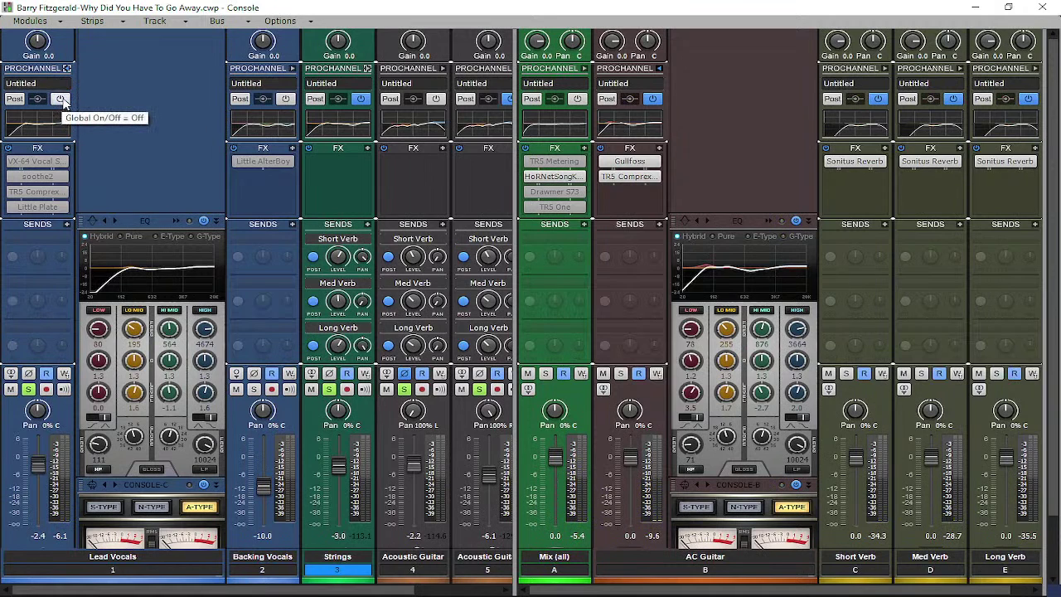
{"action": "left_click", "coordinate": [62, 99]}
{"action": "scroll", "coordinate": [132, 124], "scroll_direction": "down", "scroll_amount": 3}
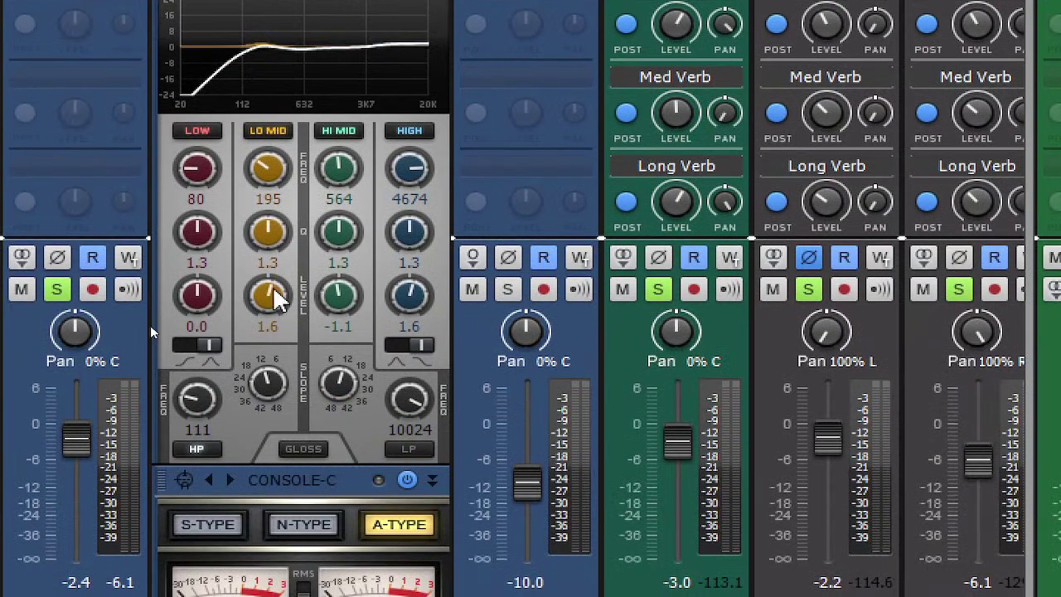
{"action": "mouse_move", "coordinate": [276, 300]}
{"action": "mouse_move", "coordinate": [348, 305]}
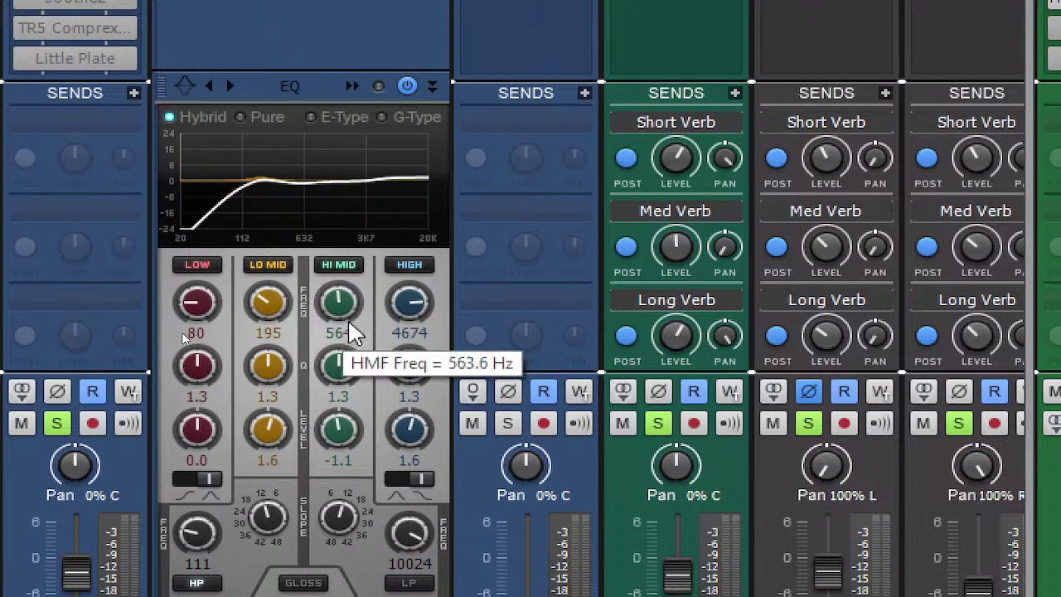
{"action": "mouse_move", "coordinate": [413, 305]}
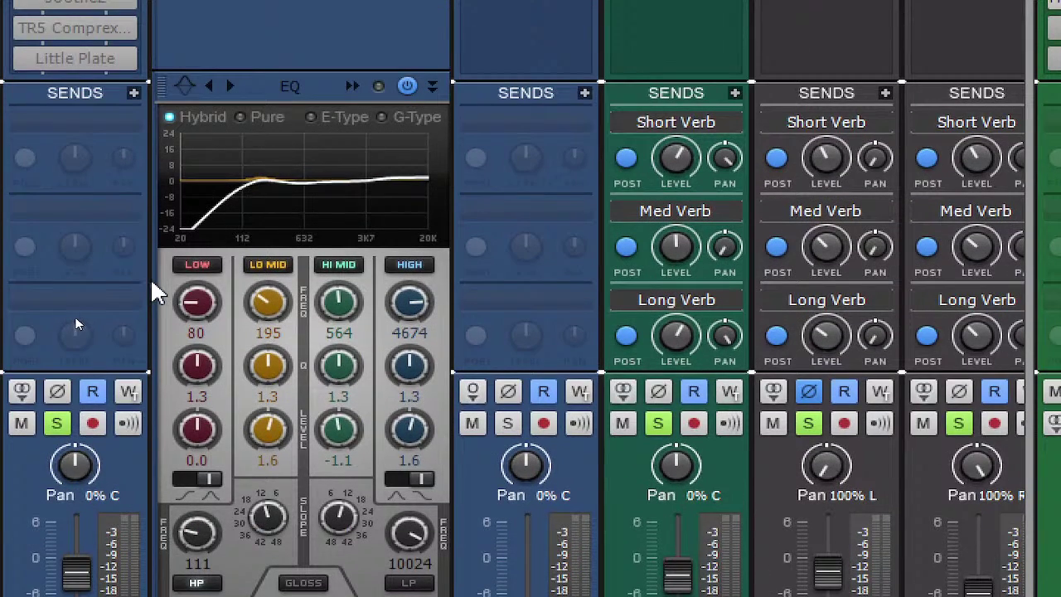
{"action": "key", "text": "space"}
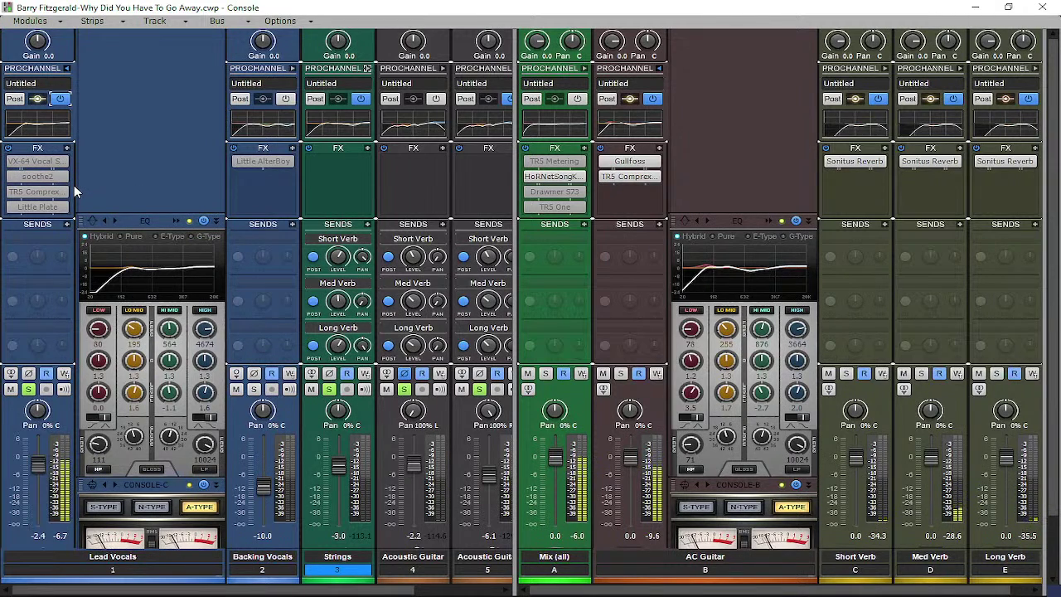
- Enable the VX-64 Vocal Strip on Lead Vocals and look over its settings before closing its window
{"action": "double_click", "coordinate": [35, 162]}
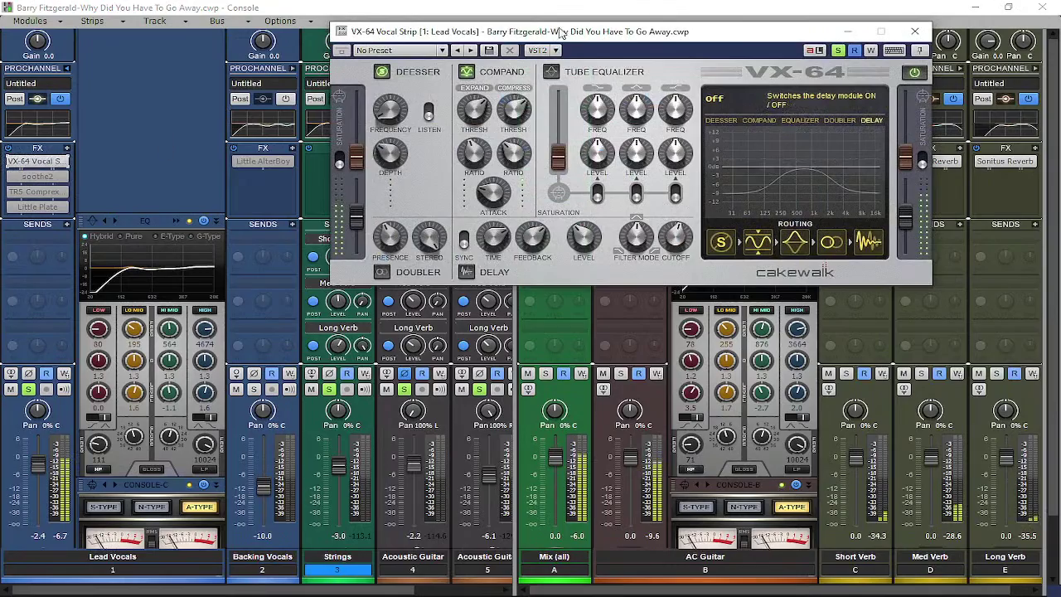
{"action": "left_click_drag", "start_coordinate": [589, 37], "coordinate": [524, 193]}
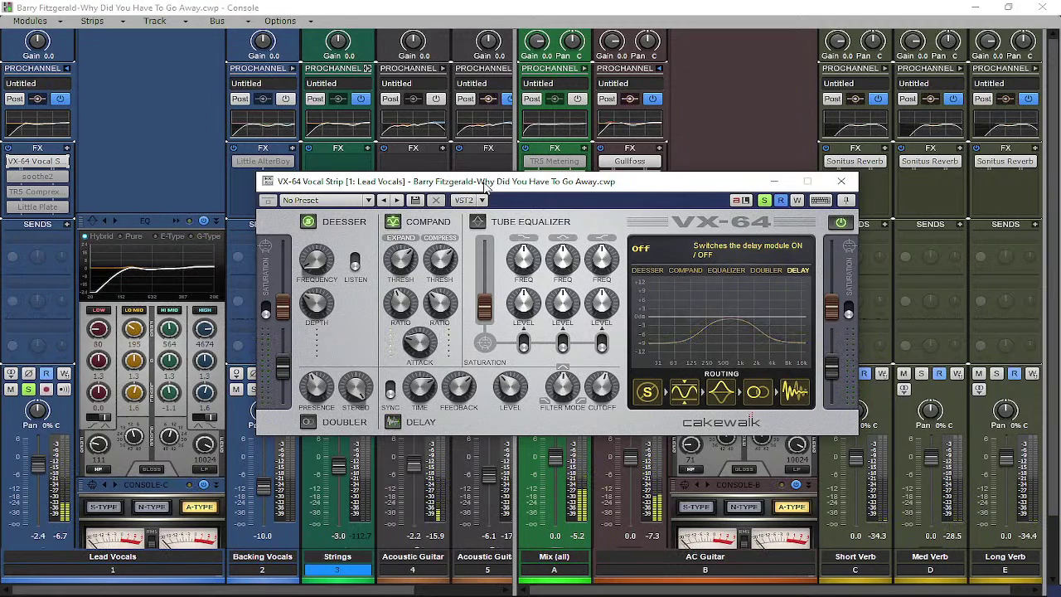
{"action": "left_click", "coordinate": [842, 186]}
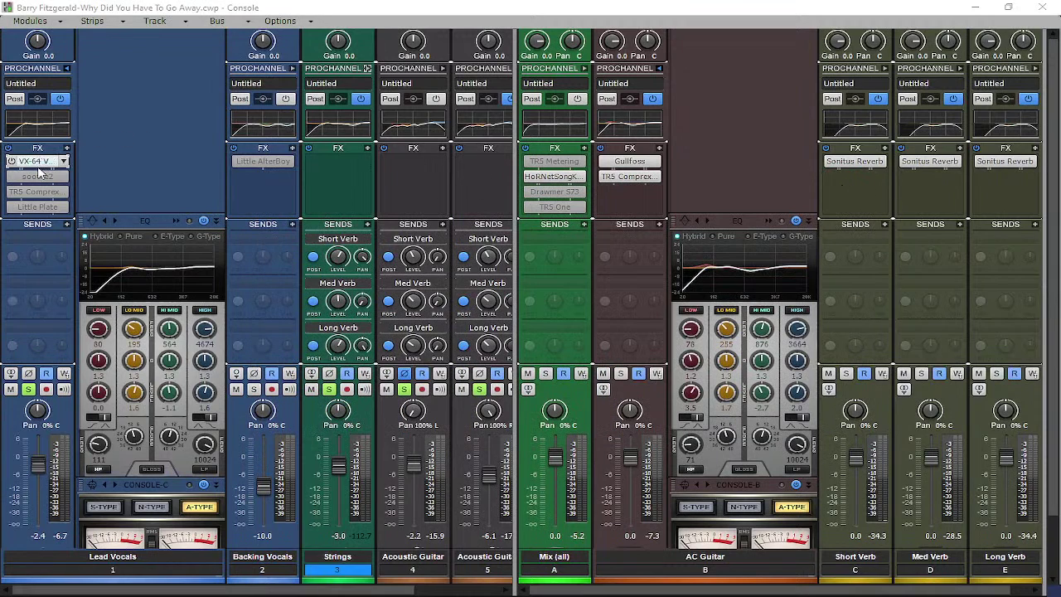
- Enable soothe2 on Lead Vocals and play the song from just before the vocals enter
{"action": "left_click", "coordinate": [12, 177]}
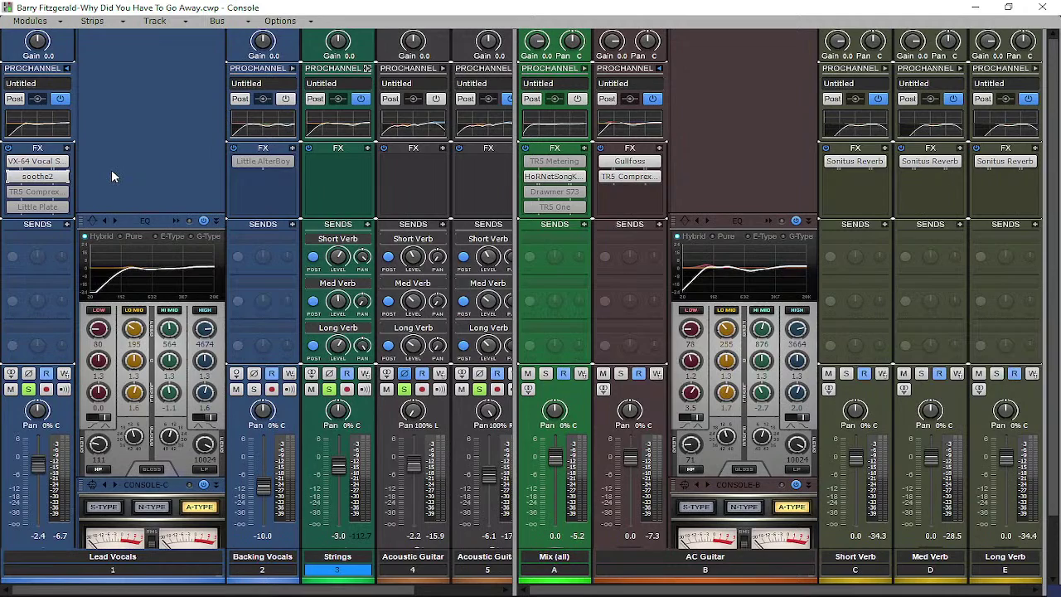
{"action": "key", "text": "space"}
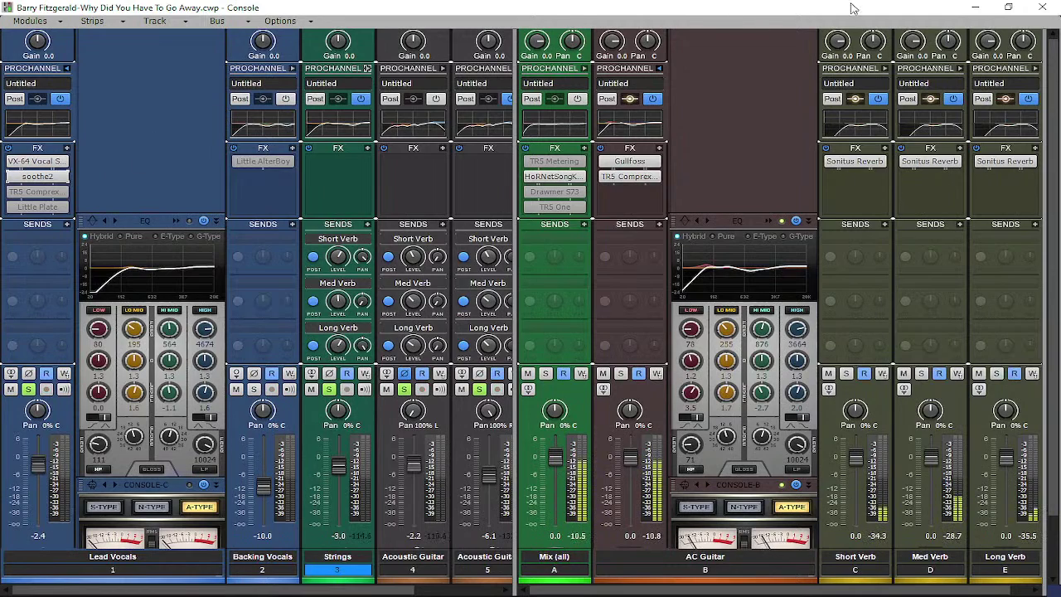
{"action": "left_click_drag", "start_coordinate": [828, 7], "coordinate": [769, 243]}
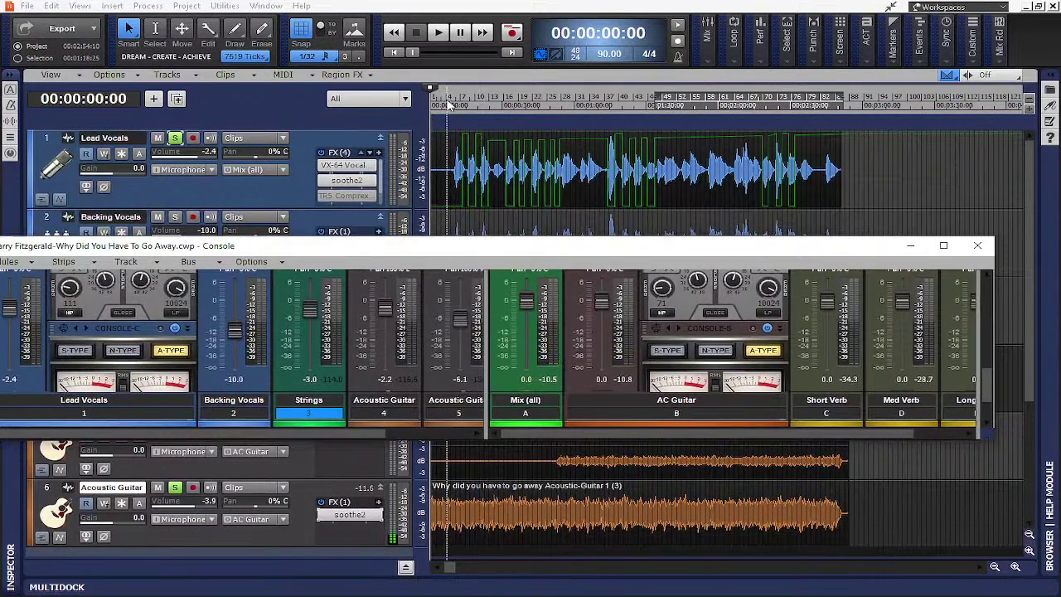
{"action": "left_click", "coordinate": [454, 105]}
{"action": "key", "text": "space"}
{"action": "mouse_move", "coordinate": [639, 245]}
{"action": "left_mouse_down"}
{"action": "mouse_move", "coordinate": [642, 171]}
{"action": "mouse_move", "coordinate": [720, 2]}
{"action": "left_mouse_up"}
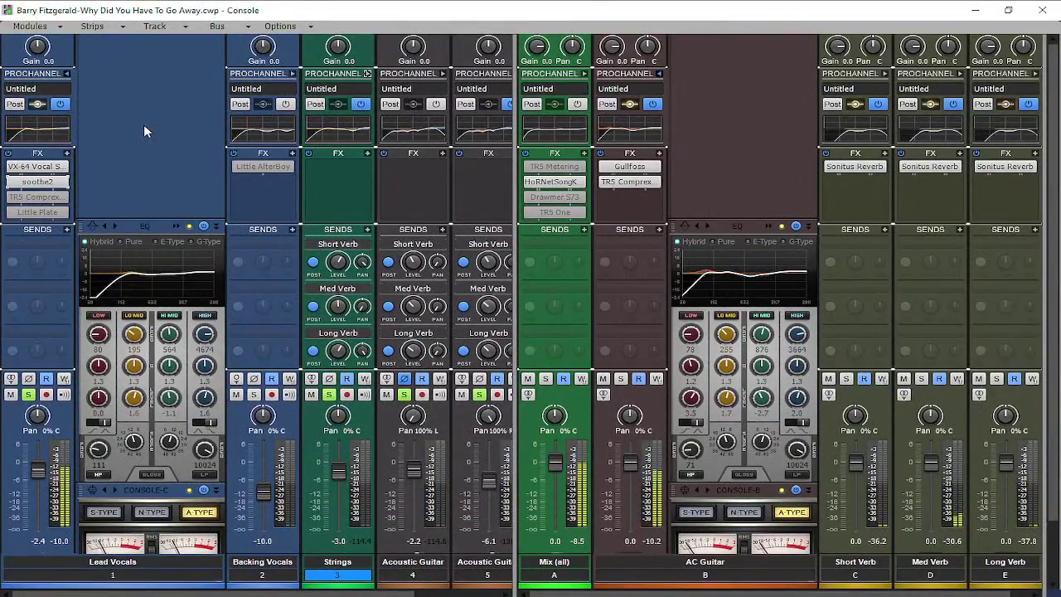
- Enable the TR5 Comprexxor on Lead Vocals and look over its settings before closing its window
{"action": "left_click", "coordinate": [12, 198]}
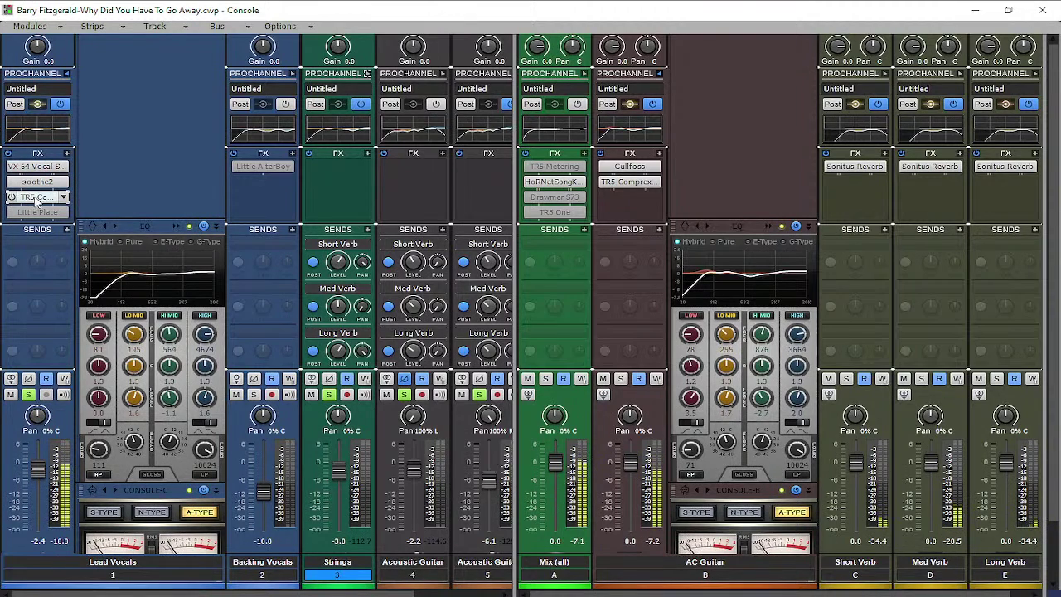
{"action": "double_click", "coordinate": [37, 197]}
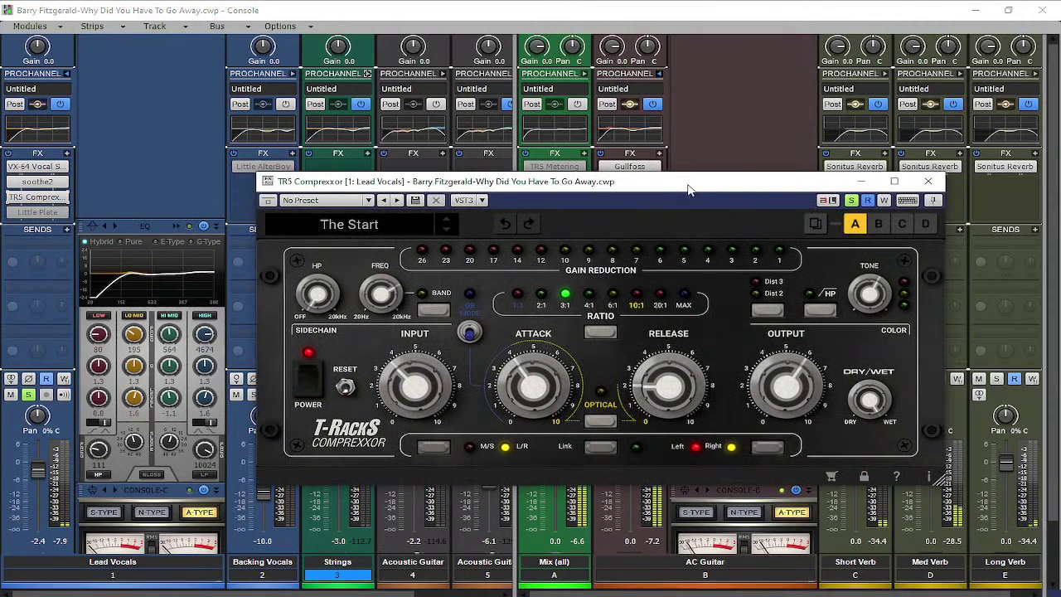
{"action": "left_click_drag", "start_coordinate": [688, 182], "coordinate": [673, 125]}
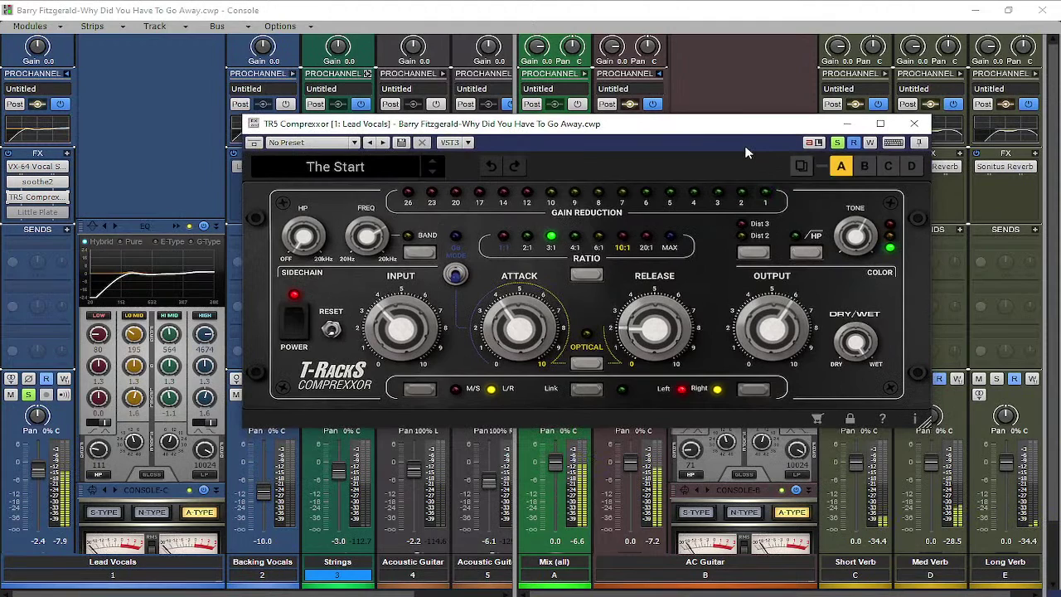
{"action": "left_click", "coordinate": [913, 125]}
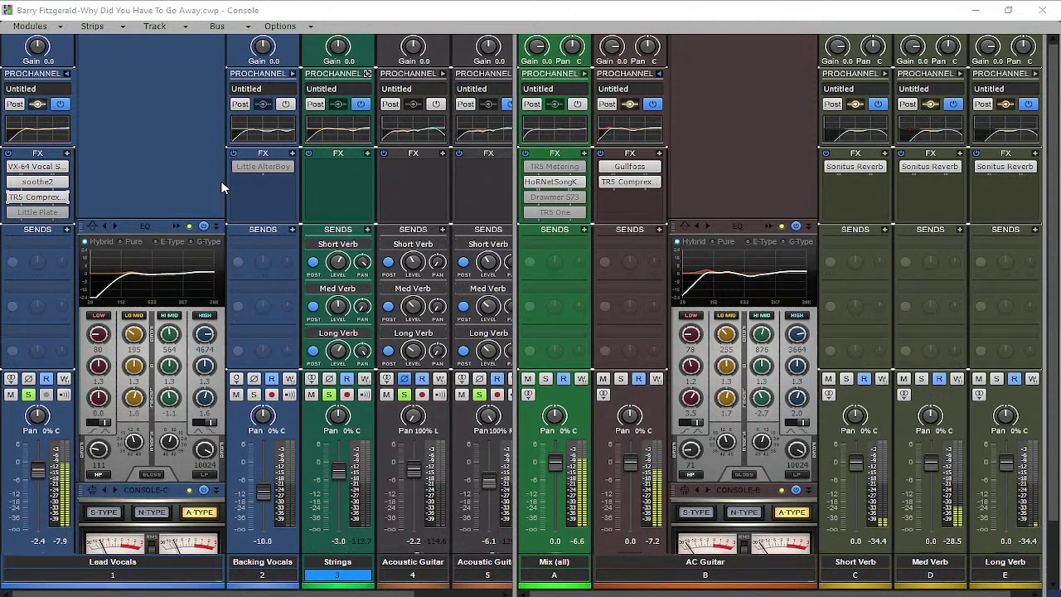
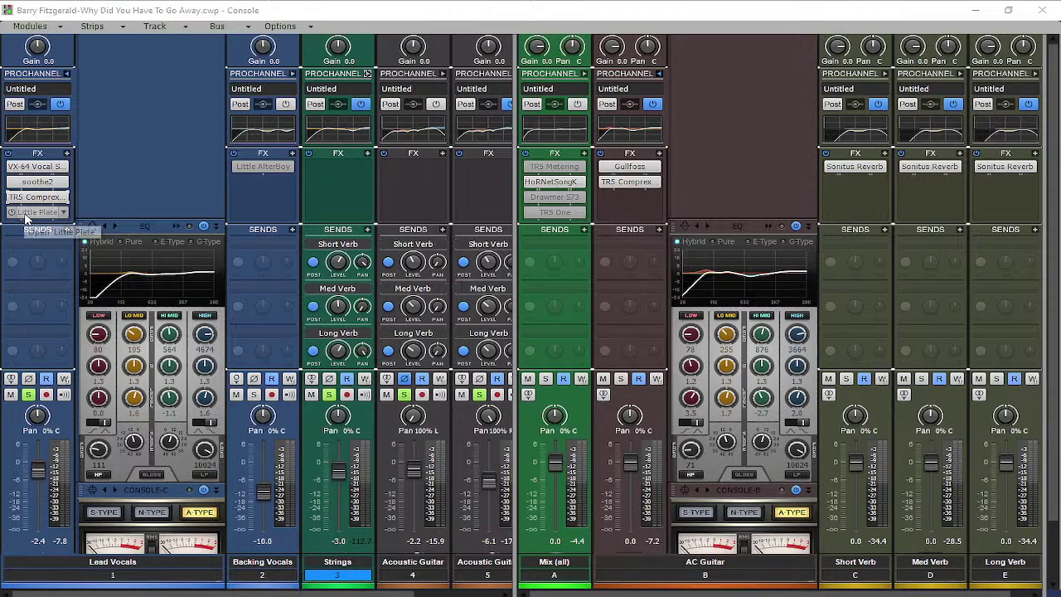
- Enable the Little Plate reverb on Lead Vocals and close its window after checking its settings
{"action": "double_click", "coordinate": [16, 213]}
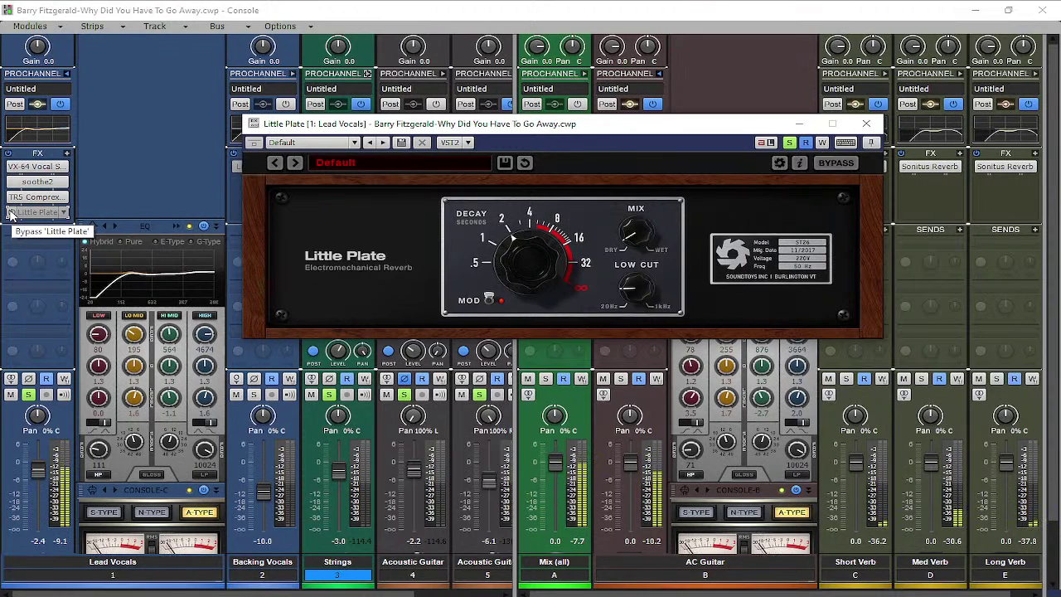
{"action": "left_click", "coordinate": [11, 214]}
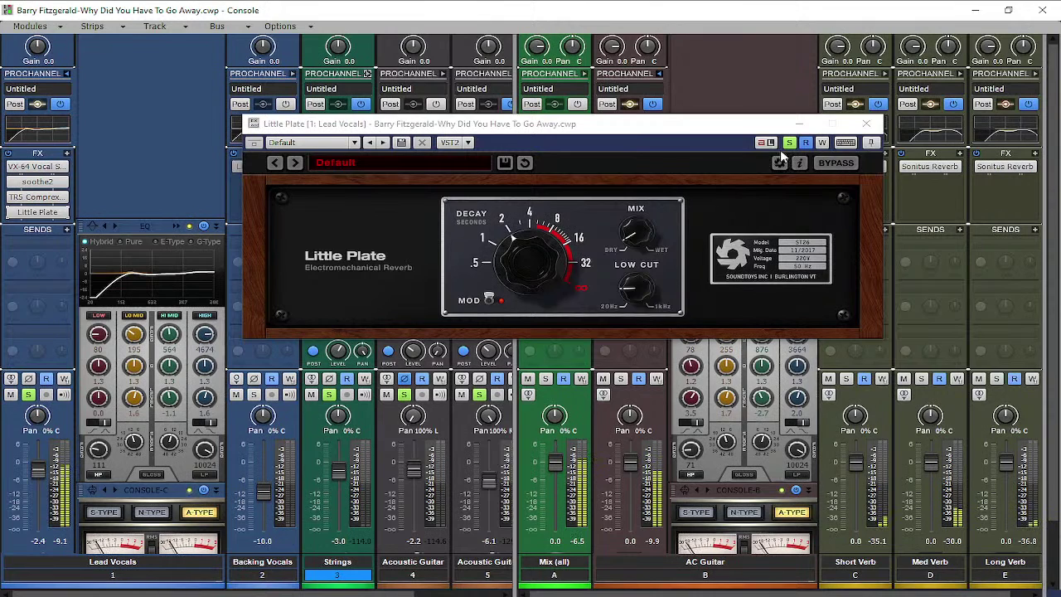
{"action": "left_click", "coordinate": [866, 123]}
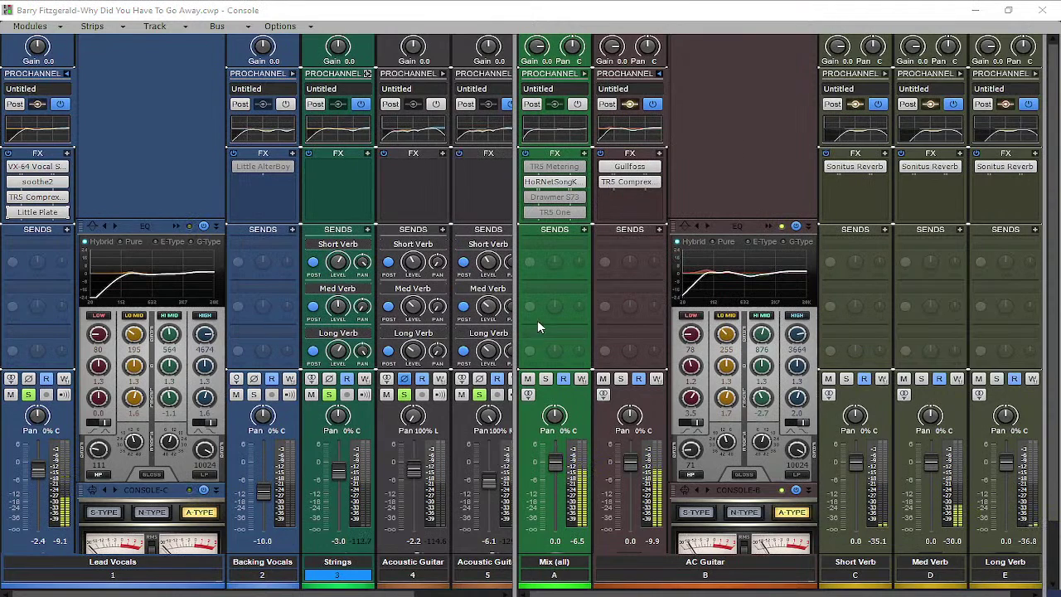
- Narrow the bus pane to show all tracks, and unsolo Strings and the three Acoustic Guitar tracks so only Lead Vocals stays soloed
{"action": "left_click_drag", "start_coordinate": [514, 332], "coordinate": [845, 312]}
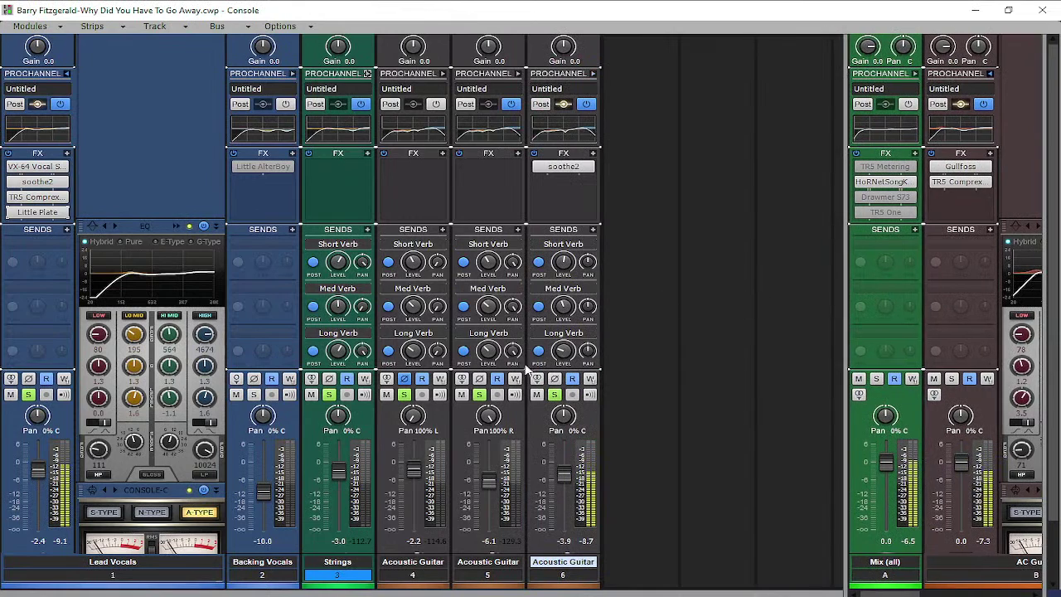
{"action": "left_click", "coordinate": [329, 395]}
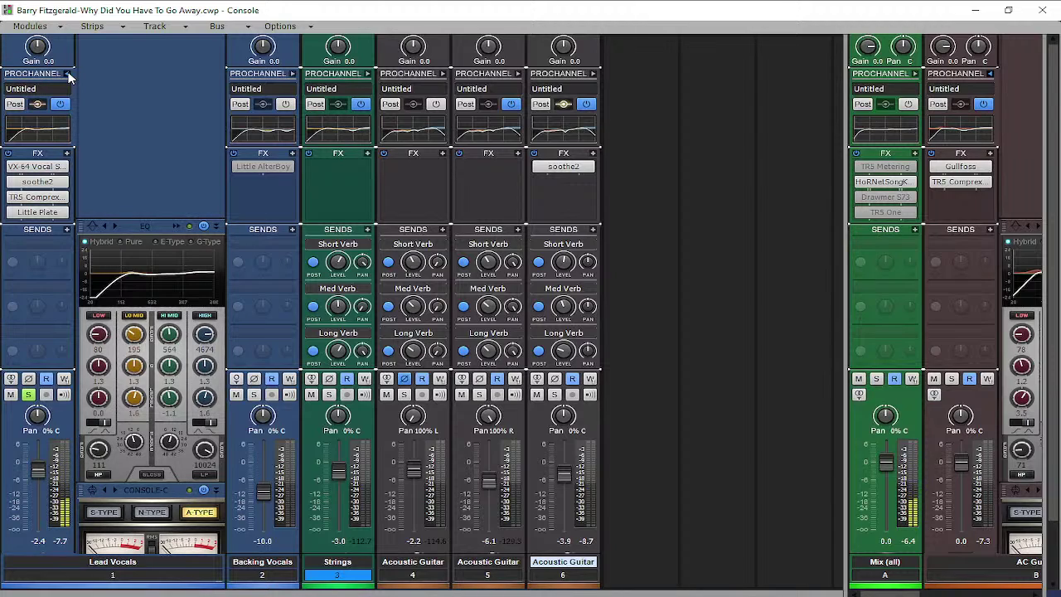
- Raise the Lead Vocals track's volume fader to -2.0 dB
{"action": "key", "text": "space"}
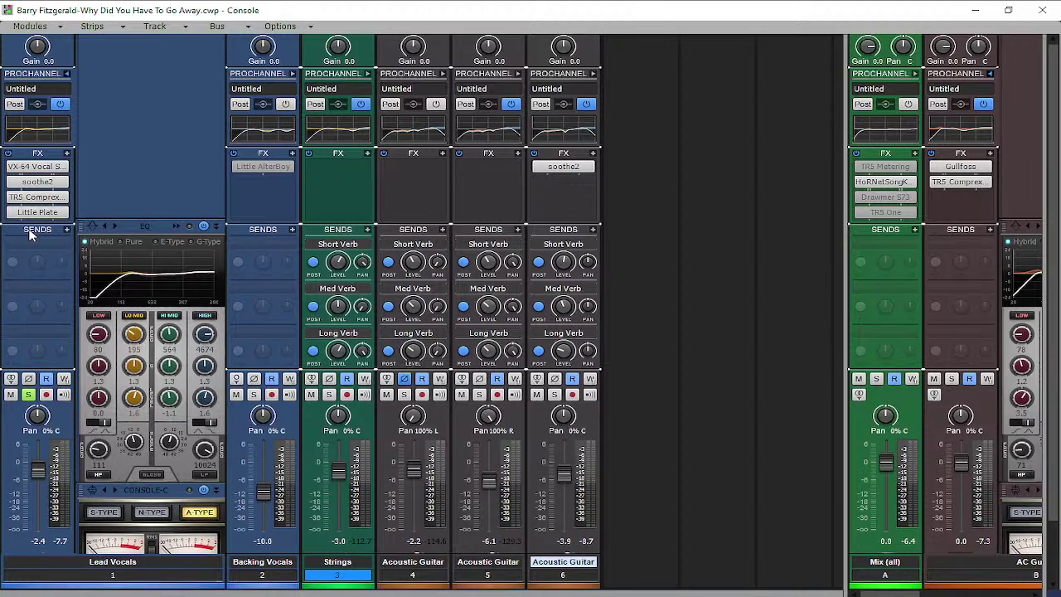
{"action": "mouse_move", "coordinate": [37, 470]}
{"action": "left_click_drag", "start_coordinate": [37, 469], "coordinate": [37, 458]}
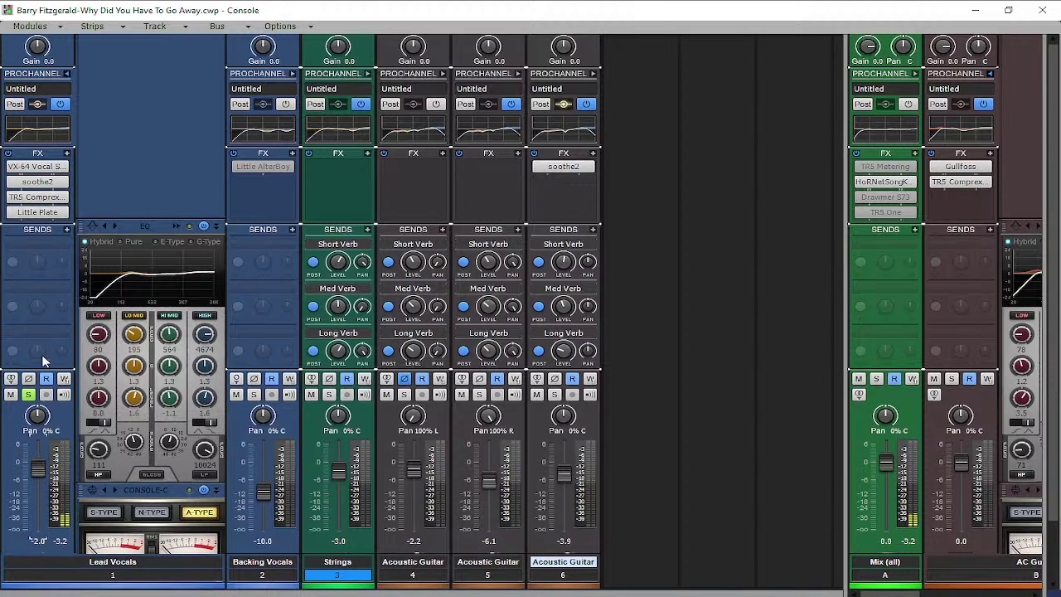
- Unsolo the Lead Vocals track to hear the full mix, and collapse its ProChannel modules
{"action": "left_click", "coordinate": [28, 394]}
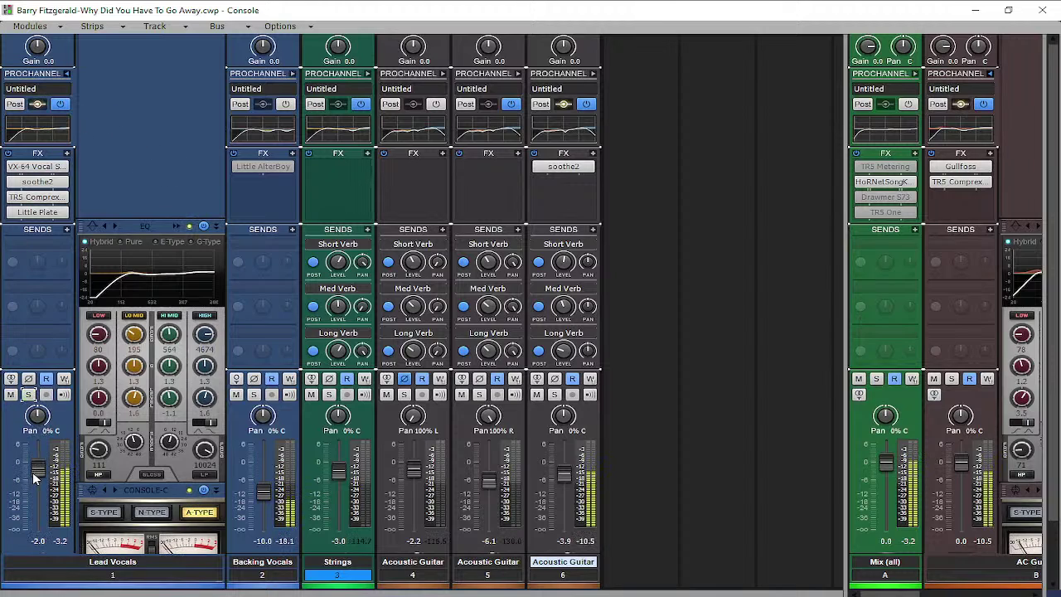
{"action": "mouse_move", "coordinate": [36, 472]}
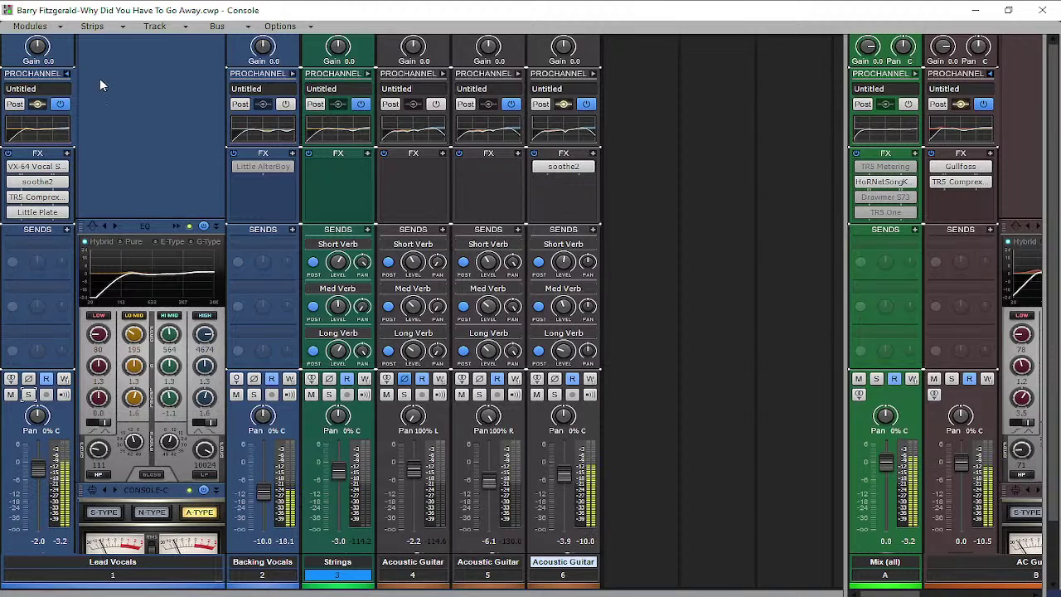
{"action": "left_click", "coordinate": [67, 74]}
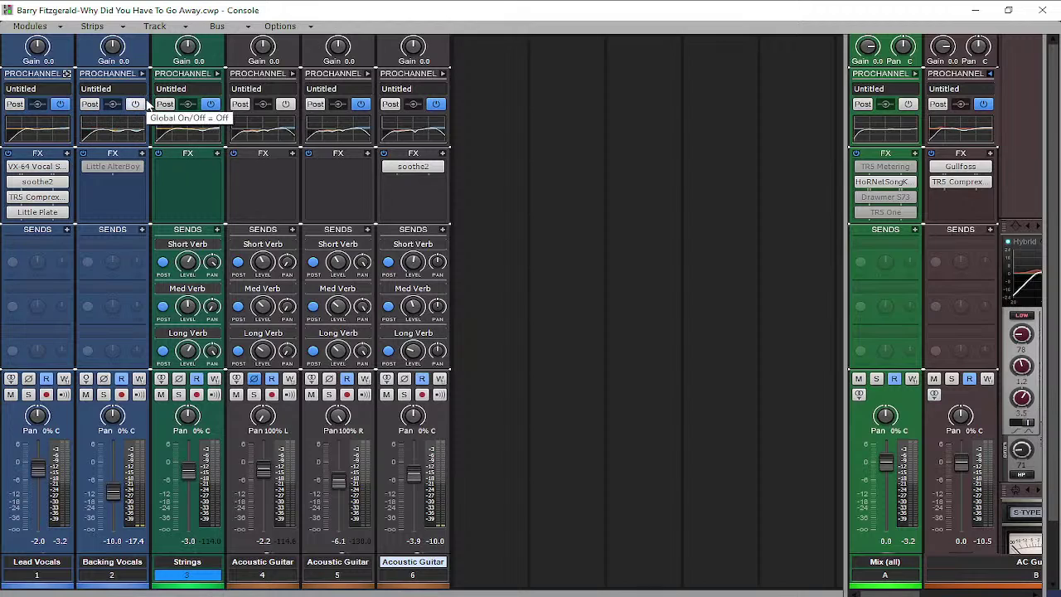
- Expand the Backing Vocals track's ProChannel to check its modules, and minimize the console to return to the track view
{"action": "left_click", "coordinate": [134, 105]}
{"action": "left_click", "coordinate": [145, 73]}
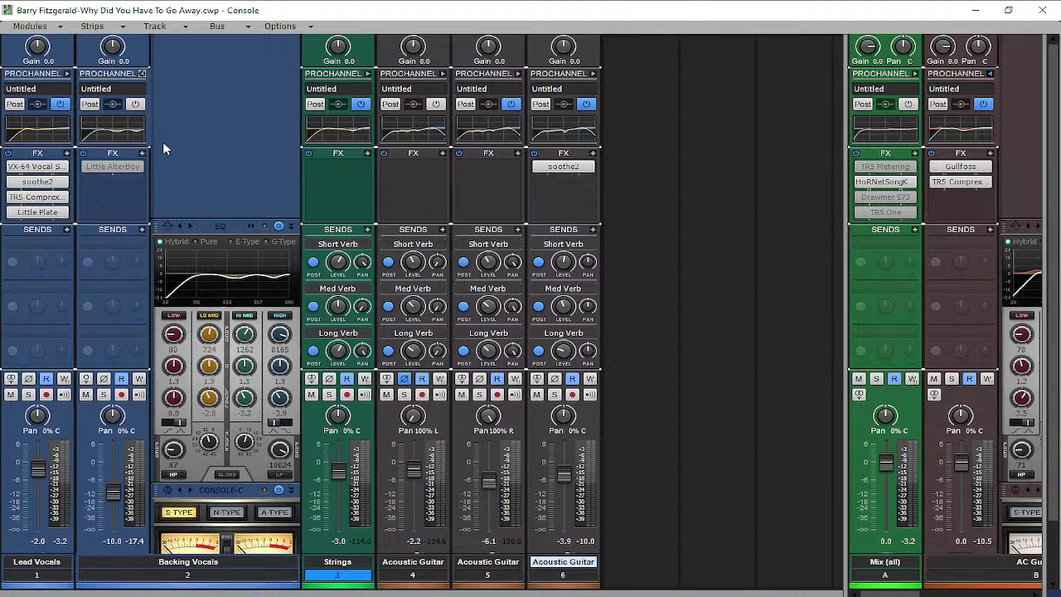
{"action": "left_click", "coordinate": [975, 11]}
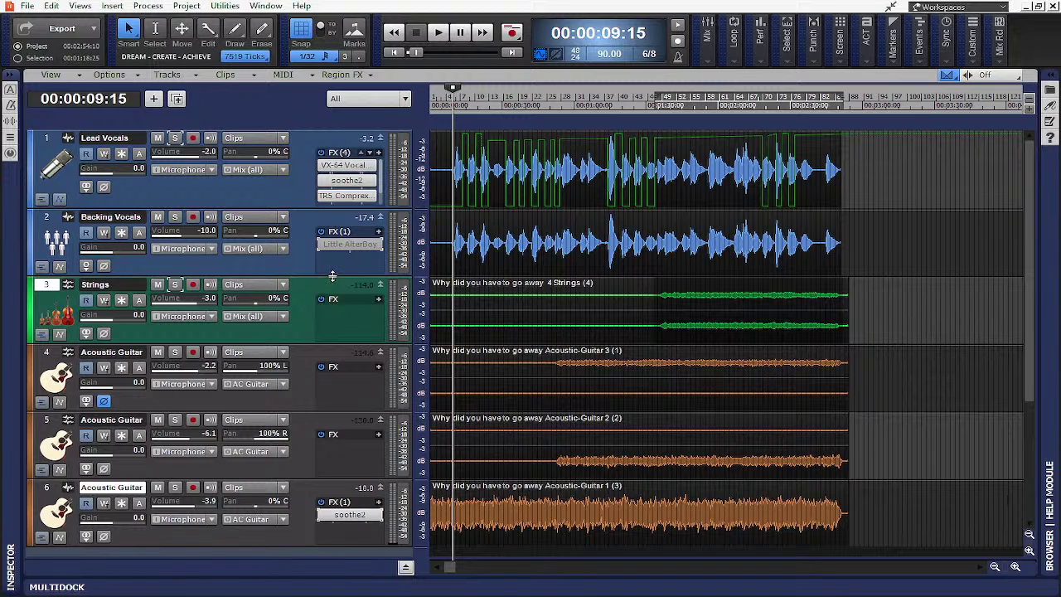
- Make the Backing Vocals and Lead Vocals tracks taller for a larger waveform display, with the Lead Vocals clip selected
{"action": "left_click_drag", "start_coordinate": [332, 276], "coordinate": [342, 381]}
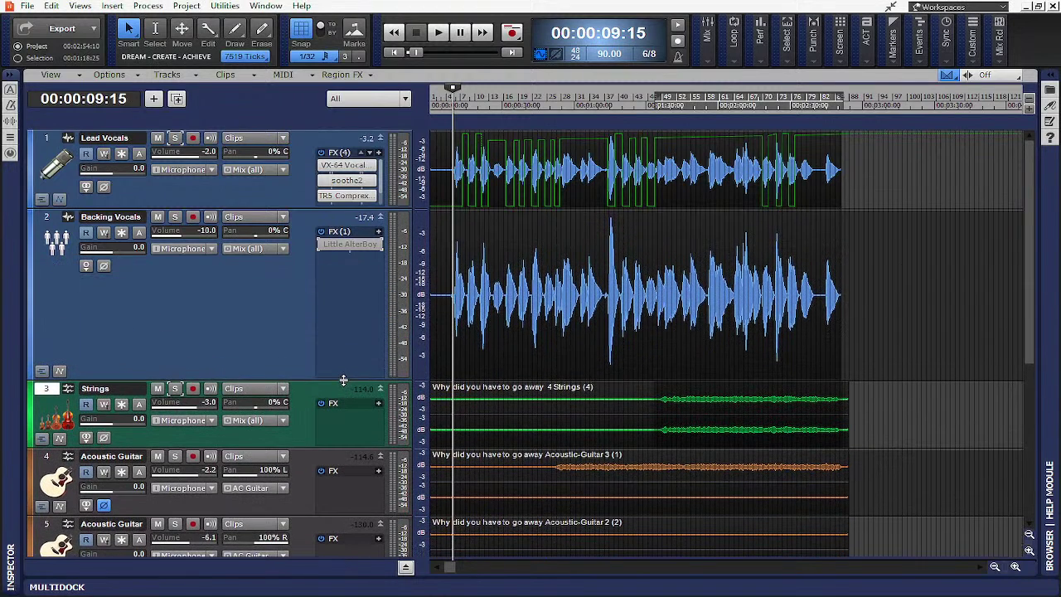
{"action": "left_click", "coordinate": [1015, 566]}
{"action": "left_click", "coordinate": [1015, 566]}
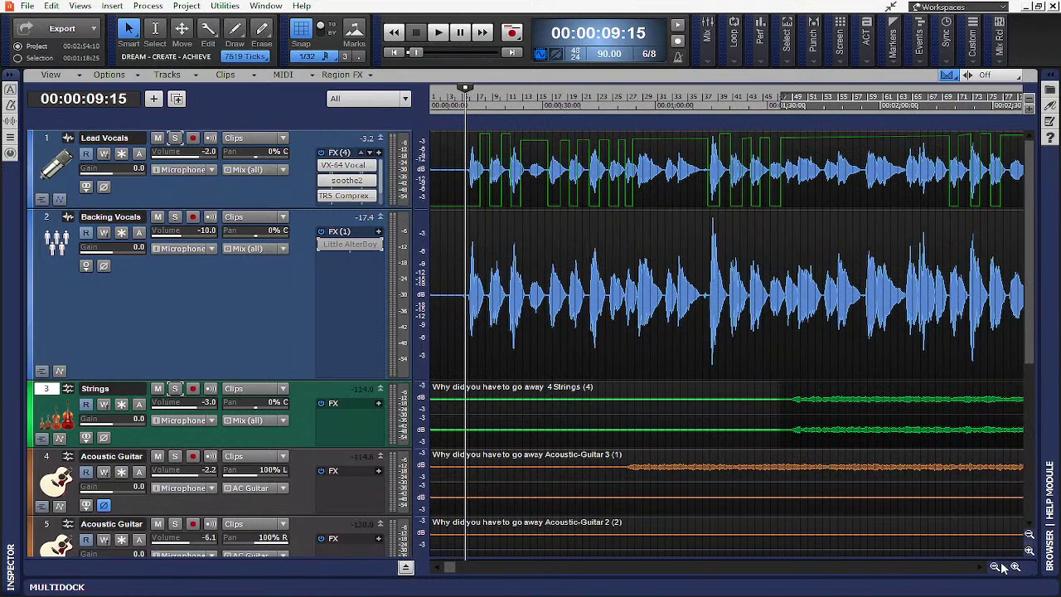
{"action": "left_click", "coordinate": [980, 567]}
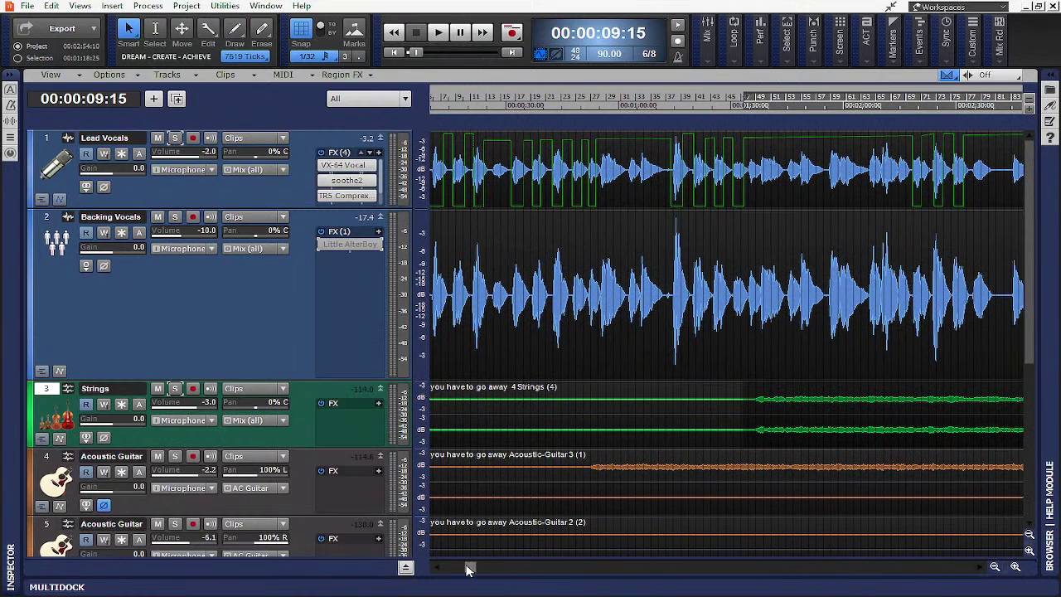
{"action": "left_click", "coordinate": [439, 568]}
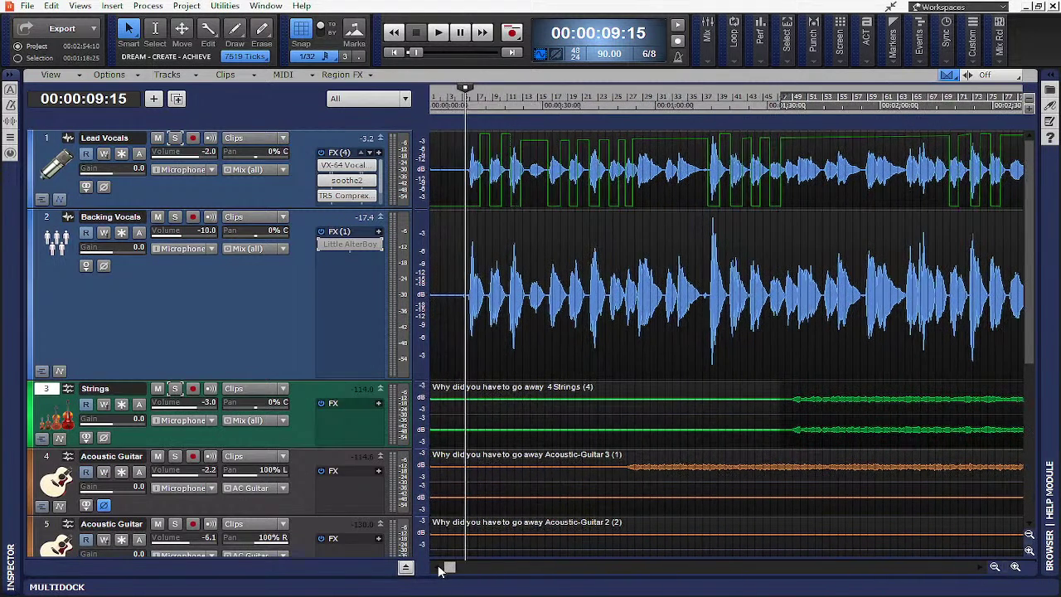
{"action": "left_click", "coordinate": [994, 566]}
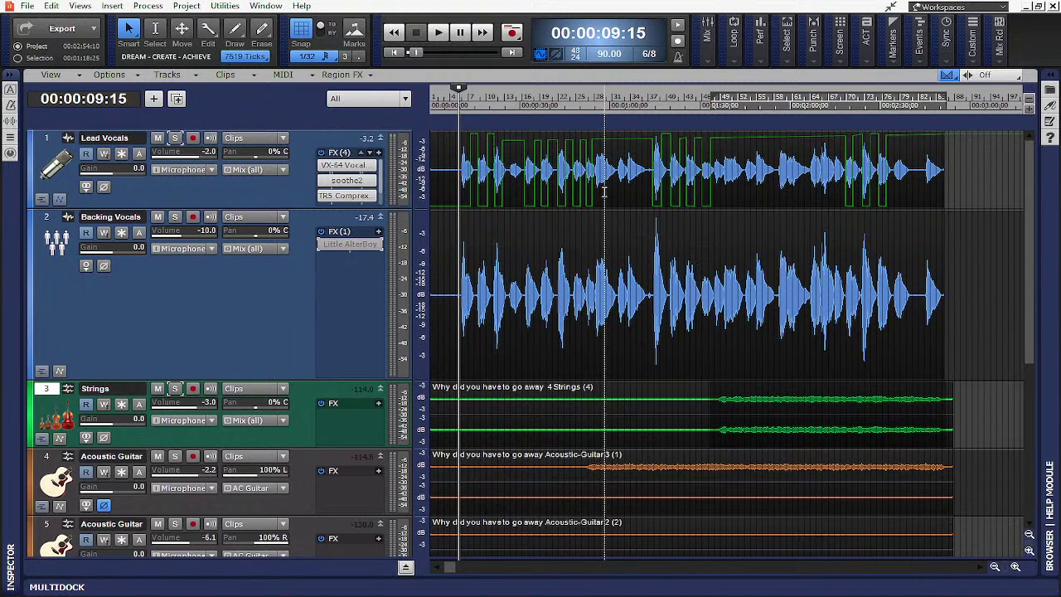
{"action": "left_click", "coordinate": [627, 158]}
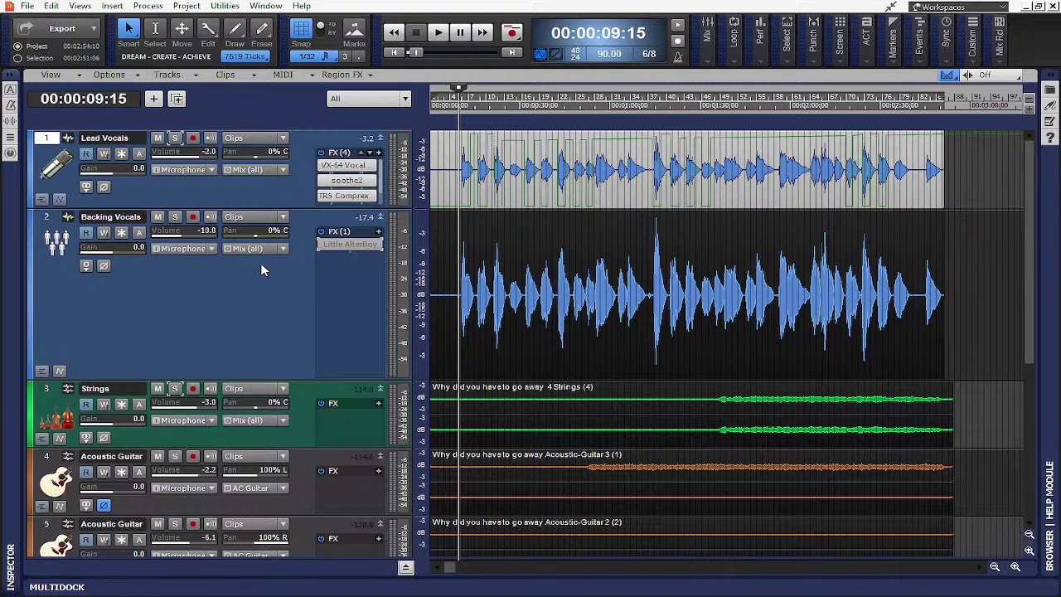
{"action": "left_click_drag", "start_coordinate": [339, 210], "coordinate": [339, 250]}
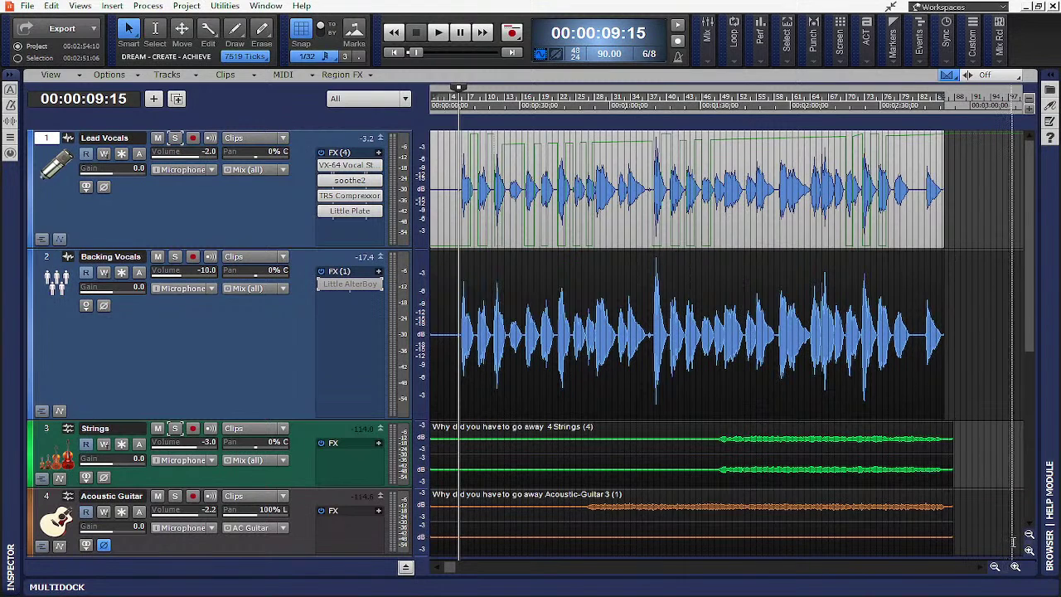
- Place the playhead at 00:00:11:10 and compare the Lead Vocals and Backing Vocals waveforms in close detail there
{"action": "left_click", "coordinate": [1017, 567]}
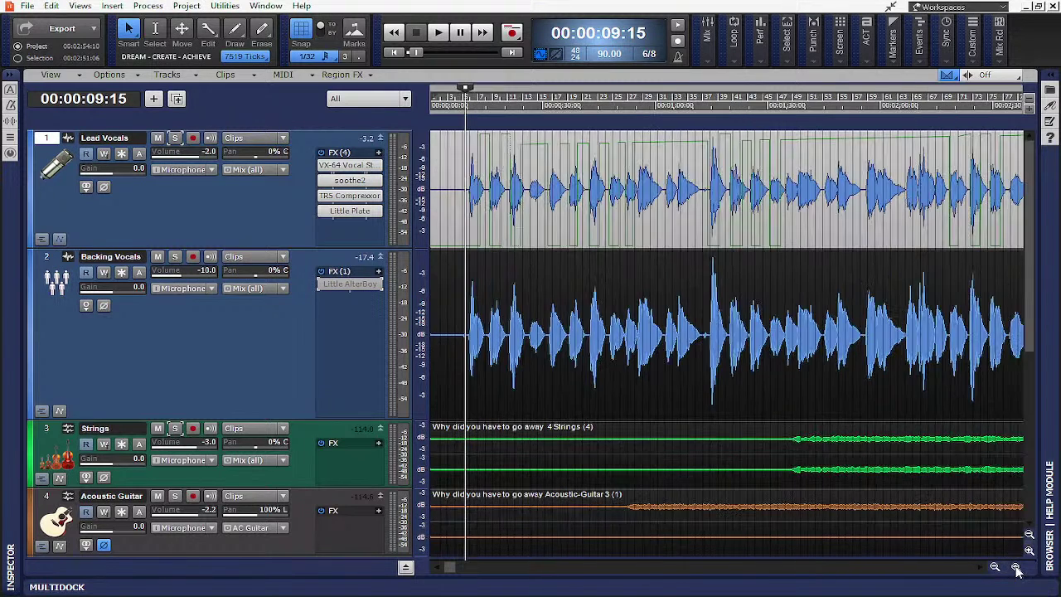
{"action": "left_click", "coordinate": [1017, 567]}
{"action": "left_click", "coordinate": [1017, 567]}
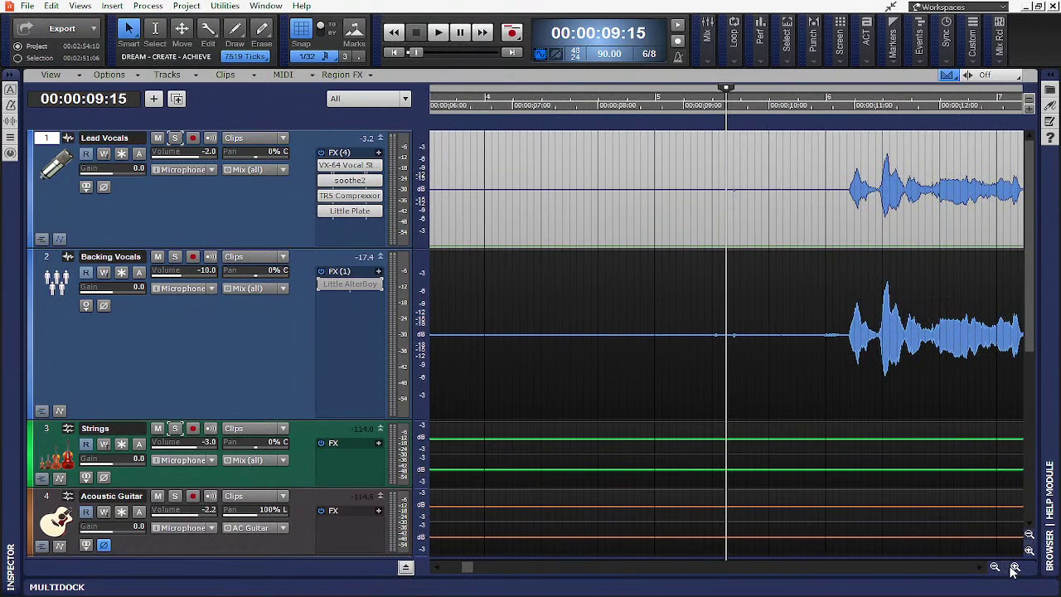
{"action": "left_click", "coordinate": [978, 568]}
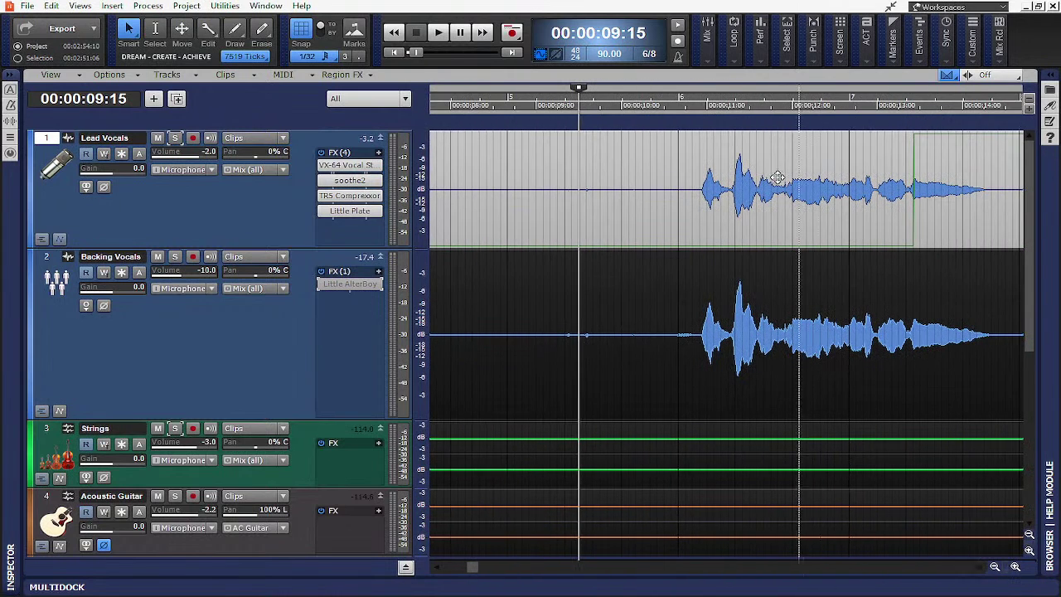
{"action": "left_click", "coordinate": [736, 113]}
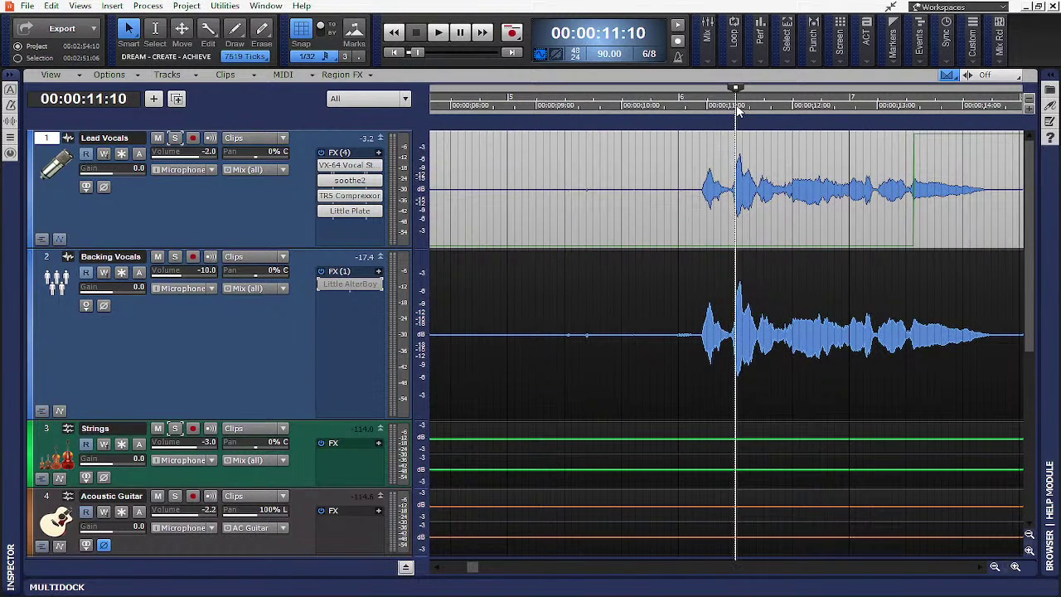
{"action": "left_click", "coordinate": [1017, 566]}
{"action": "left_click", "coordinate": [1017, 566]}
{"action": "left_click", "coordinate": [1017, 567]}
{"action": "left_click", "coordinate": [1017, 567]}
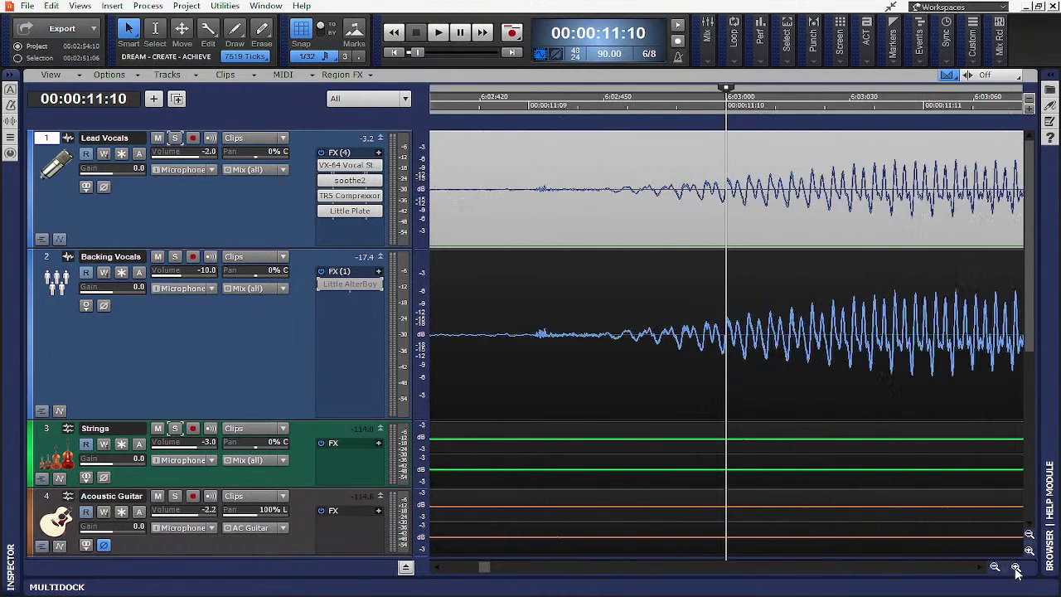
{"action": "left_click", "coordinate": [1016, 567]}
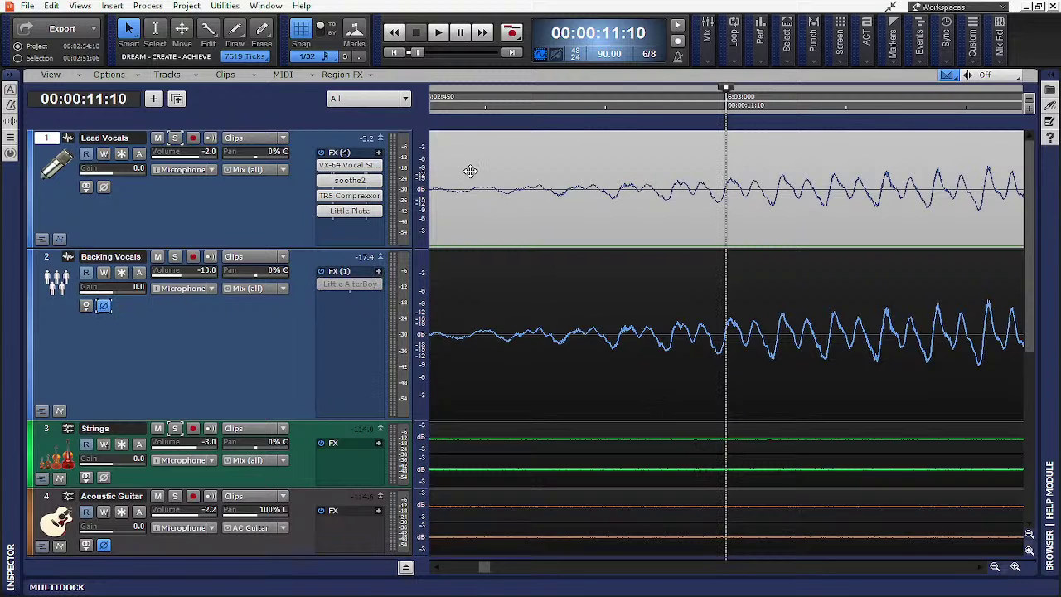
- Audition both vocal tracks soloed with Backing Vocals phase-inverted, switch the inversion off during playback, and unsolo Backing Vocals after stopping
{"action": "key", "text": "space"}
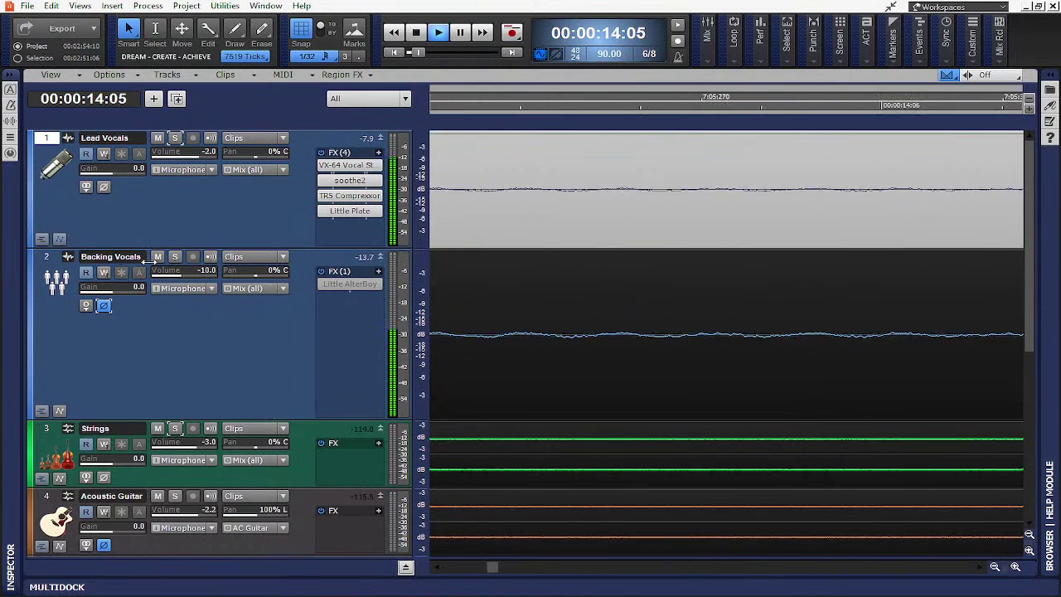
{"action": "left_click", "coordinate": [175, 258]}
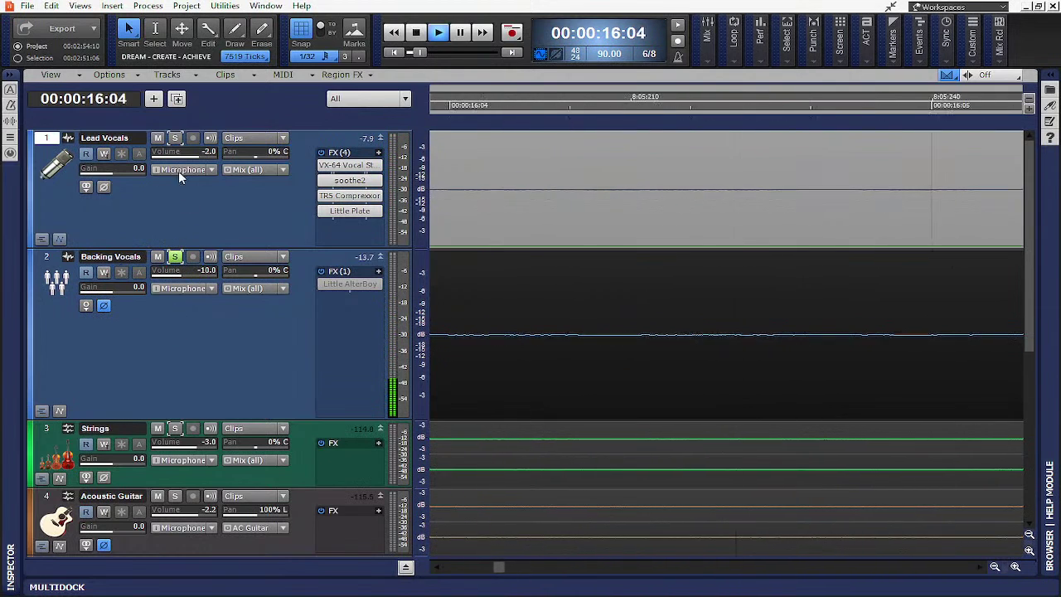
{"action": "left_click", "coordinate": [175, 138]}
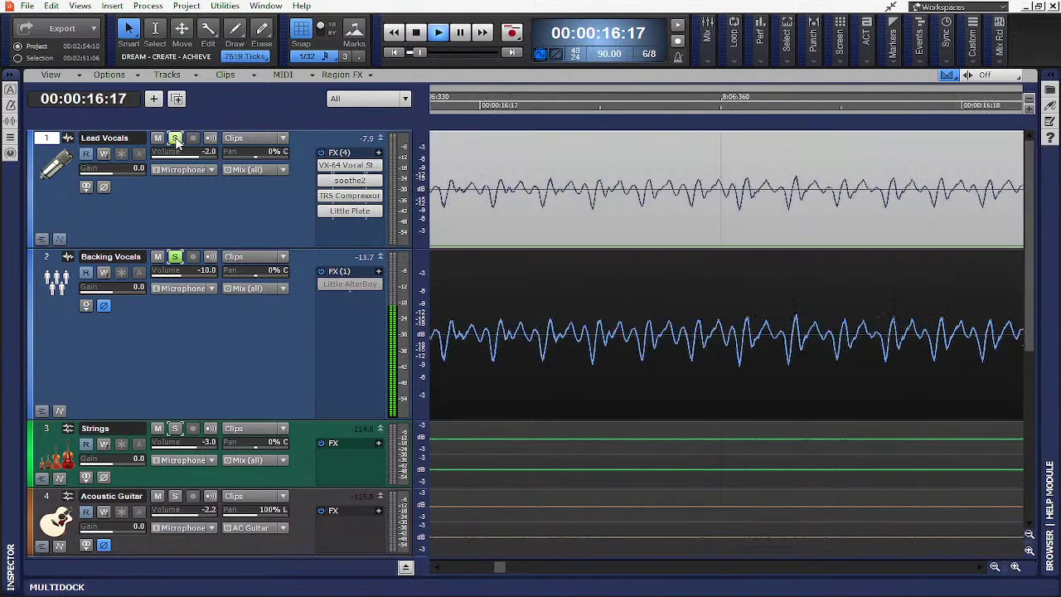
{"action": "left_click", "coordinate": [103, 305]}
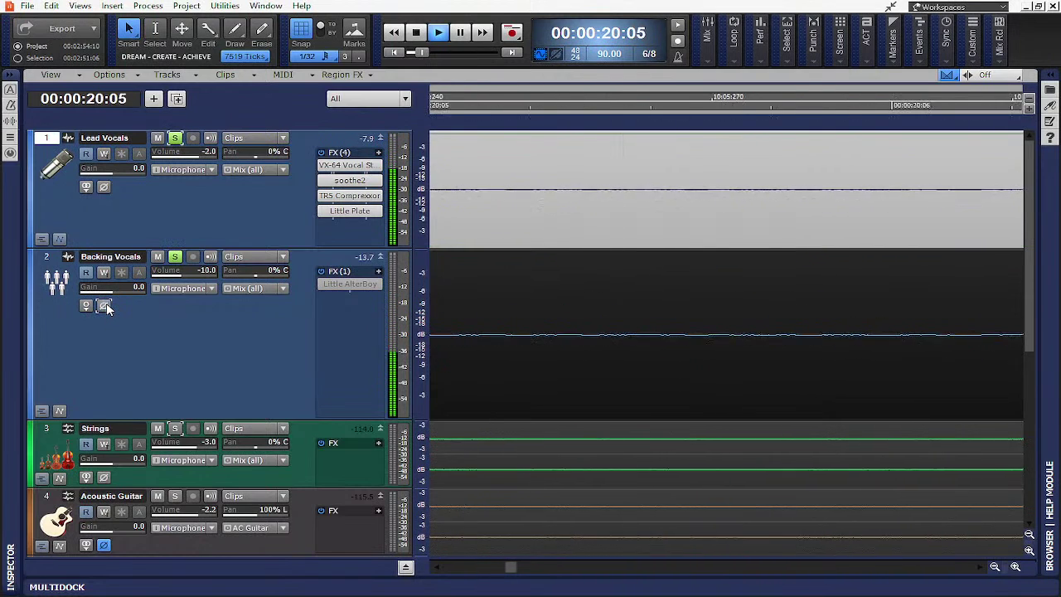
{"action": "key", "text": "space"}
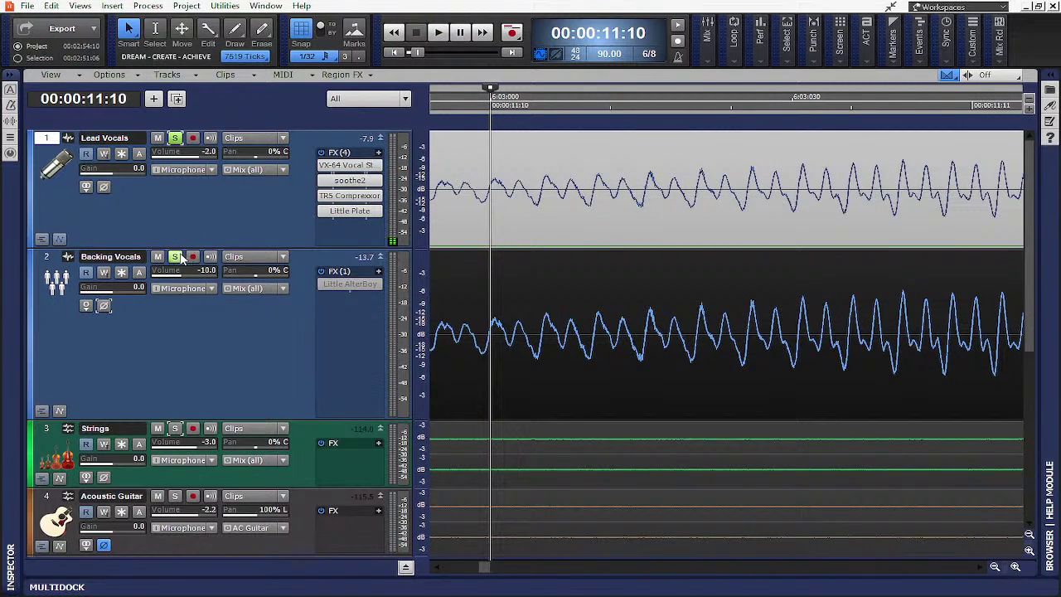
{"action": "left_click", "coordinate": [174, 256]}
- Move the playhead to 00:00:10:25, open Little AlterBoy on Backing Vocals and enable the effect
{"action": "scroll", "coordinate": [567, 284], "scroll_direction": "down", "scroll_amount": 5}
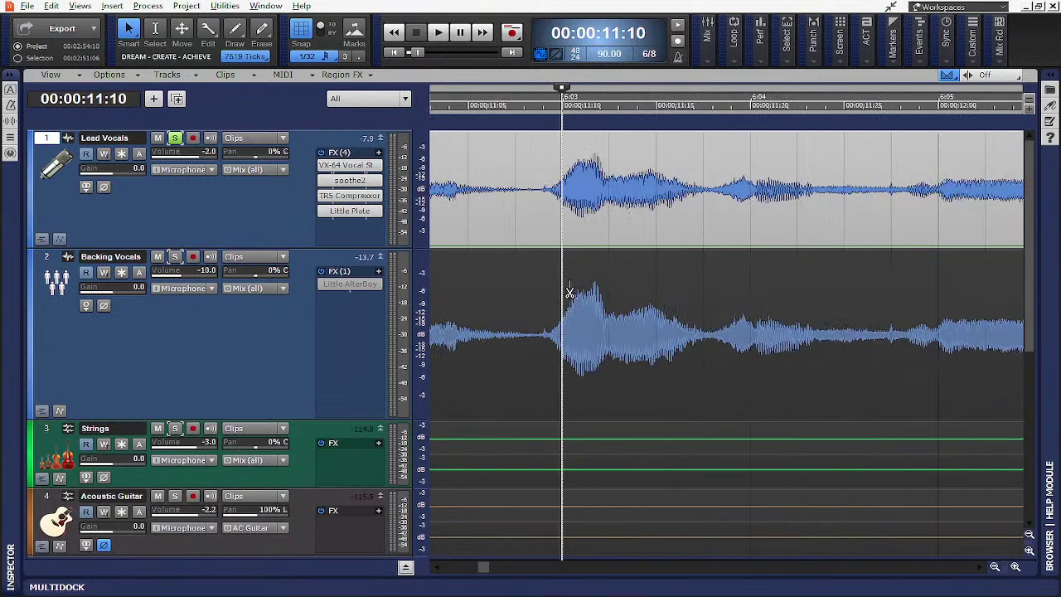
{"action": "left_click", "coordinate": [540, 110]}
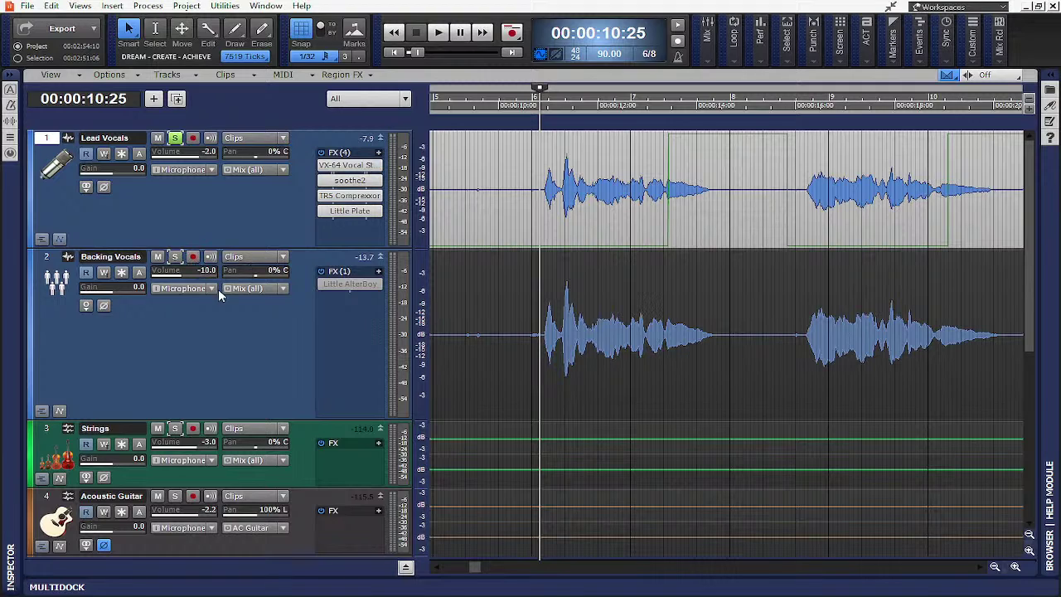
{"action": "double_click", "coordinate": [337, 283]}
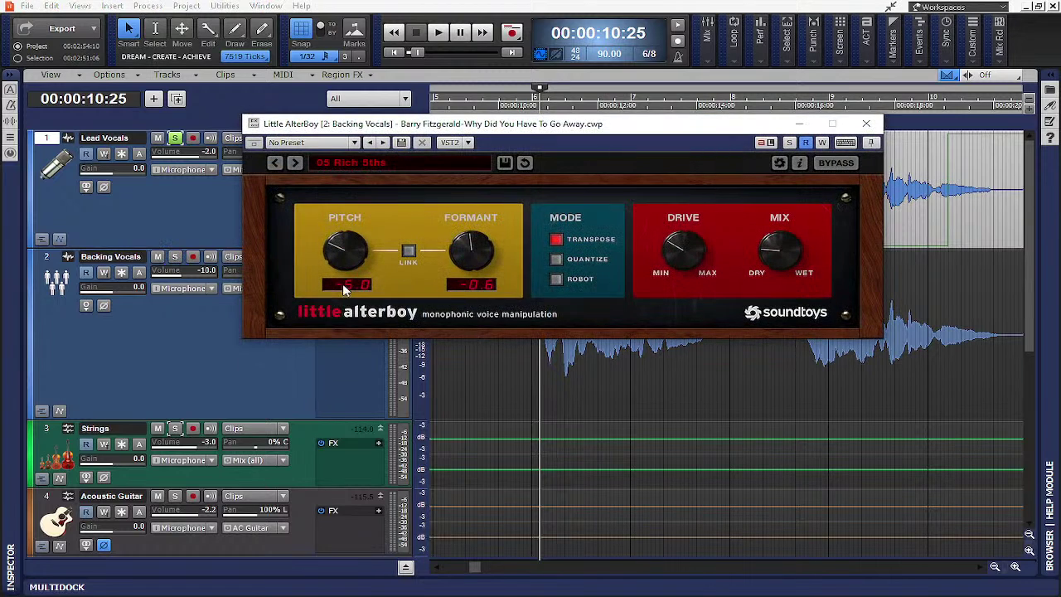
{"action": "left_click_drag", "start_coordinate": [522, 125], "coordinate": [718, 27]}
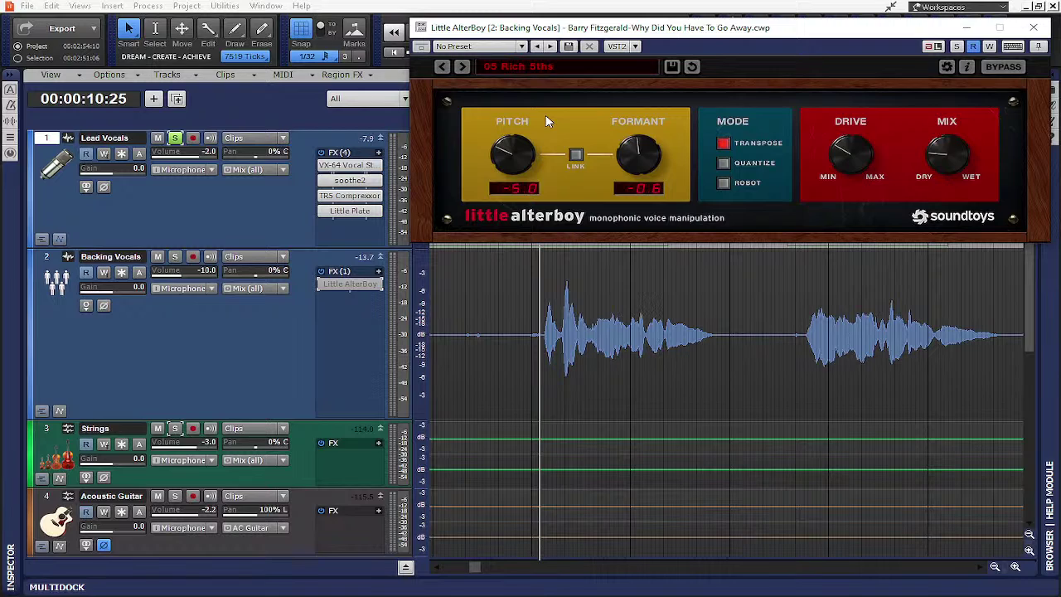
{"action": "left_click", "coordinate": [321, 285]}
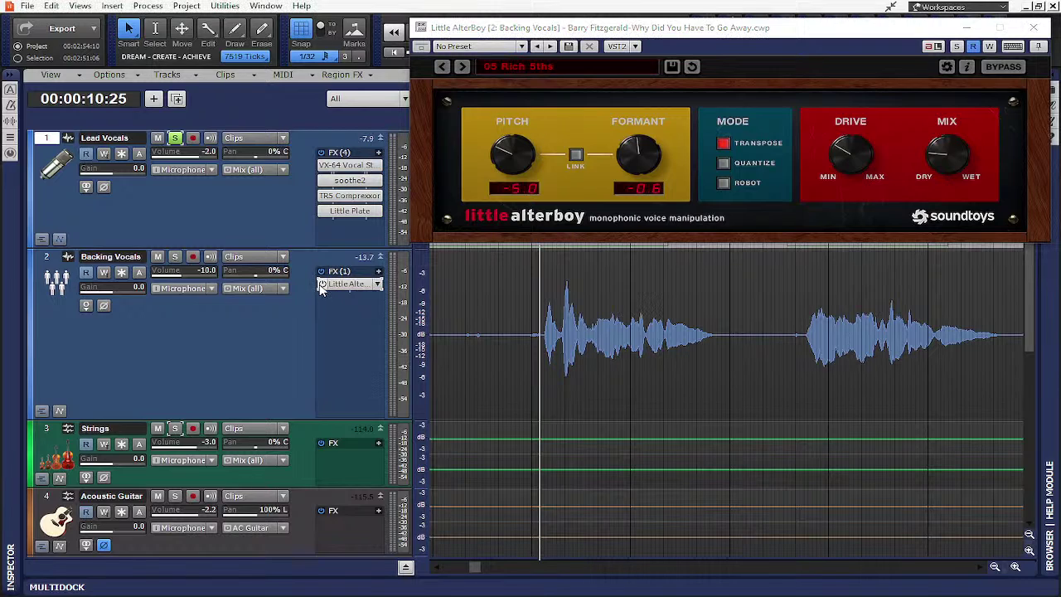
- Solo only Backing Vocals, audition it with its volume raised to 0.1 dB, and pull the volume down to -INF
{"action": "left_click", "coordinate": [175, 256]}
{"action": "left_click", "coordinate": [175, 138]}
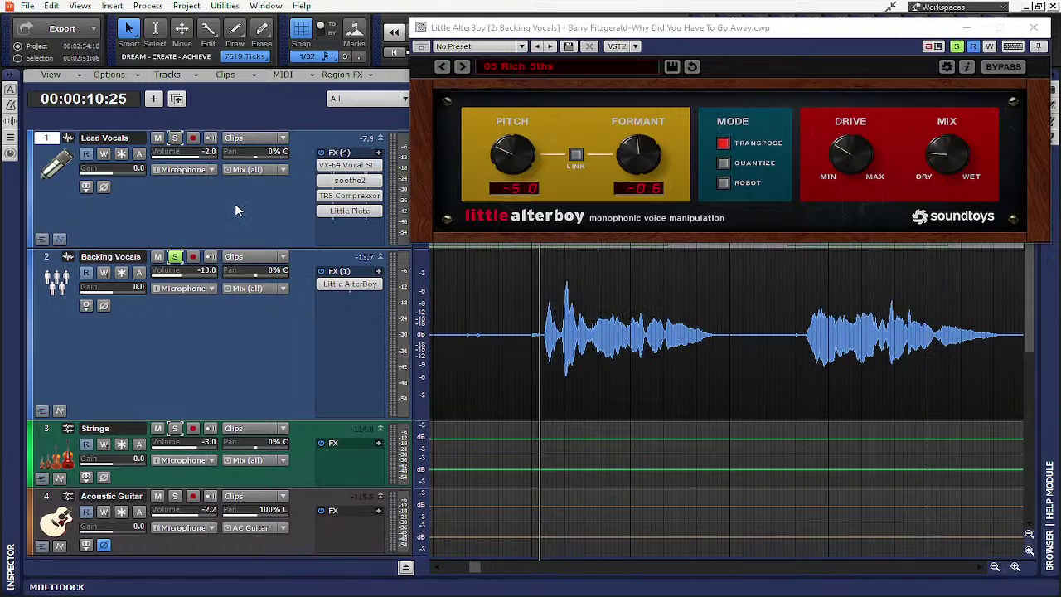
{"action": "key", "text": "space"}
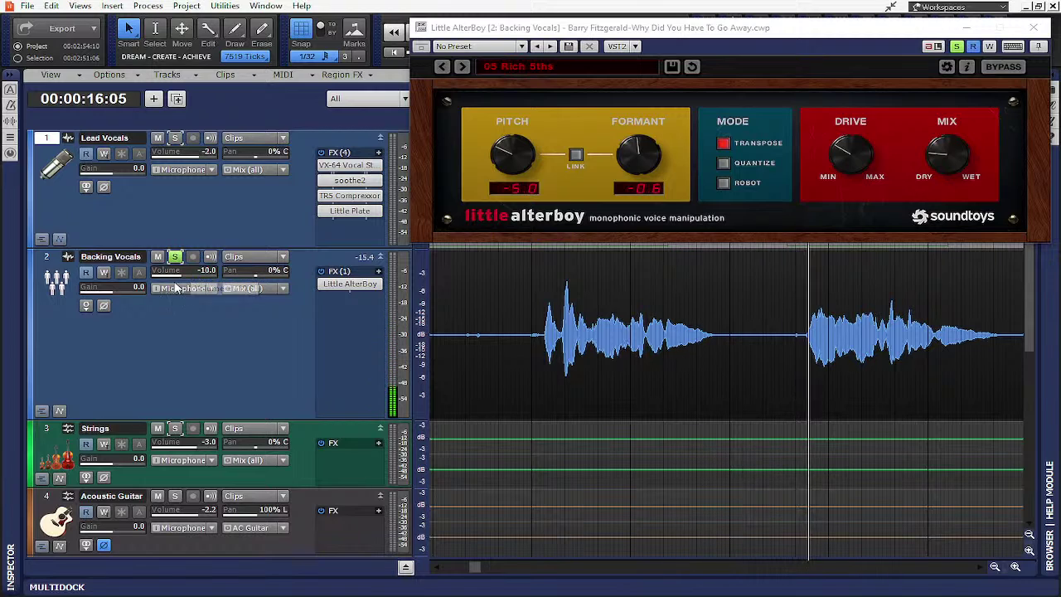
{"action": "left_click_drag", "start_coordinate": [178, 274], "coordinate": [203, 274]}
{"action": "key", "text": "space"}
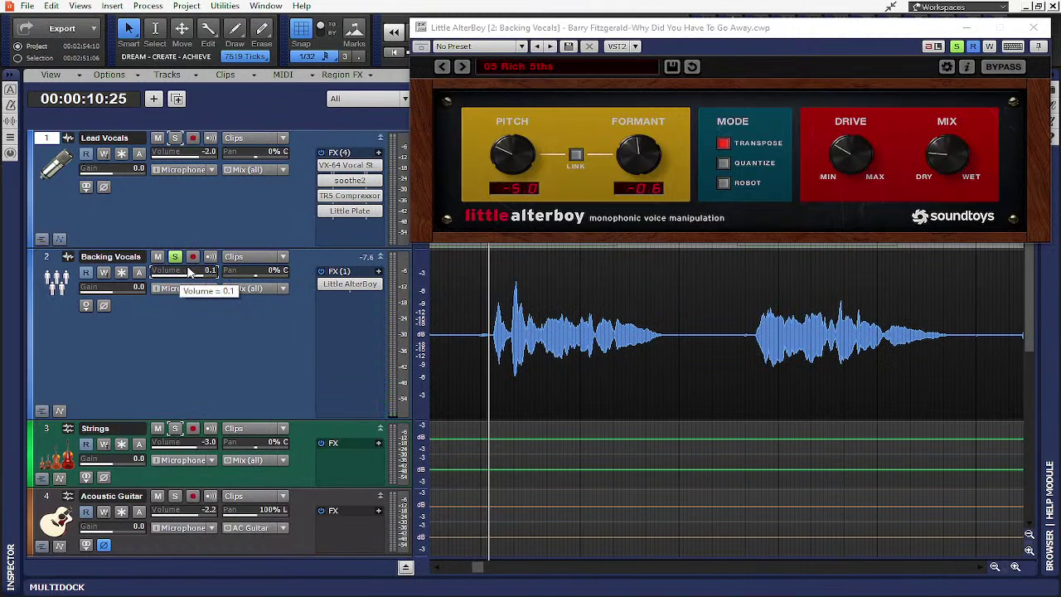
{"action": "left_click_drag", "start_coordinate": [203, 274], "coordinate": [152, 274]}
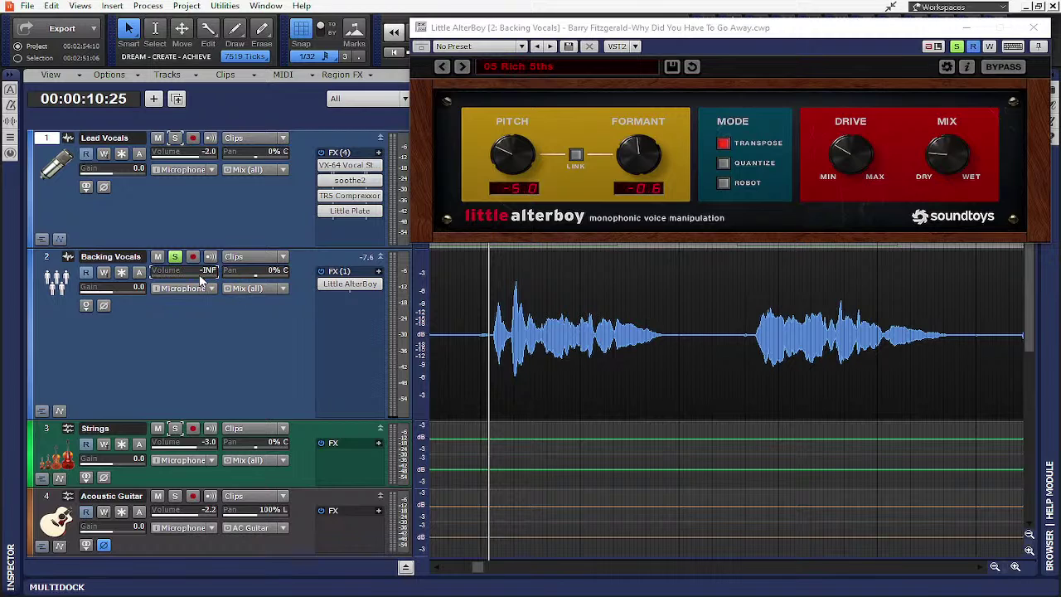
- Close the Little AlterBoy window and leave both Lead Vocals and Backing Vocals unsoloed
{"action": "left_click", "coordinate": [174, 137]}
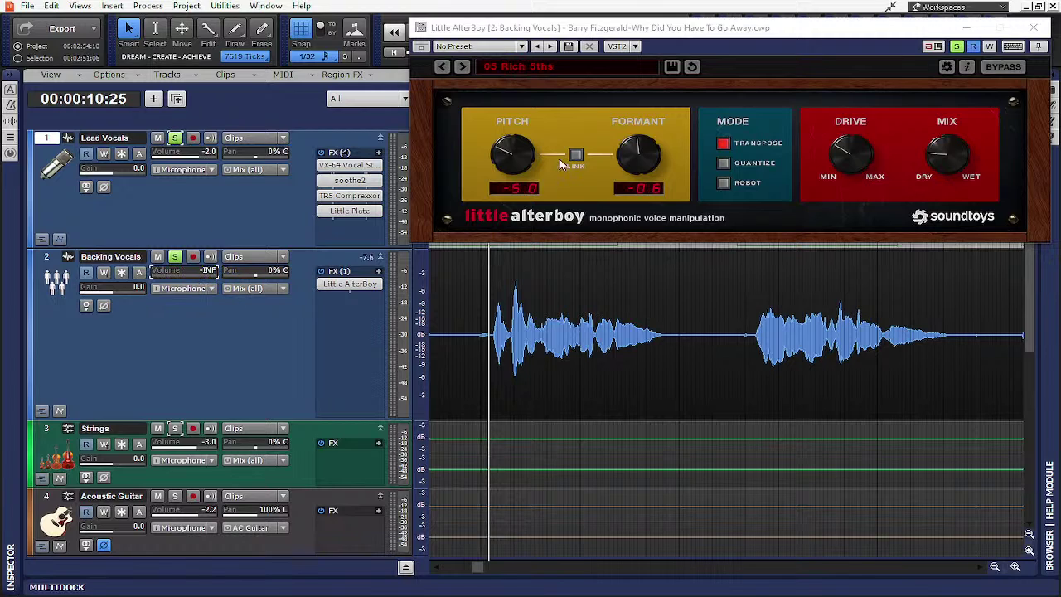
{"action": "left_click", "coordinate": [1029, 29]}
{"action": "left_click", "coordinate": [174, 137]}
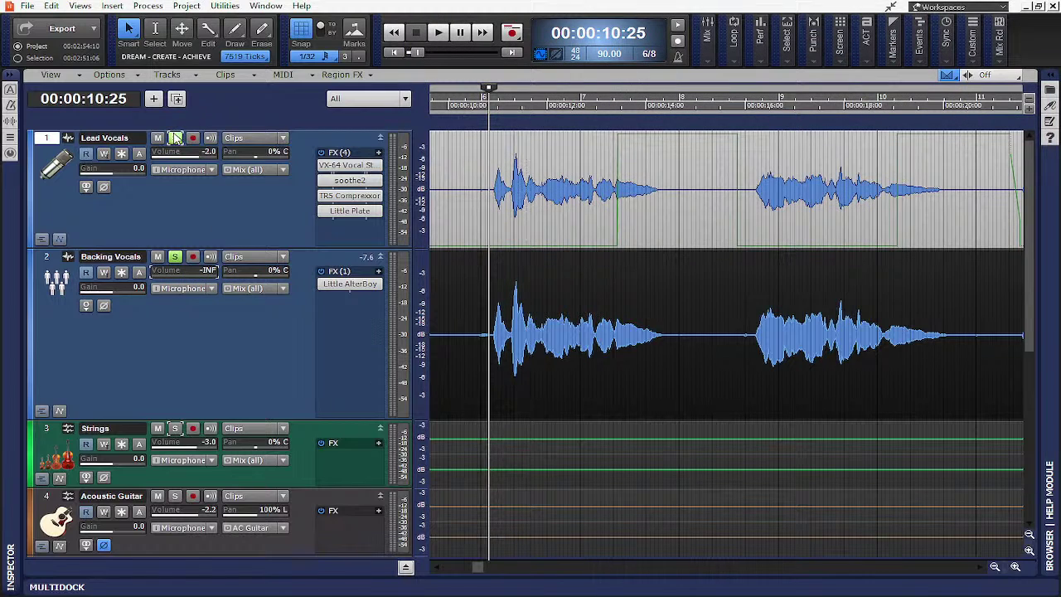
{"action": "left_click", "coordinate": [175, 257]}
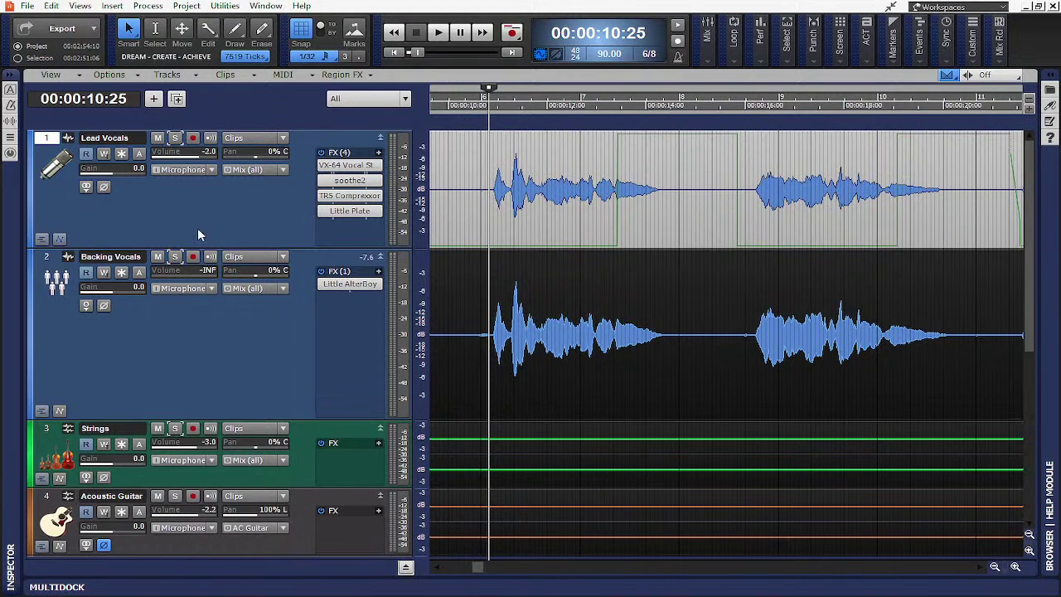
{"action": "mouse_move", "coordinate": [154, 276]}
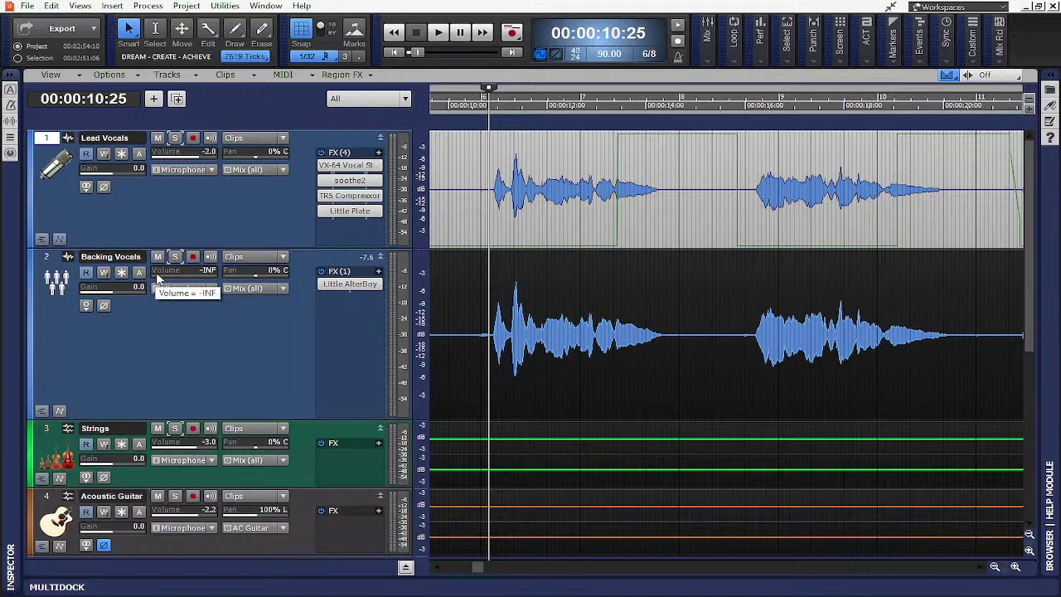
{"action": "left_click_drag", "start_coordinate": [155, 276], "coordinate": [156, 275]}
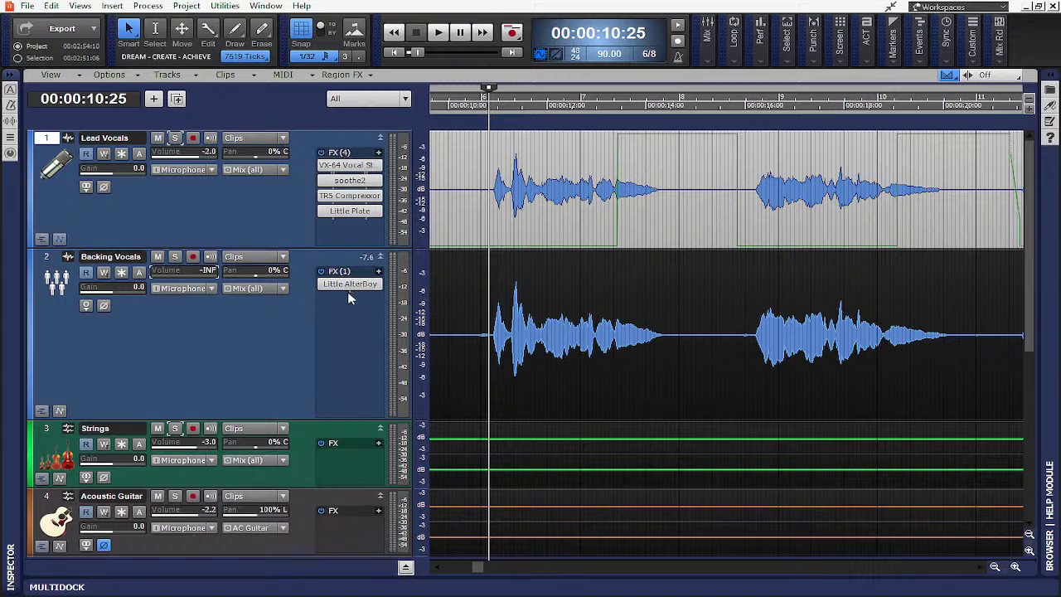
{"action": "left_click", "coordinate": [948, 35]}
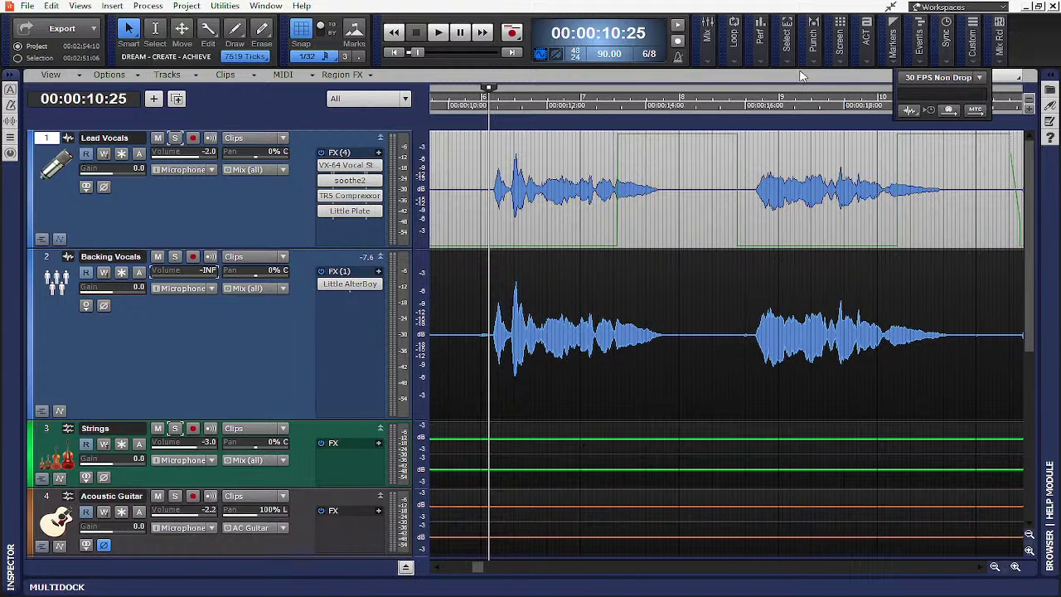
- Insert the MAutoPitch effect on Backing Vocals and move its window so all its controls are in view
{"action": "right_click", "coordinate": [350, 310]}
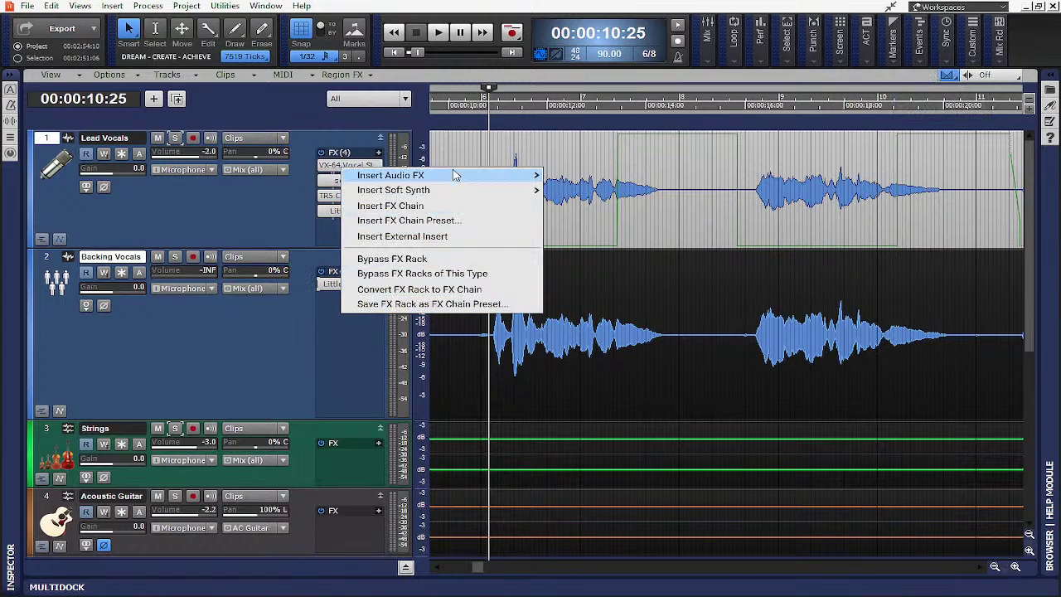
{"action": "mouse_move", "coordinate": [454, 176]}
{"action": "mouse_move", "coordinate": [652, 468]}
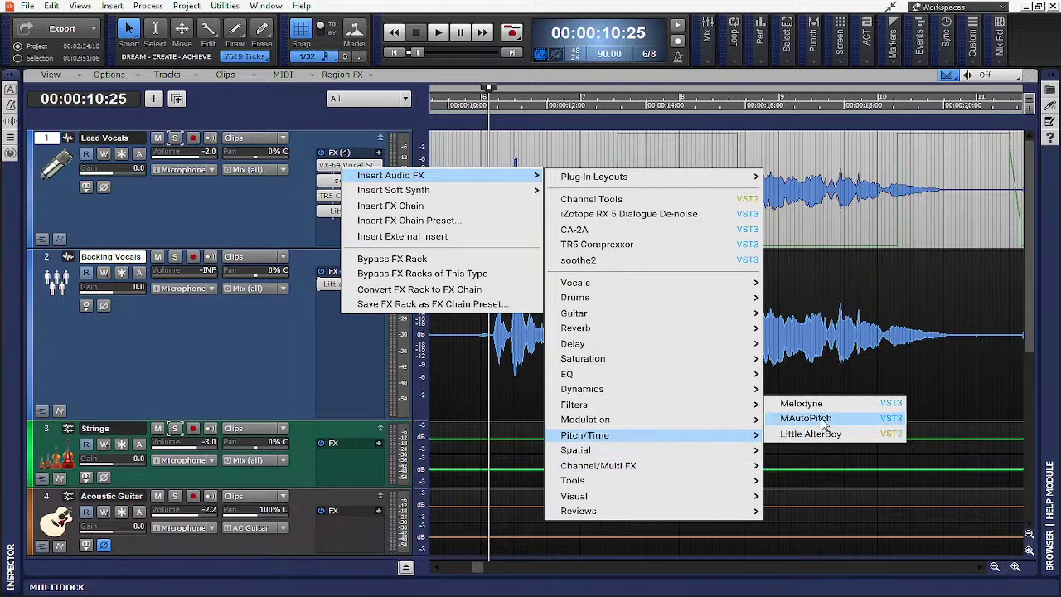
{"action": "left_click", "coordinate": [821, 419]}
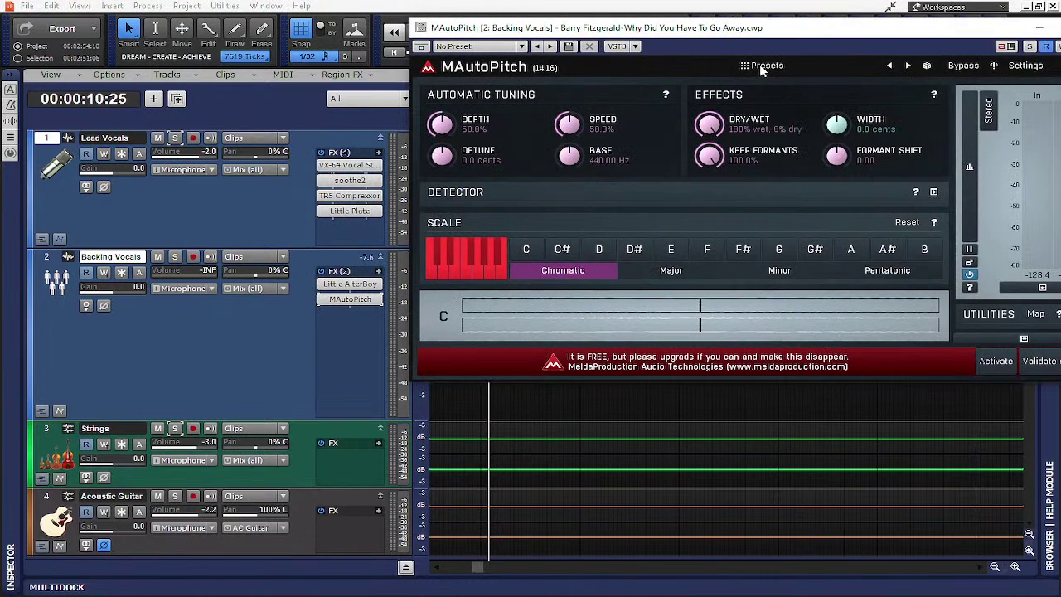
{"action": "left_click_drag", "start_coordinate": [802, 34], "coordinate": [659, 75]}
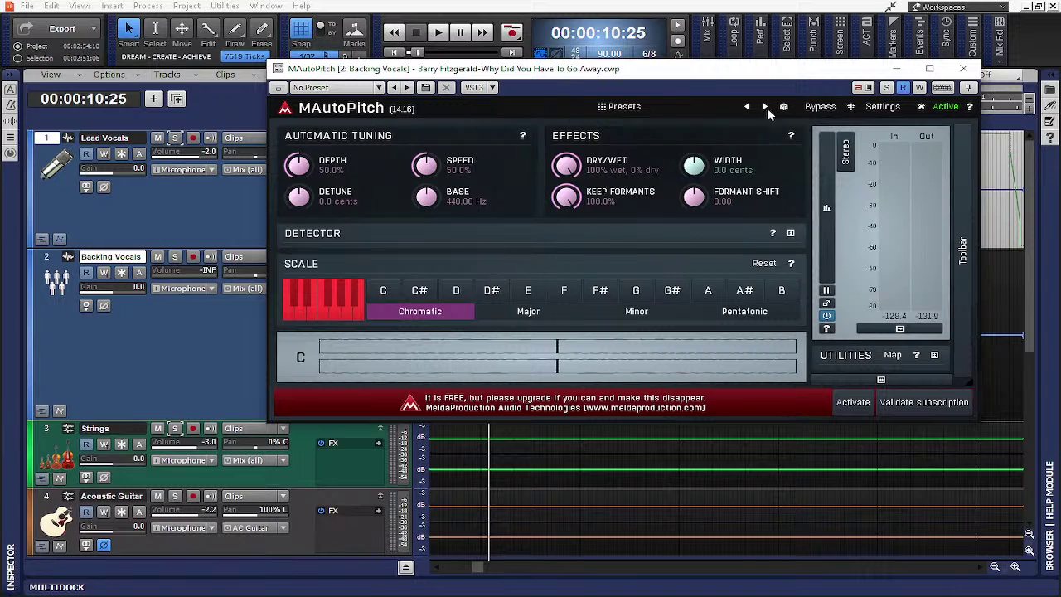
- Close the MAutoPitch window and delete the effect from the Backing Vocals FX rack
{"action": "left_click", "coordinate": [966, 70]}
{"action": "right_click", "coordinate": [356, 305]}
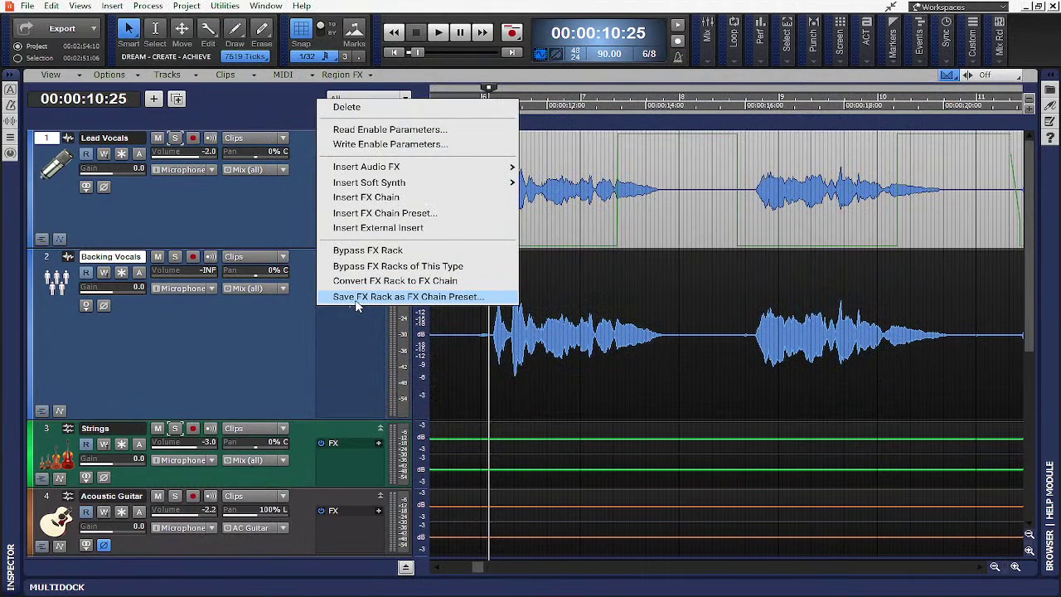
{"action": "left_click", "coordinate": [346, 107]}
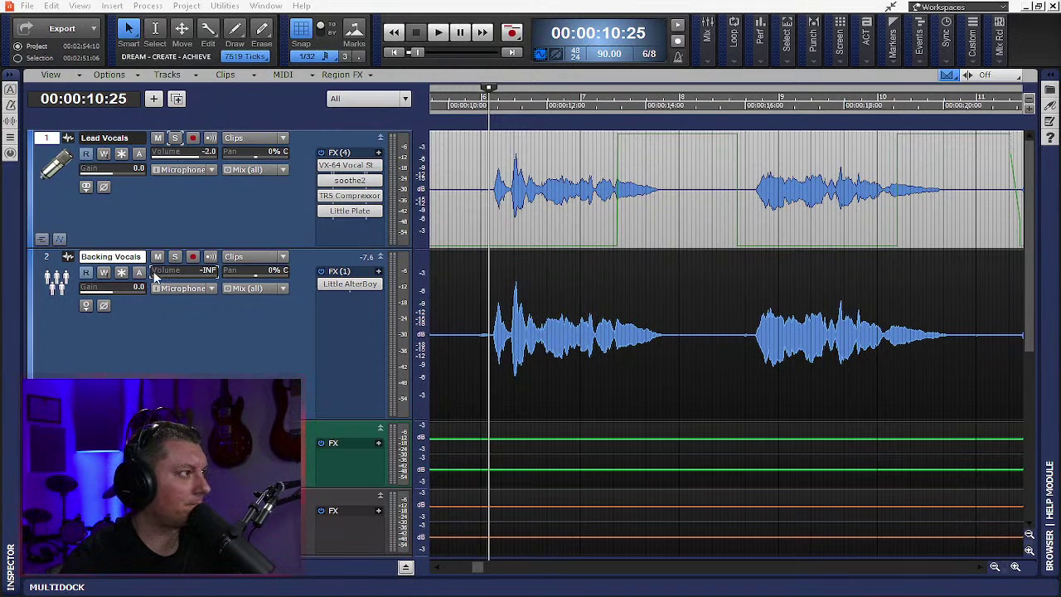
- Play the song, raise the Backing Vocals volume to about -10.1 dB beneath Lead Vocals, and stop playback
{"action": "mouse_move", "coordinate": [153, 282]}
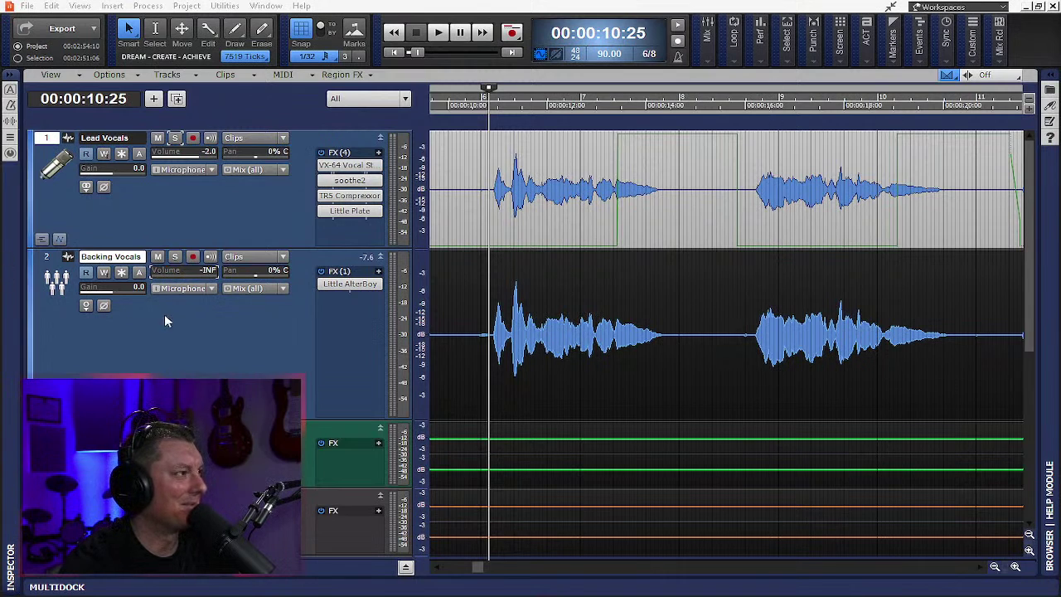
{"action": "key", "text": "space"}
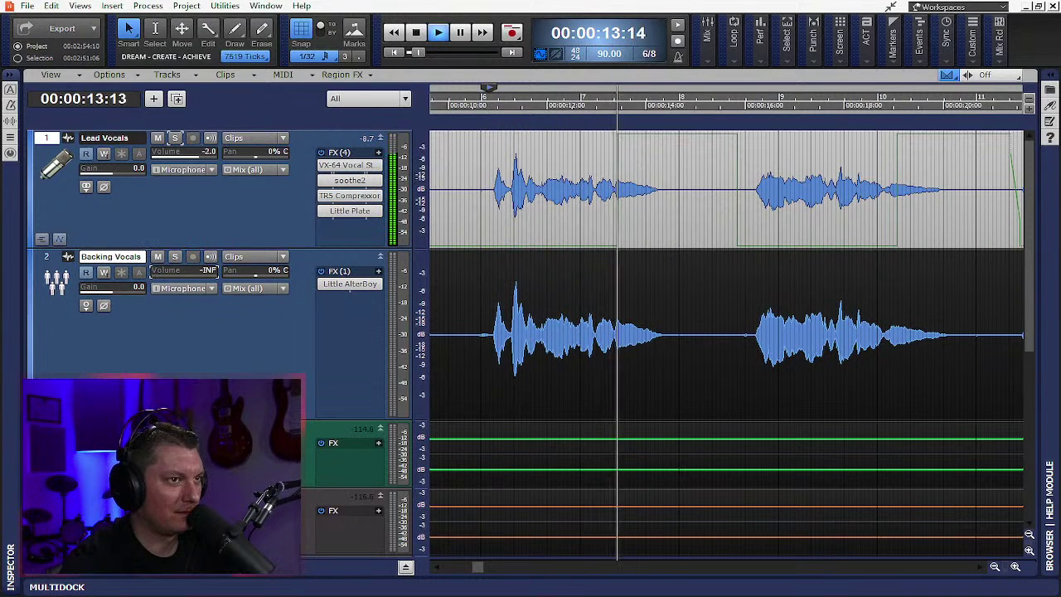
{"action": "left_click_drag", "start_coordinate": [154, 272], "coordinate": [181, 272]}
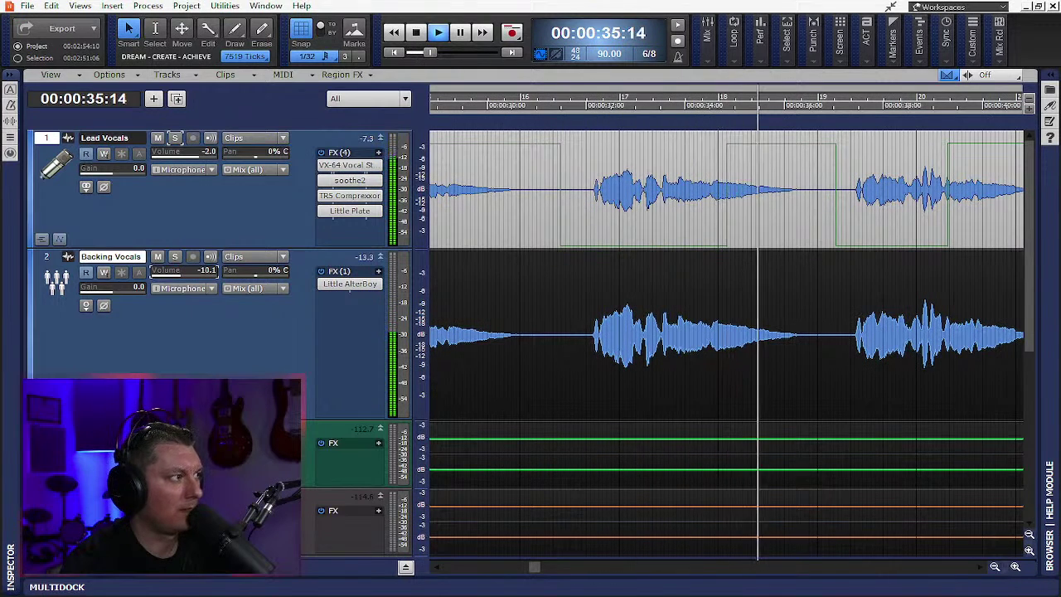
{"action": "key", "text": "space"}
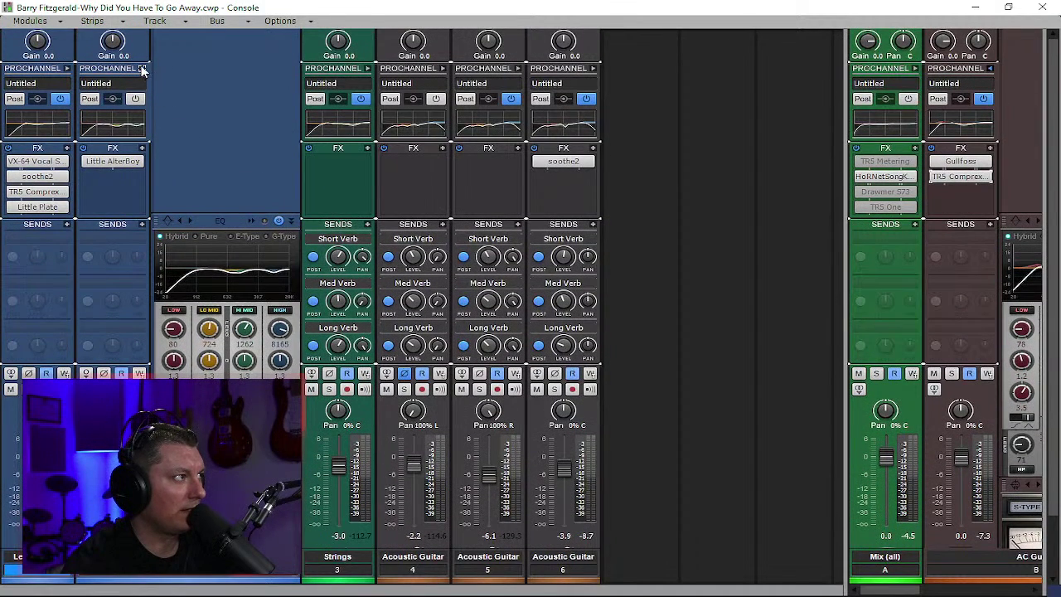
- Switch on the Backing Vocals ProChannel in the console, audition its EQ during playback, and collapse the expanded ProChannel
{"action": "left_click", "coordinate": [141, 68]}
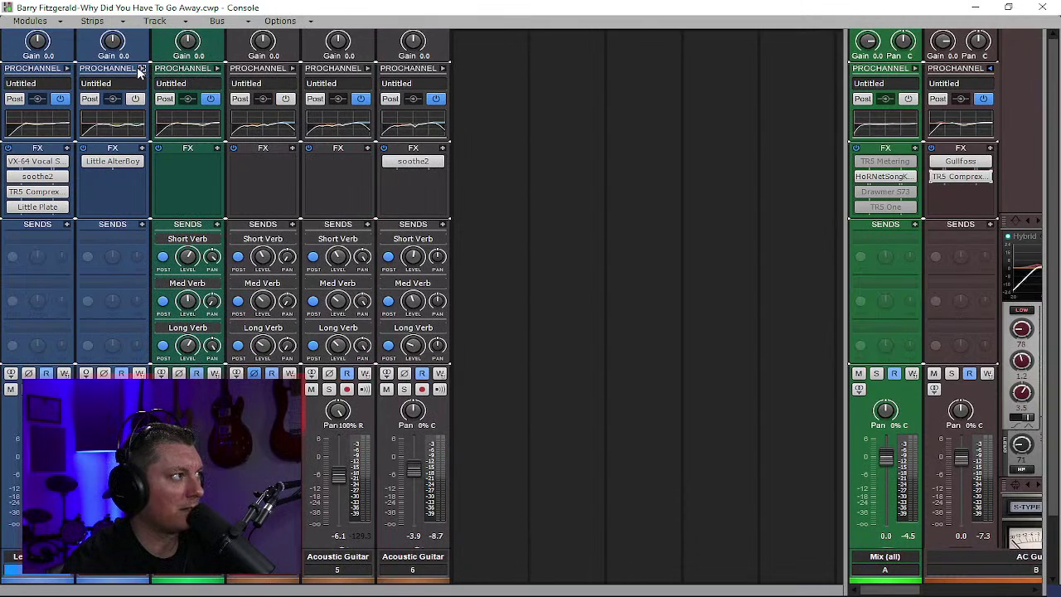
{"action": "left_click", "coordinate": [141, 68]}
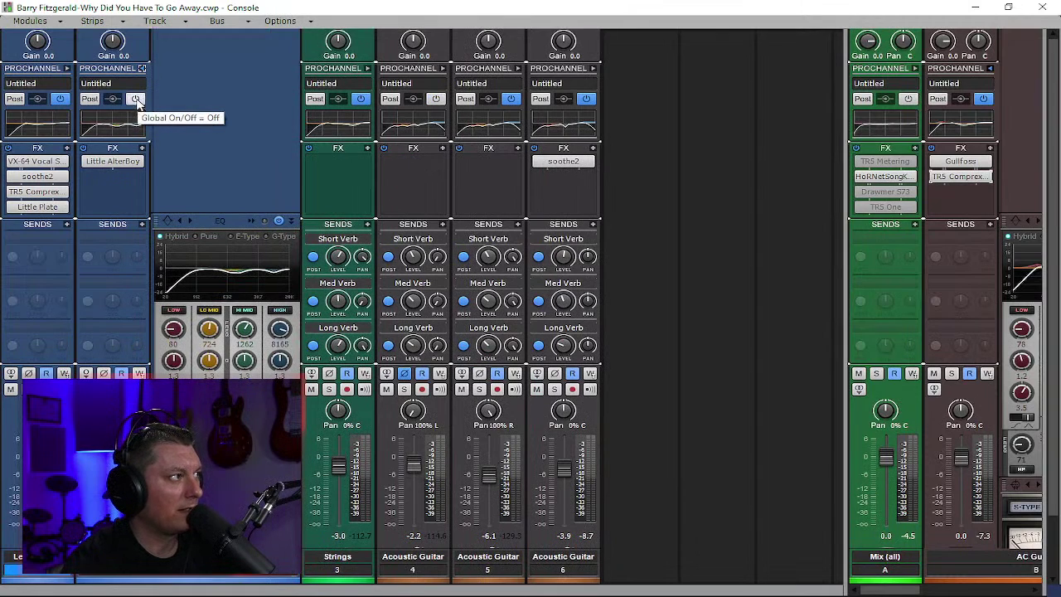
{"action": "left_click", "coordinate": [138, 99]}
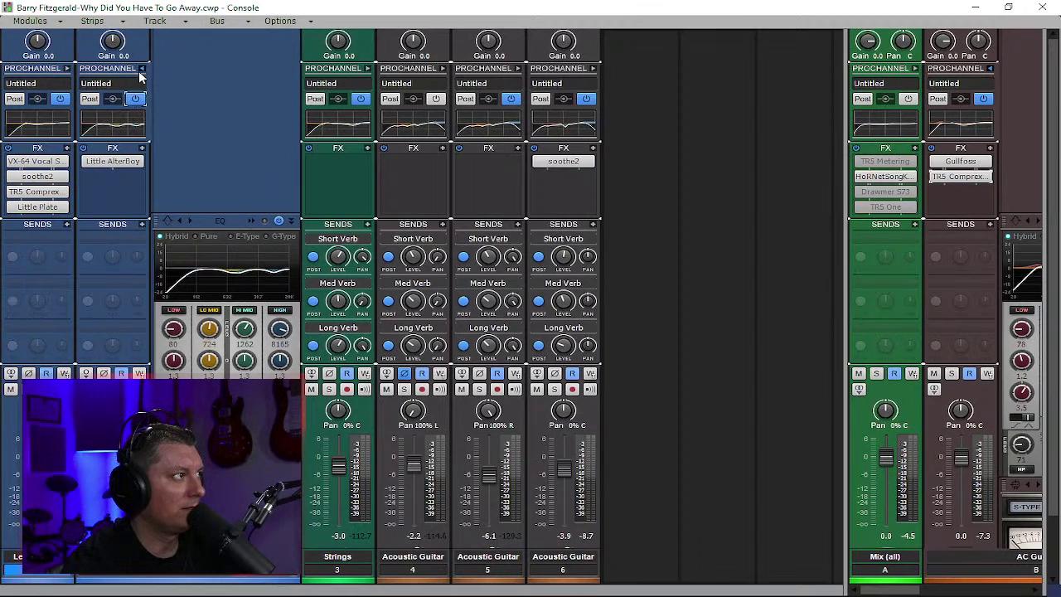
{"action": "key", "text": "space"}
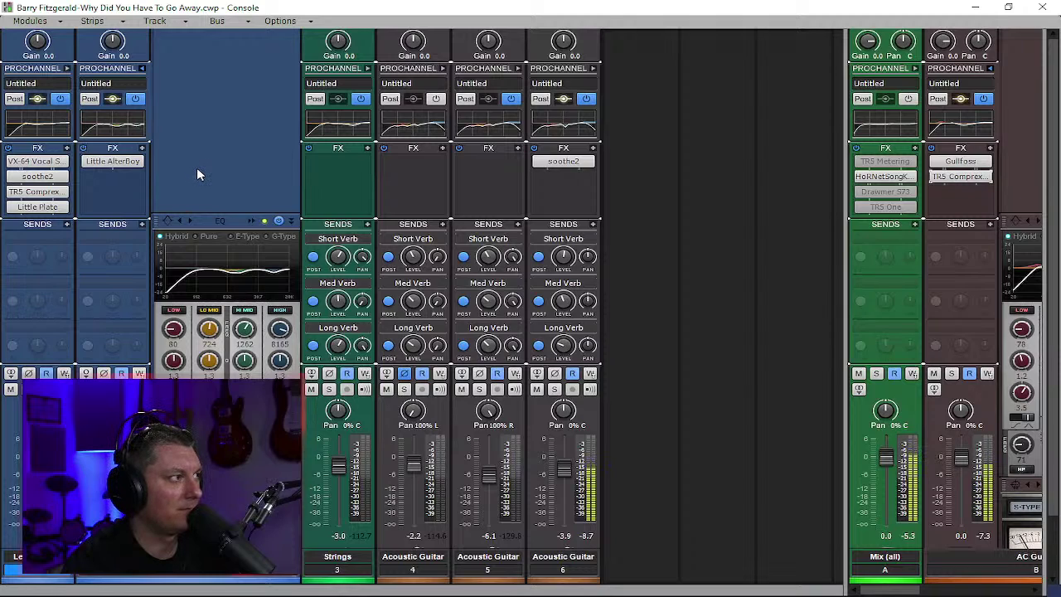
{"action": "left_click", "coordinate": [142, 68]}
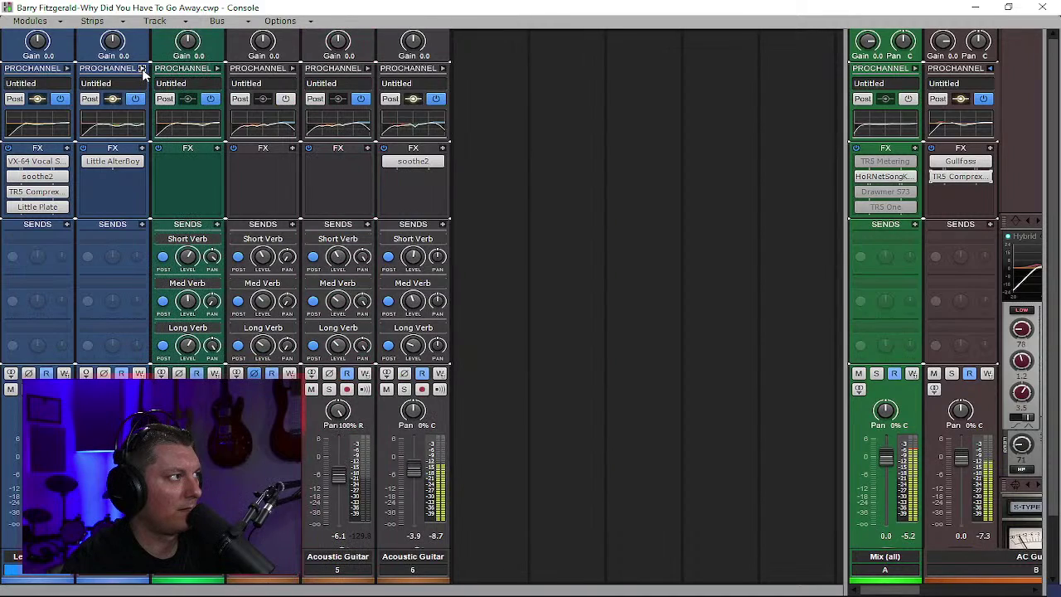
- Add a Short Verb send to the second blue track and set its level to about -13.8
{"action": "left_click", "coordinate": [143, 225]}
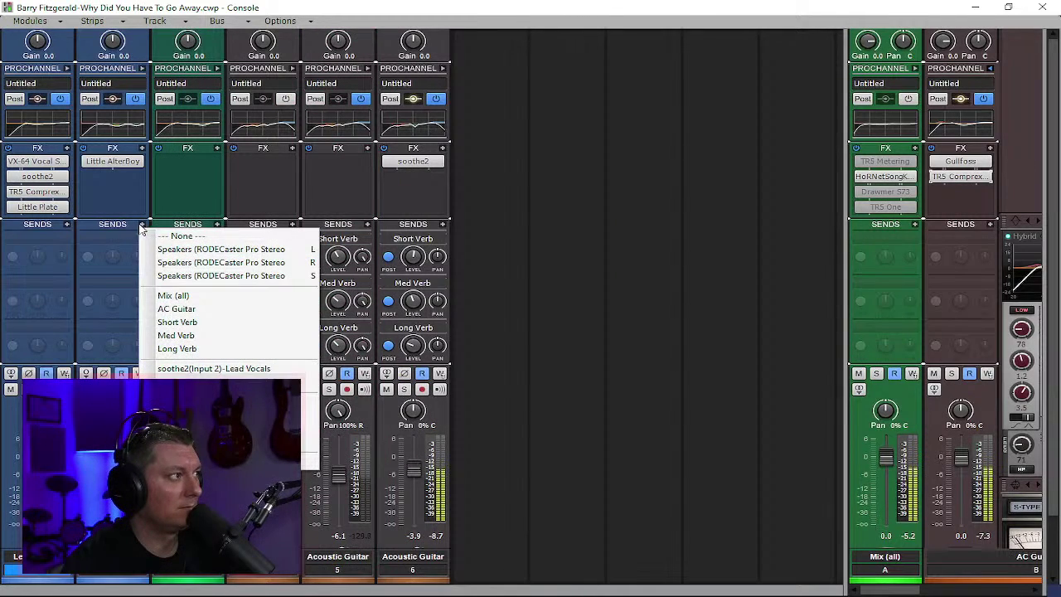
{"action": "left_click", "coordinate": [177, 323]}
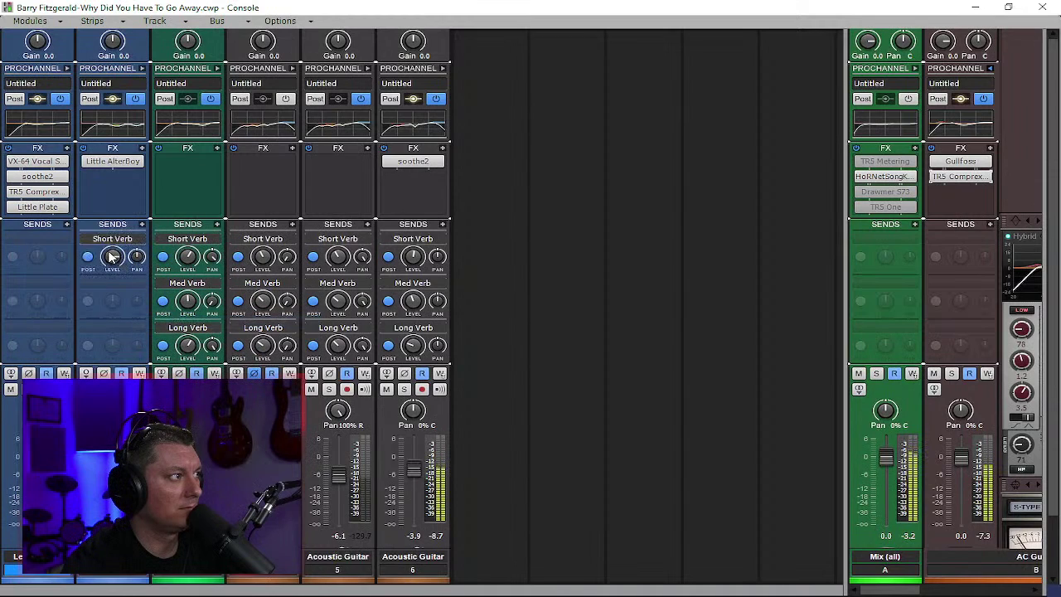
{"action": "mouse_move", "coordinate": [113, 257]}
{"action": "left_click_drag", "start_coordinate": [113, 256], "coordinate": [113, 254]}
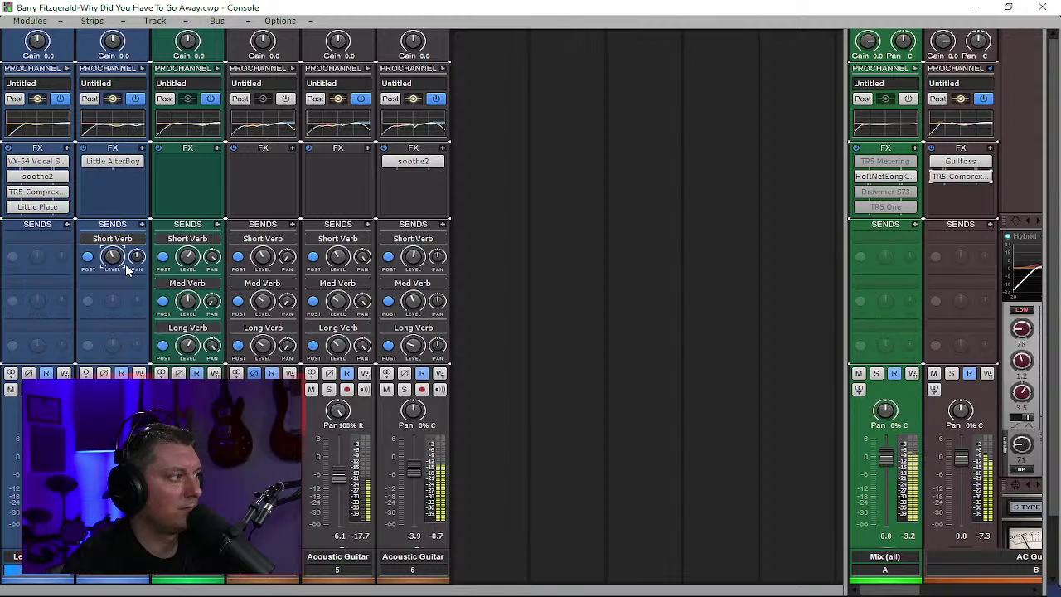
{"action": "key", "text": "space"}
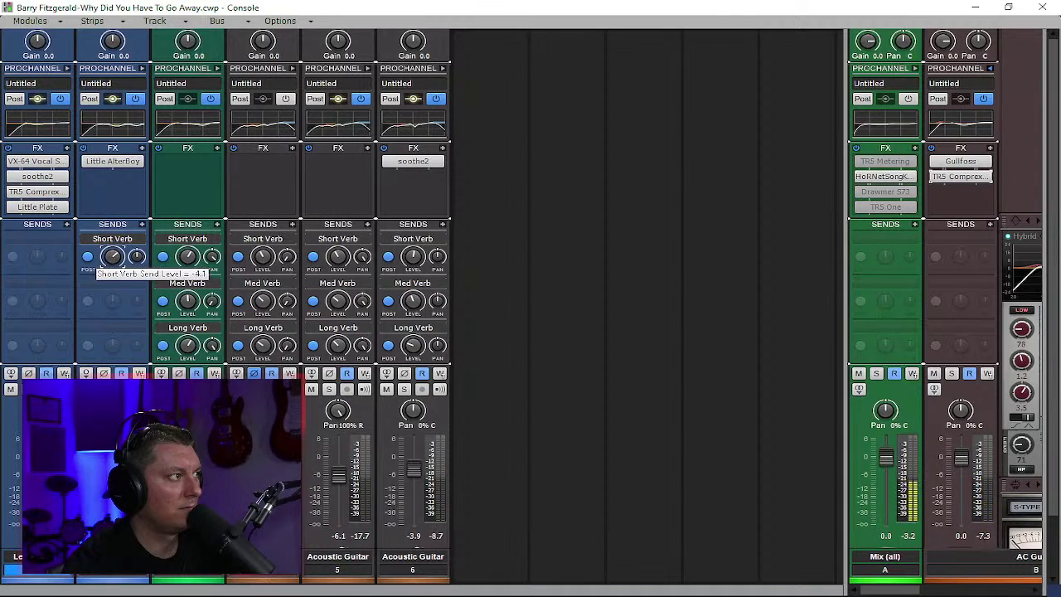
{"action": "mouse_move", "coordinate": [110, 262]}
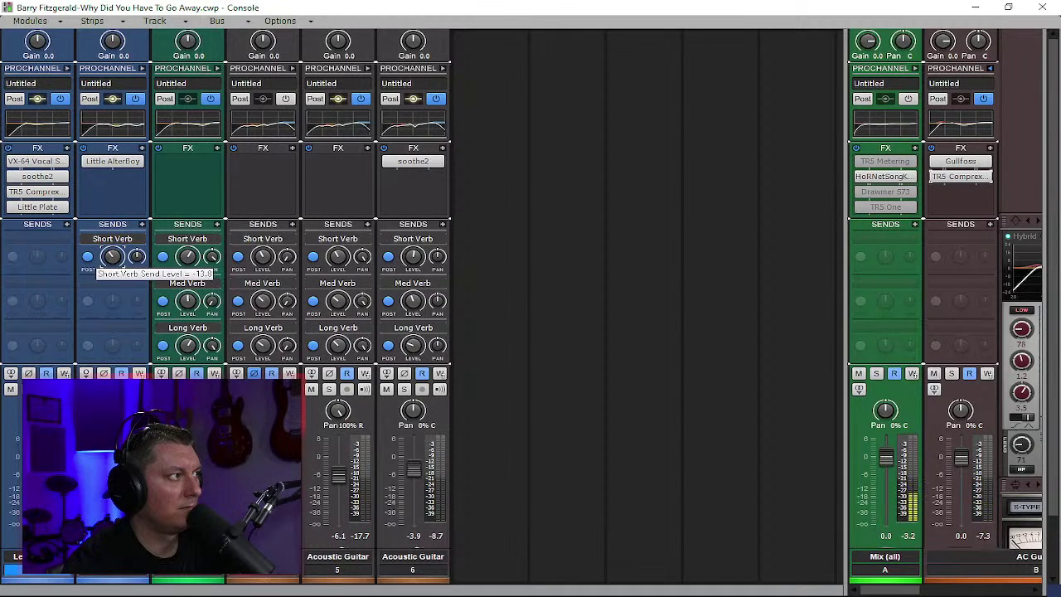
- Add a Med Verb send to the second blue track and adjust its send level
{"action": "left_click", "coordinate": [141, 224]}
{"action": "left_click", "coordinate": [175, 335]}
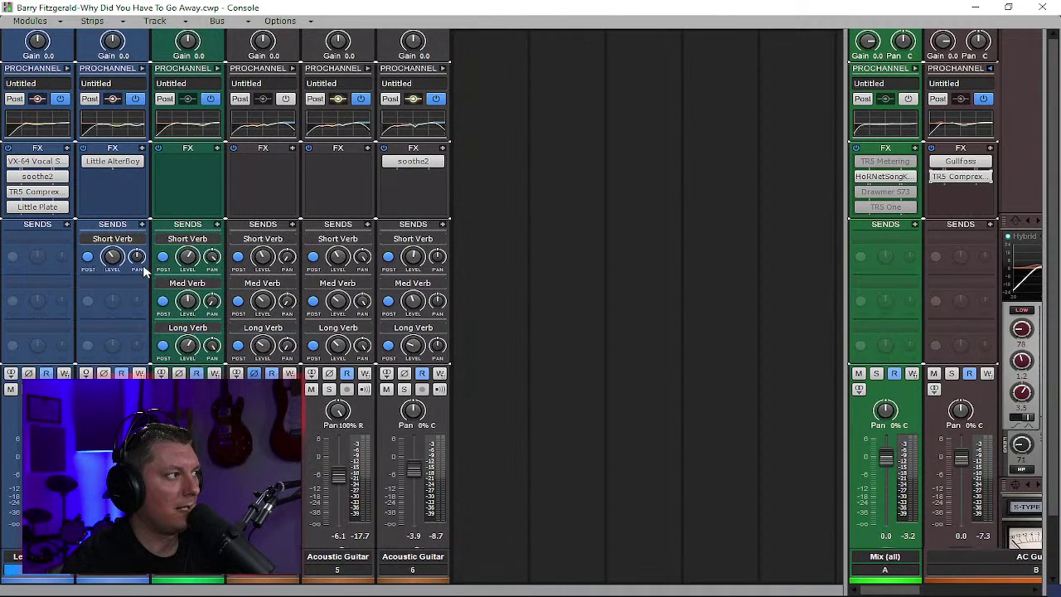
{"action": "mouse_move", "coordinate": [111, 304]}
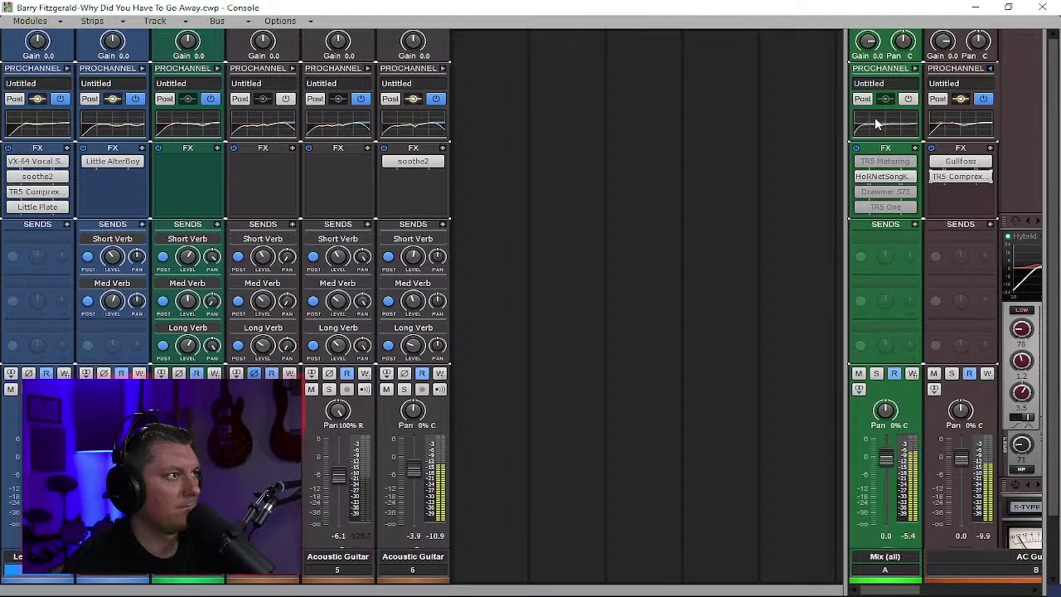
- Widen the bus section to show every bus through Long Verb, and review the EQ modules of the two blue tracks
{"action": "left_click_drag", "start_coordinate": [843, 125], "coordinate": [500, 143]}
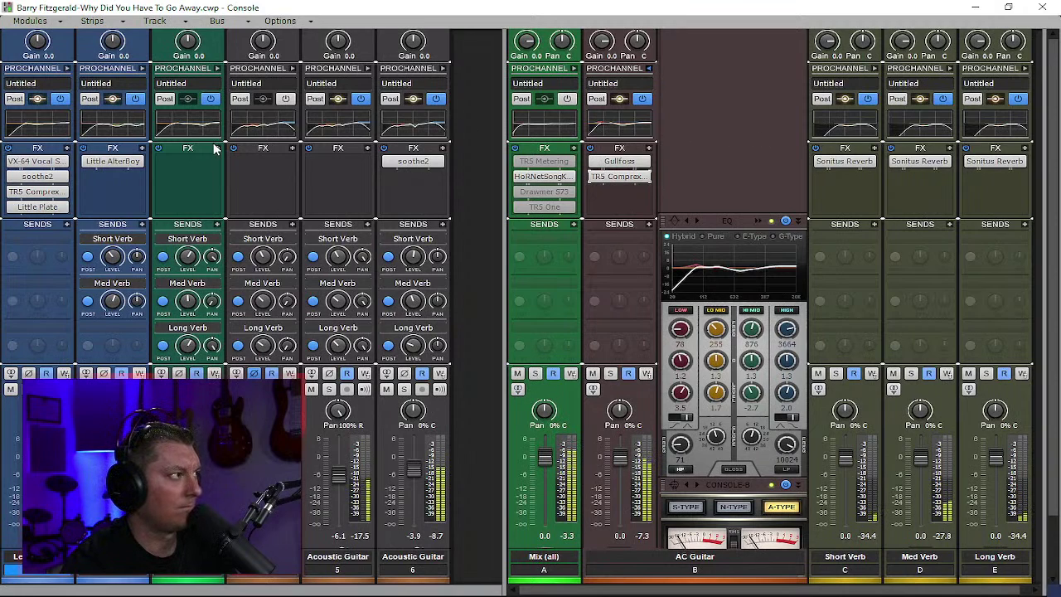
{"action": "left_click", "coordinate": [142, 68]}
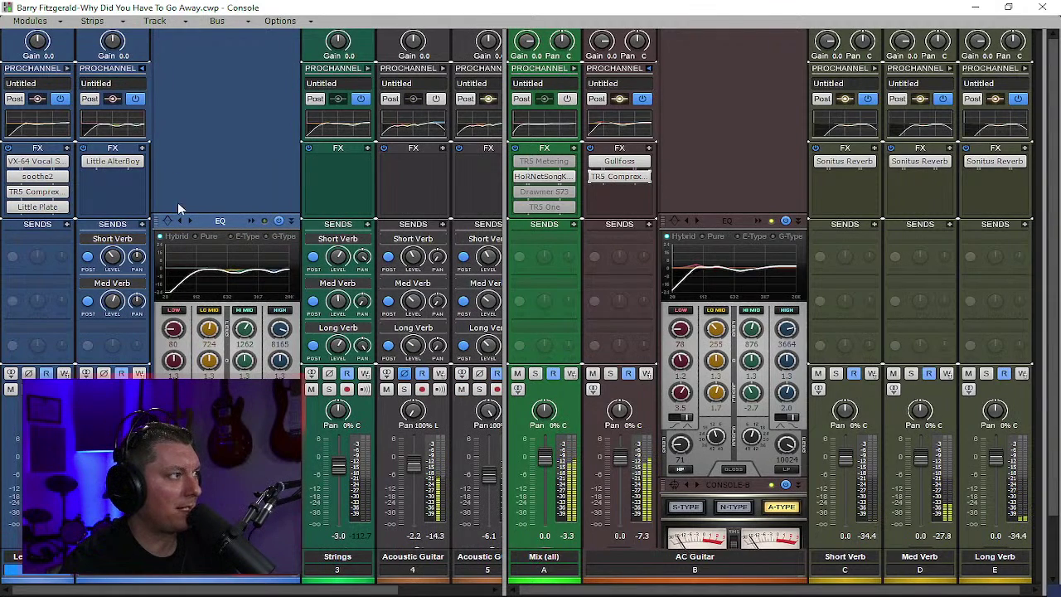
{"action": "left_click", "coordinate": [142, 68]}
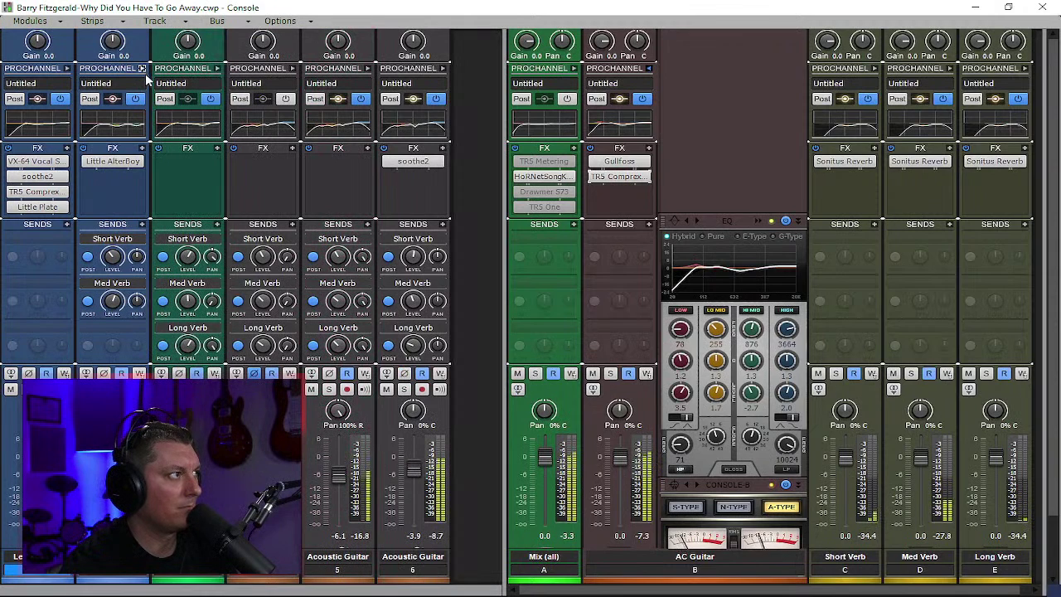
{"action": "left_click", "coordinate": [66, 68]}
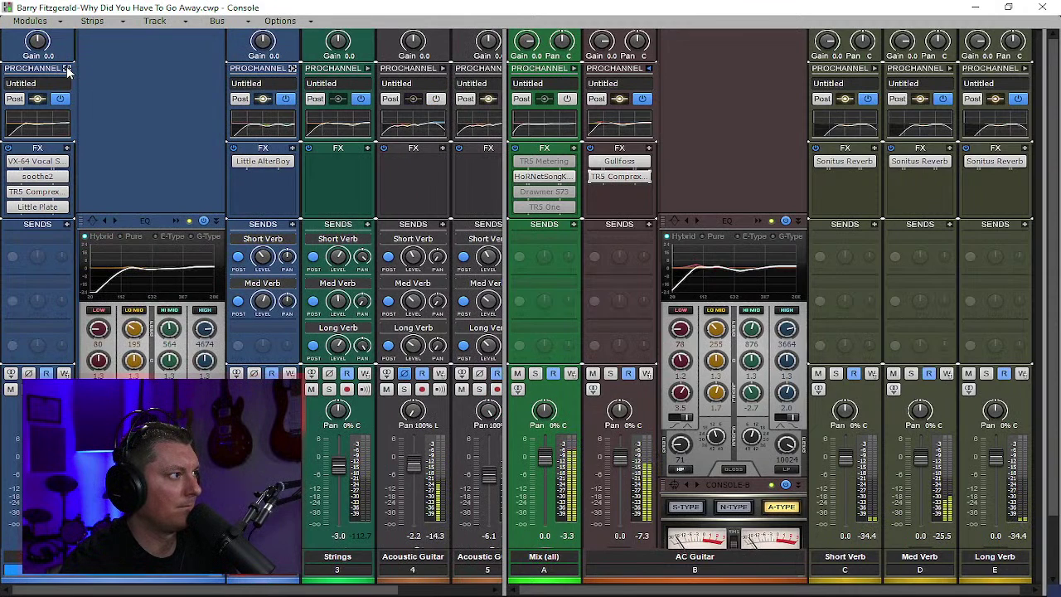
{"action": "left_click", "coordinate": [66, 68]}
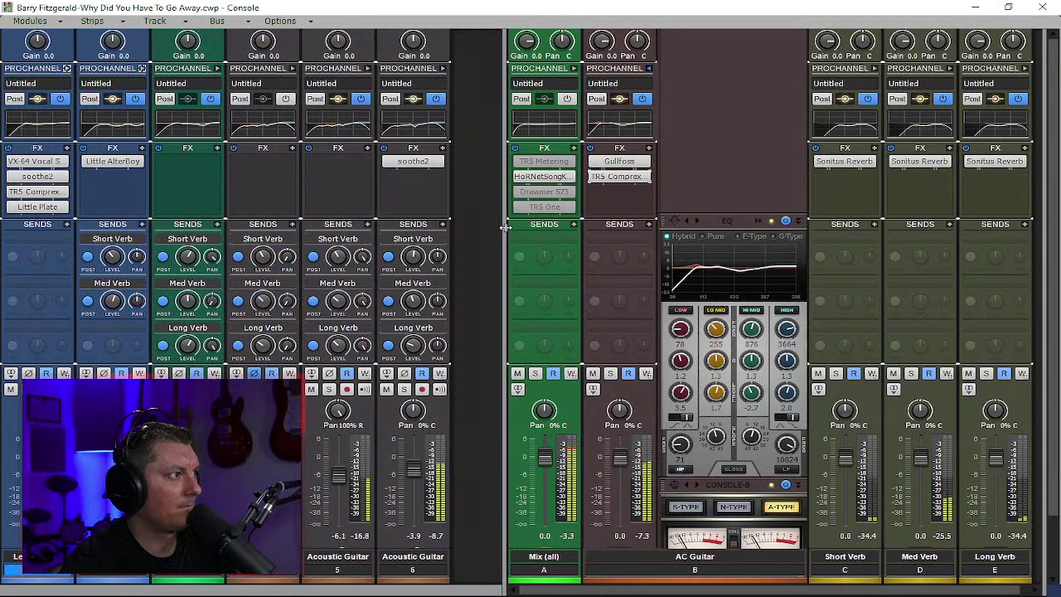
{"action": "left_click_drag", "start_coordinate": [503, 225], "coordinate": [455, 219]}
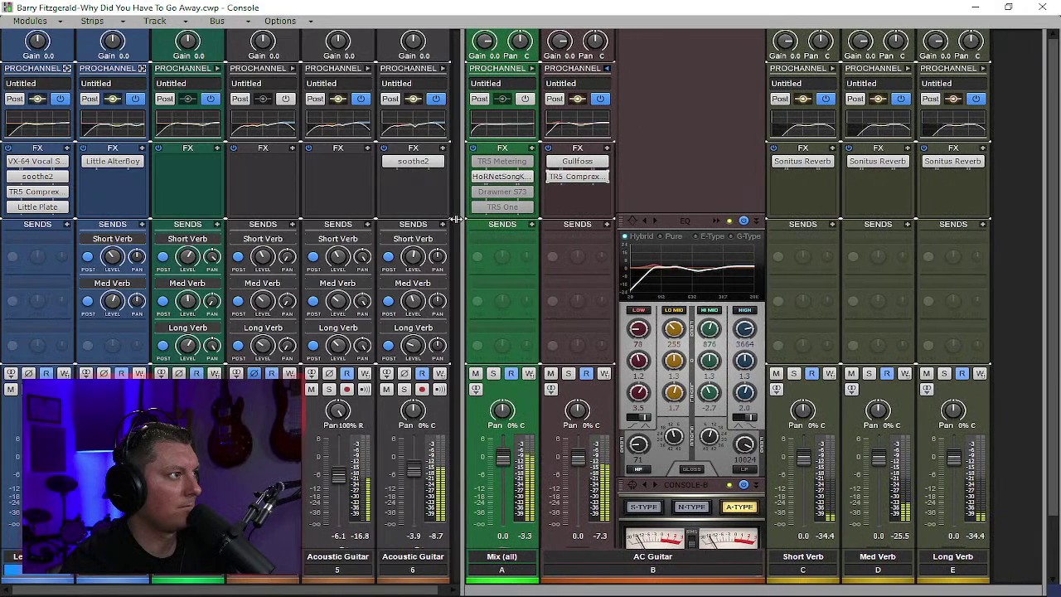
- Enable the Drawmer S73 on the Mix (all) bus and audition a wetter mix, returning the mix control to 5.0
{"action": "double_click", "coordinate": [502, 198]}
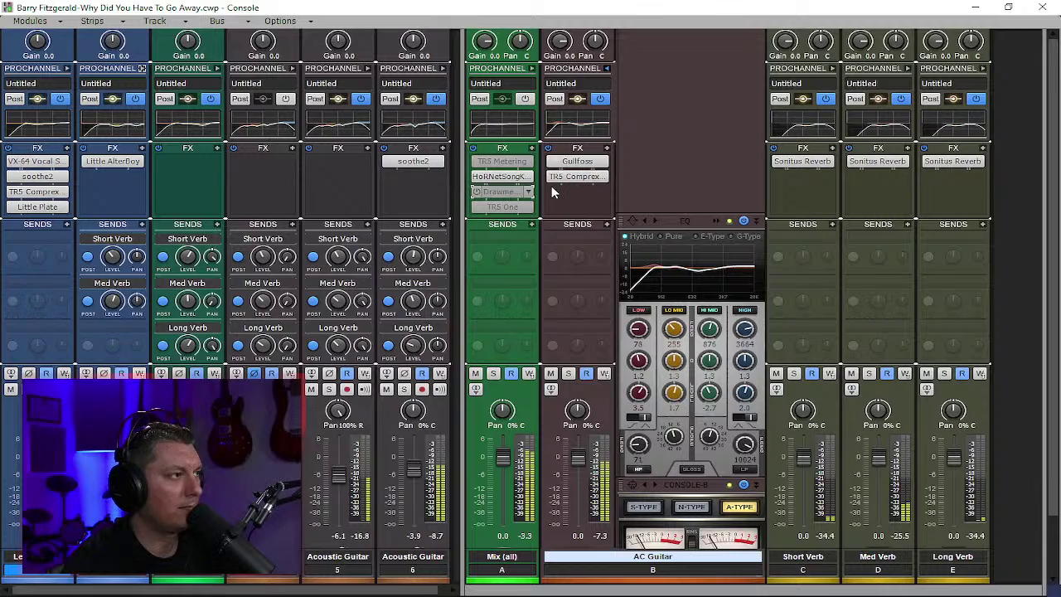
{"action": "left_click_drag", "start_coordinate": [458, 75], "coordinate": [821, 61]}
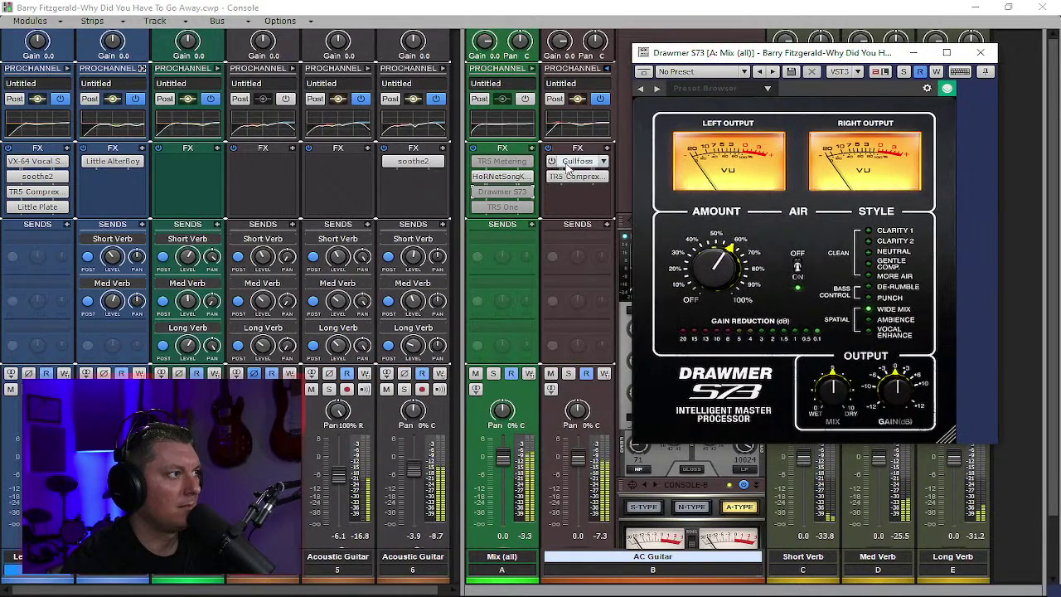
{"action": "left_click", "coordinate": [476, 192]}
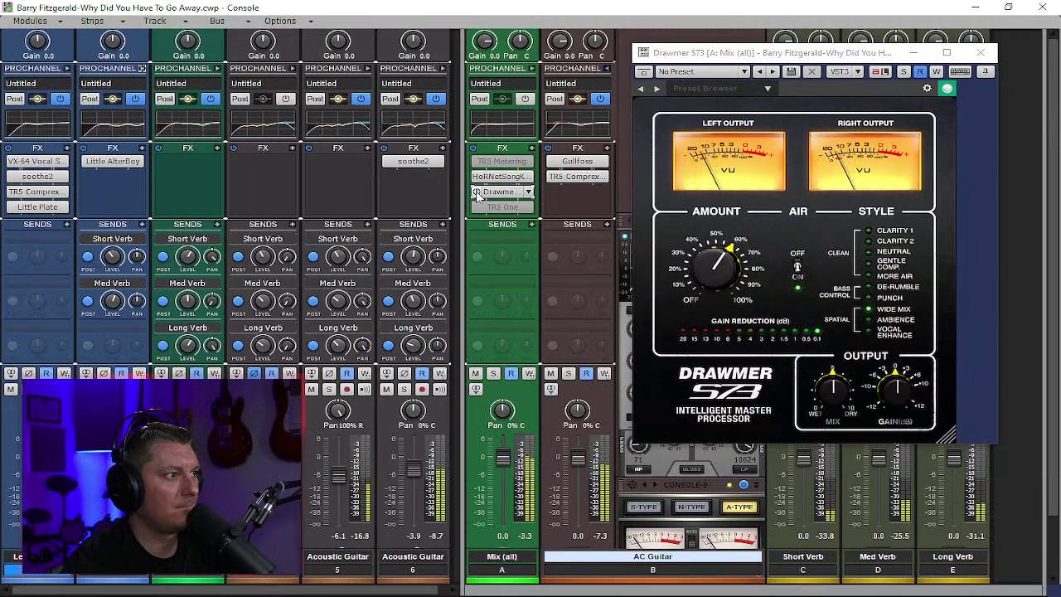
{"action": "mouse_move", "coordinate": [837, 386]}
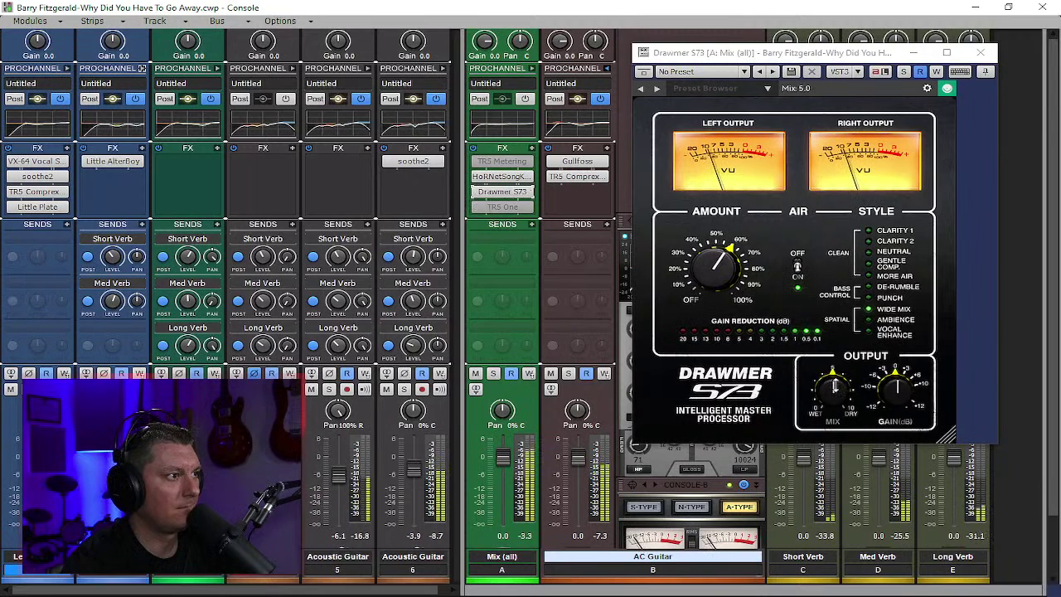
{"action": "left_click_drag", "start_coordinate": [835, 386], "coordinate": [832, 429]}
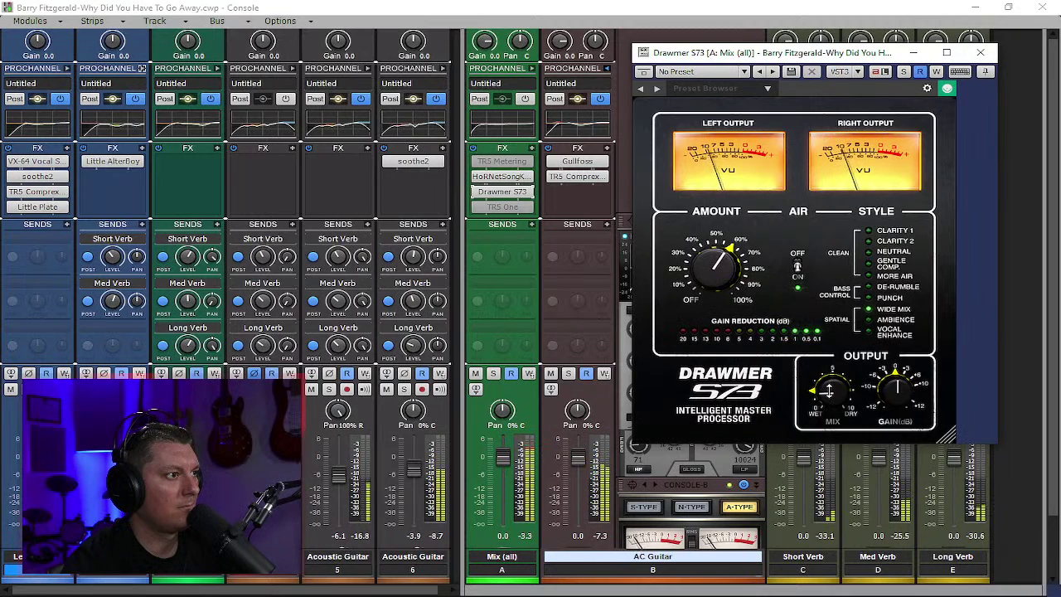
{"action": "left_click_drag", "start_coordinate": [829, 390], "coordinate": [810, 313]}
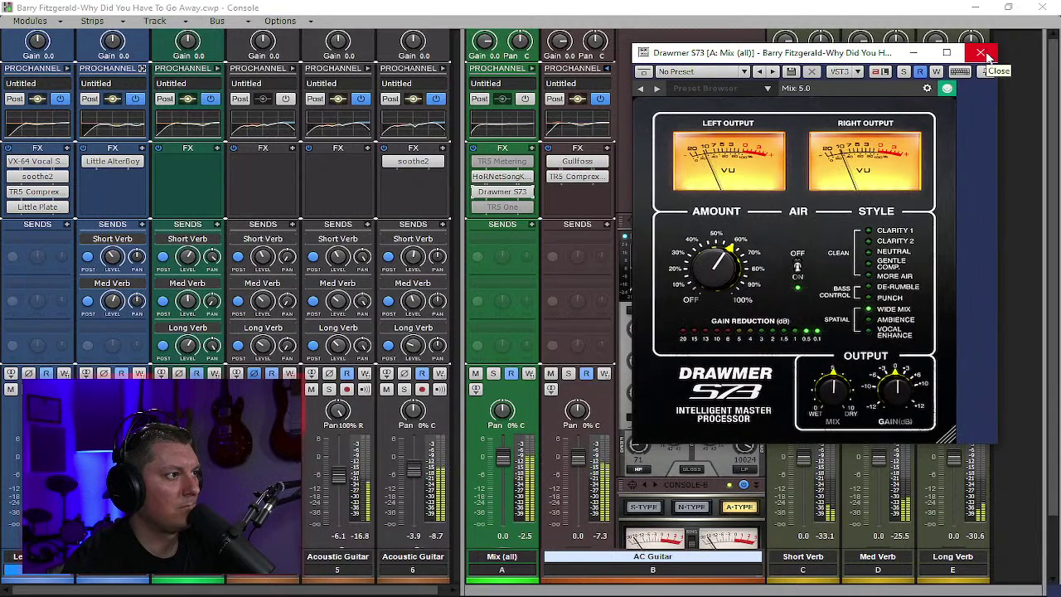
{"action": "left_click", "coordinate": [984, 54]}
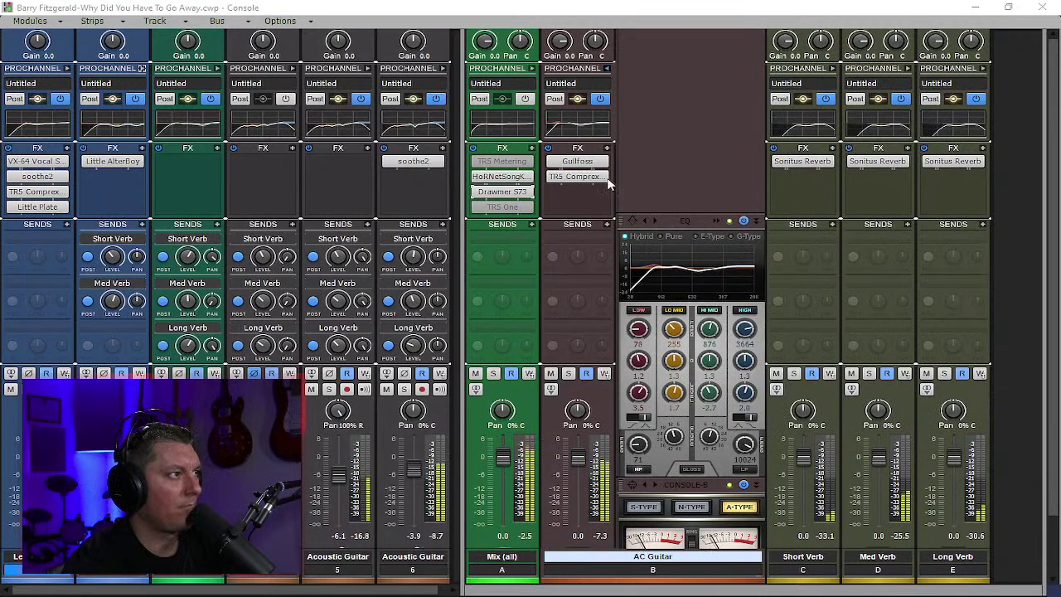
- Compare the Drawmer S73 with its mix fully wet during playback, and return the mix to 5.0
{"action": "double_click", "coordinate": [505, 194]}
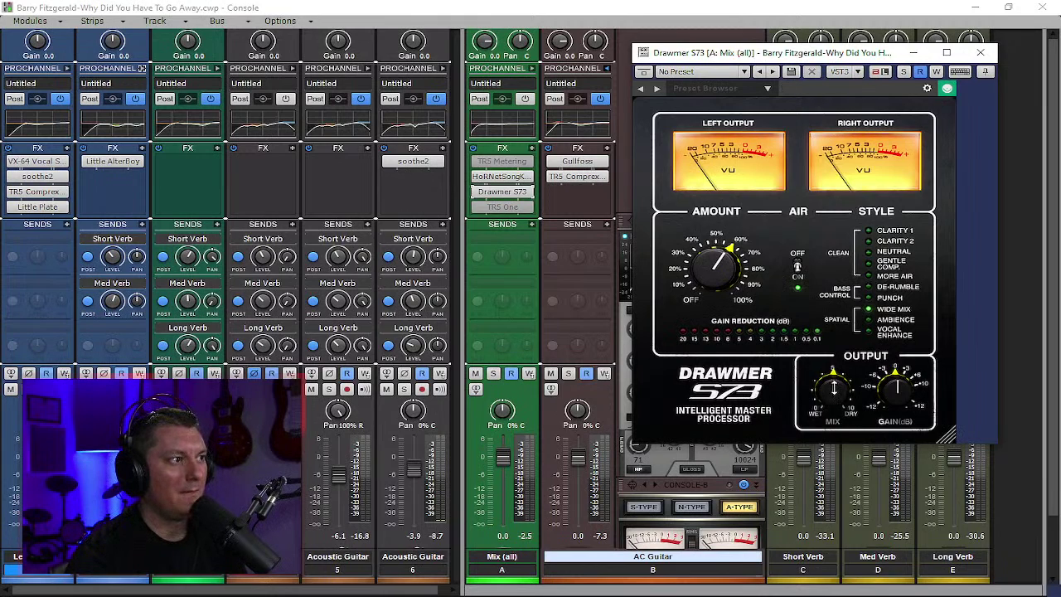
{"action": "left_click_drag", "start_coordinate": [833, 386], "coordinate": [835, 461]}
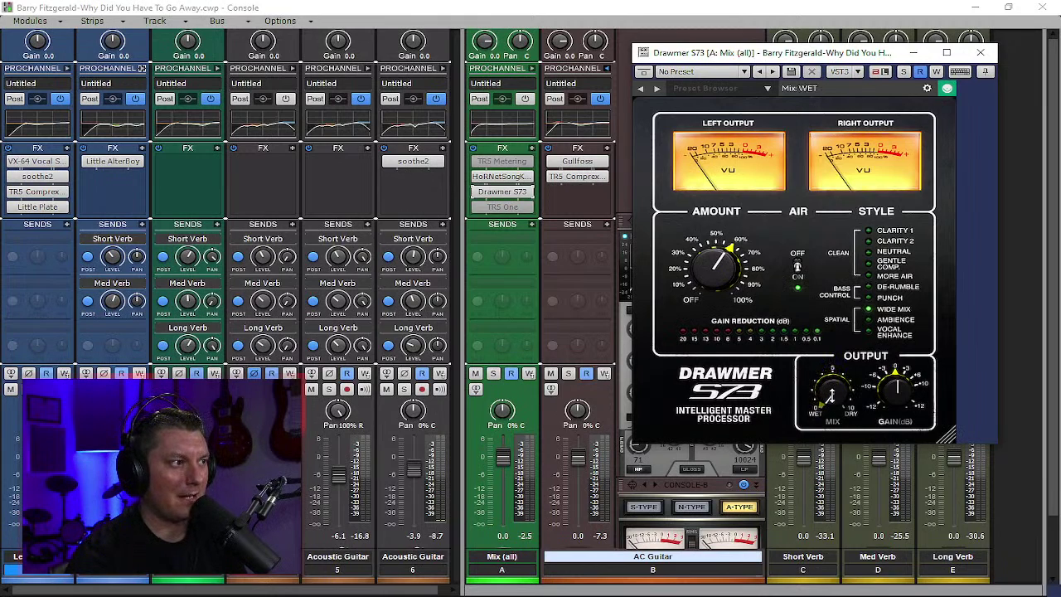
{"action": "key", "text": "space"}
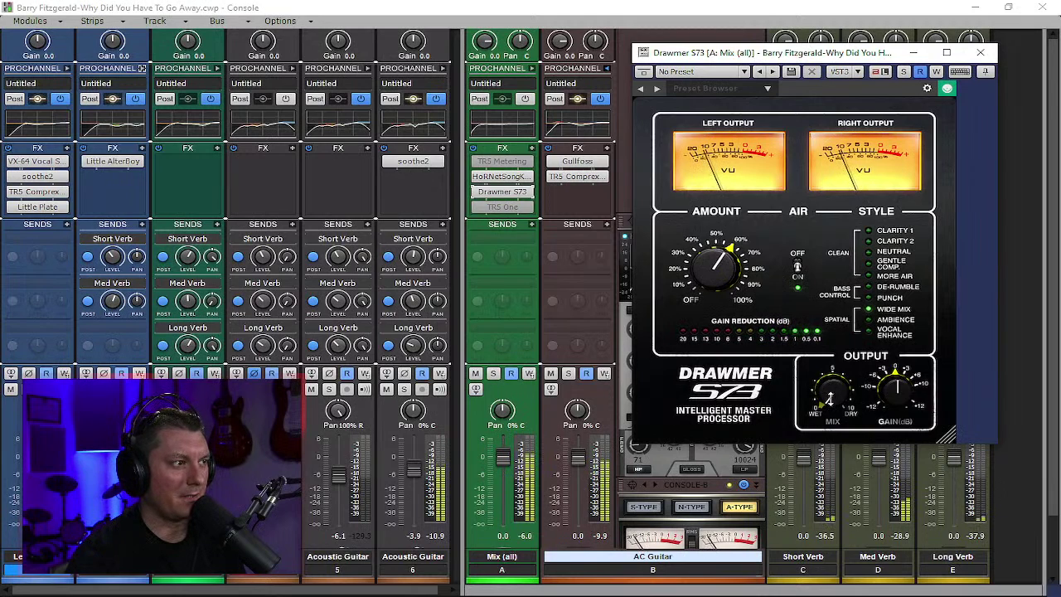
{"action": "left_click_drag", "start_coordinate": [829, 398], "coordinate": [817, 320]}
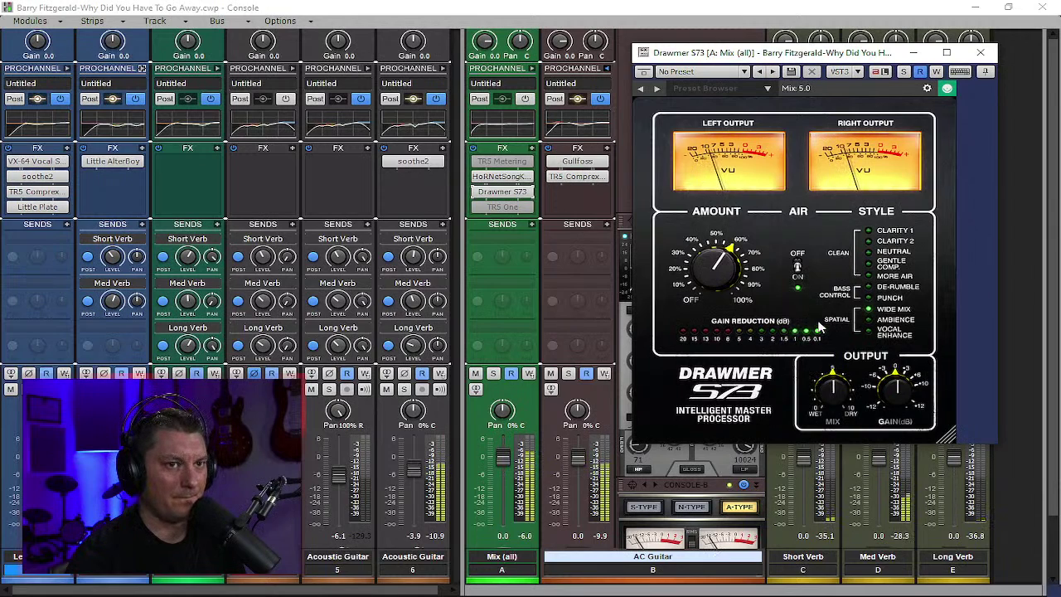
{"action": "left_click", "coordinate": [982, 54]}
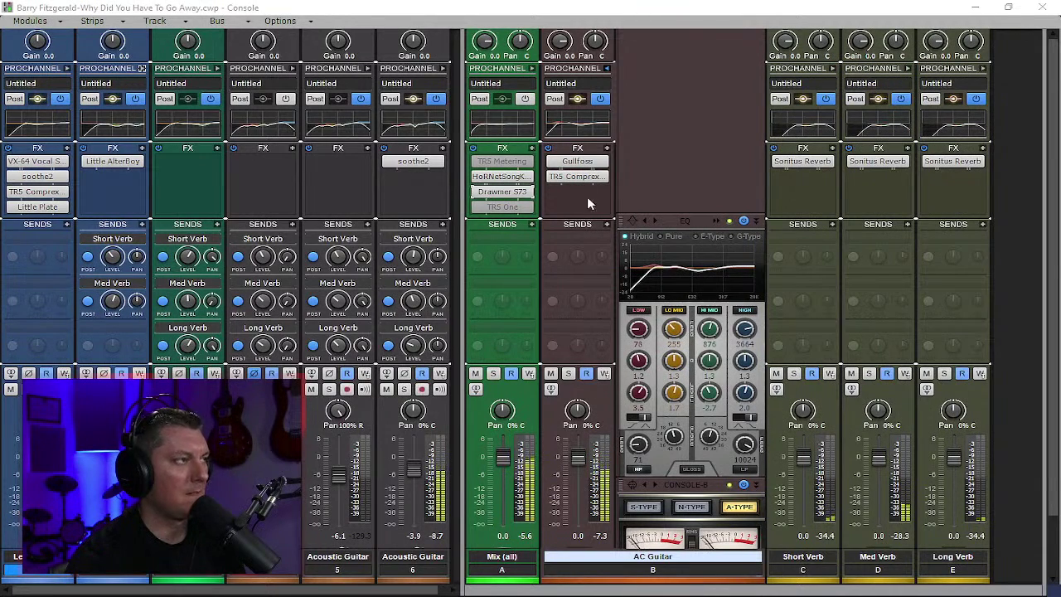
- Insert a Tape Emulator module into the Mix (all) bus ProChannel and place it between the EQ and Console-B modules
{"action": "left_click", "coordinate": [532, 68]}
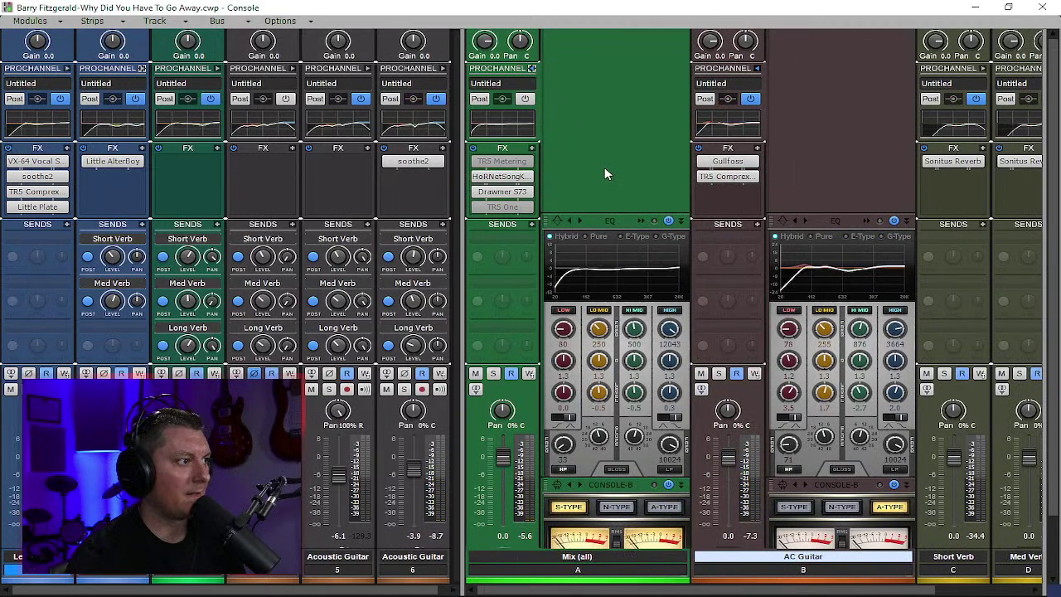
{"action": "right_click", "coordinate": [611, 200]}
{"action": "mouse_move", "coordinate": [669, 207]}
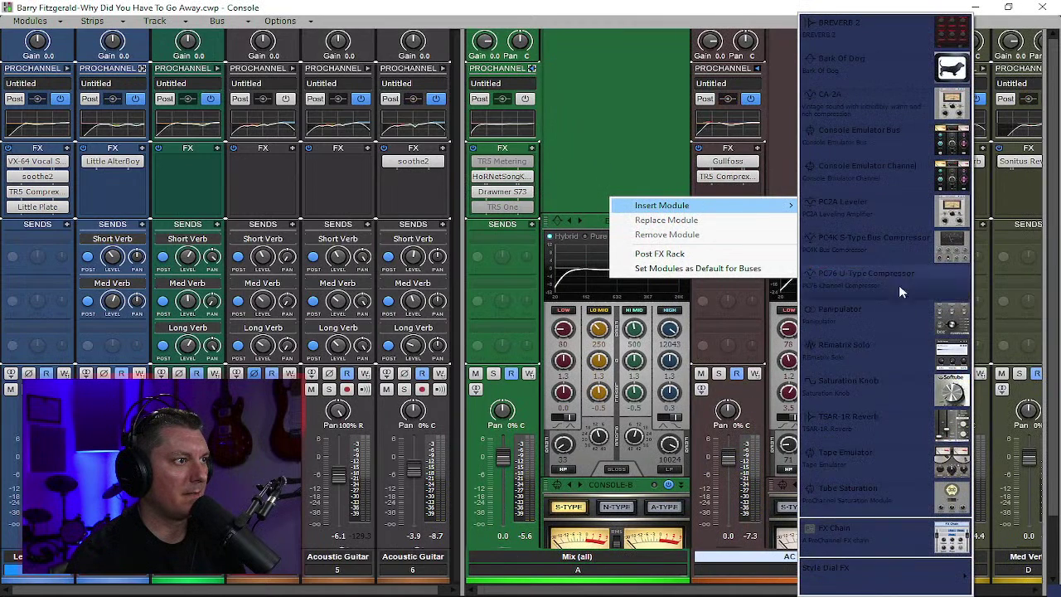
{"action": "left_click", "coordinate": [903, 463]}
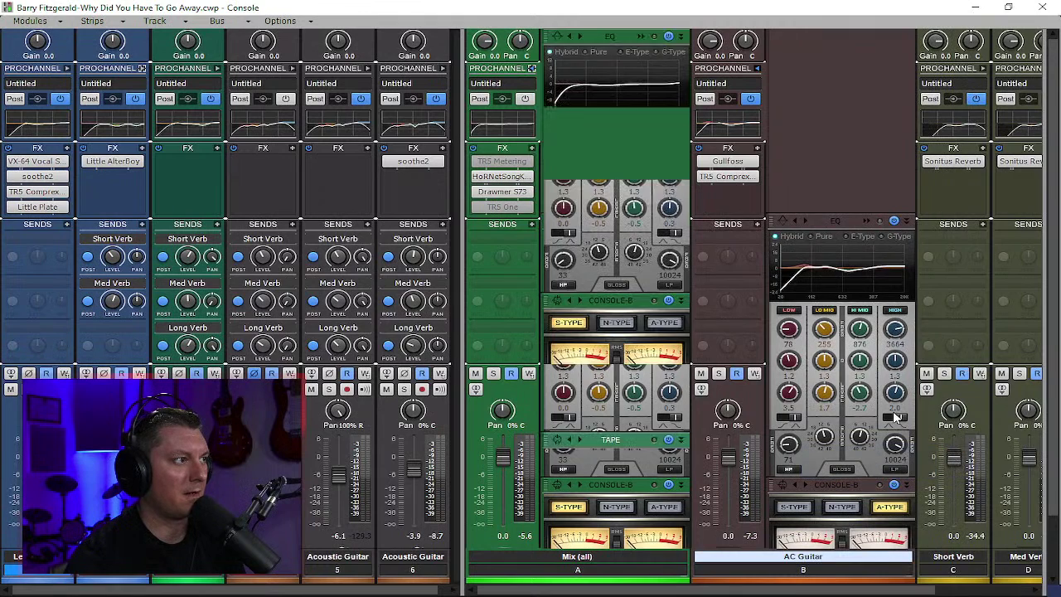
{"action": "left_click_drag", "start_coordinate": [606, 444], "coordinate": [620, 373]}
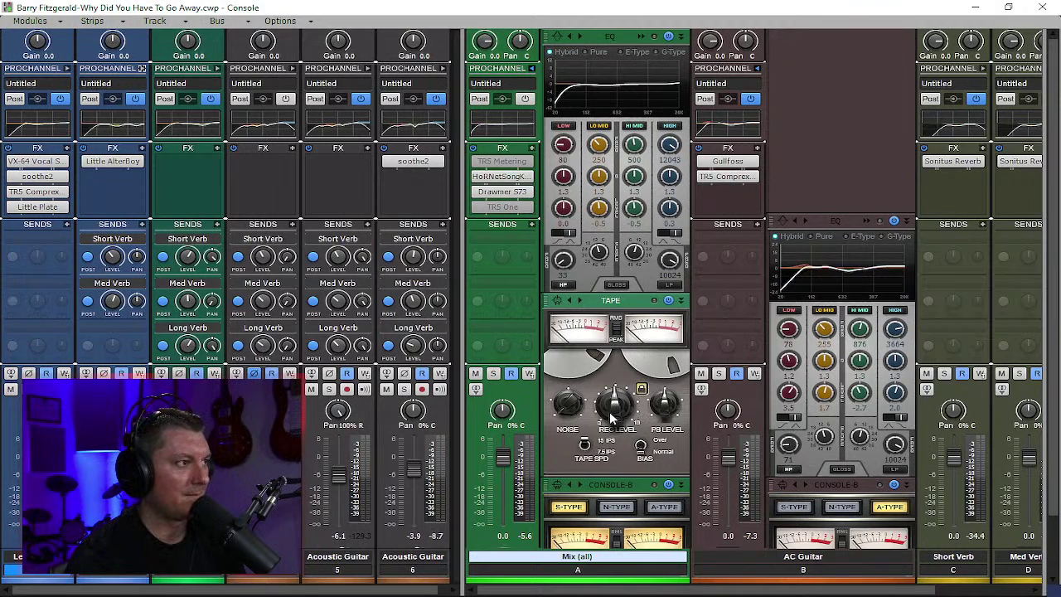
- Enable the Mix (all) bus ProChannel and raise the Tape Emulator's record level slightly while listening to playback
{"action": "key", "text": "space"}
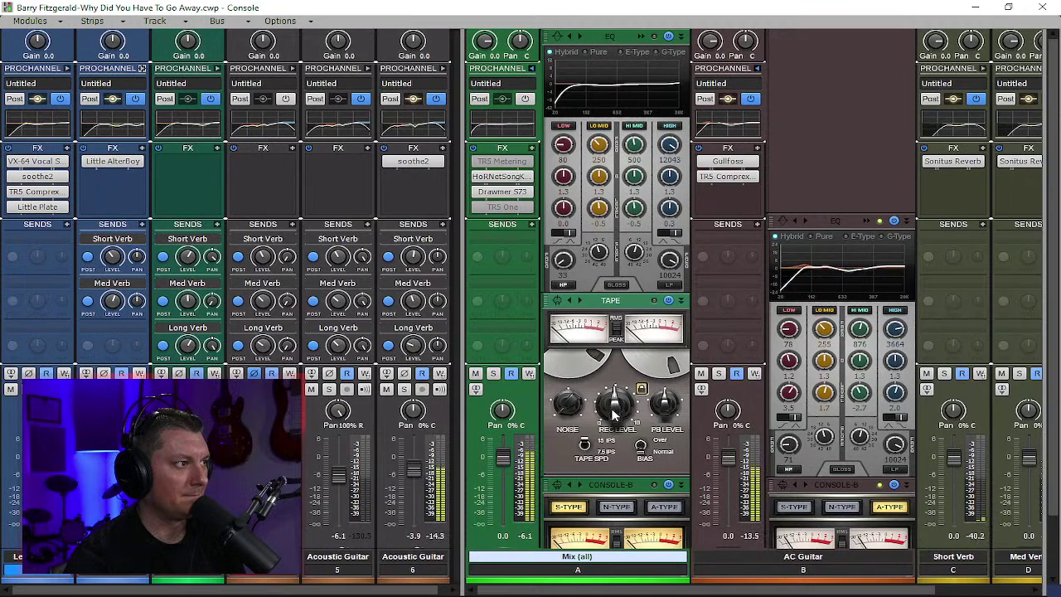
{"action": "left_click_drag", "start_coordinate": [613, 404], "coordinate": [608, 346]}
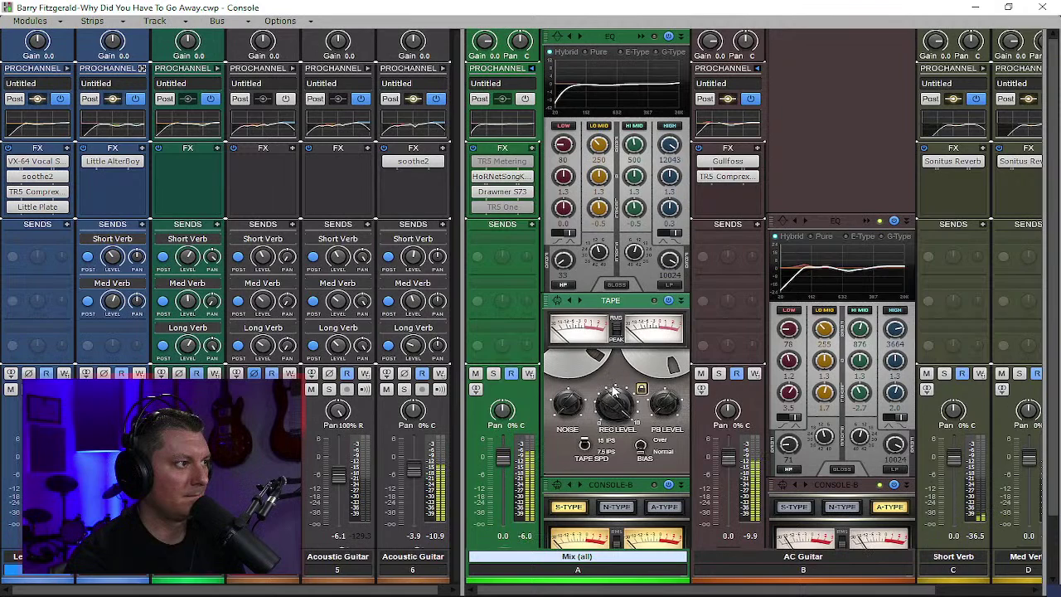
{"action": "left_click_drag", "start_coordinate": [611, 387], "coordinate": [616, 454]}
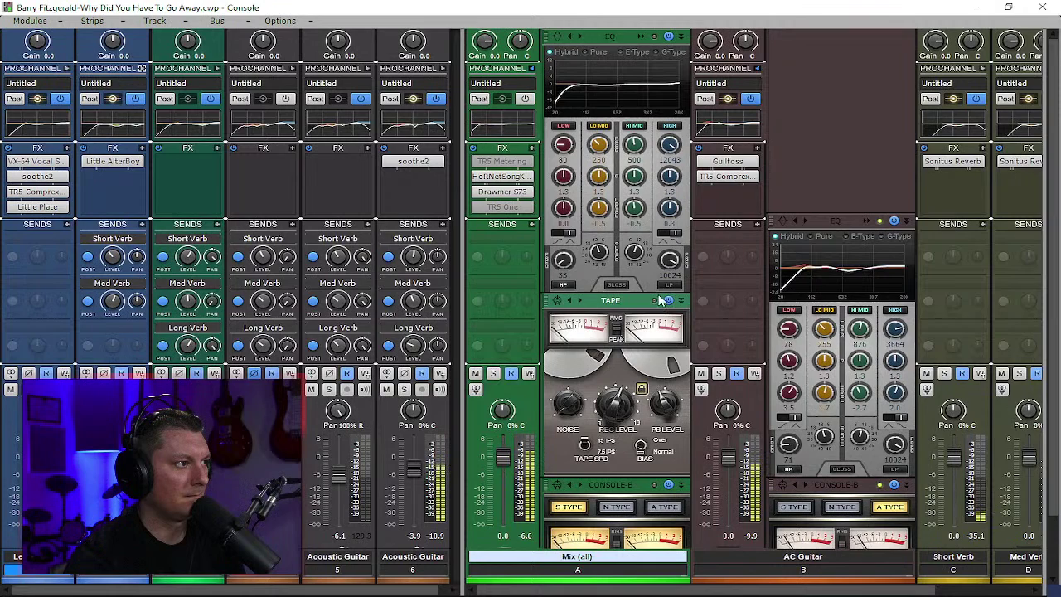
{"action": "left_click", "coordinate": [525, 99]}
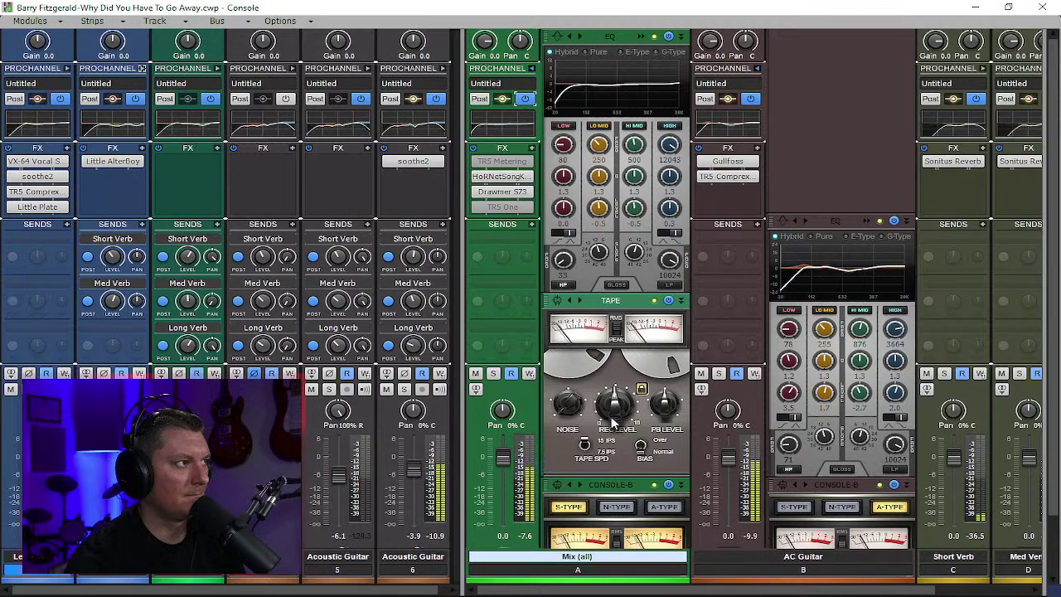
{"action": "left_click_drag", "start_coordinate": [614, 423], "coordinate": [609, 408]}
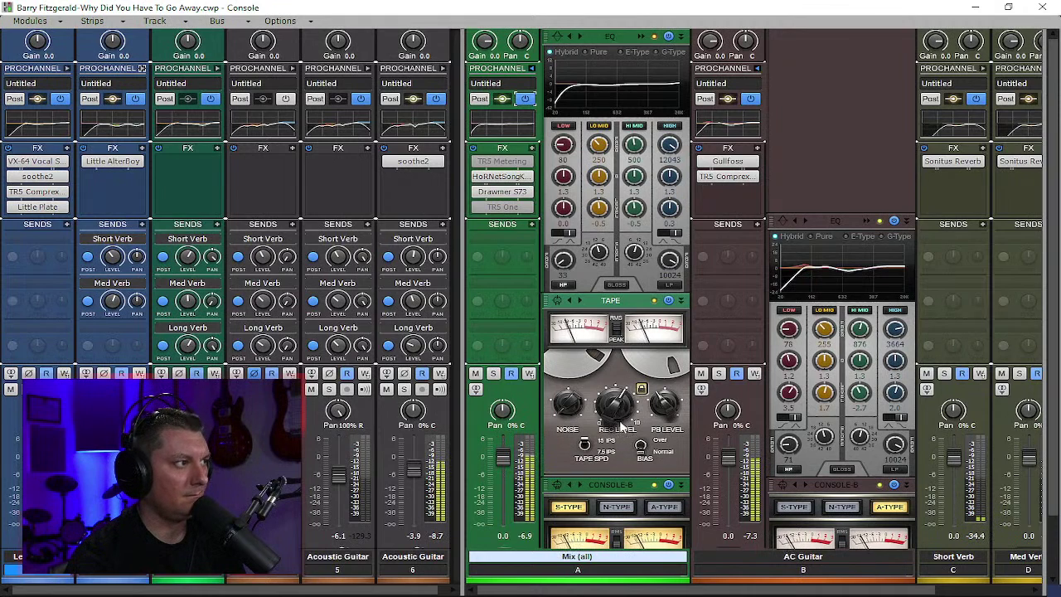
- Switch the Mix (all) bus's Console-B emulation to A-Type
{"action": "left_click", "coordinate": [662, 504]}
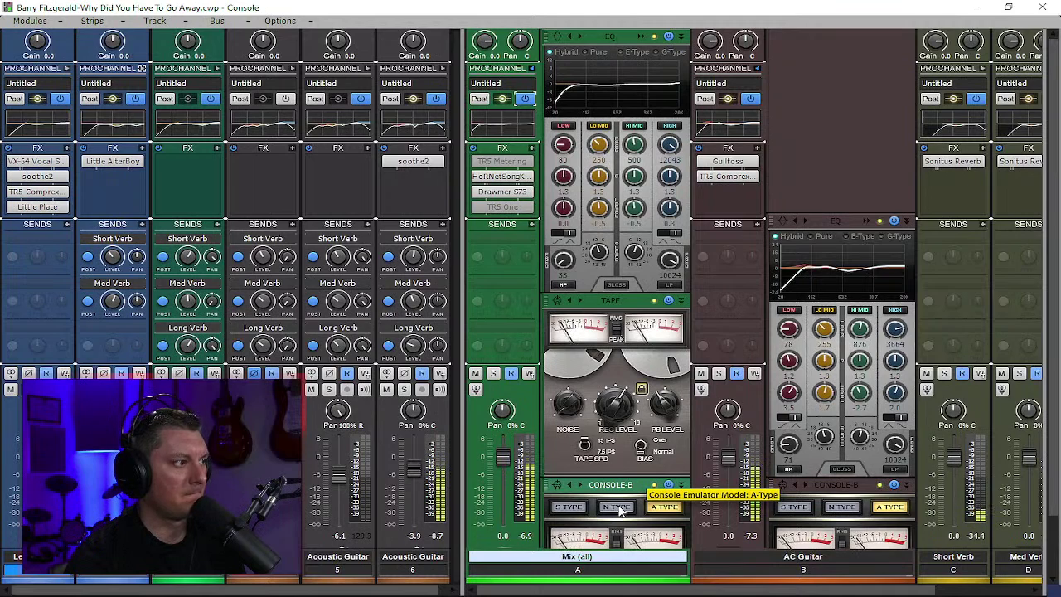
- Switch the Mix (all) bus's Console-B emulation to S-Type
{"action": "left_click", "coordinate": [570, 507]}
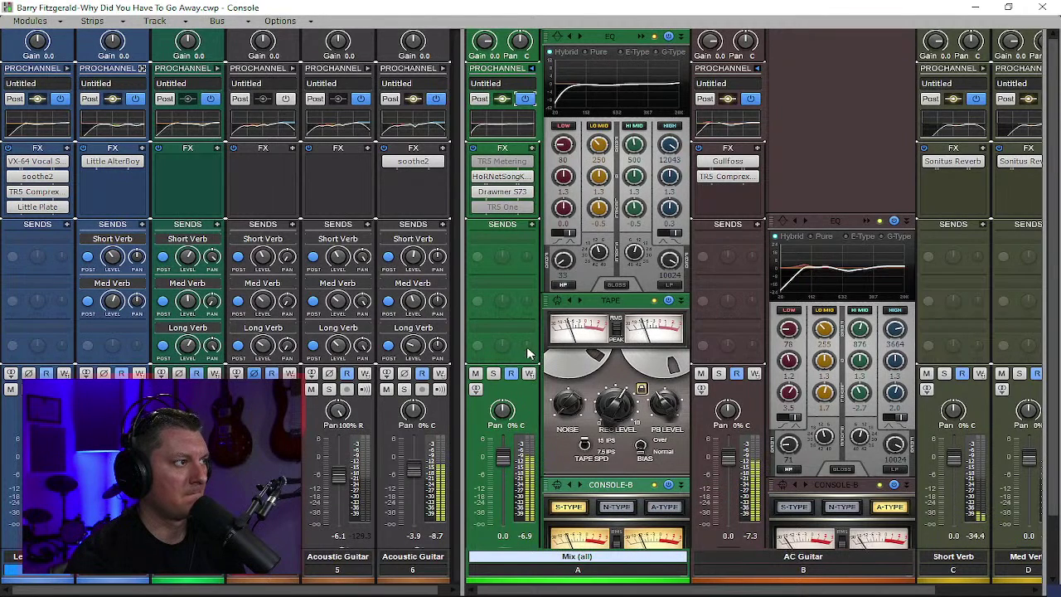
{"action": "scroll", "coordinate": [652, 197], "scroll_direction": "up", "scroll_amount": 5}
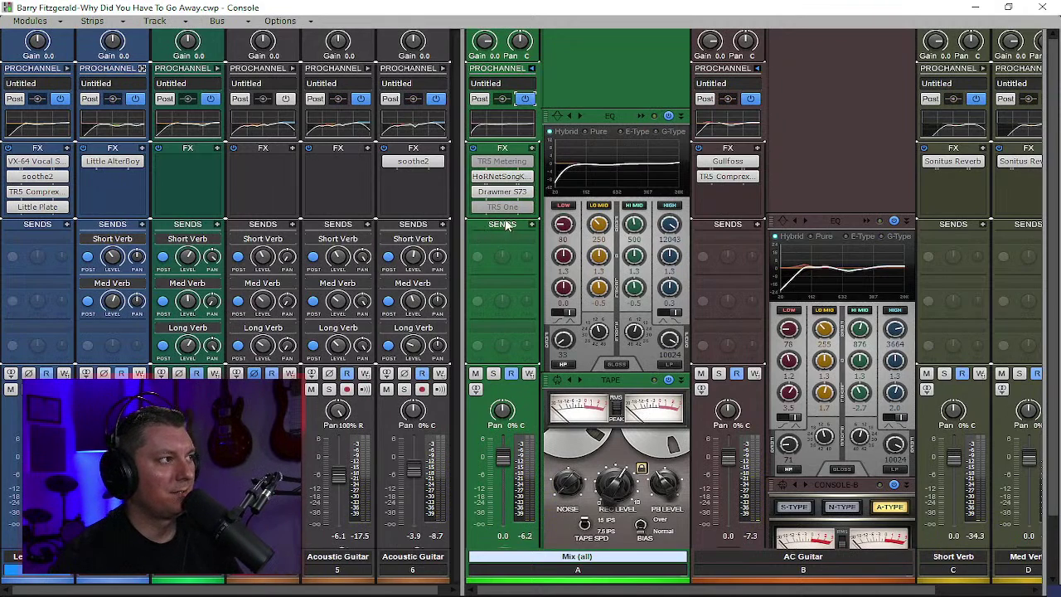
- Enable the TR5 Metering plug-in on the Mix (all) bus and check the mix levels in its meters
{"action": "double_click", "coordinate": [498, 165]}
{"action": "left_click_drag", "start_coordinate": [986, 53], "coordinate": [764, 62]}
{"action": "key", "text": "space"}
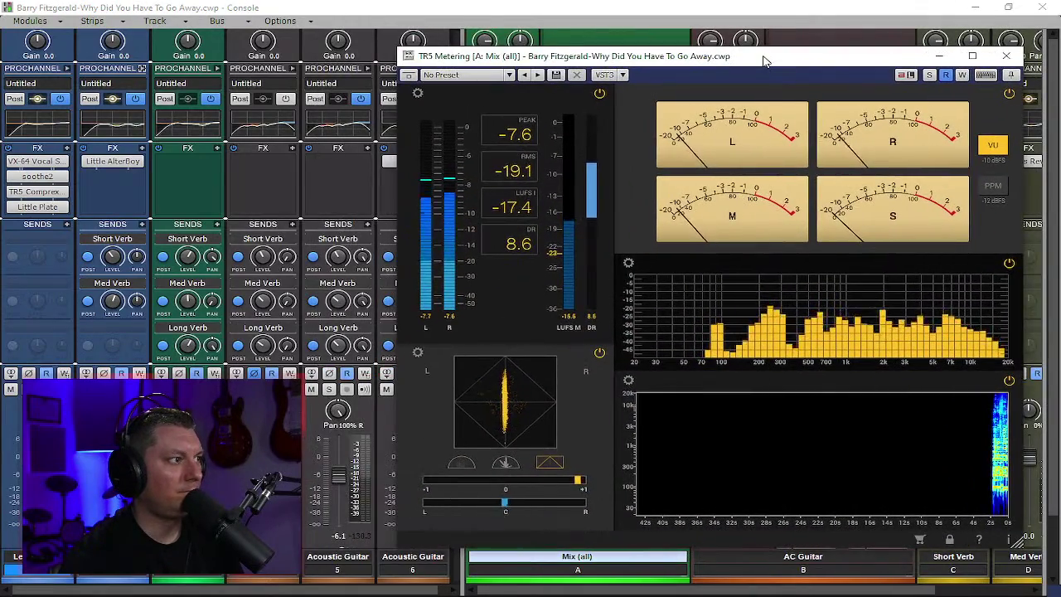
{"action": "left_click", "coordinate": [1005, 57]}
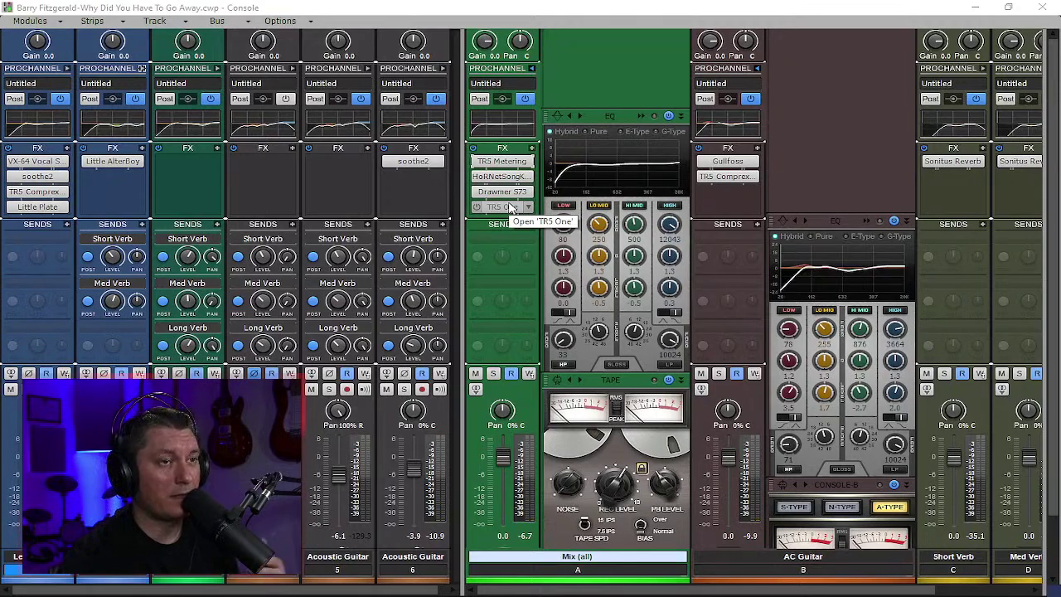
- Inspect the TR5 One plug-in on the Mix (all) bus and delete it from the effects rack
{"action": "double_click", "coordinate": [493, 211]}
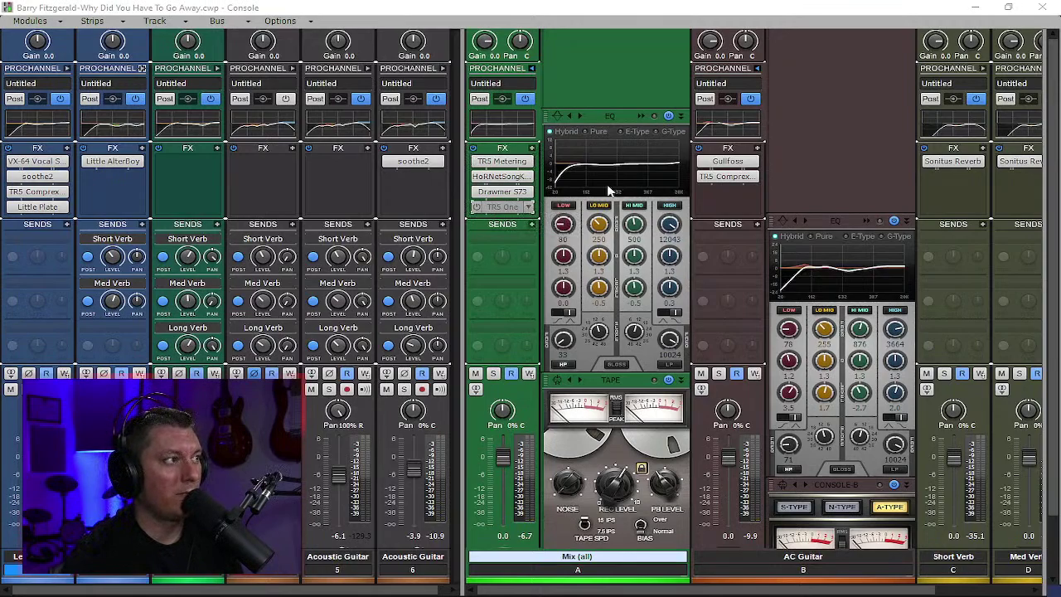
{"action": "left_click_drag", "start_coordinate": [777, 60], "coordinate": [713, 72]}
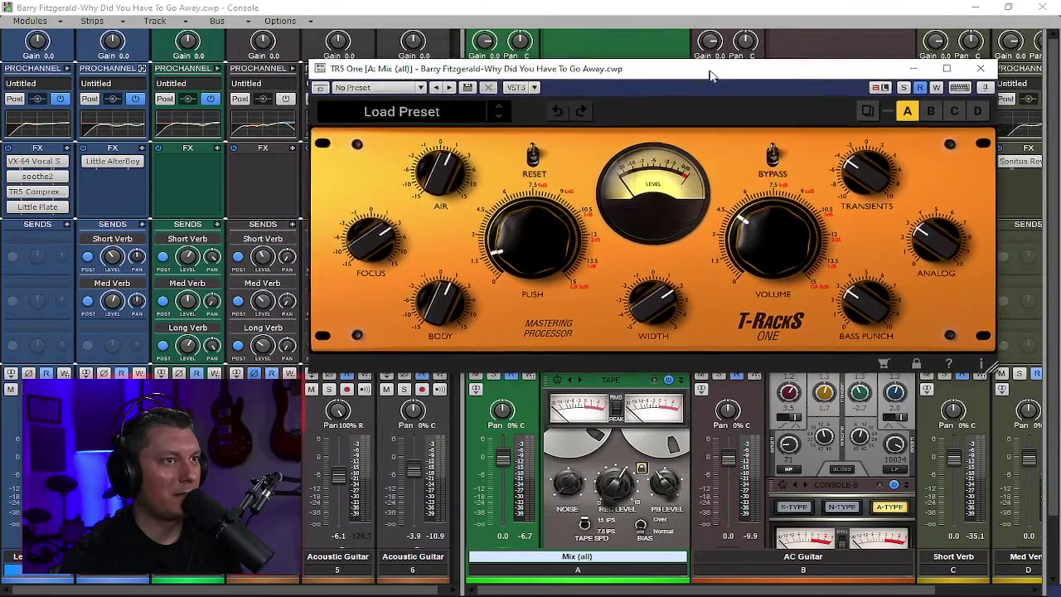
{"action": "left_click", "coordinate": [983, 67]}
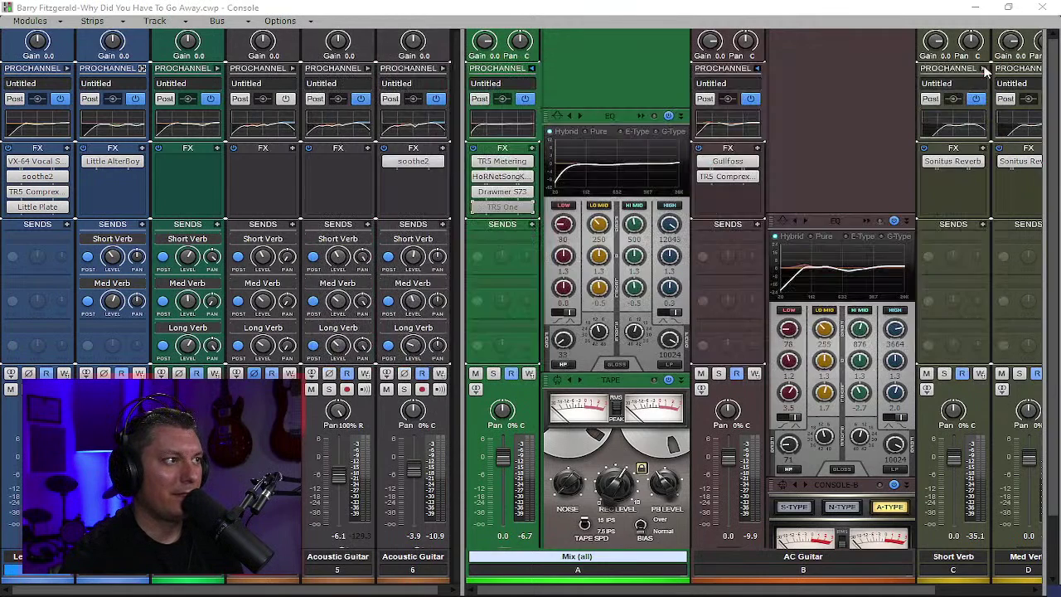
{"action": "right_click", "coordinate": [514, 216]}
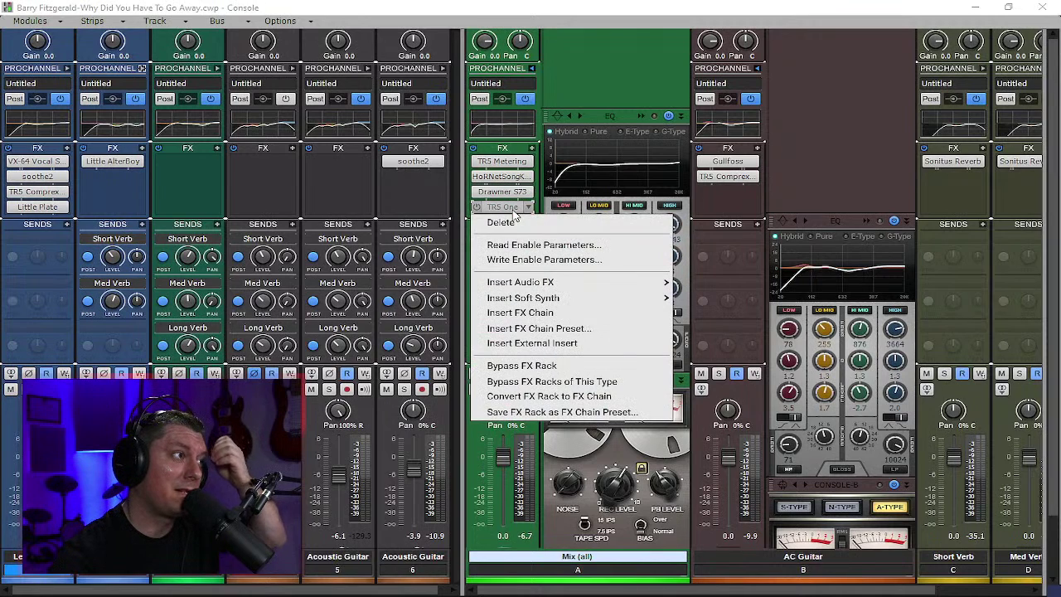
{"action": "key", "text": "Escape"}
{"action": "key", "text": "Delete"}
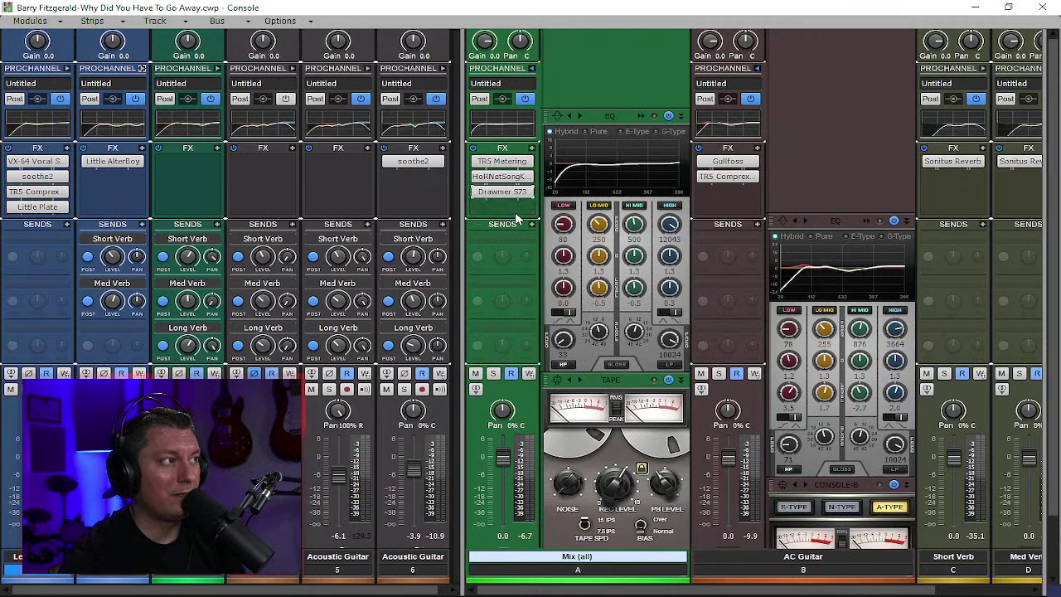
- Insert the Adaptive Limiter after the Drawmer S73 in the Mix (all) bus's effects rack
{"action": "right_click", "coordinate": [495, 214]}
{"action": "mouse_move", "coordinate": [512, 219]}
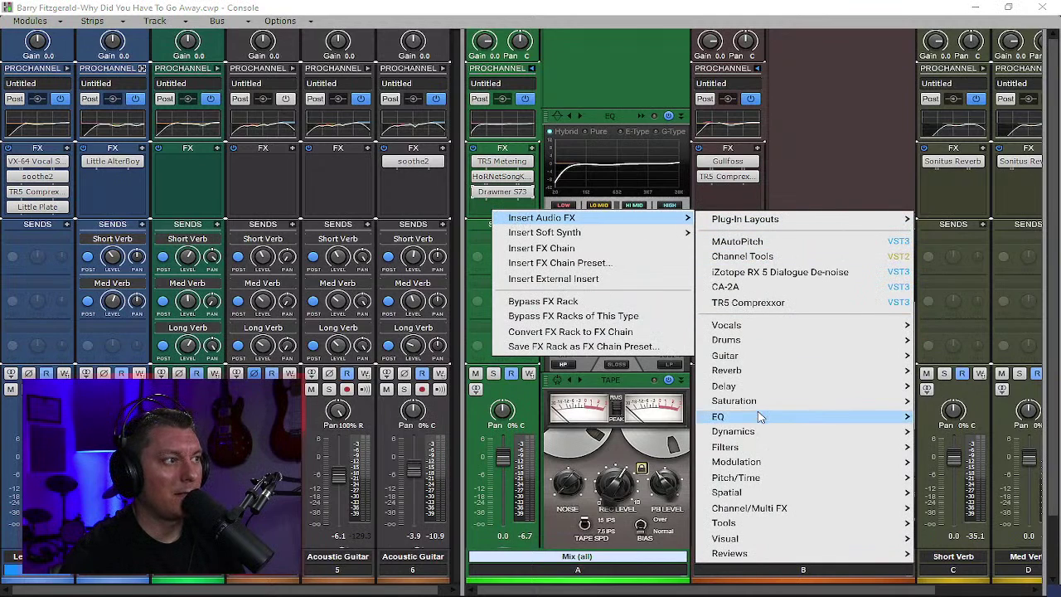
{"action": "mouse_move", "coordinate": [863, 390]}
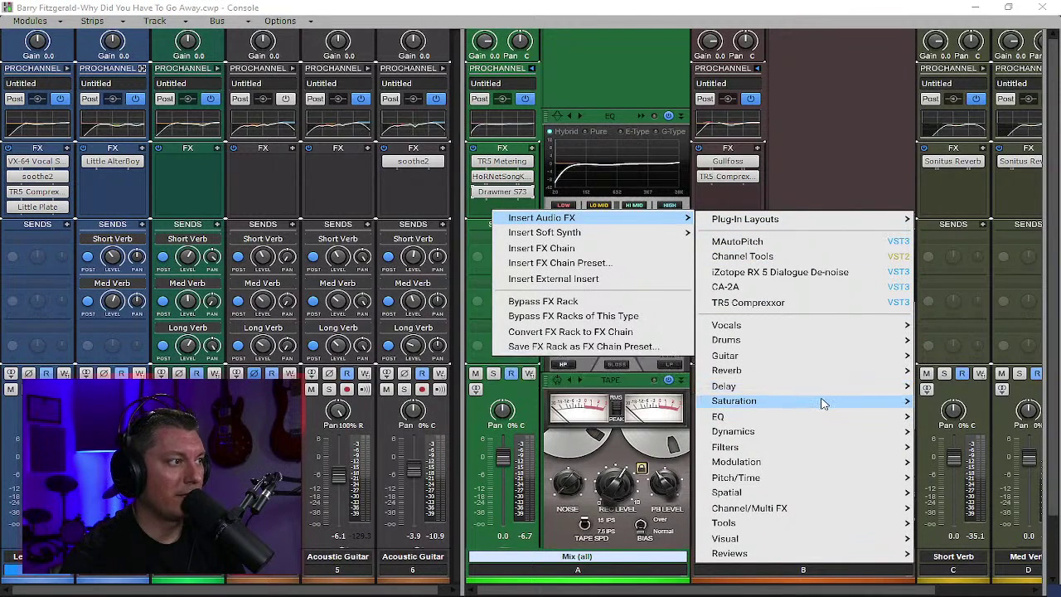
{"action": "mouse_move", "coordinate": [880, 433]}
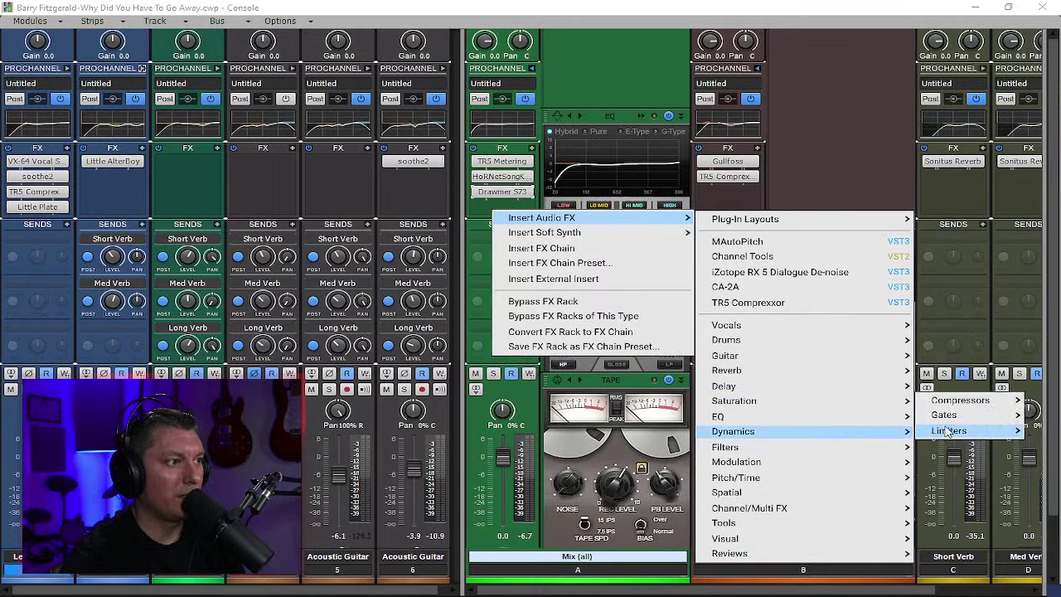
{"action": "mouse_move", "coordinate": [945, 431]}
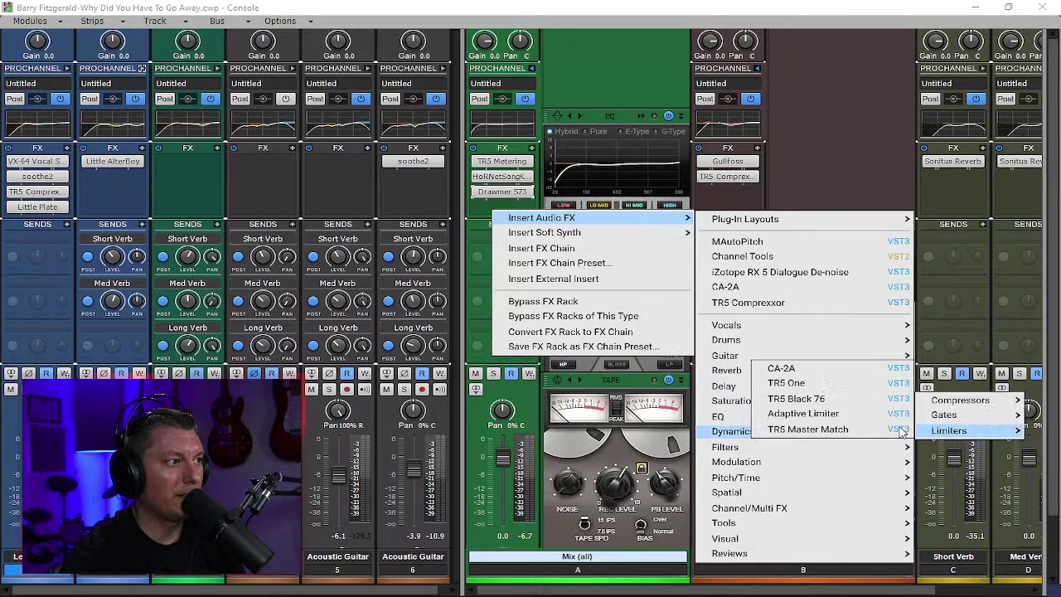
{"action": "left_click", "coordinate": [834, 416]}
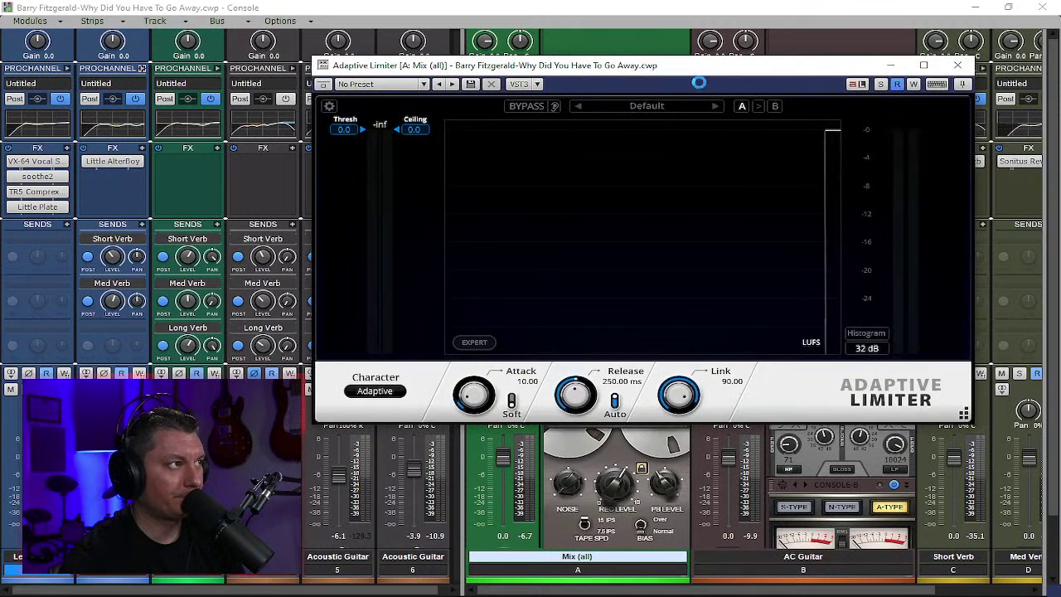
- Set the Adaptive Limiter's ceiling to -0.3 and lower its threshold in stages to -6.0 while listening to playback
{"action": "left_click_drag", "start_coordinate": [698, 77], "coordinate": [715, 99]}
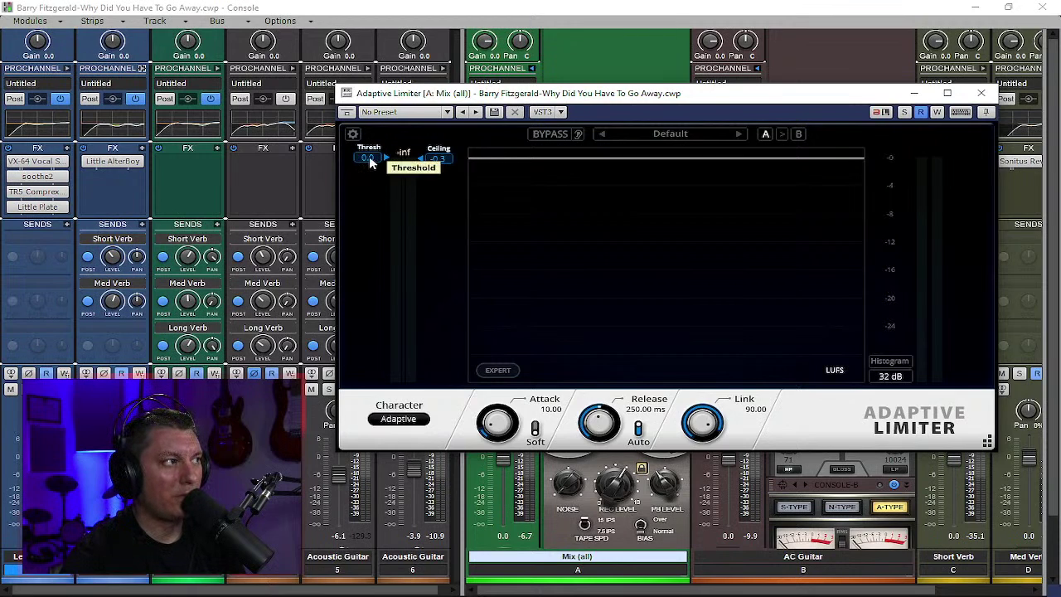
{"action": "left_click_drag", "start_coordinate": [613, 97], "coordinate": [495, 103]}
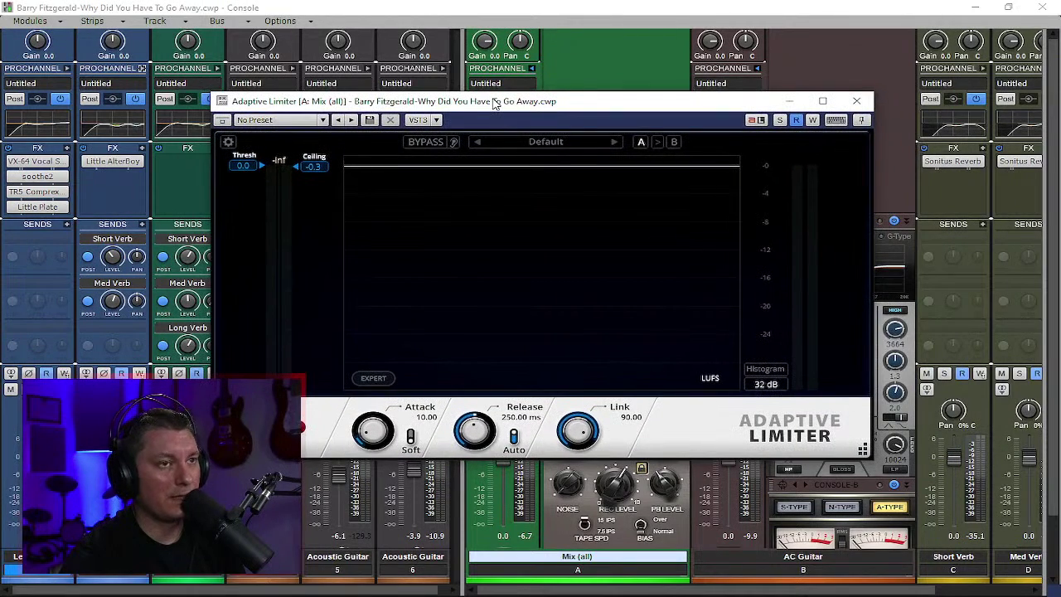
{"action": "key", "text": "space"}
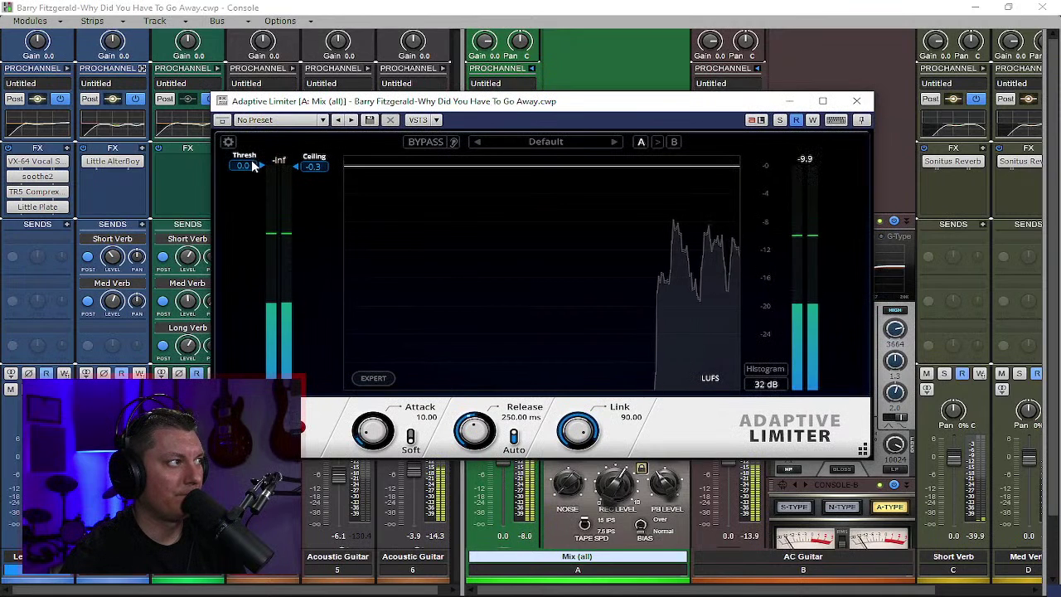
{"action": "left_click_drag", "start_coordinate": [244, 166], "coordinate": [243, 191]}
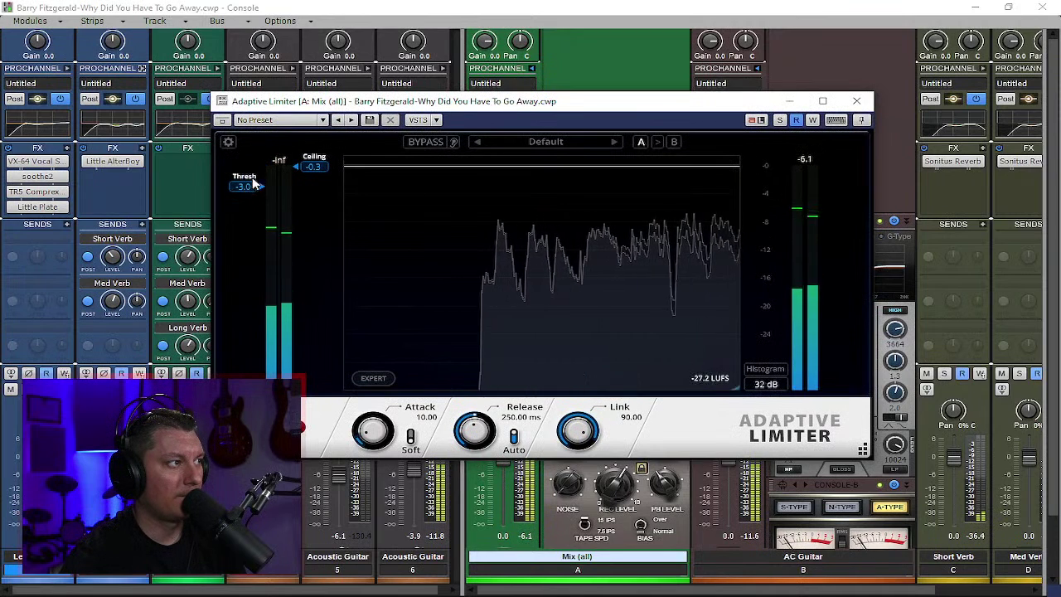
{"action": "left_click_drag", "start_coordinate": [457, 104], "coordinate": [931, 93]}
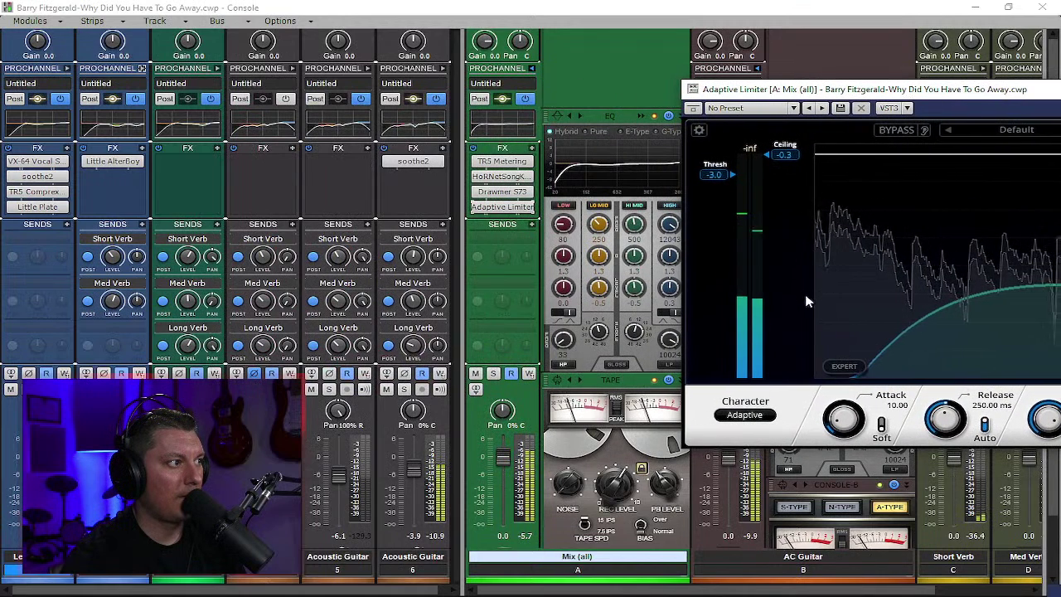
{"action": "left_click_drag", "start_coordinate": [712, 175], "coordinate": [725, 200]}
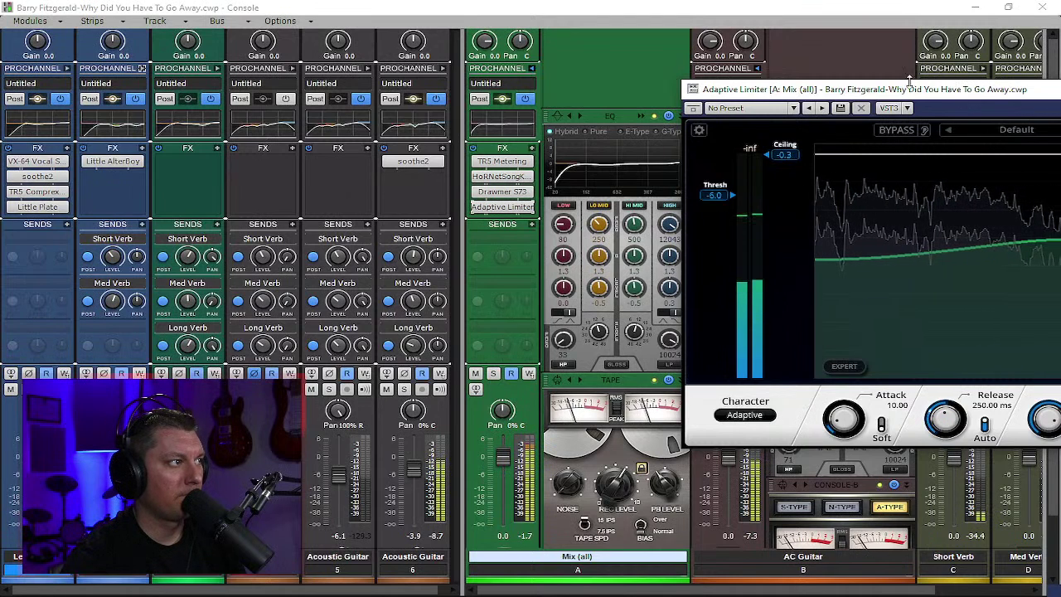
- Raise the Drawmer S73's output gain slightly on the Mix (all) bus during playback
{"action": "double_click", "coordinate": [504, 197]}
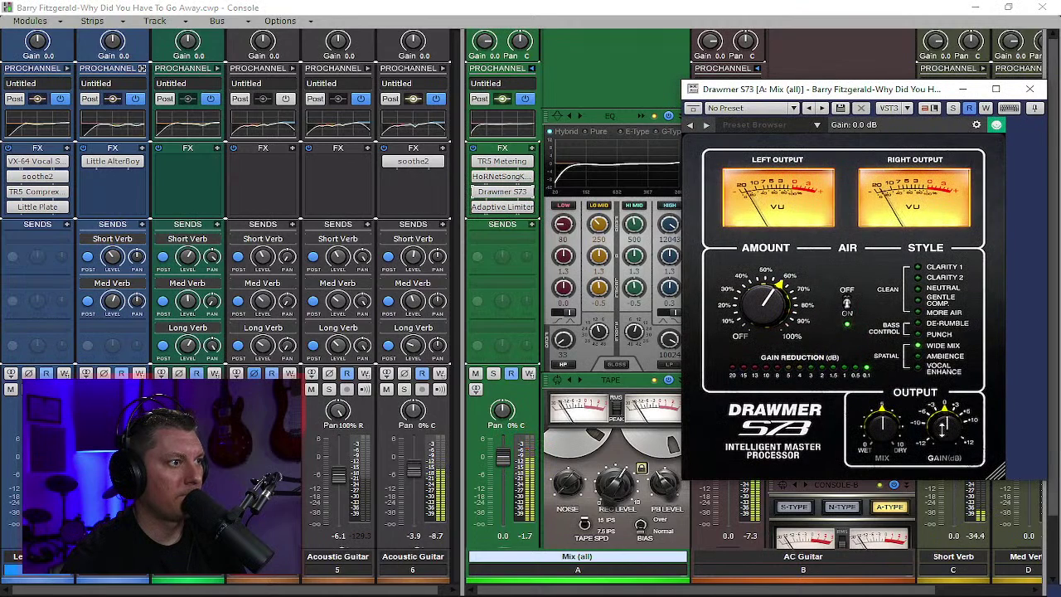
{"action": "left_click_drag", "start_coordinate": [942, 427], "coordinate": [942, 421]}
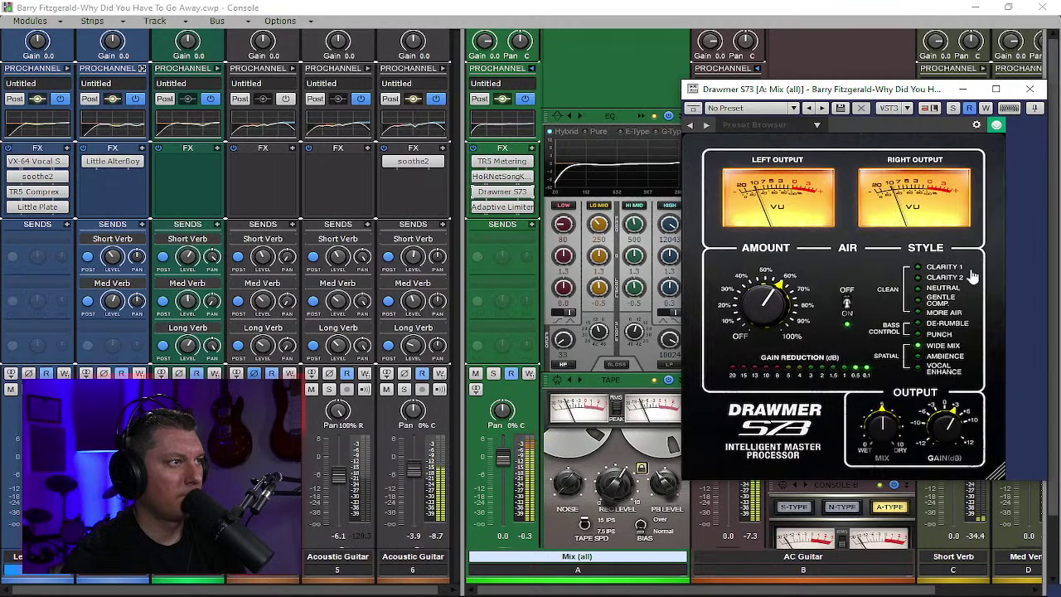
{"action": "left_click", "coordinate": [1023, 90]}
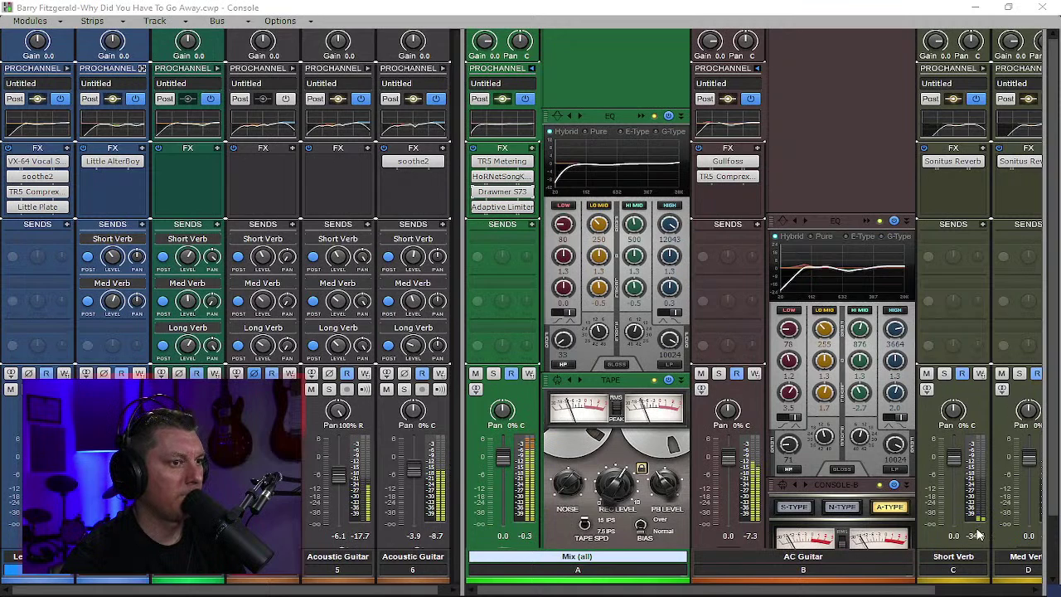
- Reopen the Adaptive Limiter, try a threshold of -4.0 during playback, settle on -5.0, and return to the track view
{"action": "double_click", "coordinate": [502, 206]}
{"action": "left_click_drag", "start_coordinate": [971, 97], "coordinate": [703, 87]}
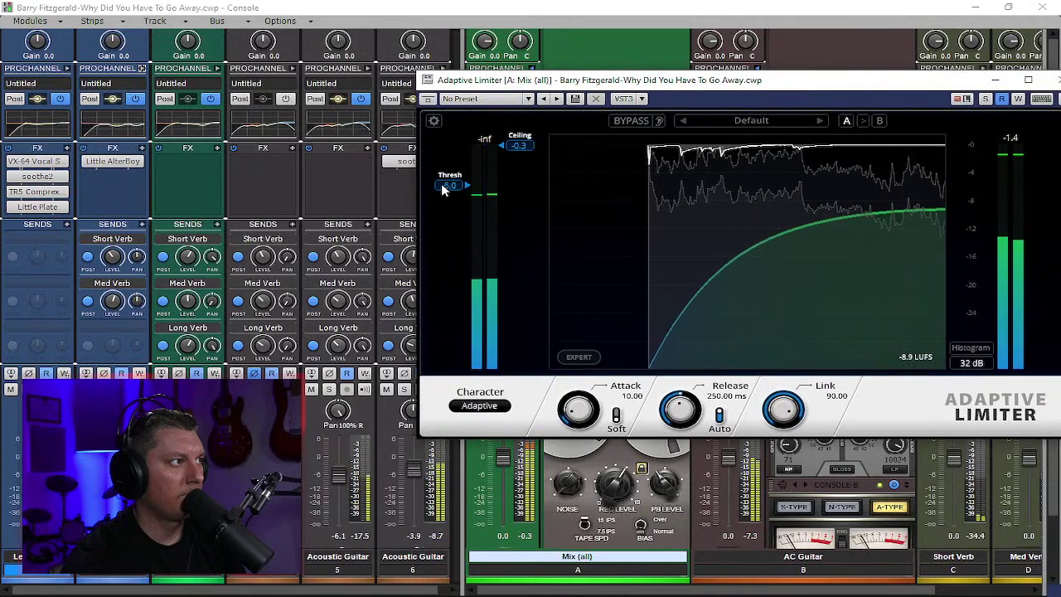
{"action": "left_click_drag", "start_coordinate": [441, 184], "coordinate": [443, 179]}
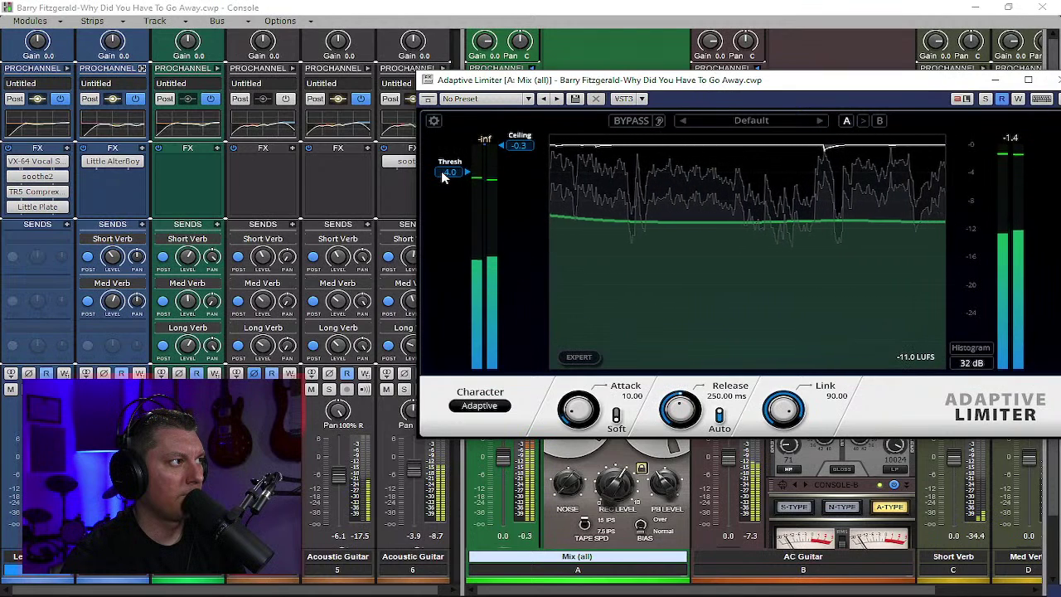
{"action": "left_click_drag", "start_coordinate": [699, 83], "coordinate": [872, 82]}
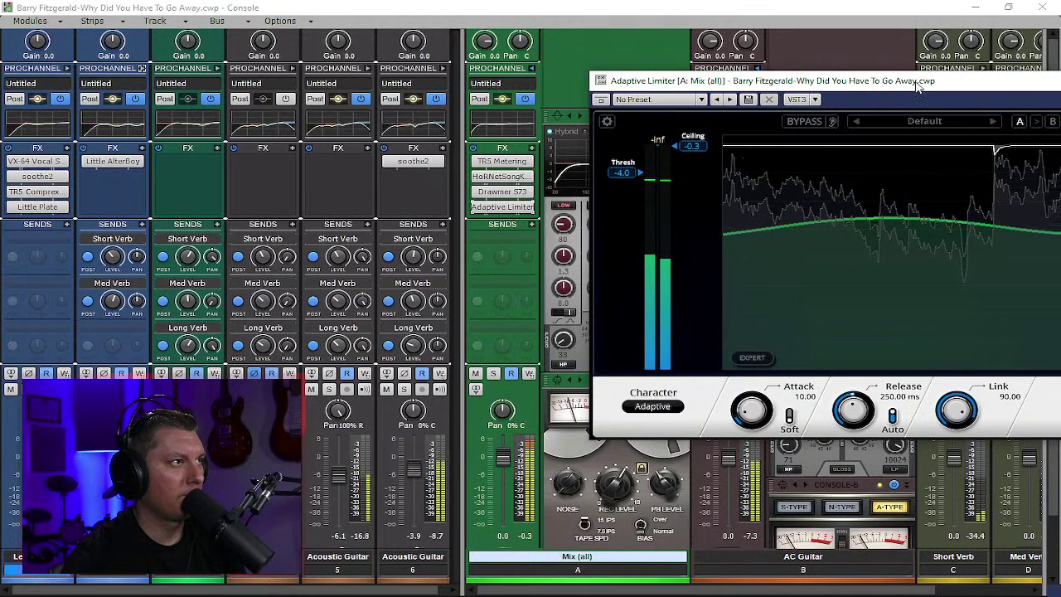
{"action": "left_click_drag", "start_coordinate": [917, 86], "coordinate": [747, 87]}
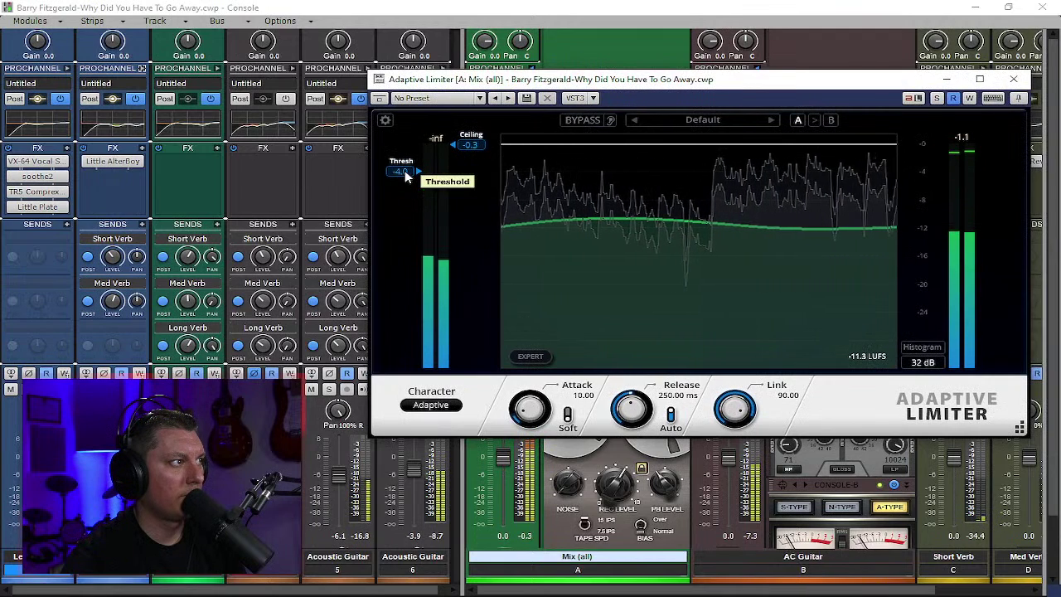
{"action": "left_click_drag", "start_coordinate": [406, 177], "coordinate": [408, 185]}
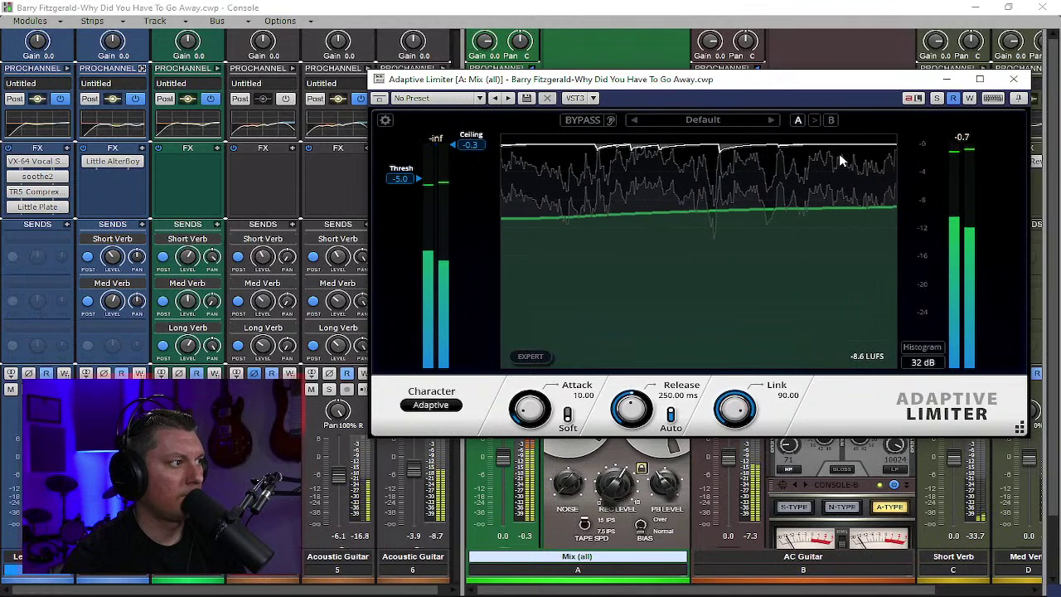
{"action": "left_click_drag", "start_coordinate": [831, 79], "coordinate": [1059, 98]}
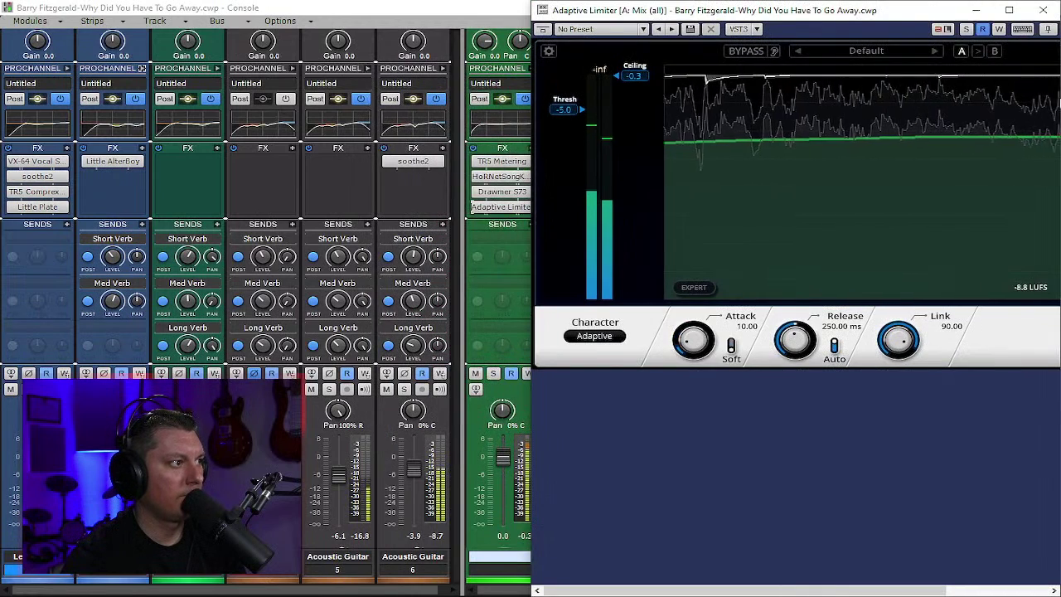
{"action": "left_click_drag", "start_coordinate": [817, 11], "coordinate": [607, 16]}
{"action": "left_click", "coordinate": [833, 10]}
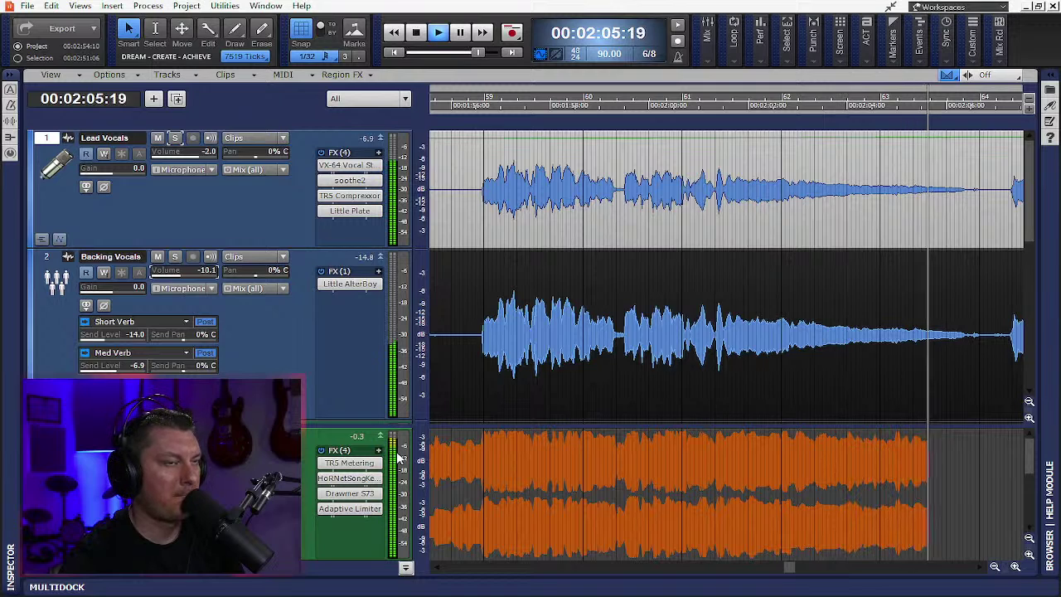
- Play the song from the very start of the project and view a wider stretch of the mix waveform
{"action": "left_click", "coordinate": [414, 31]}
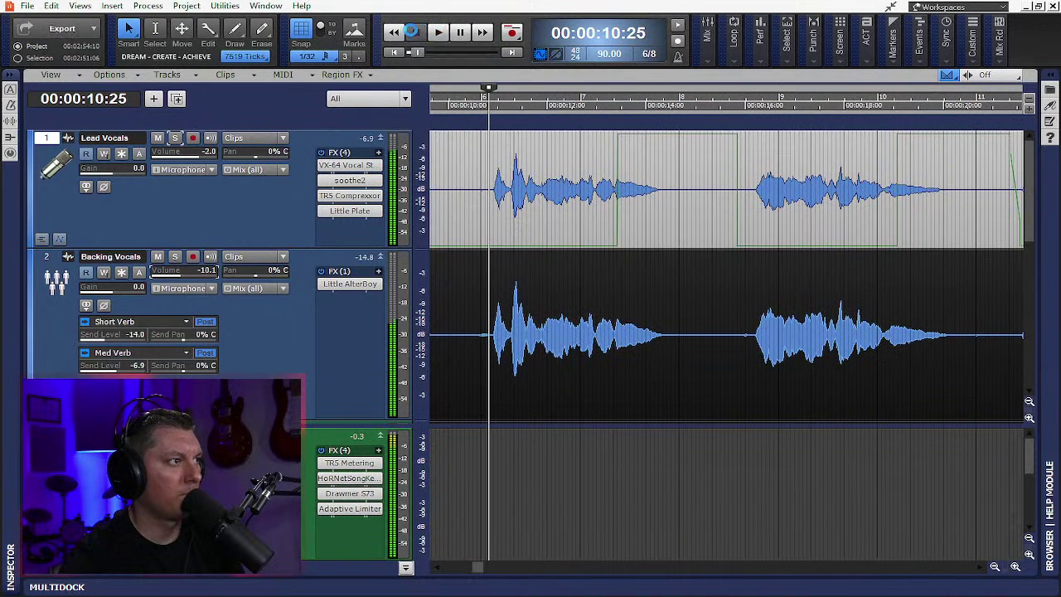
{"action": "left_click_drag", "start_coordinate": [486, 567], "coordinate": [427, 569]}
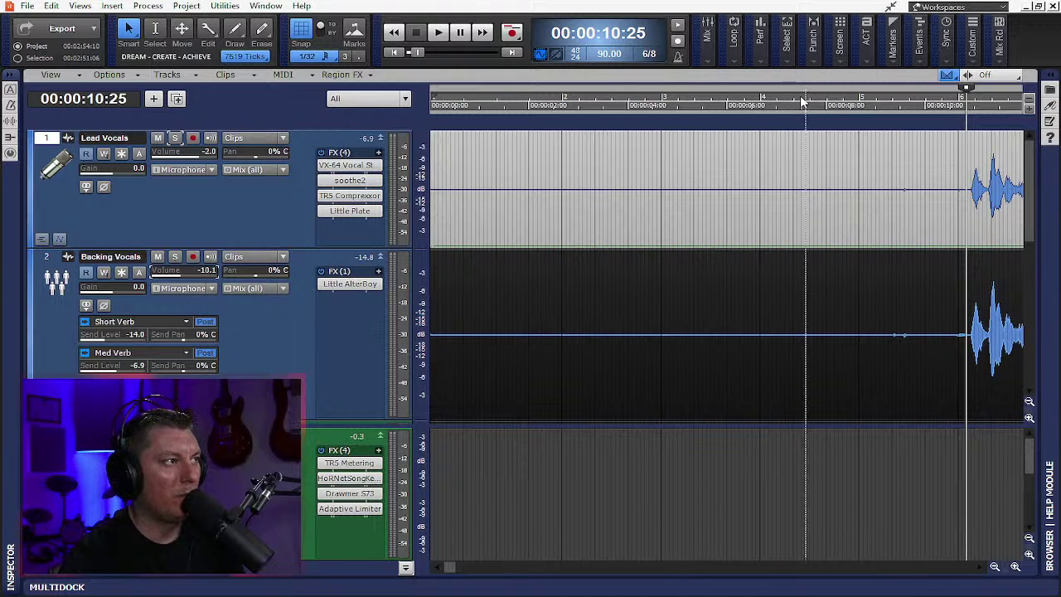
{"action": "left_click", "coordinate": [413, 34]}
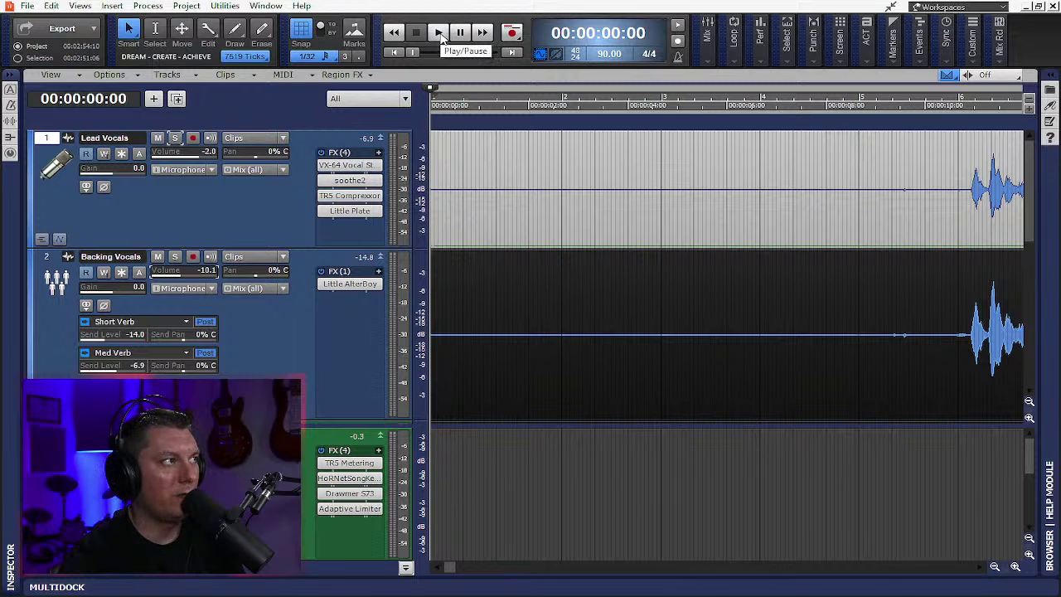
{"action": "left_click", "coordinate": [439, 33]}
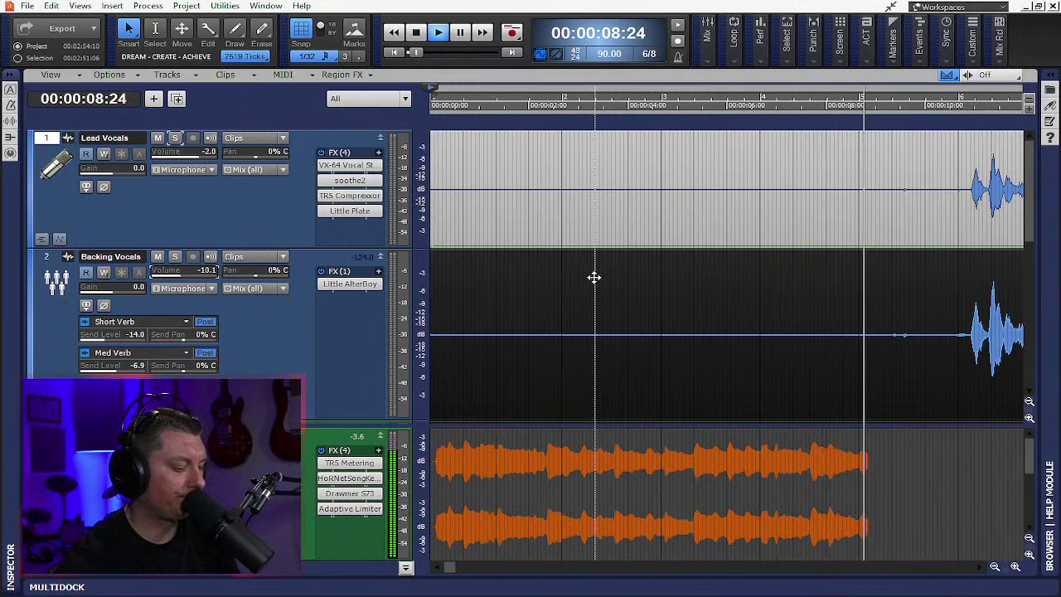
{"action": "left_click", "coordinate": [994, 566]}
{"action": "left_click", "coordinate": [994, 567]}
{"action": "left_click", "coordinate": [994, 567]}
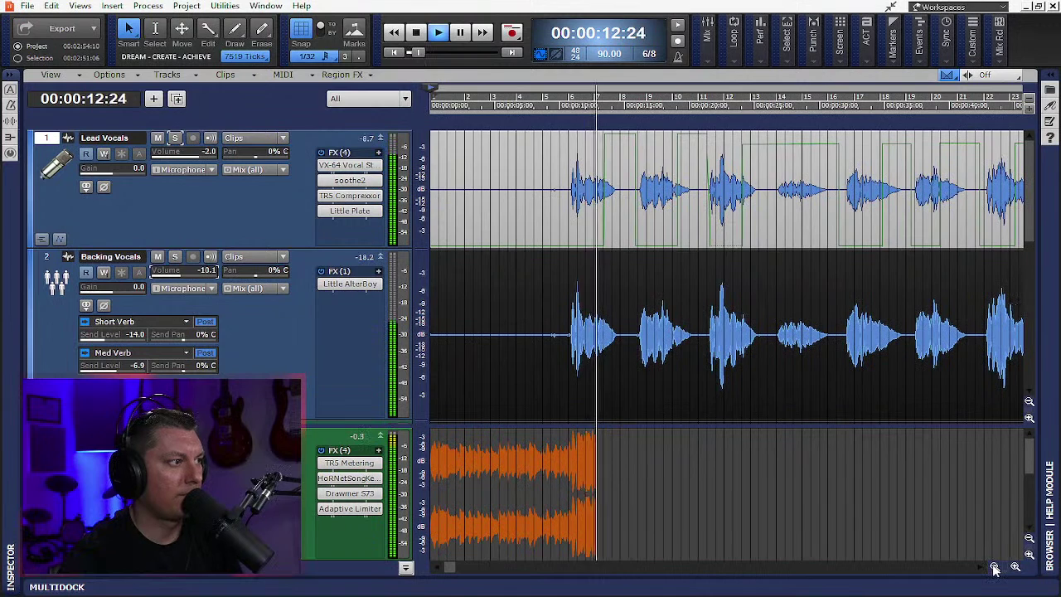
- Show the Lead Vocals automation lane with the VX-64 Vocal Strip delay envelope during playback and stop the song
{"action": "left_click", "coordinate": [994, 567]}
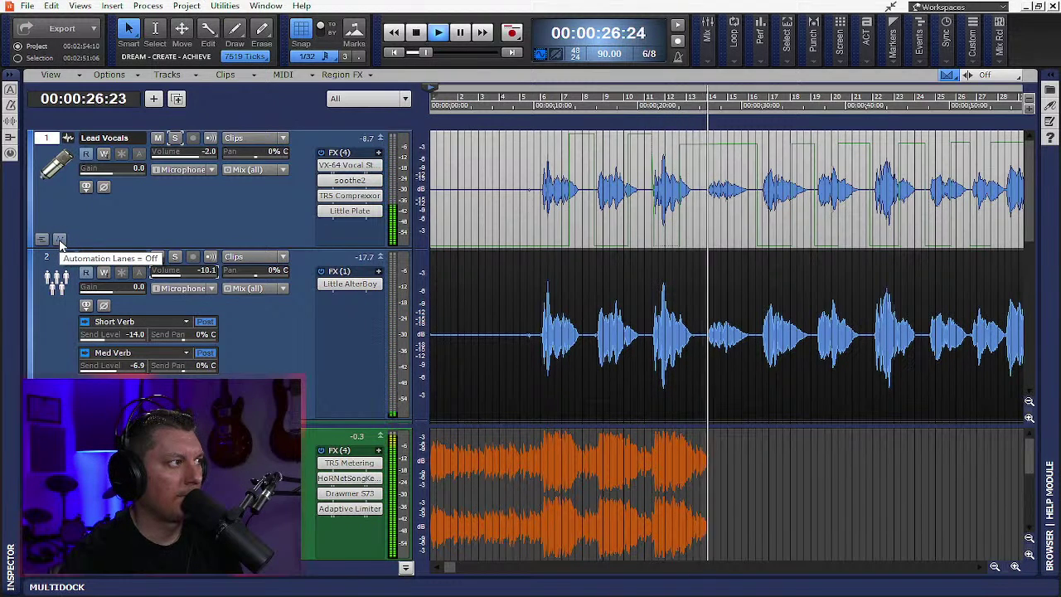
{"action": "left_click", "coordinate": [60, 240]}
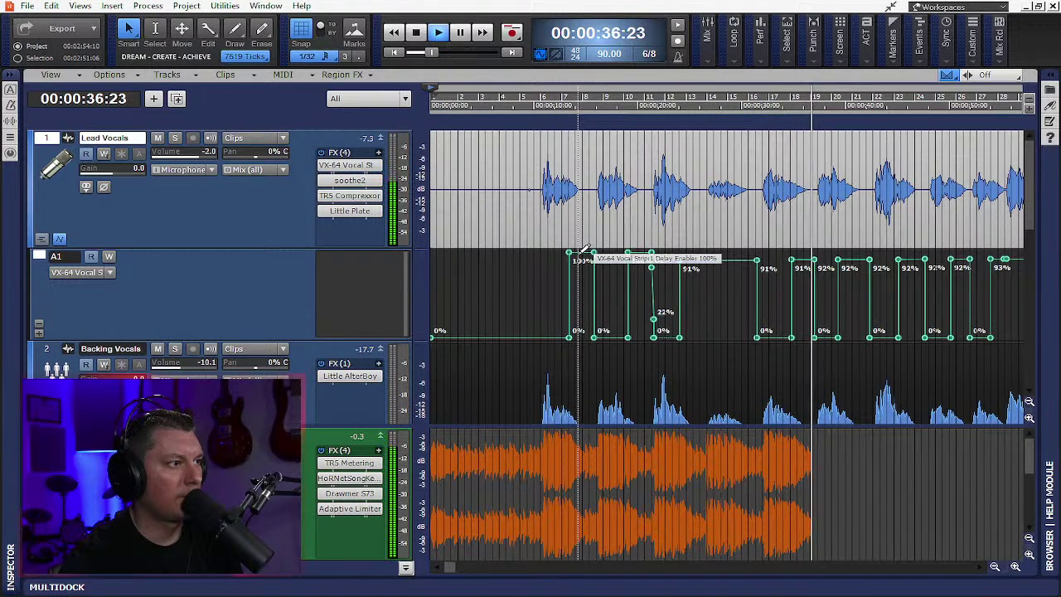
{"action": "key", "text": "space"}
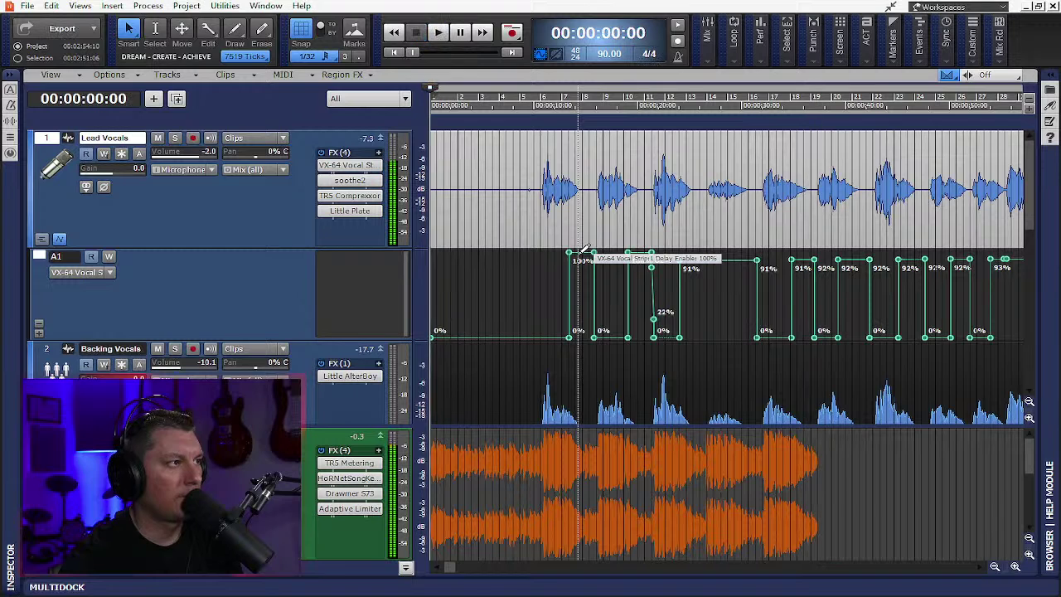
- Play the song's final section from about 00:01:54:15 to check the mix, and stop during the closing vocals
{"action": "left_click", "coordinate": [994, 567]}
{"action": "left_click", "coordinate": [994, 567]}
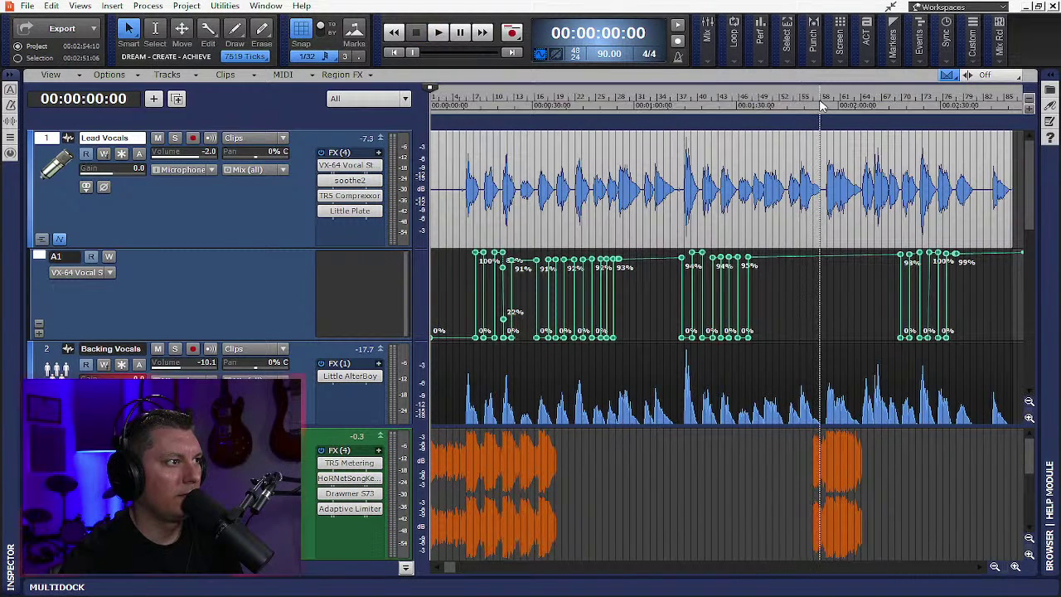
{"action": "left_click", "coordinate": [817, 105]}
{"action": "key", "text": "space"}
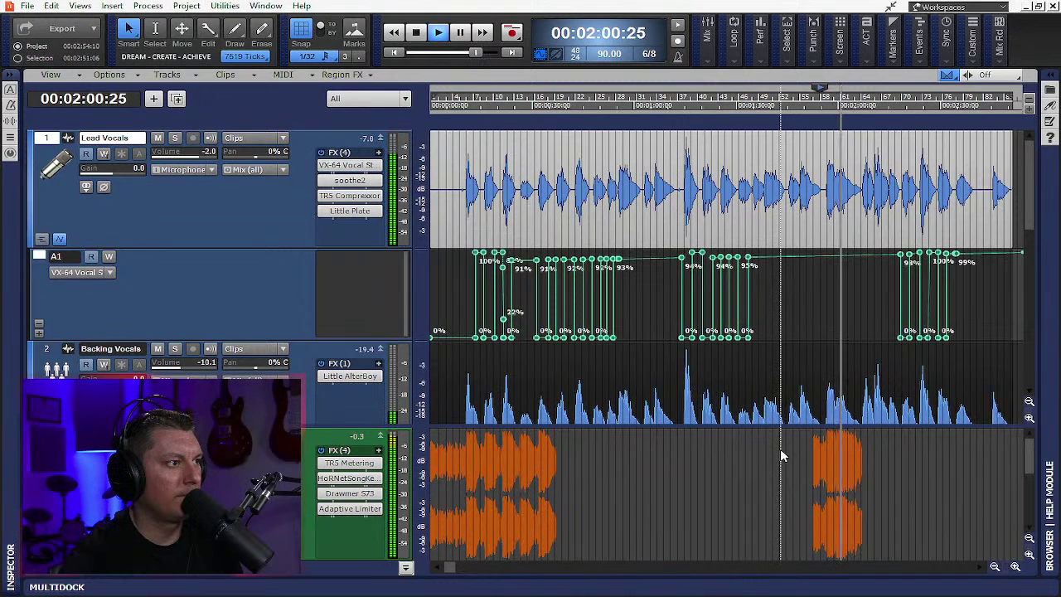
{"action": "left_click", "coordinate": [1014, 567]}
{"action": "left_click", "coordinate": [1014, 567]}
{"action": "left_click", "coordinate": [1014, 567]}
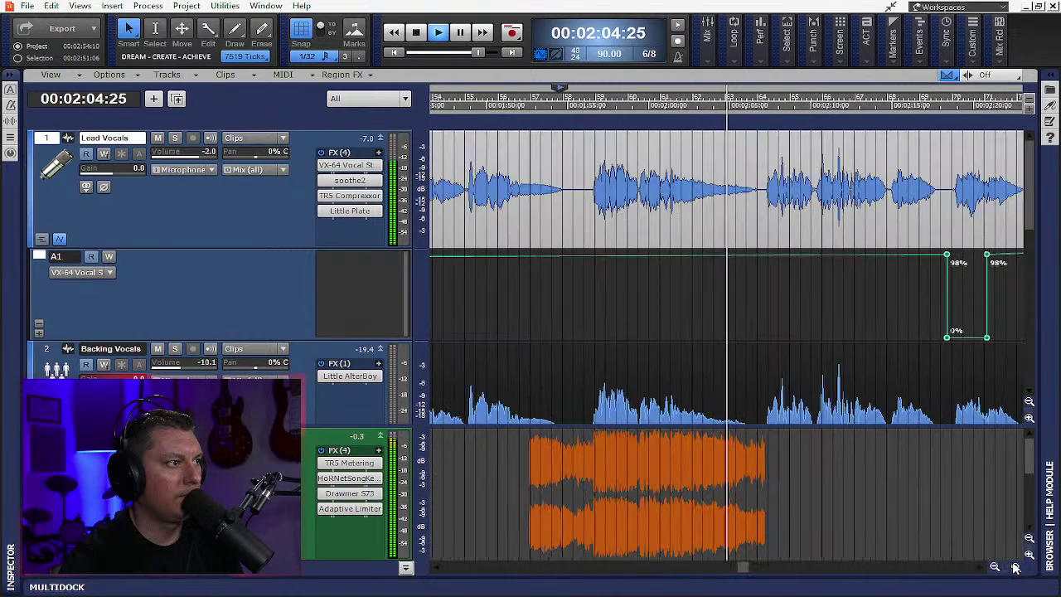
{"action": "left_click", "coordinate": [1014, 566]}
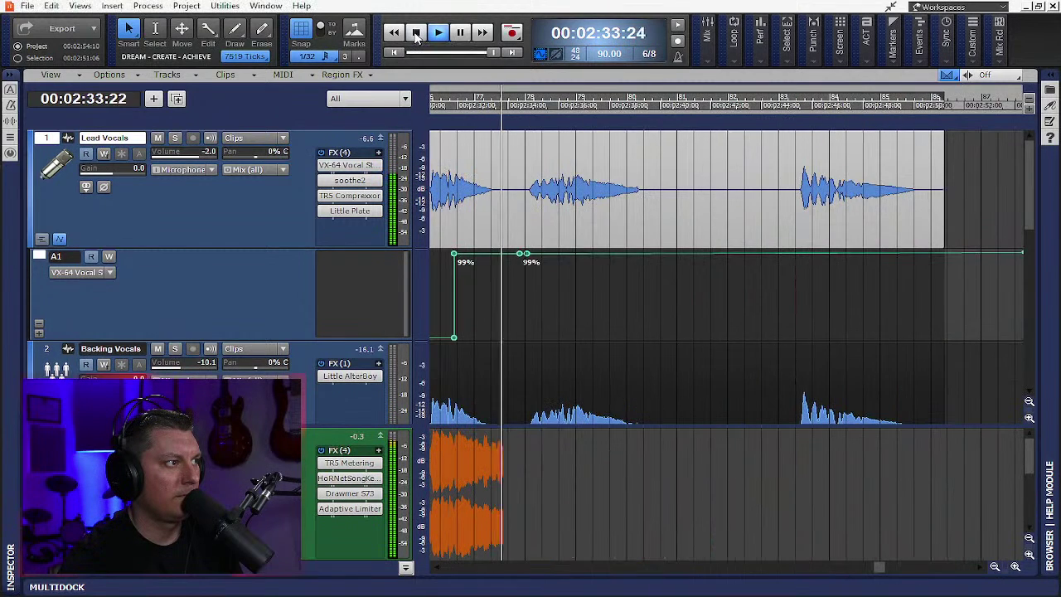
{"action": "left_click", "coordinate": [416, 34]}
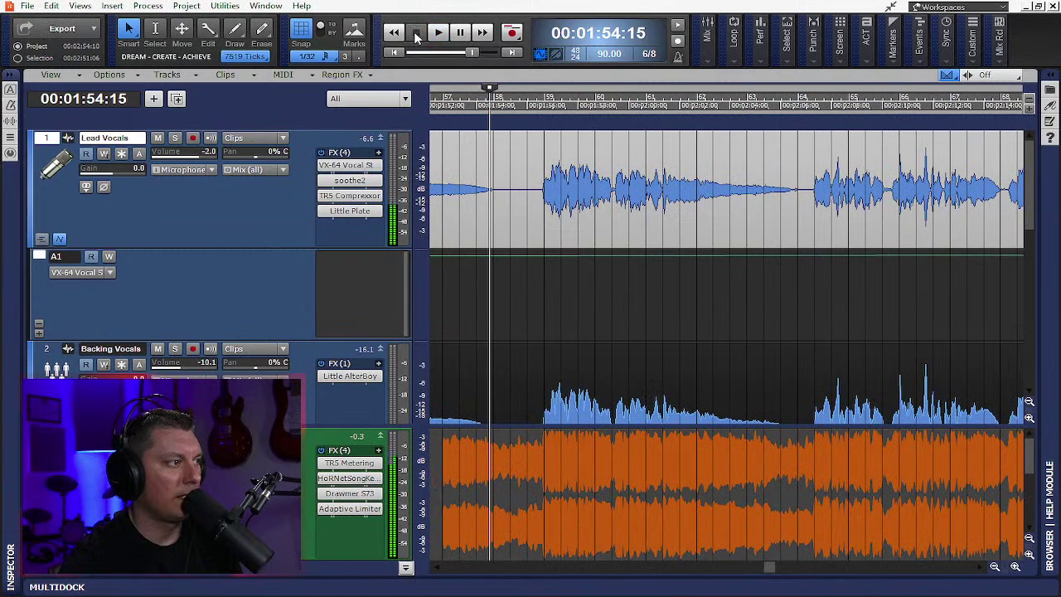
{"action": "key", "text": "ctrl+z"}
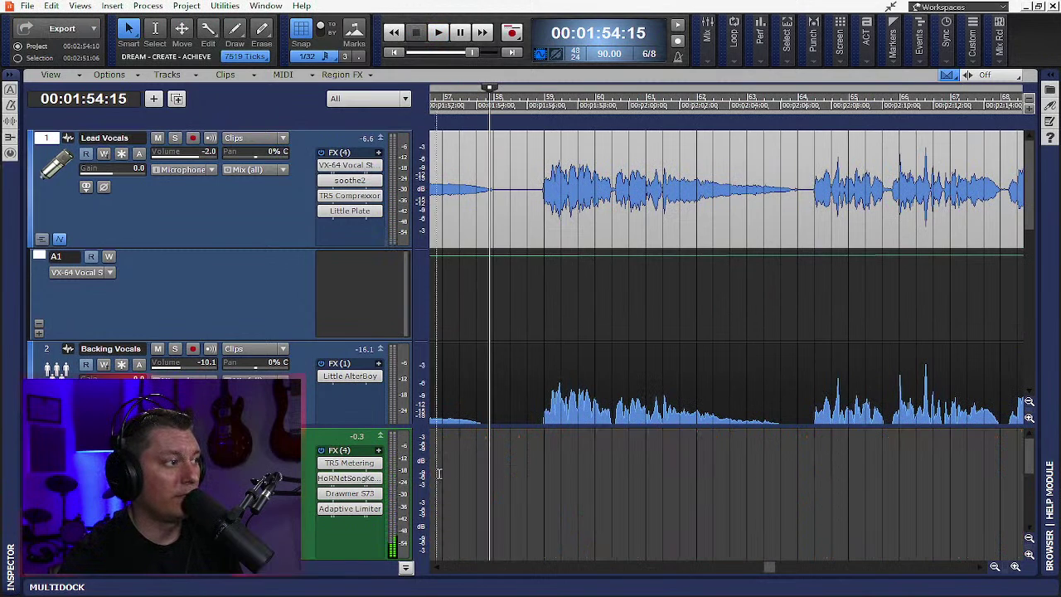
- Return to the song's opening and open the Lead Vocals' VX-64 Vocal Strip, keeping its automation lane in view
{"action": "left_click", "coordinate": [396, 53]}
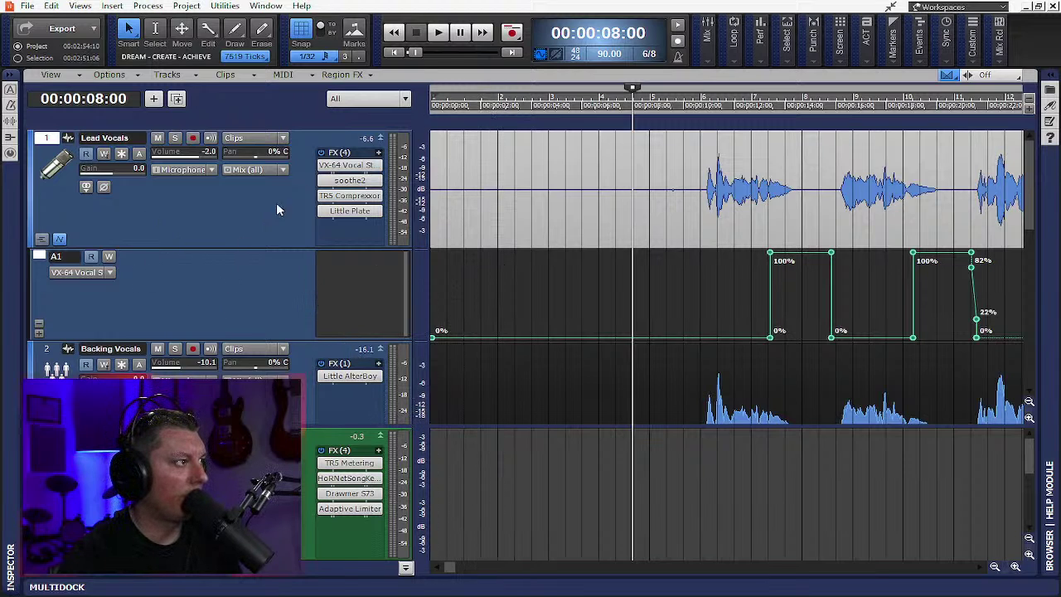
{"action": "double_click", "coordinate": [351, 169]}
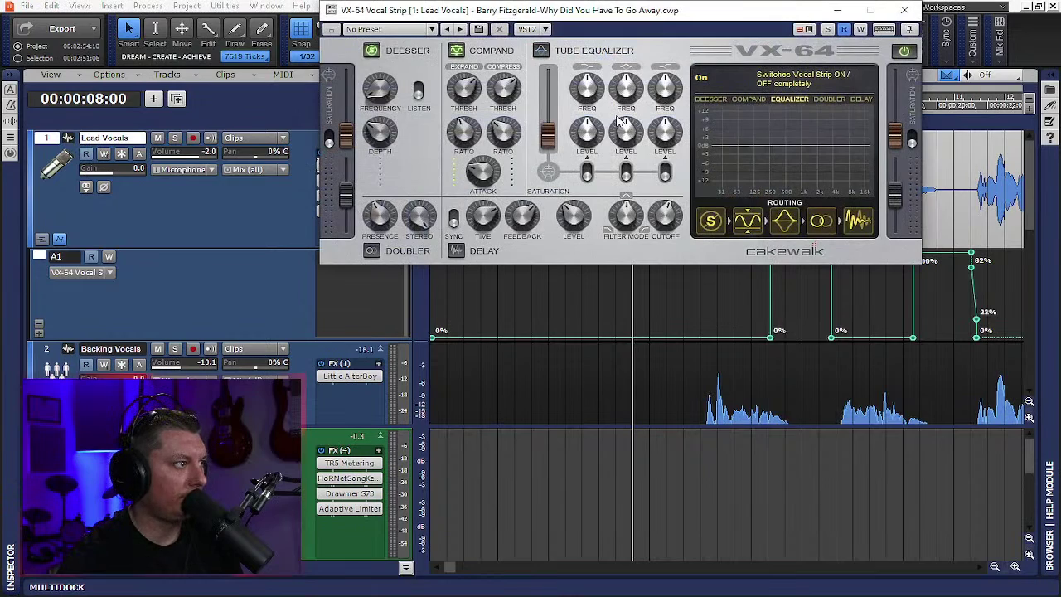
{"action": "left_click_drag", "start_coordinate": [681, 16], "coordinate": [291, 16]}
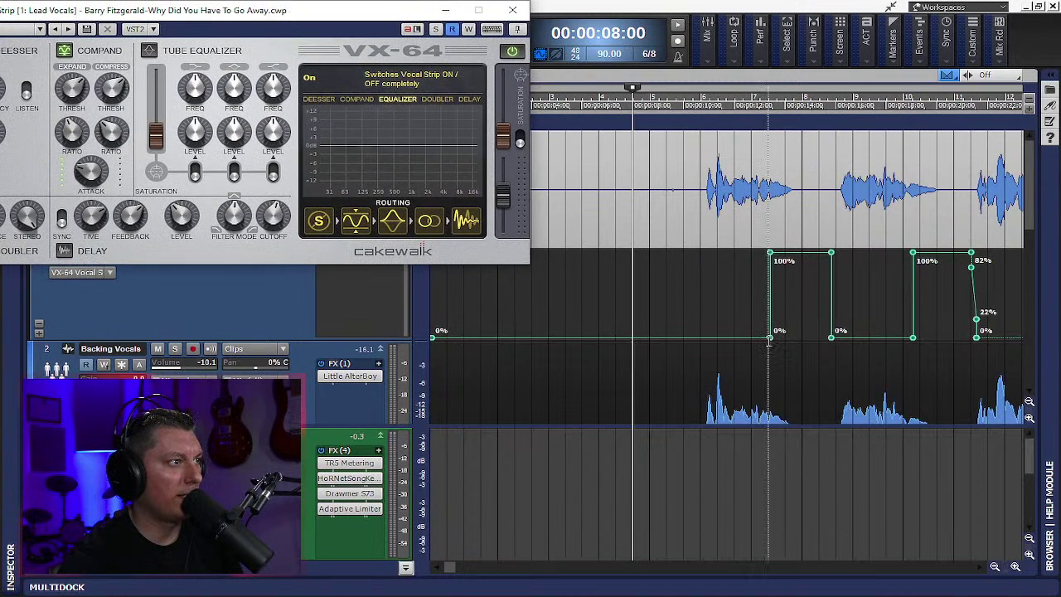
- Move the first delay-on automation step earlier to about 00:00:12:18, running from 0% to 100%
{"action": "left_click_drag", "start_coordinate": [770, 339], "coordinate": [759, 341]}
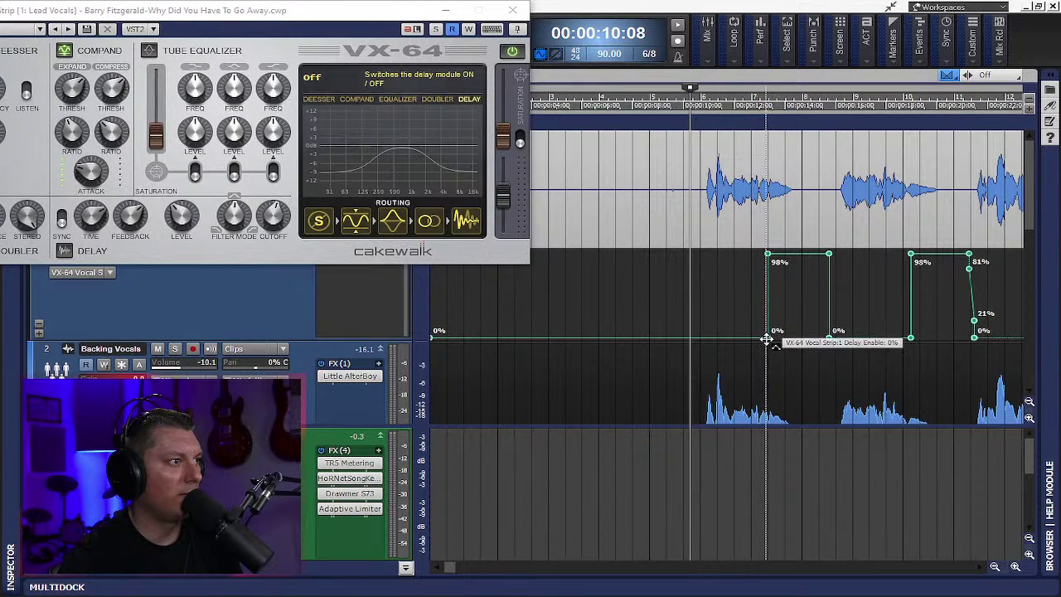
{"action": "left_click_drag", "start_coordinate": [766, 339], "coordinate": [761, 338]}
{"action": "left_click", "coordinate": [748, 316]}
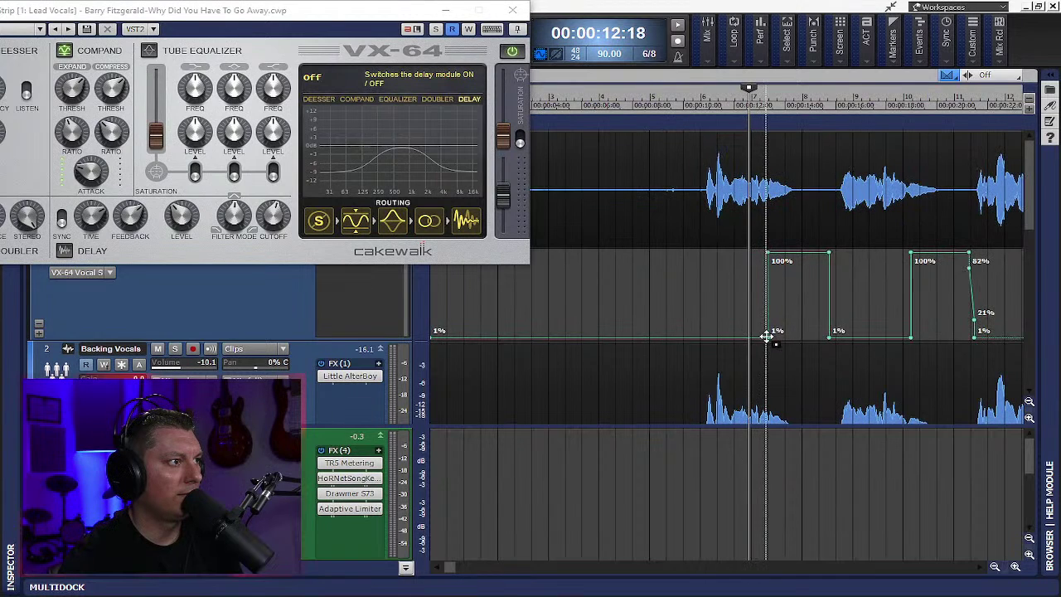
{"action": "left_click_drag", "start_coordinate": [767, 254], "coordinate": [748, 252]}
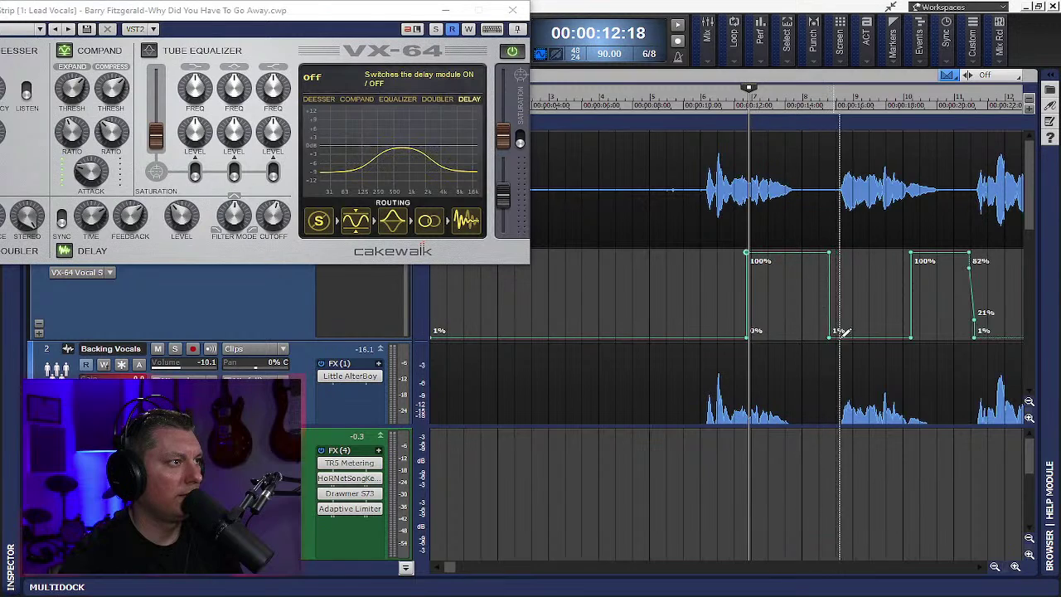
- Move the first delay-off automation step to the start of the second vocal phrase, dropping straight from 100% to 0%
{"action": "left_click_drag", "start_coordinate": [841, 332], "coordinate": [833, 338]}
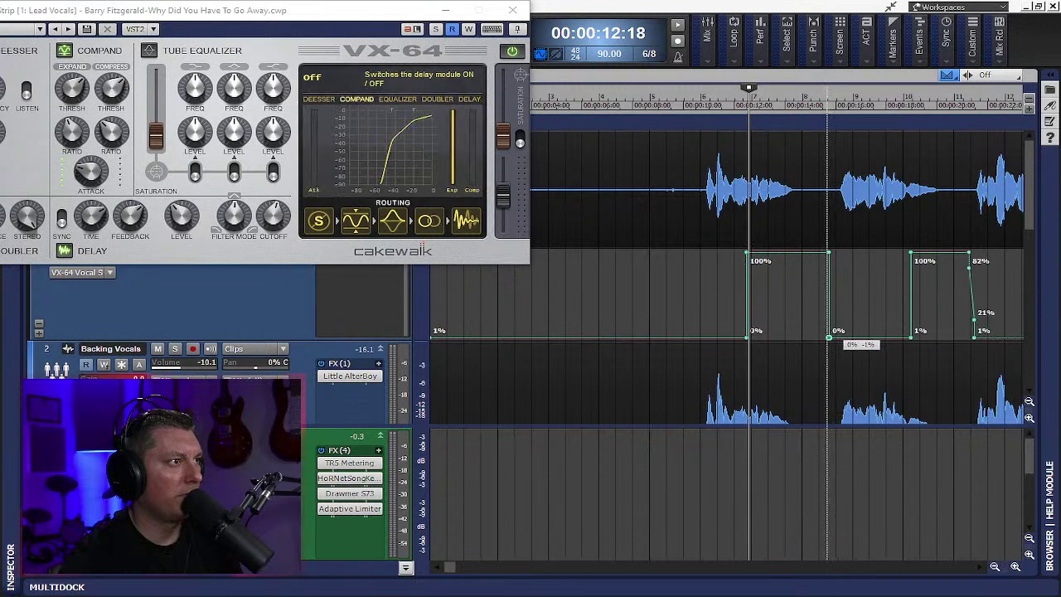
{"action": "left_click_drag", "start_coordinate": [833, 338], "coordinate": [841, 338]}
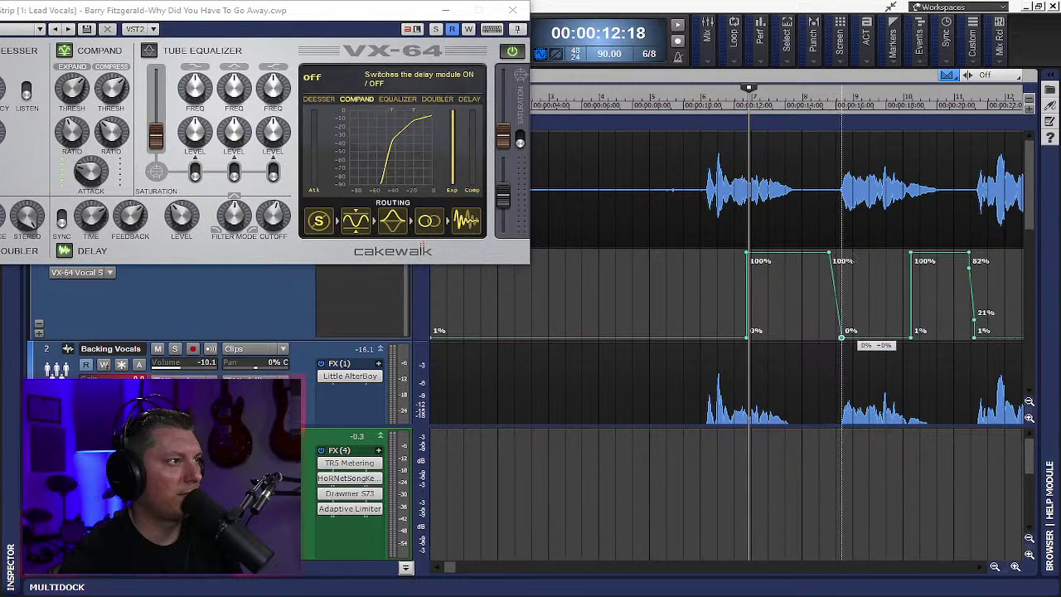
{"action": "left_click_drag", "start_coordinate": [829, 259], "coordinate": [841, 252]}
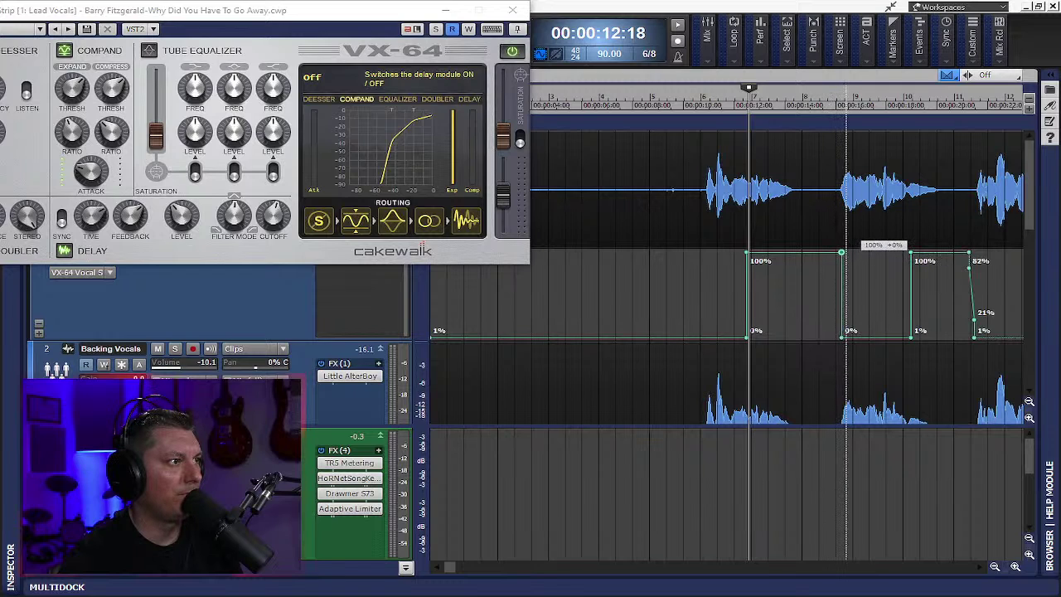
- Play the first vocal phrase from about 00:00:10:15 with the VX-64 in view to check the delay timing
{"action": "left_click", "coordinate": [699, 106]}
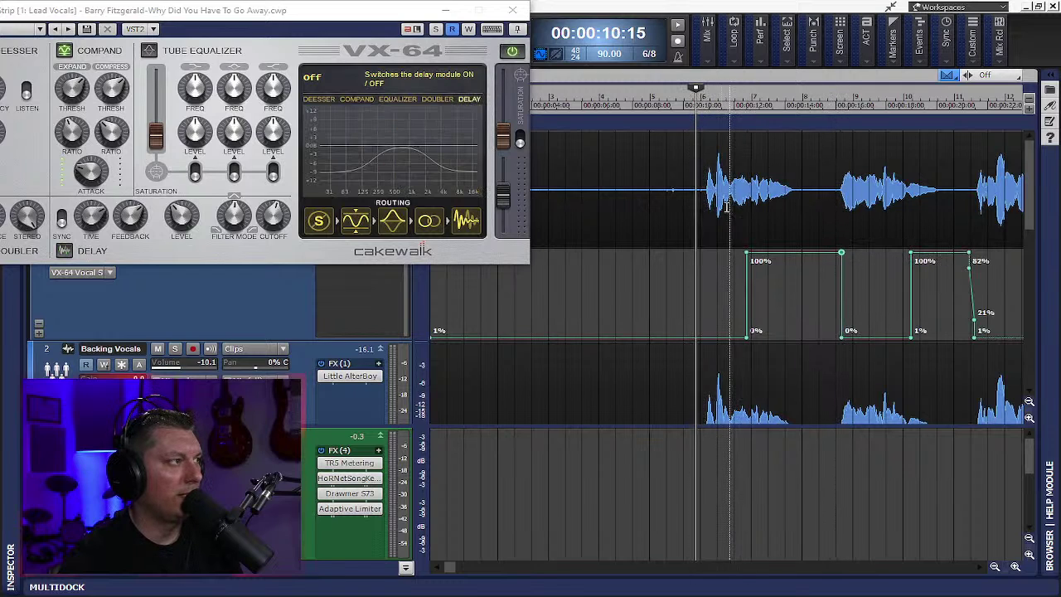
{"action": "left_click_drag", "start_coordinate": [292, 13], "coordinate": [362, 89]}
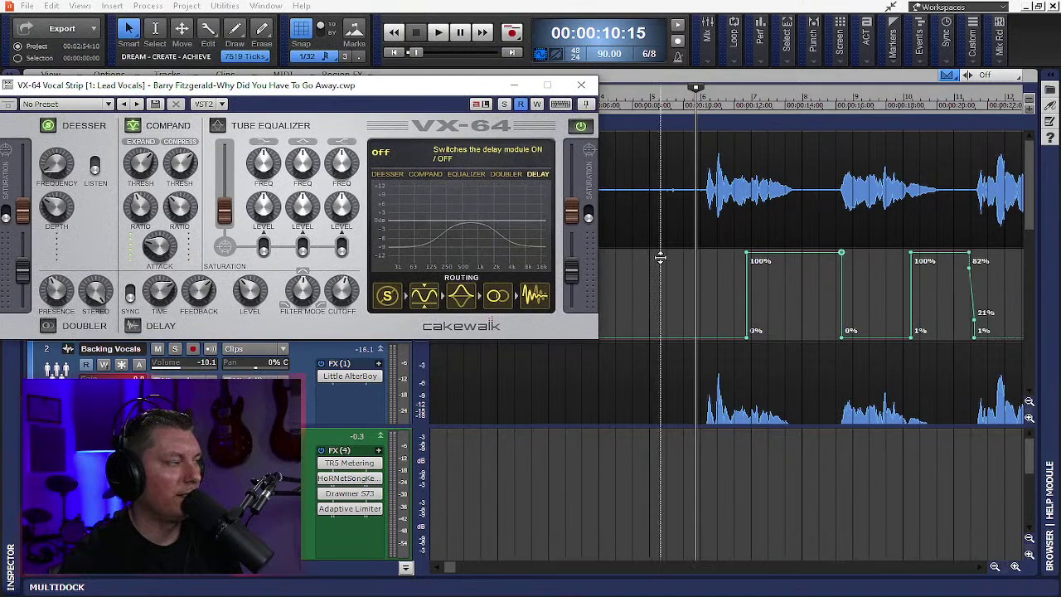
{"action": "key", "text": "space"}
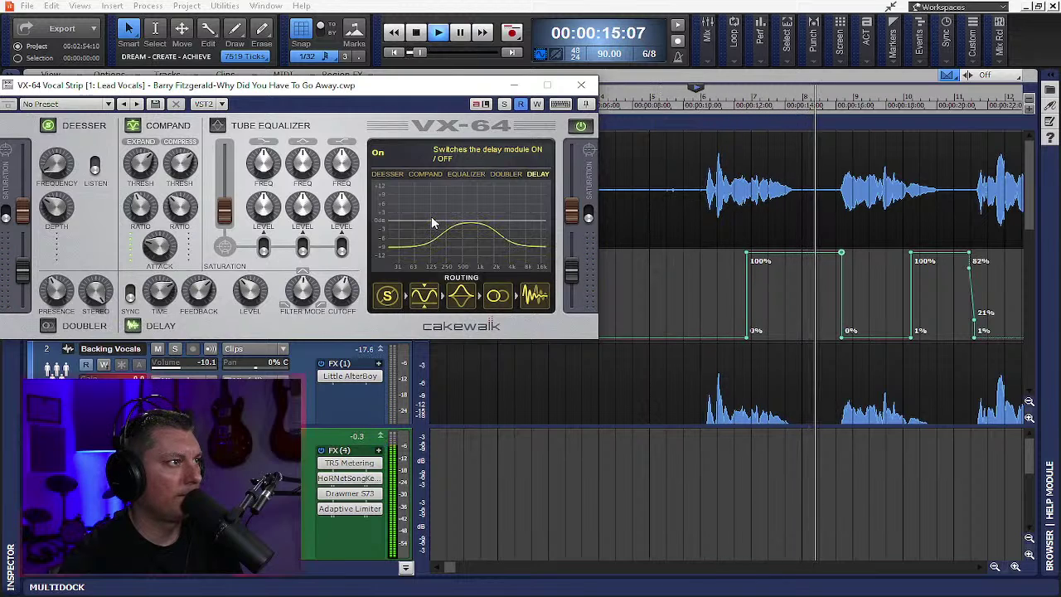
{"action": "key", "text": "space"}
- Solo the Lead Vocals and replay the first phrase to hear its delay on its own
{"action": "left_click", "coordinate": [504, 104]}
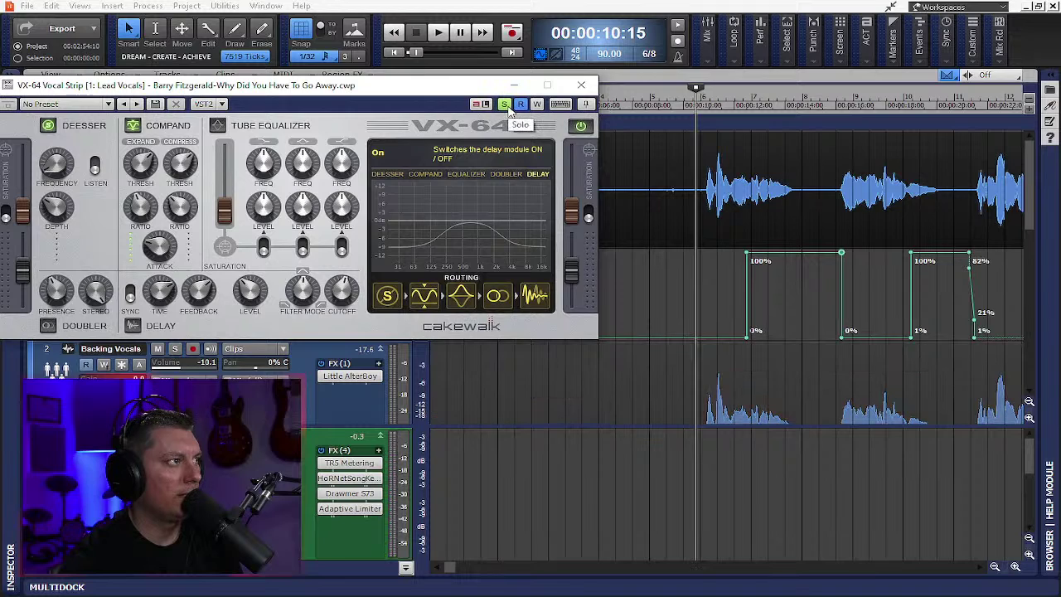
{"action": "key", "text": "space"}
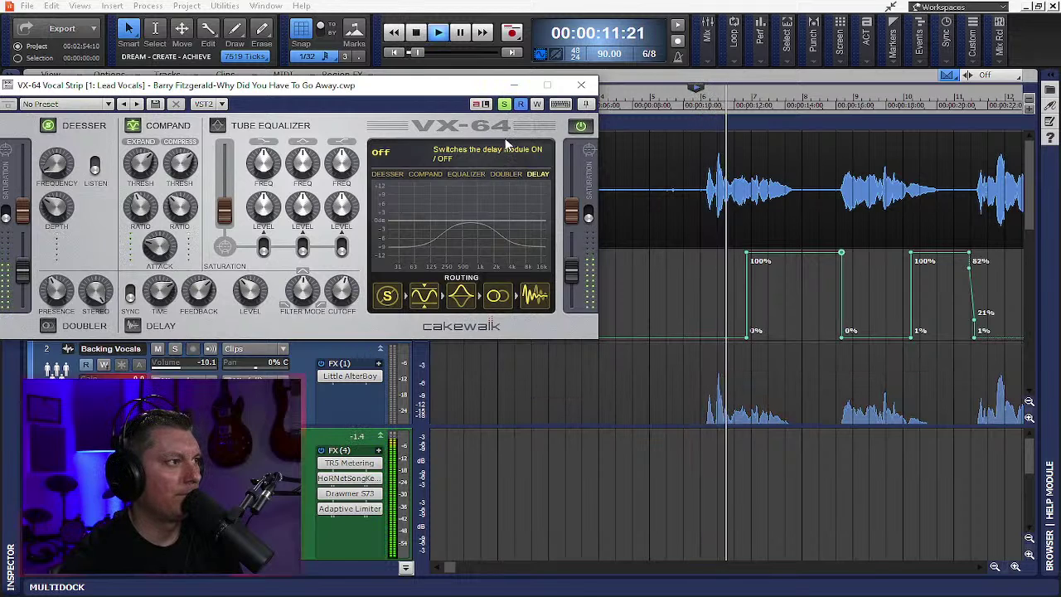
{"action": "left_click", "coordinate": [508, 144]}
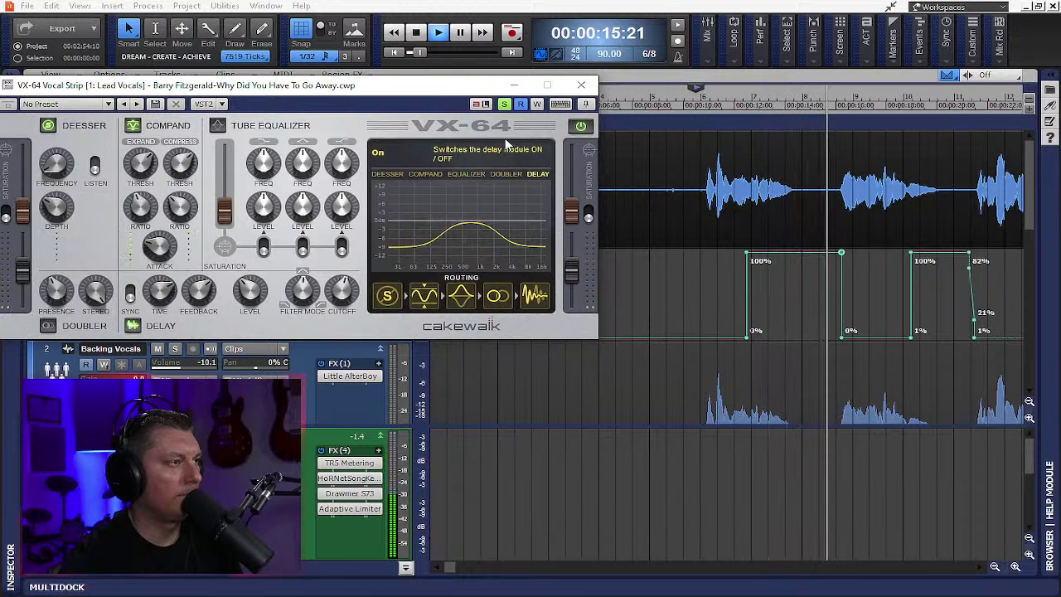
{"action": "key", "text": "space"}
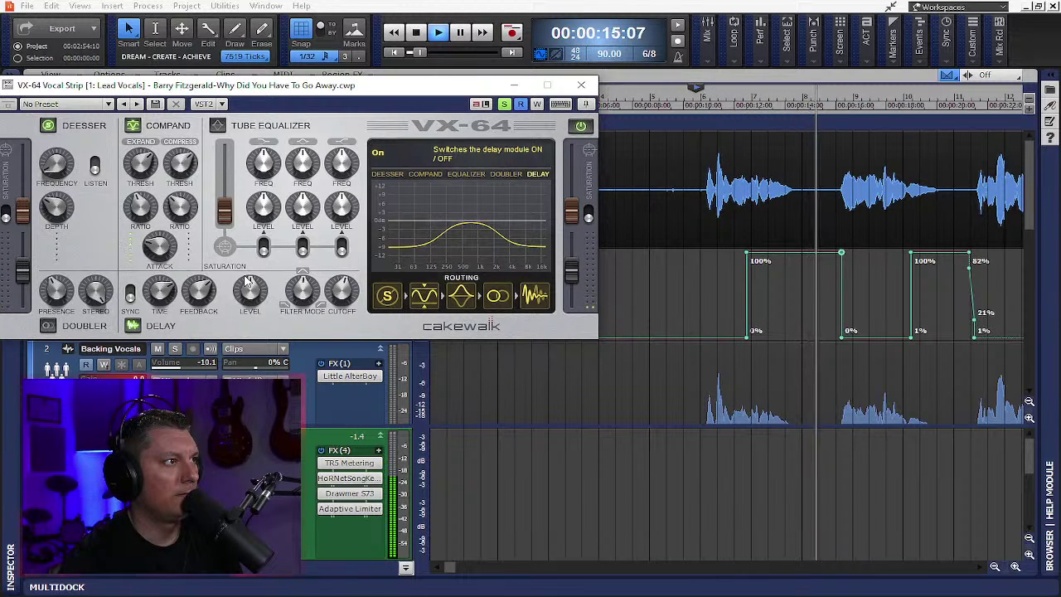
{"action": "key", "text": "space"}
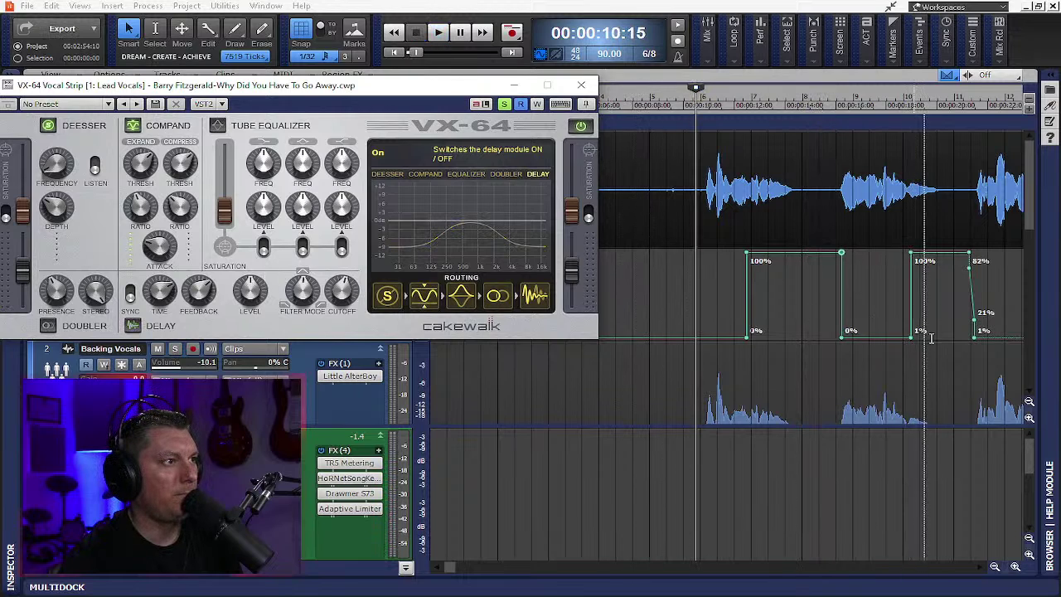
- Play the second phrase from about 00:00:18:05 and move its delay-on automation step earlier to about that point
{"action": "left_click", "coordinate": [892, 102]}
{"action": "key", "text": "space"}
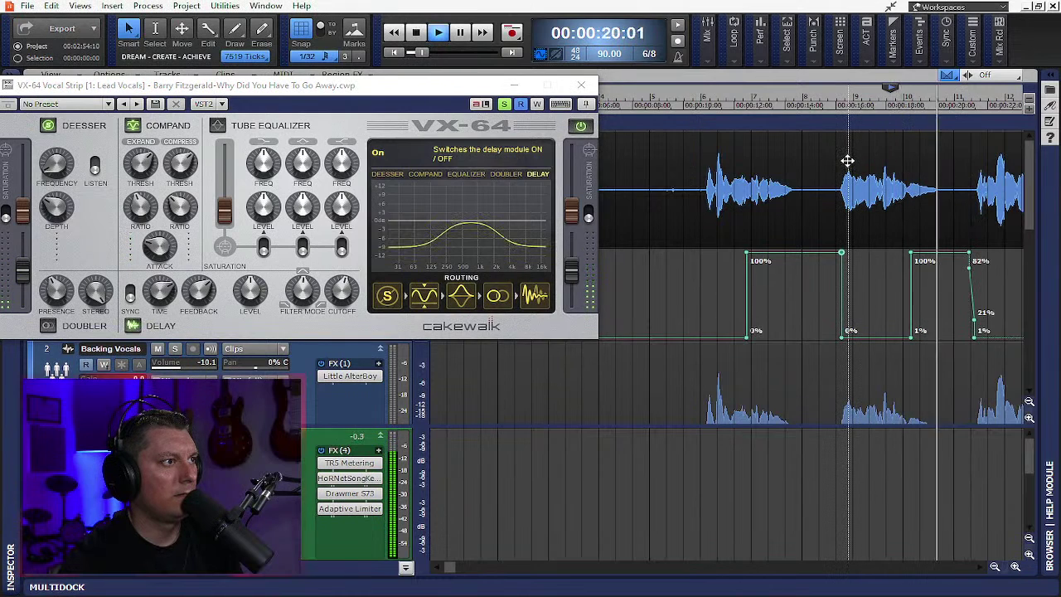
{"action": "key", "text": "space"}
{"action": "left_click_drag", "start_coordinate": [910, 339], "coordinate": [893, 252]}
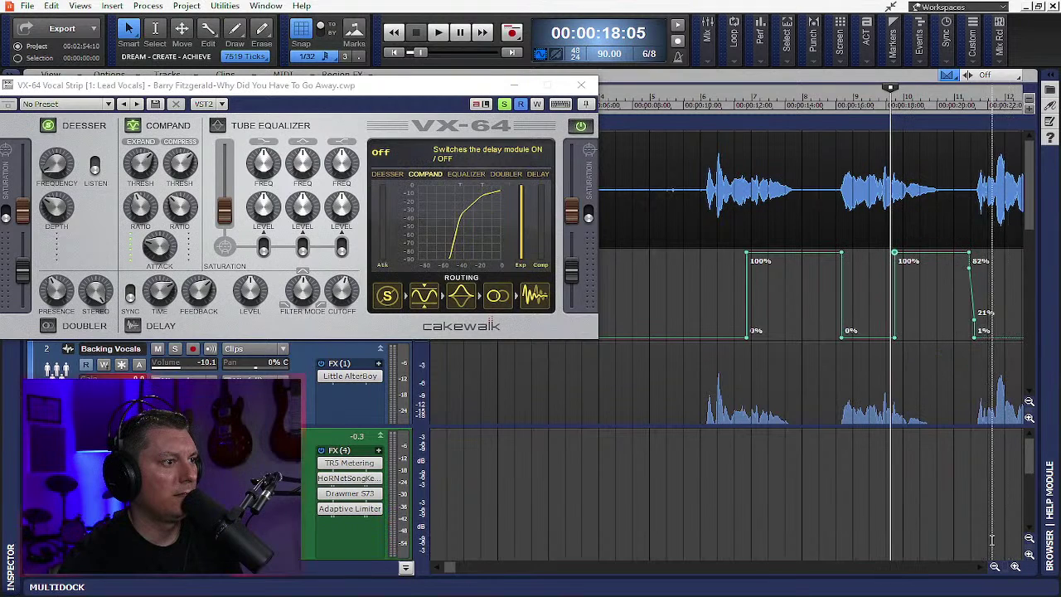
- Move the third phrase's delay-on automation step slightly earlier and raise its on level to 100%
{"action": "left_click_drag", "start_coordinate": [983, 570], "coordinate": [986, 570]}
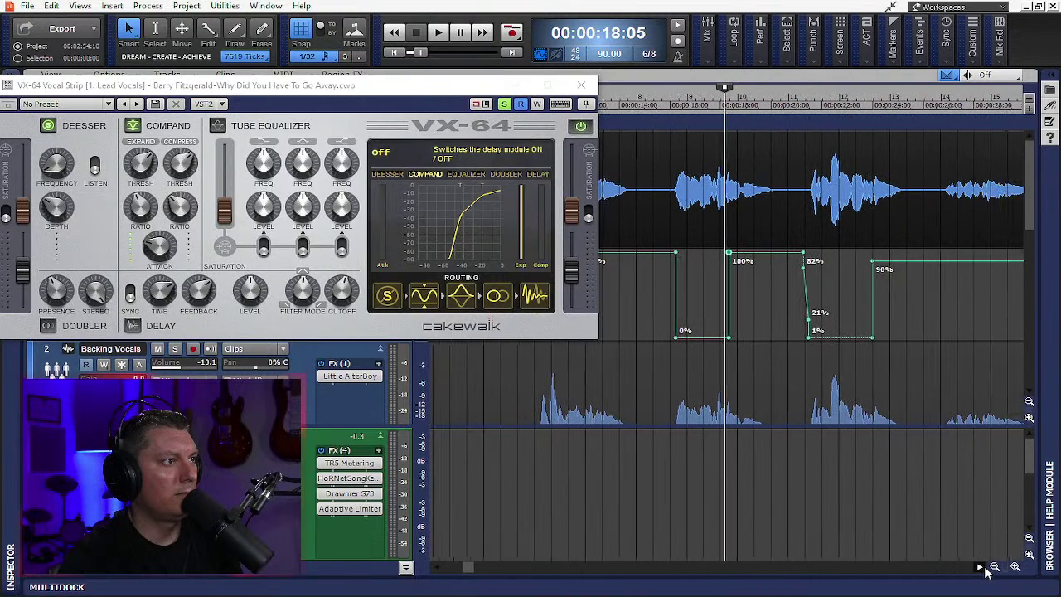
{"action": "left_click_drag", "start_coordinate": [870, 336], "coordinate": [859, 337]}
{"action": "left_click_drag", "start_coordinate": [870, 257], "coordinate": [860, 253]}
- Lower the VX-64 delay automation envelope across bars 12 to 20 to 85% on and about 5% off
{"action": "left_click", "coordinate": [980, 567]}
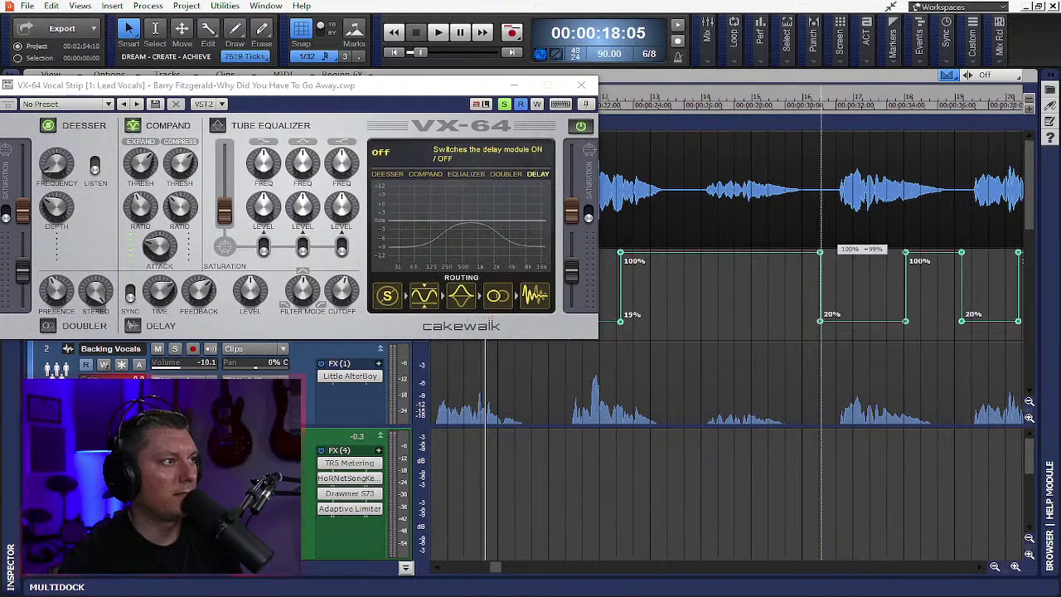
{"action": "key", "text": "ctrl+s"}
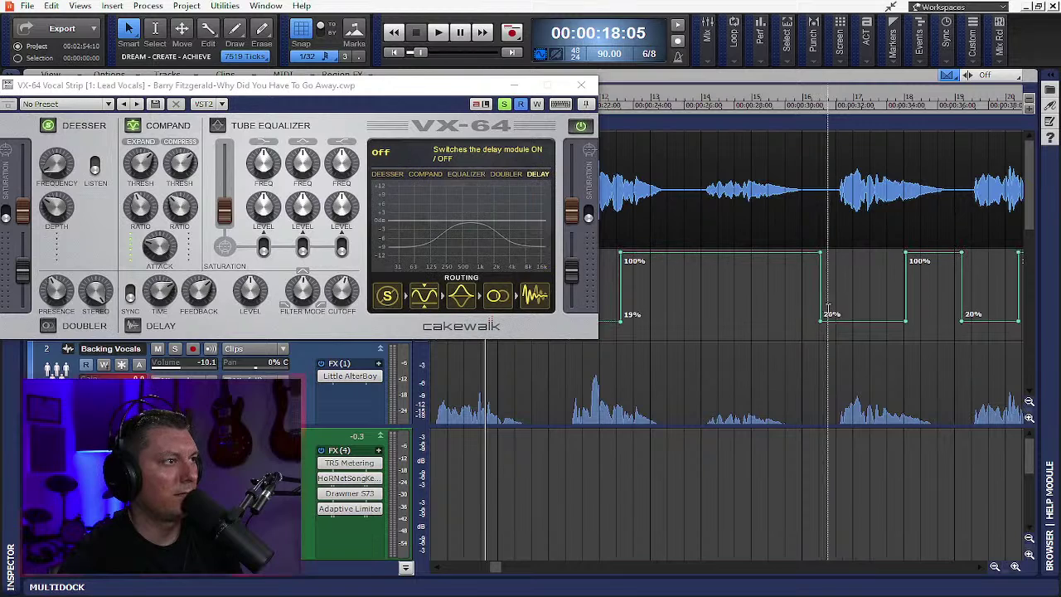
{"action": "mouse_move", "coordinate": [817, 321]}
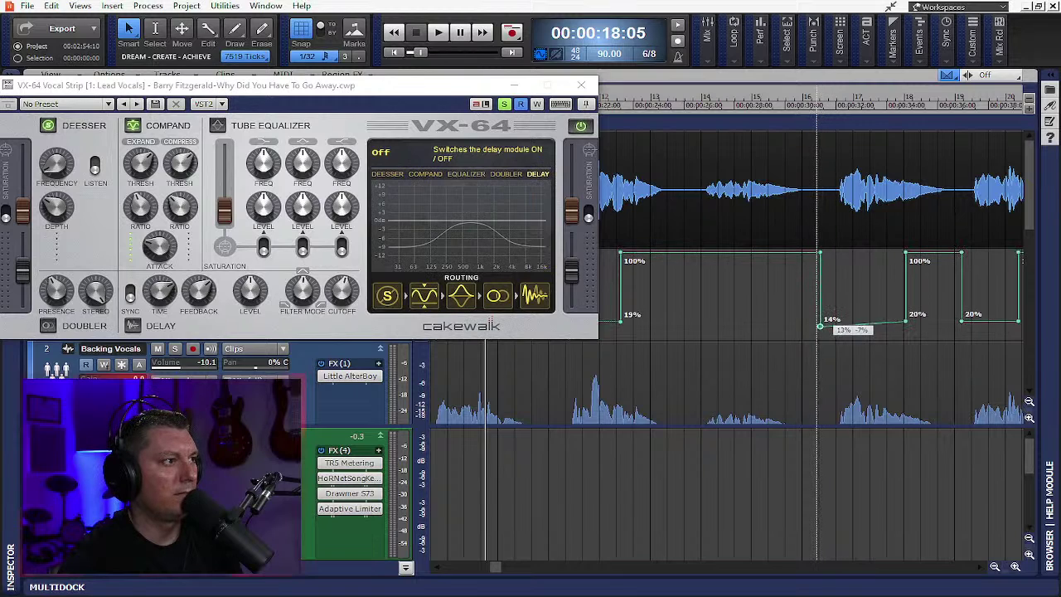
{"action": "left_click_drag", "start_coordinate": [819, 327], "coordinate": [820, 320]}
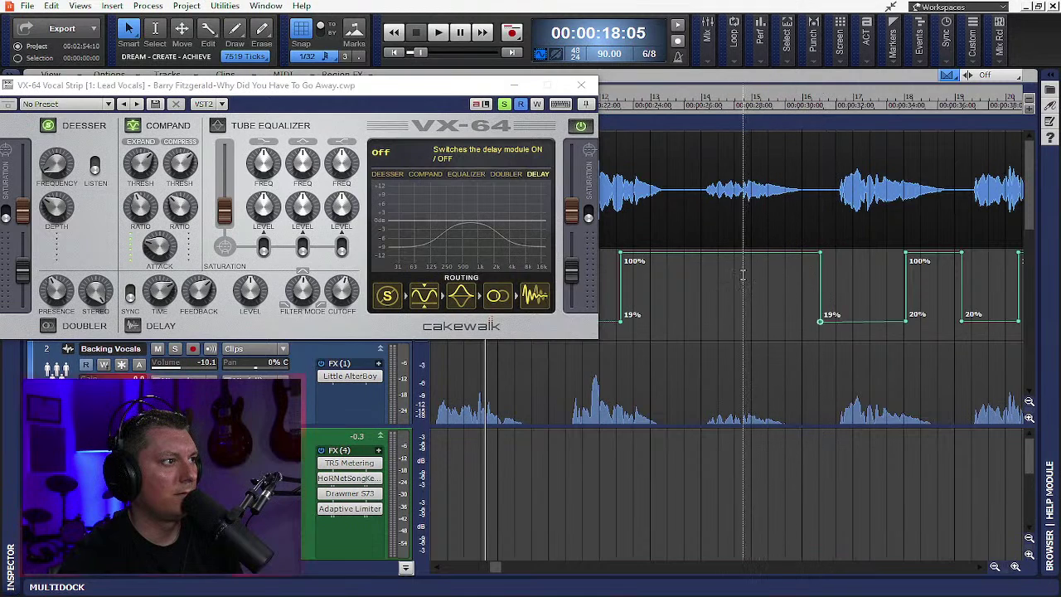
{"action": "left_click_drag", "start_coordinate": [738, 252], "coordinate": [744, 268]}
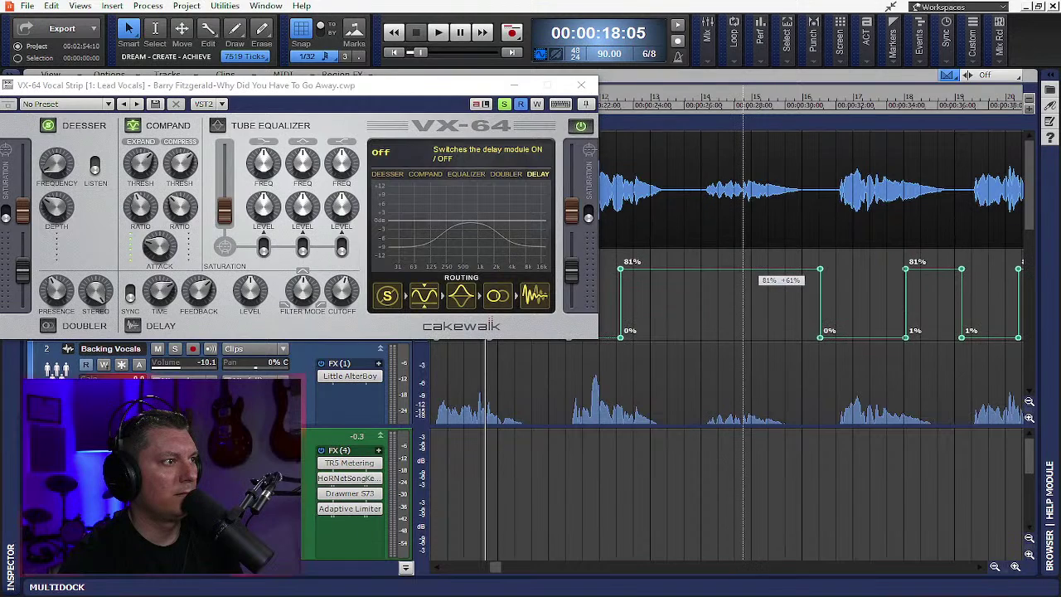
{"action": "left_click_drag", "start_coordinate": [821, 269], "coordinate": [820, 266]}
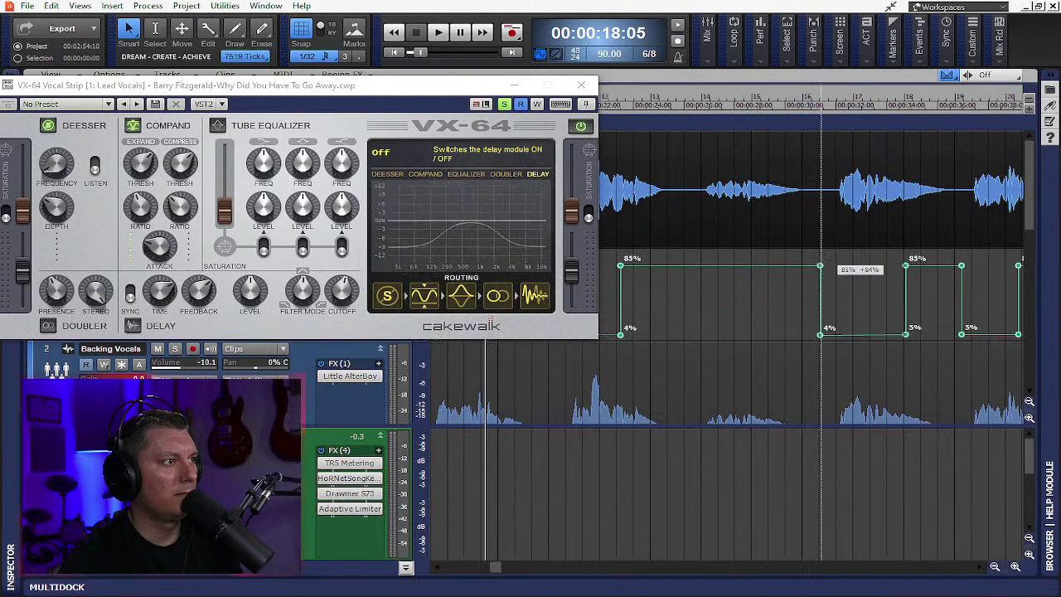
{"action": "left_click", "coordinate": [839, 260]}
{"action": "left_click", "coordinate": [802, 264]}
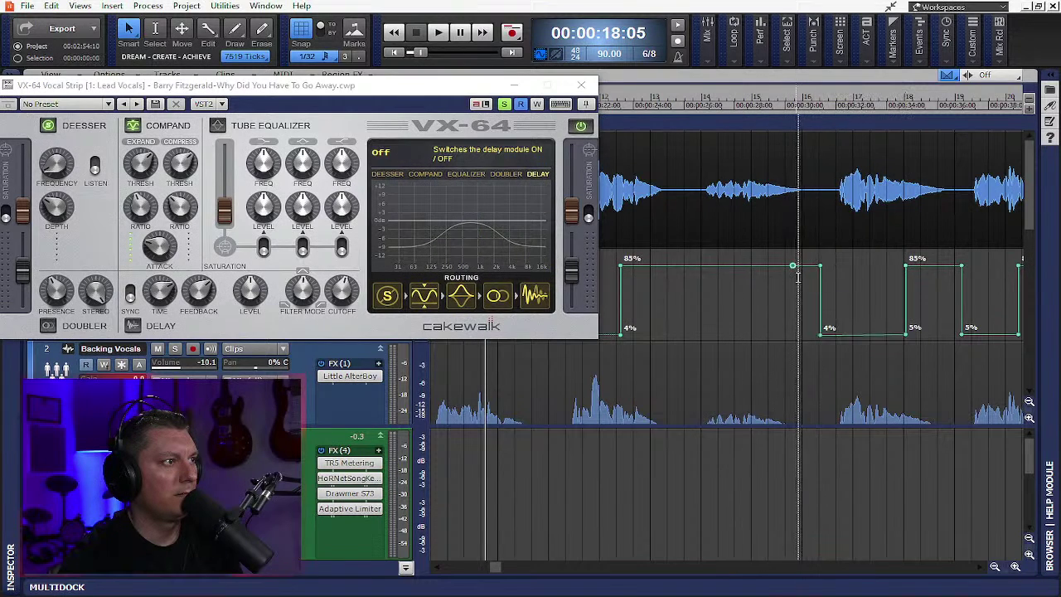
{"action": "key", "text": "t"}
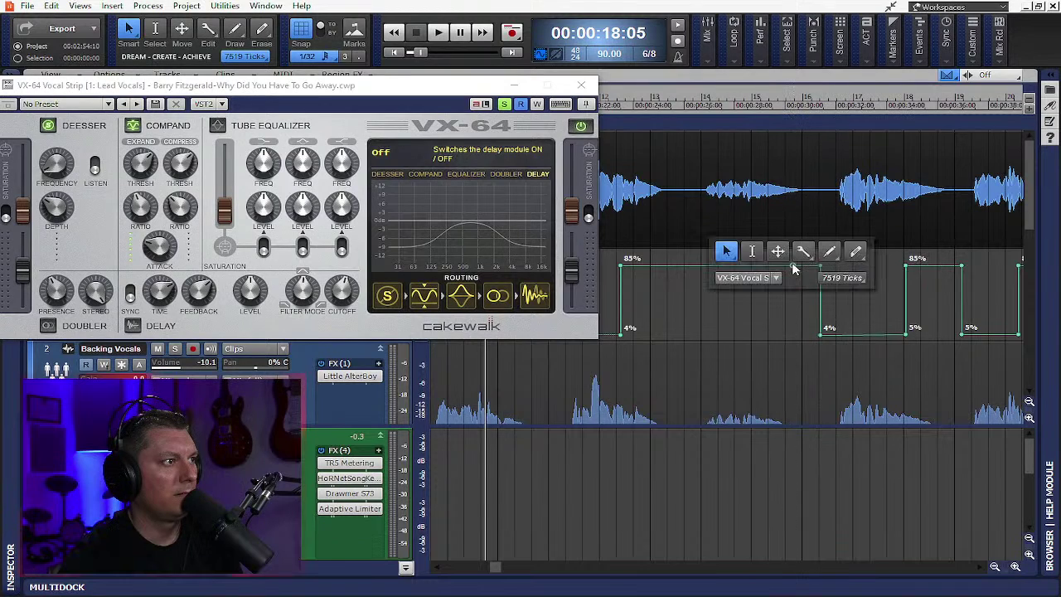
{"action": "left_click", "coordinate": [803, 321]}
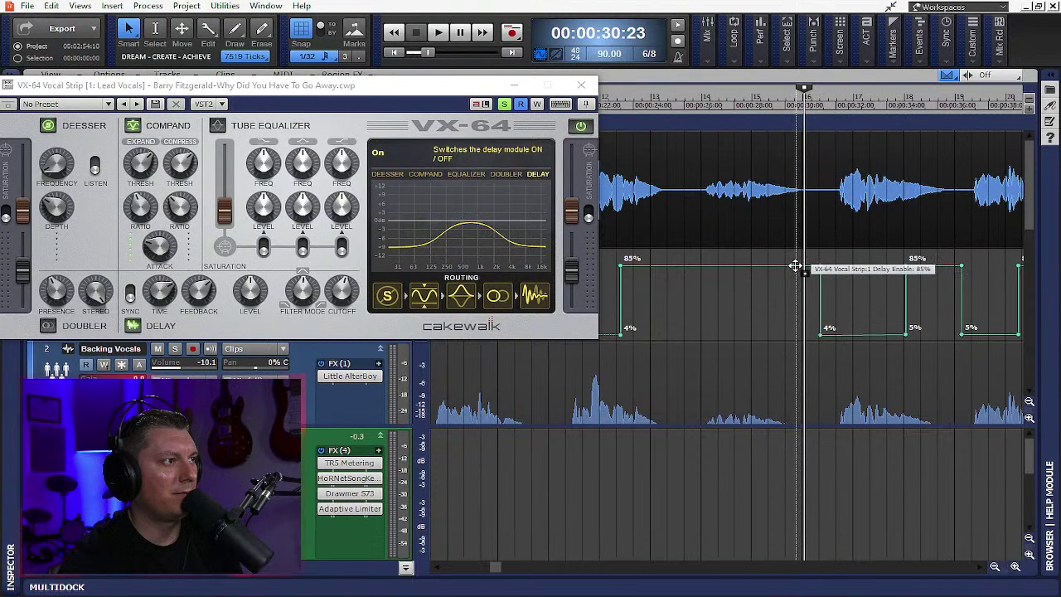
{"action": "right_click", "coordinate": [794, 266]}
{"action": "left_click", "coordinate": [829, 286]}
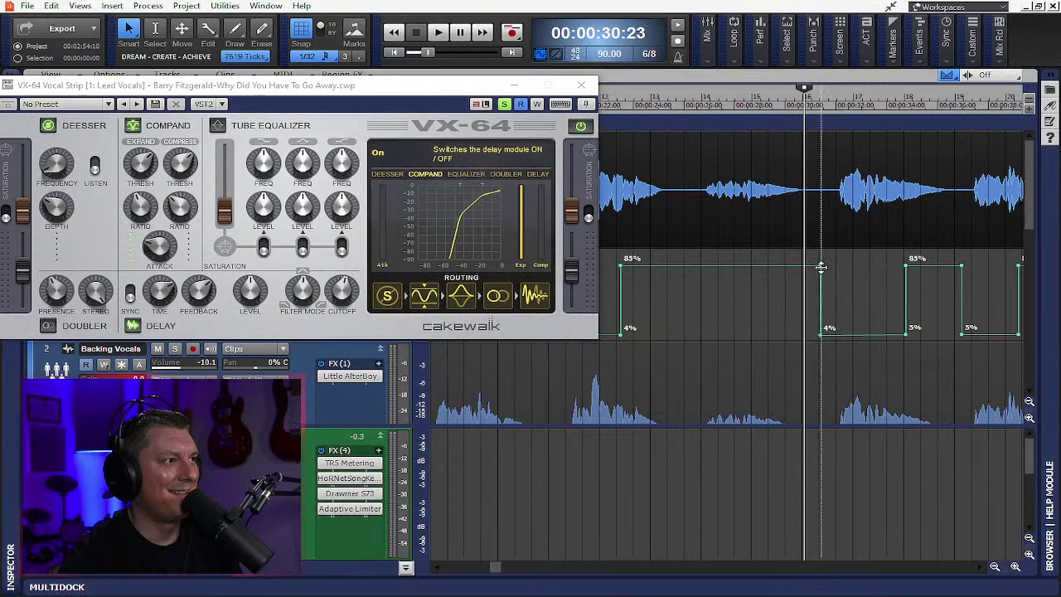
{"action": "key", "text": "t"}
{"action": "left_click", "coordinate": [757, 253]}
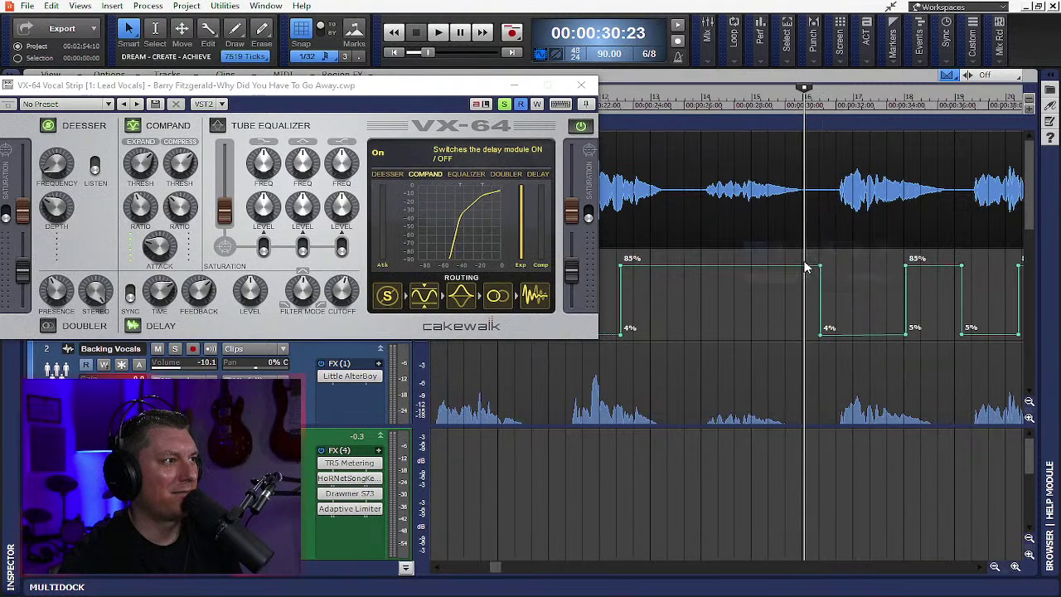
- Raise both ends of the long delay-on section between bars 12 and 16 to 100%
{"action": "left_click_drag", "start_coordinate": [819, 266], "coordinate": [821, 254]}
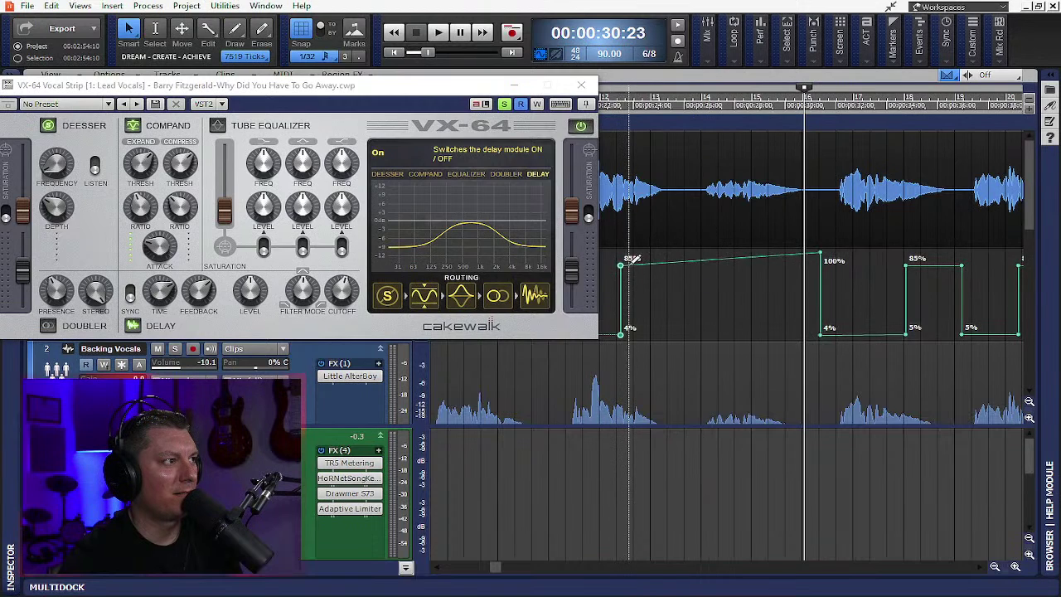
{"action": "left_click", "coordinate": [662, 280]}
{"action": "left_click_drag", "start_coordinate": [621, 266], "coordinate": [620, 250]}
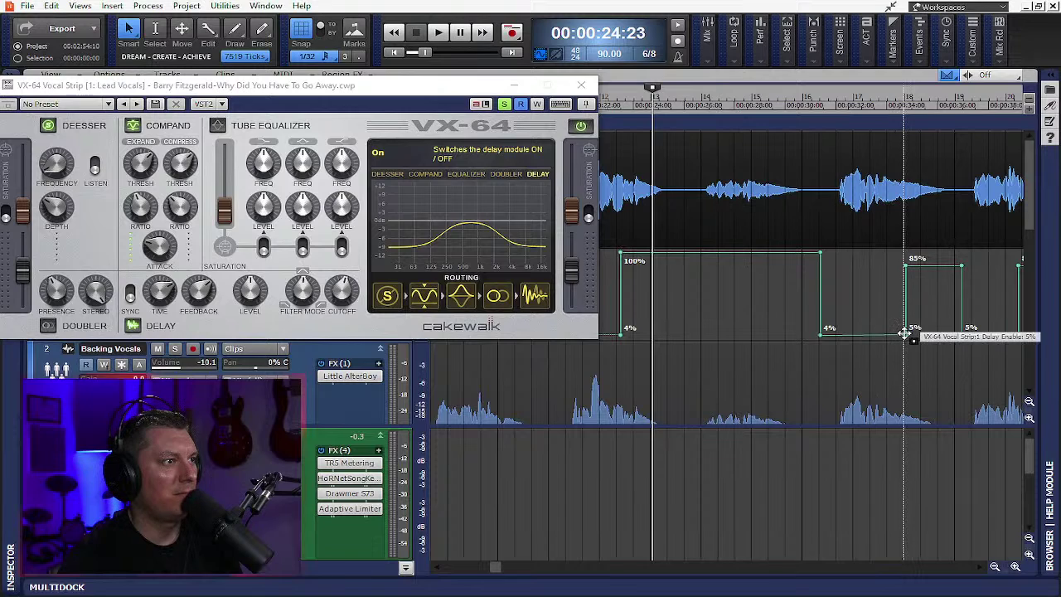
- Start the bar 18 delay-on section slightly earlier and end it slightly after bar 19, with levels of 100% on and 0% off
{"action": "left_click_drag", "start_coordinate": [904, 332], "coordinate": [897, 336]}
{"action": "left_click_drag", "start_coordinate": [904, 267], "coordinate": [896, 251]}
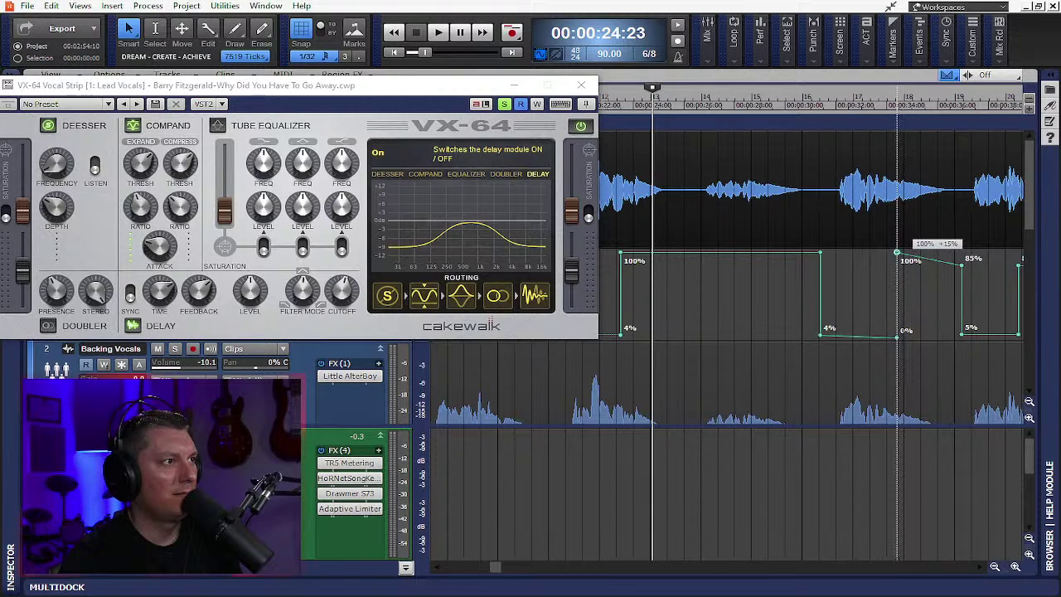
{"action": "left_click_drag", "start_coordinate": [959, 265], "coordinate": [961, 253]}
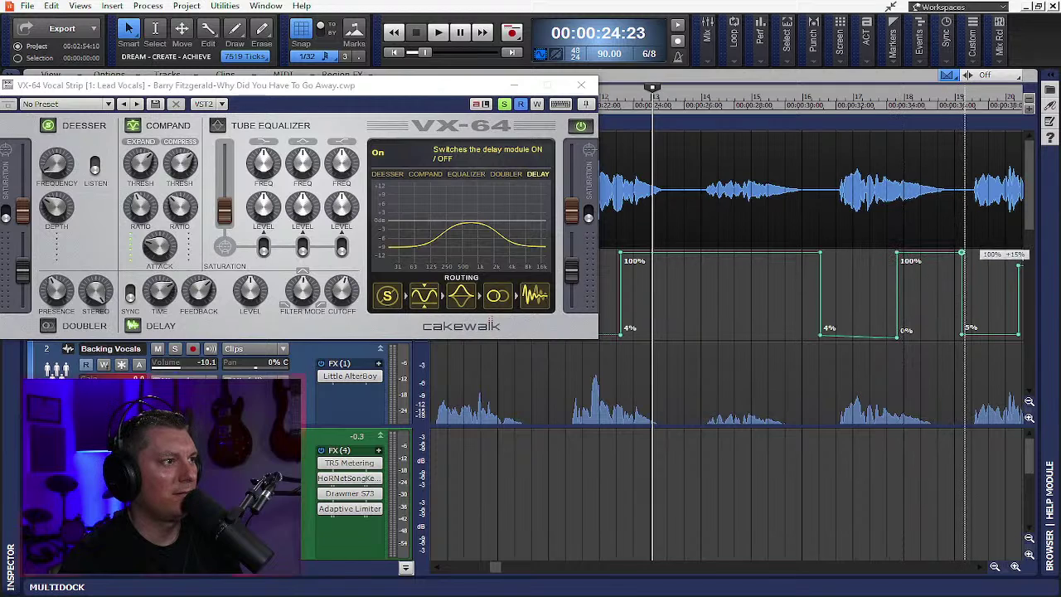
{"action": "left_click_drag", "start_coordinate": [964, 332], "coordinate": [971, 337]}
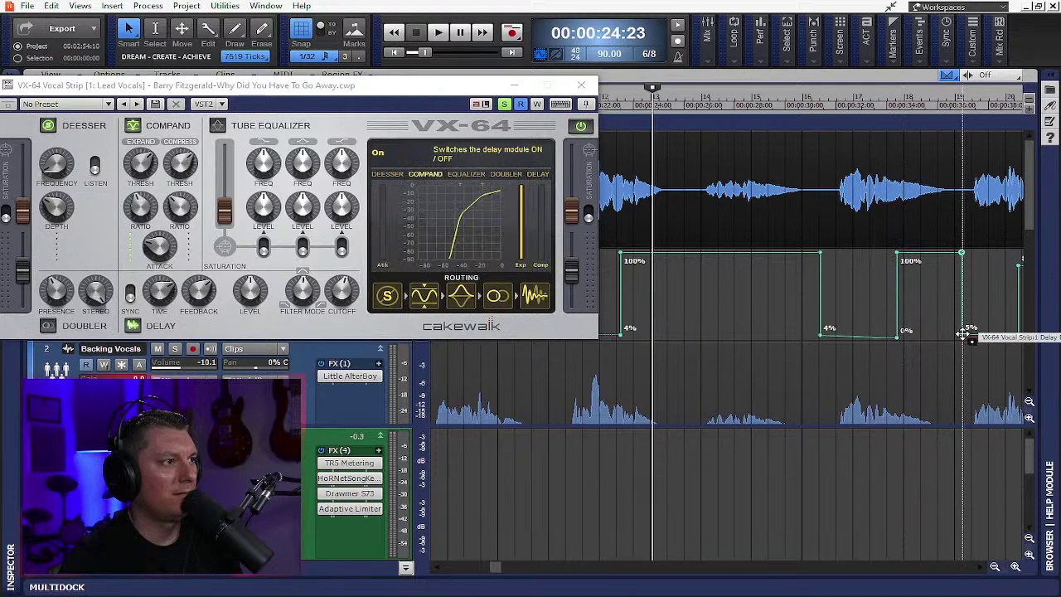
{"action": "left_click_drag", "start_coordinate": [961, 252], "coordinate": [970, 251]}
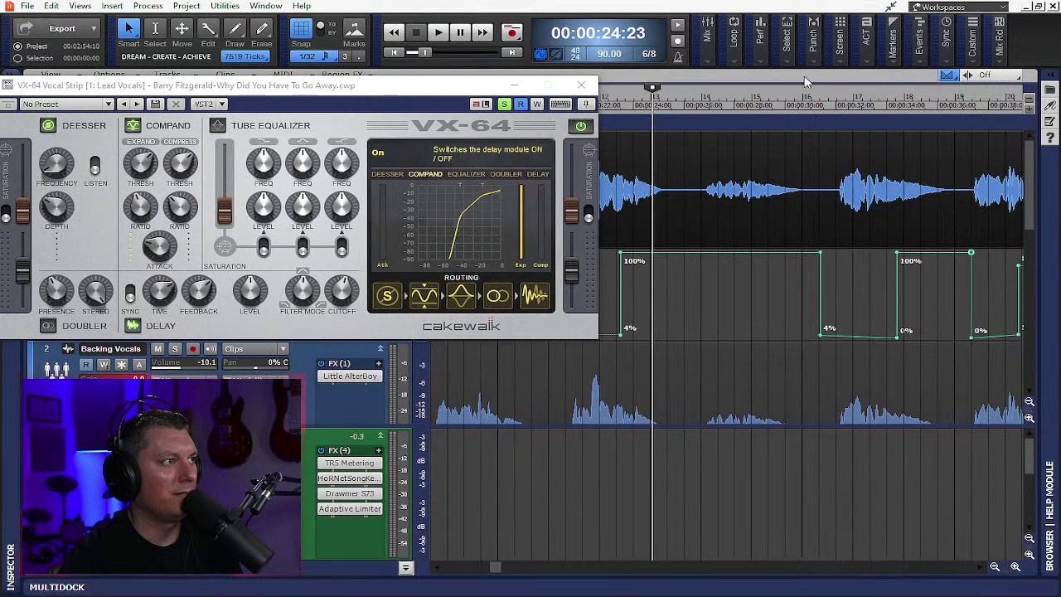
- Play the soloed Lead Vocals from 00:00:24:23 to check the delay switching, moving the VX-64 window off the automation lane
{"action": "key", "text": "space"}
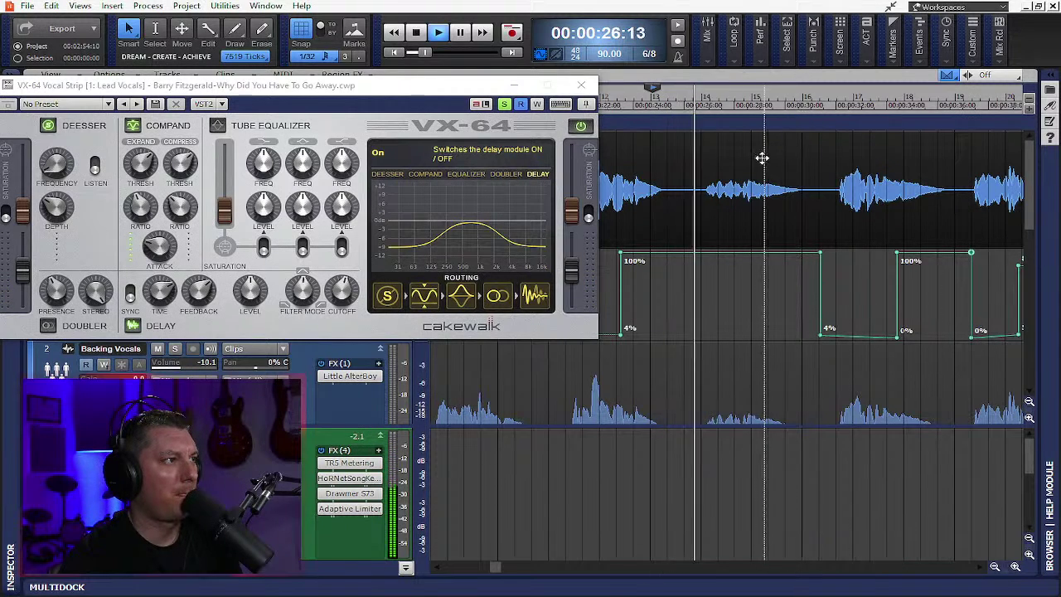
{"action": "left_click", "coordinate": [415, 210]}
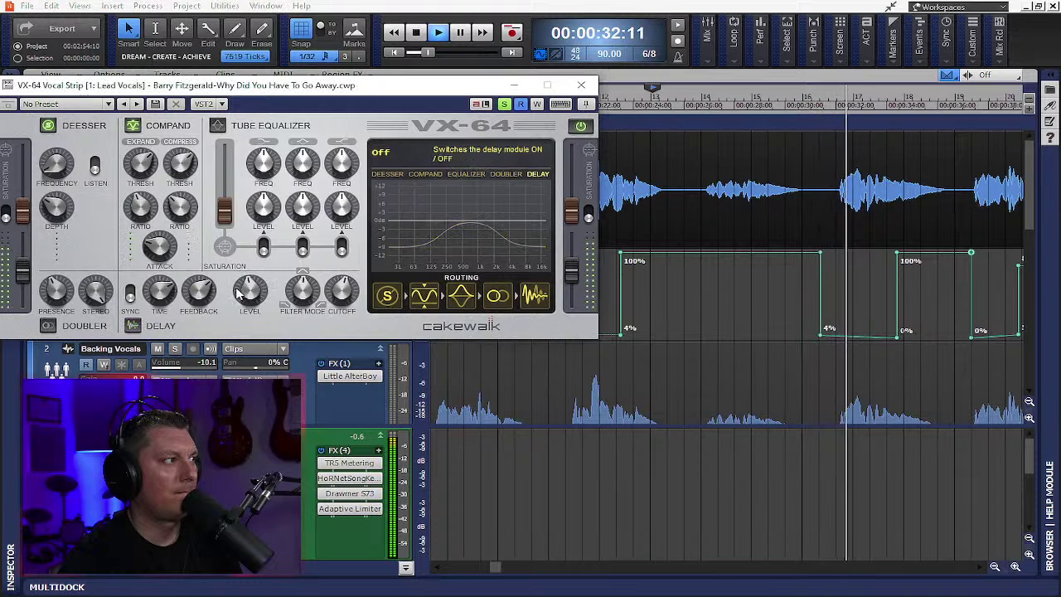
{"action": "left_click", "coordinate": [133, 324]}
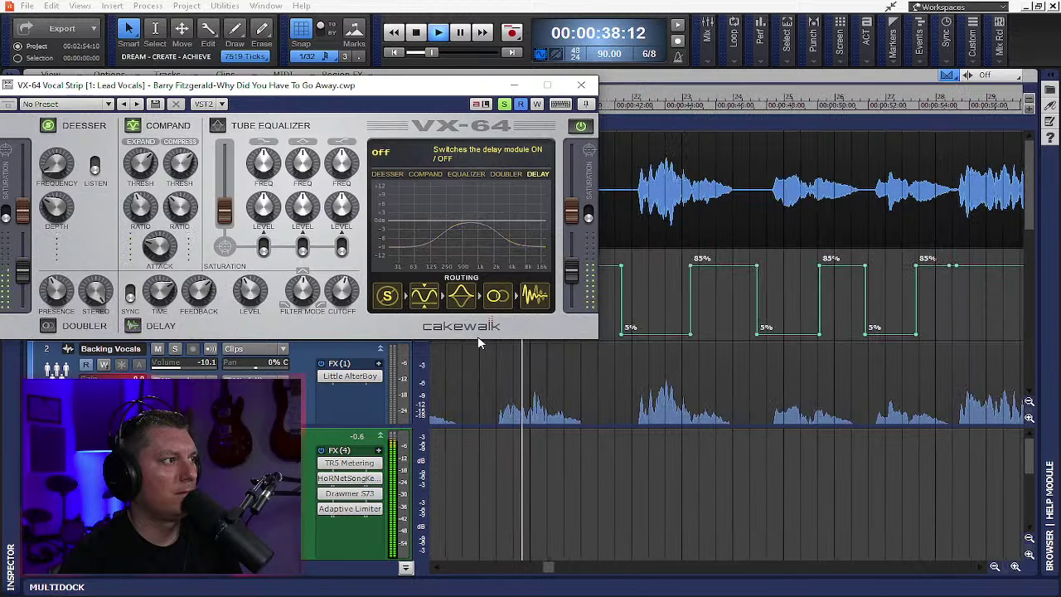
{"action": "left_click_drag", "start_coordinate": [454, 86], "coordinate": [643, 350]}
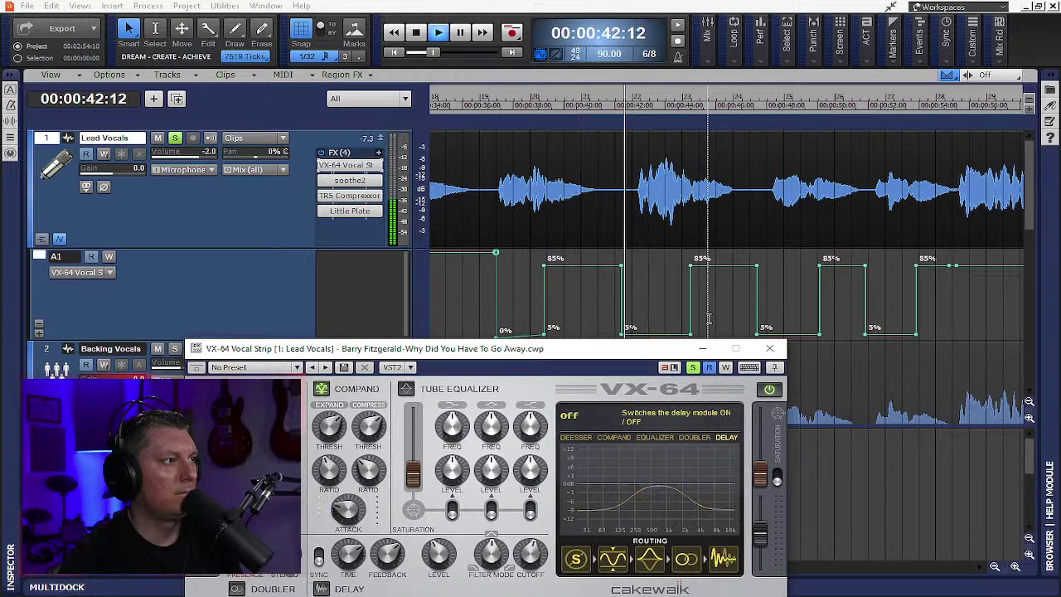
{"action": "key", "text": "space"}
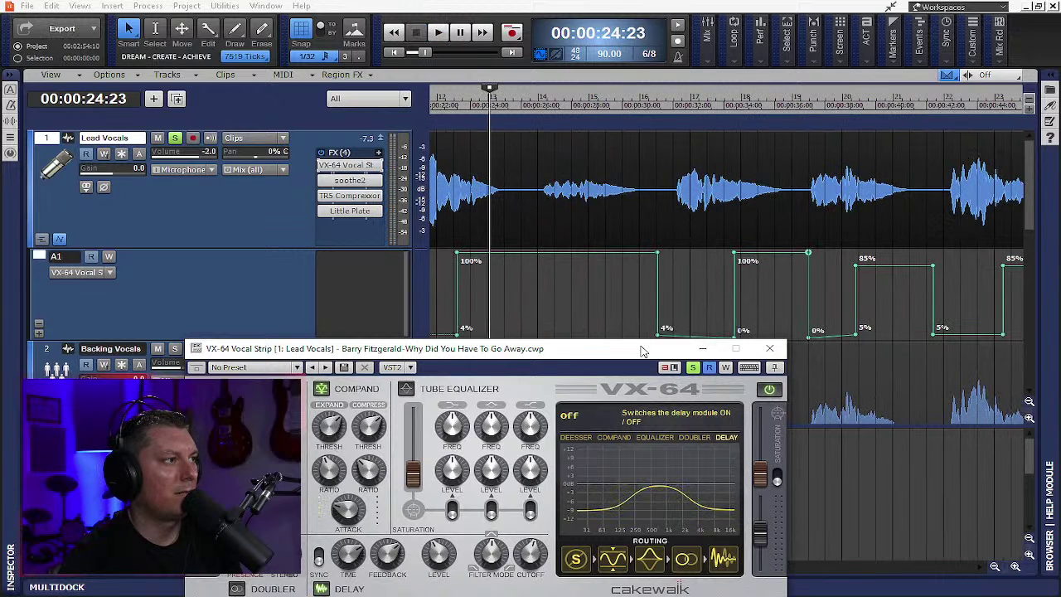
- Raise the delay-on section after bar 20 to 100% and extend its end to just before the bar 22 phrase, dropping to 0%
{"action": "left_click_drag", "start_coordinate": [641, 351], "coordinate": [402, 242]}
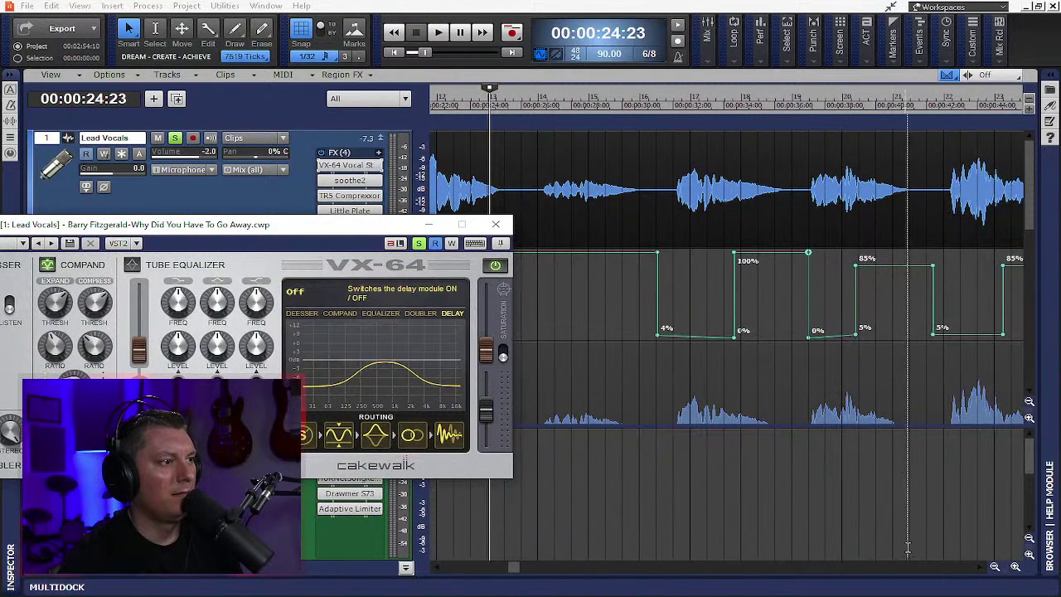
{"action": "left_click", "coordinate": [979, 569]}
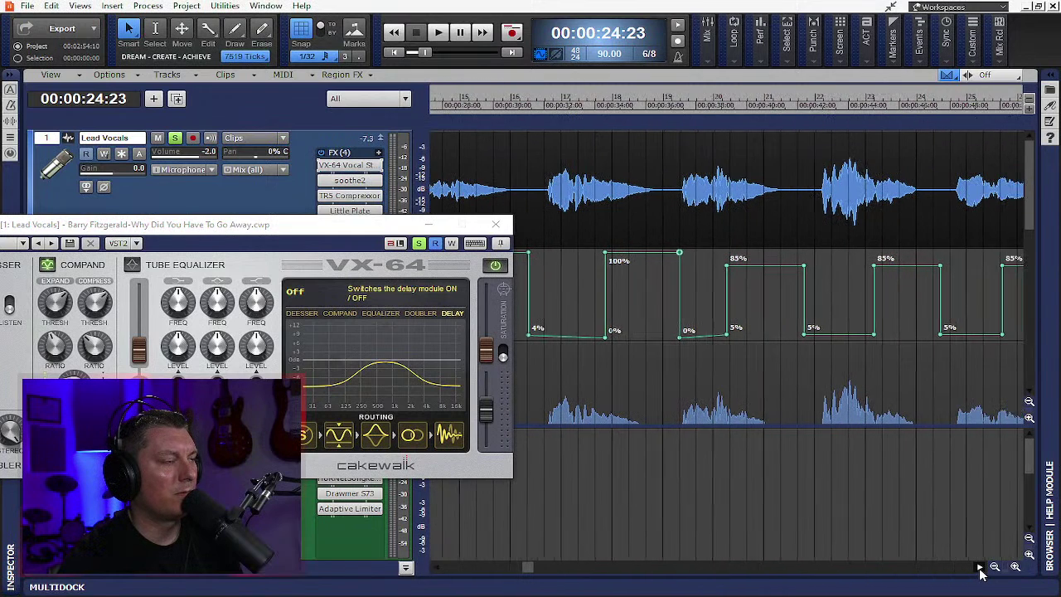
{"action": "left_click_drag", "start_coordinate": [726, 266], "coordinate": [726, 259]}
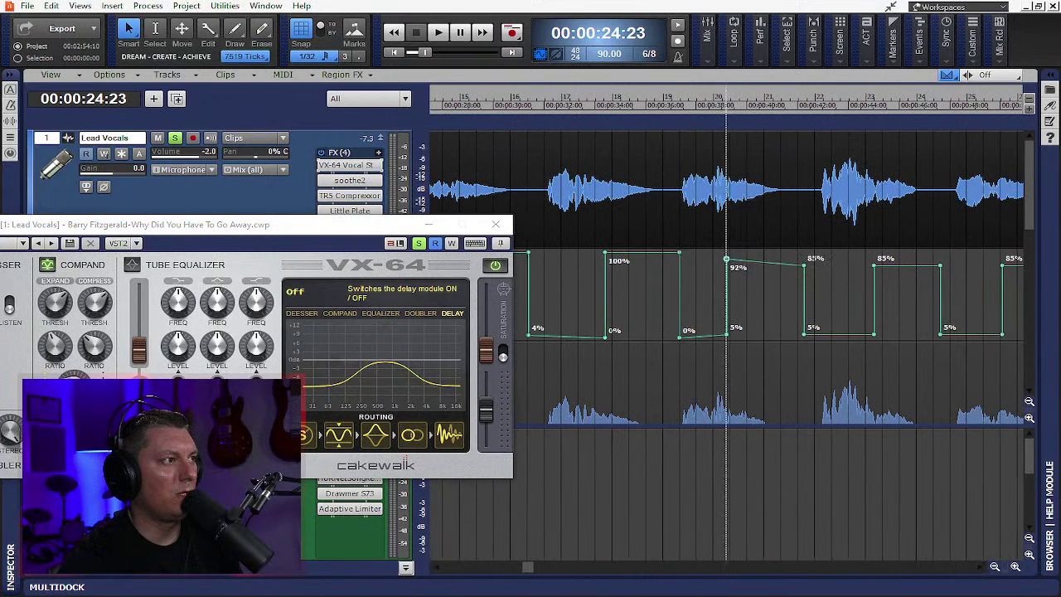
{"action": "left_click", "coordinate": [805, 263]}
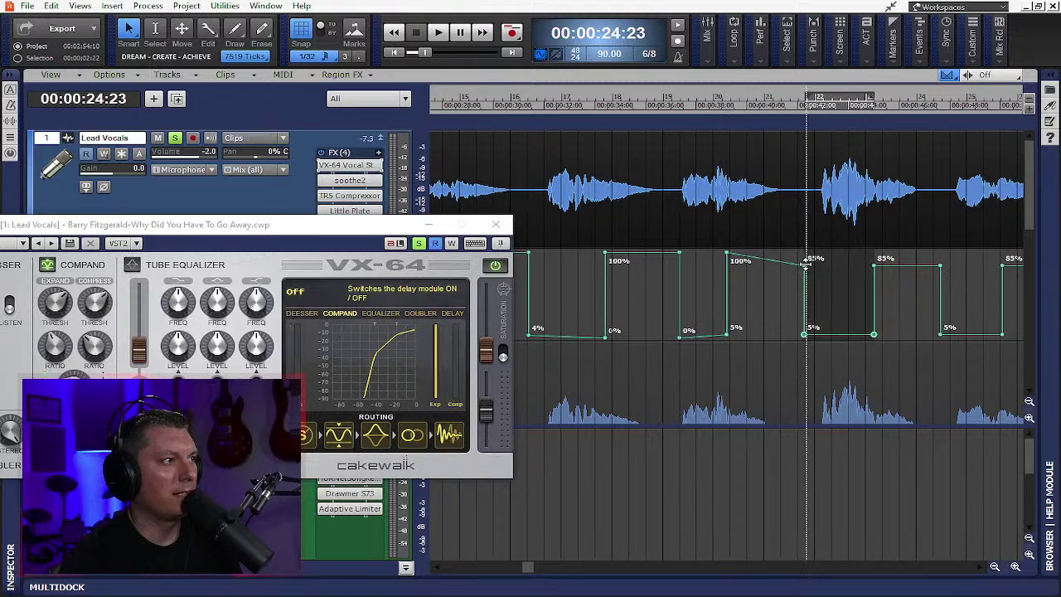
{"action": "left_click_drag", "start_coordinate": [802, 265], "coordinate": [814, 251]}
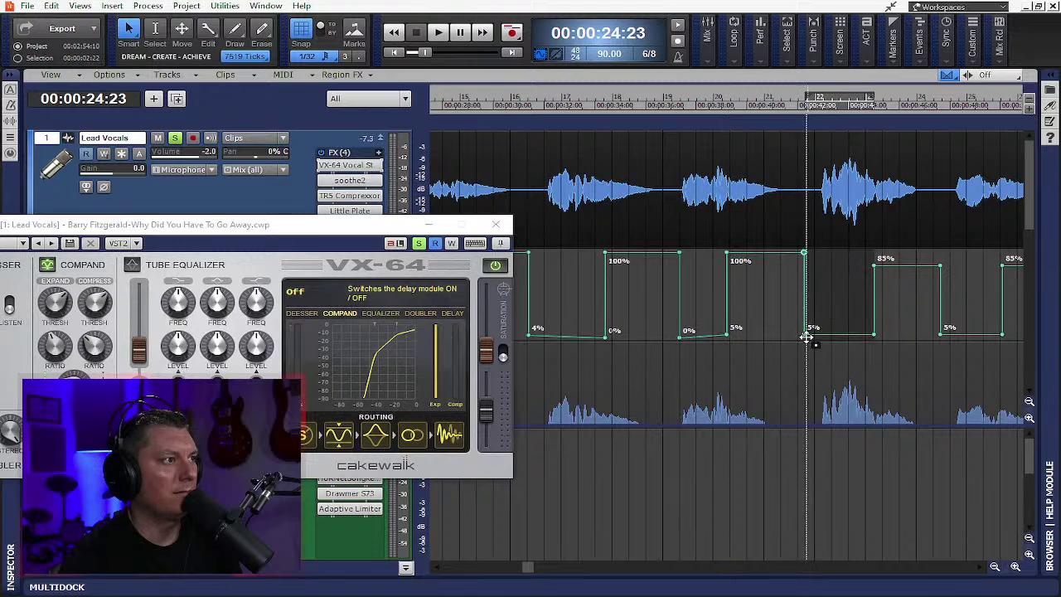
{"action": "left_click", "coordinate": [778, 330]}
{"action": "left_click_drag", "start_coordinate": [804, 334], "coordinate": [818, 338]}
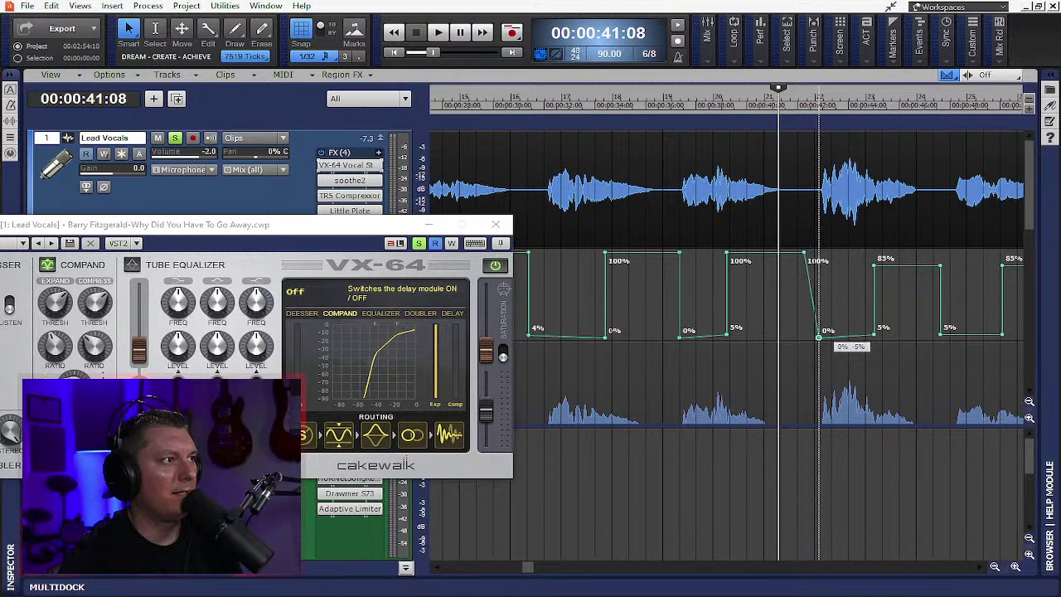
{"action": "left_click_drag", "start_coordinate": [805, 250], "coordinate": [816, 252]}
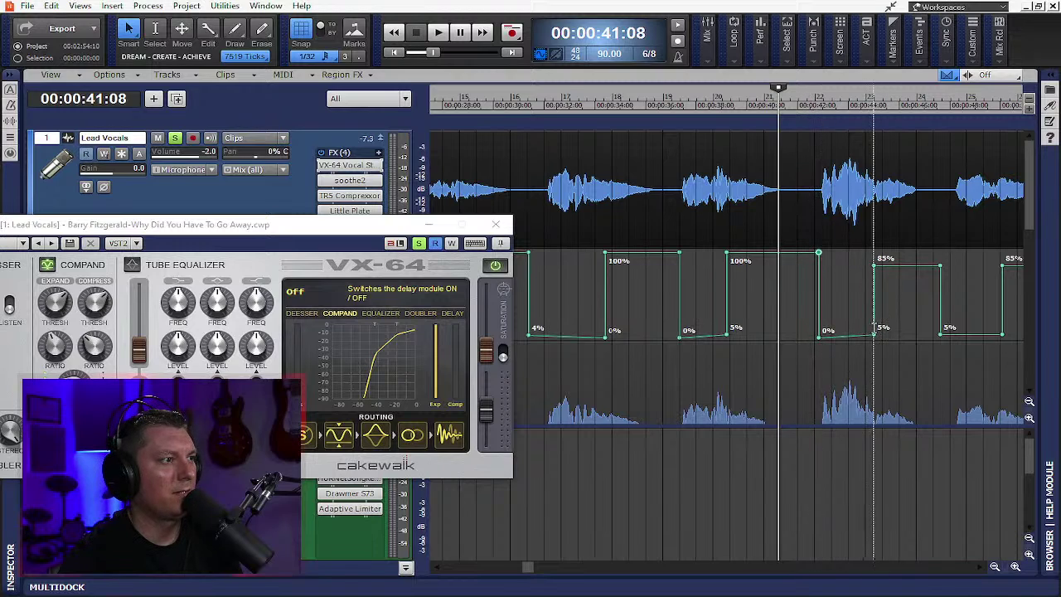
- Raise the delay-on section after bar 23 to 100% and extend its end to just before the bar 25 phrase, dropping to 0%
{"action": "left_click", "coordinate": [877, 340]}
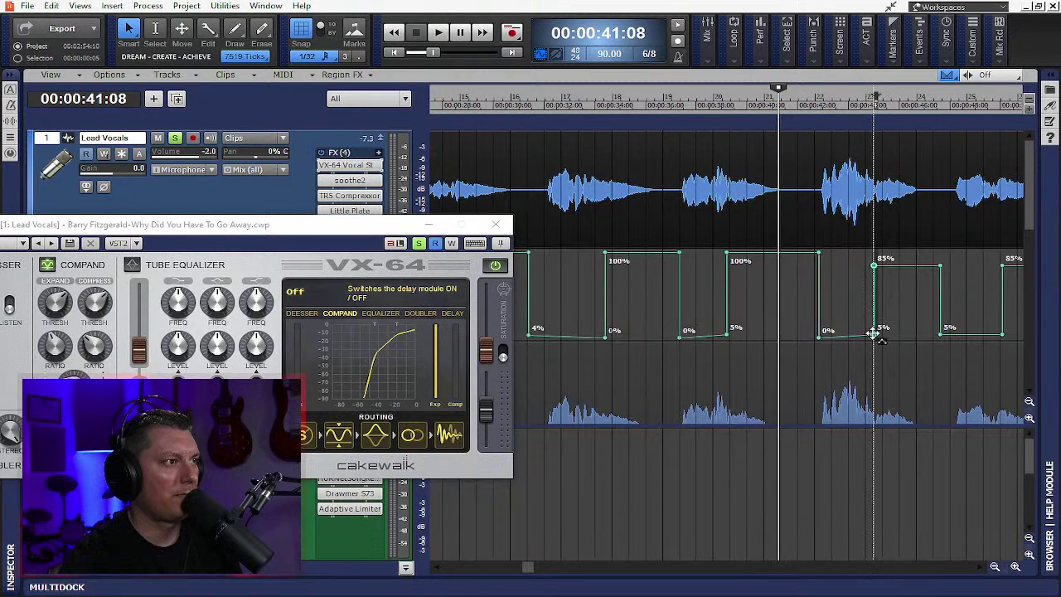
{"action": "left_click", "coordinate": [891, 277]}
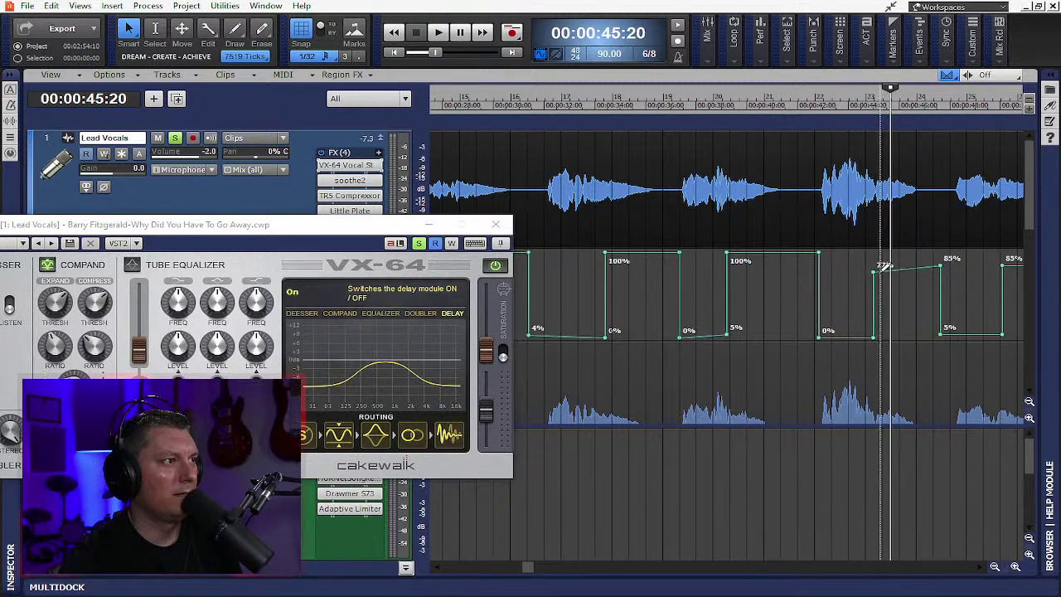
{"action": "left_click_drag", "start_coordinate": [872, 272], "coordinate": [870, 252]}
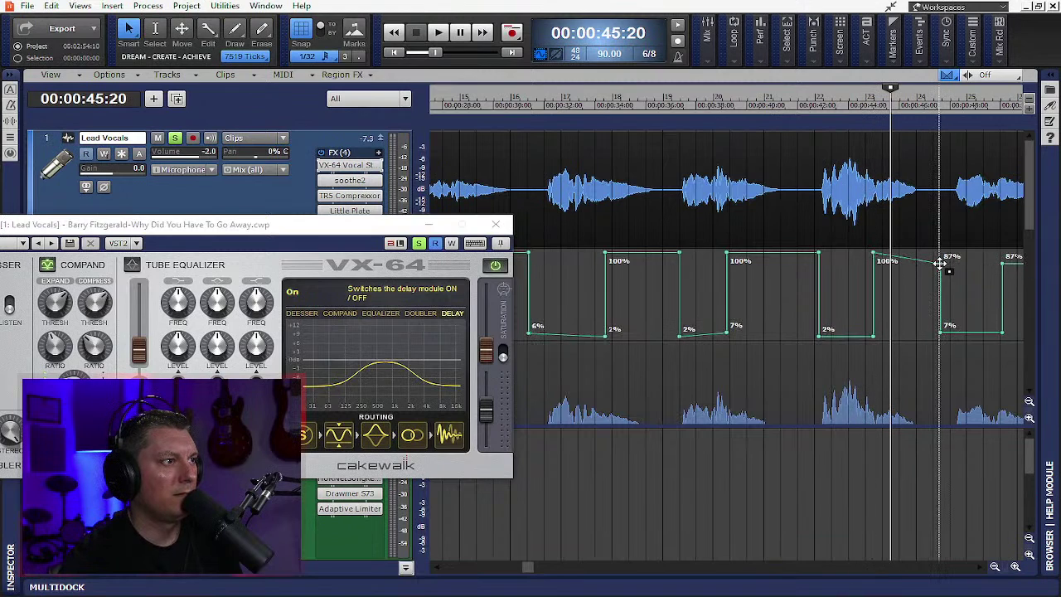
{"action": "left_click_drag", "start_coordinate": [939, 265], "coordinate": [950, 253]}
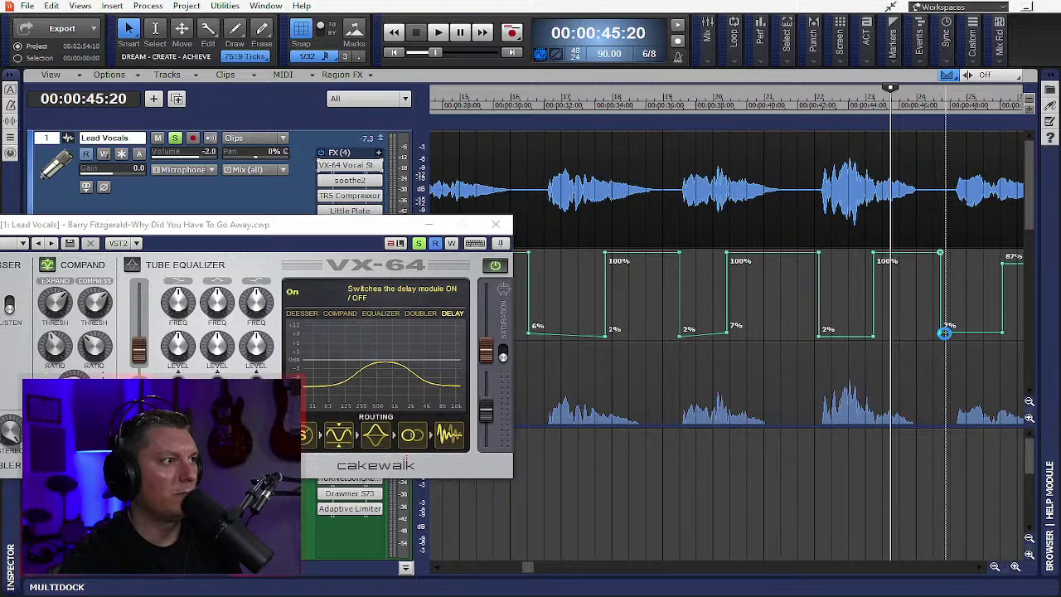
{"action": "left_click_drag", "start_coordinate": [941, 330], "coordinate": [956, 337]}
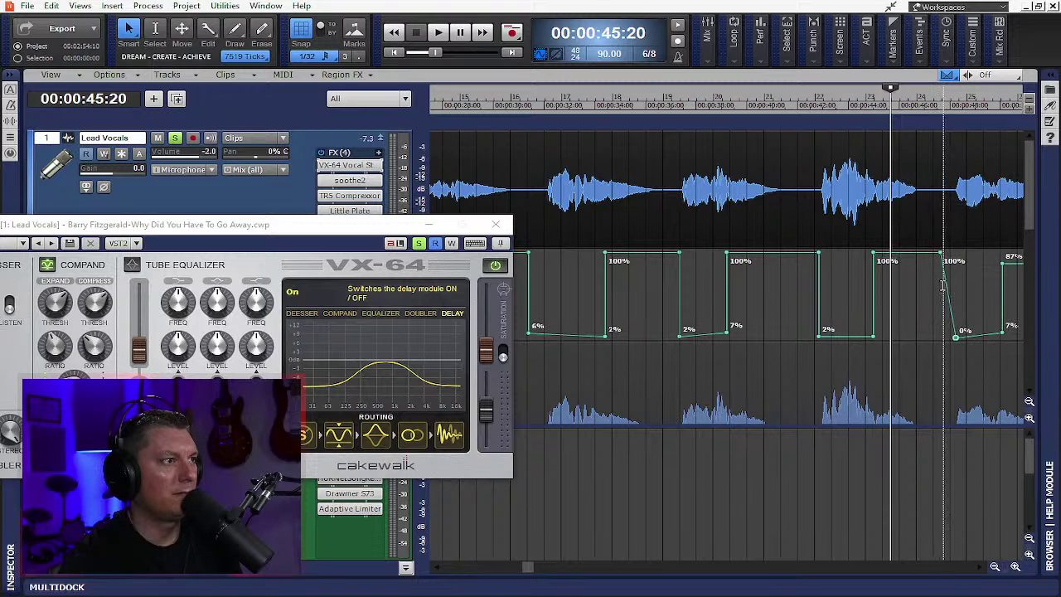
{"action": "left_click_drag", "start_coordinate": [941, 253], "coordinate": [956, 253]}
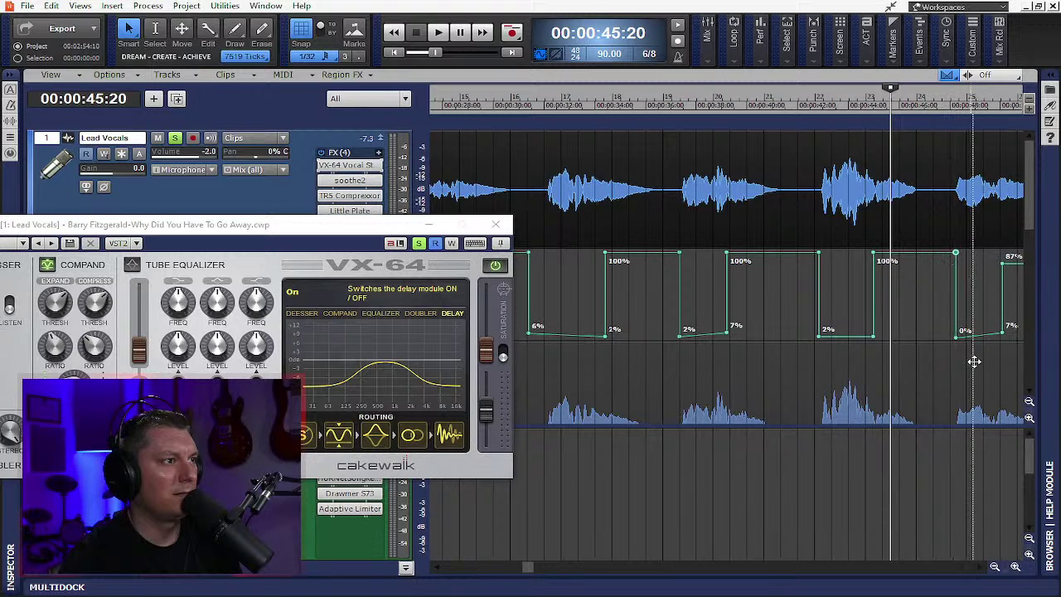
- Level the off section at the bar 25 phrase to 0% and raise the start of the following delay-on section to 93%
{"action": "scroll", "coordinate": [986, 567], "scroll_direction": "right", "scroll_amount": 3}
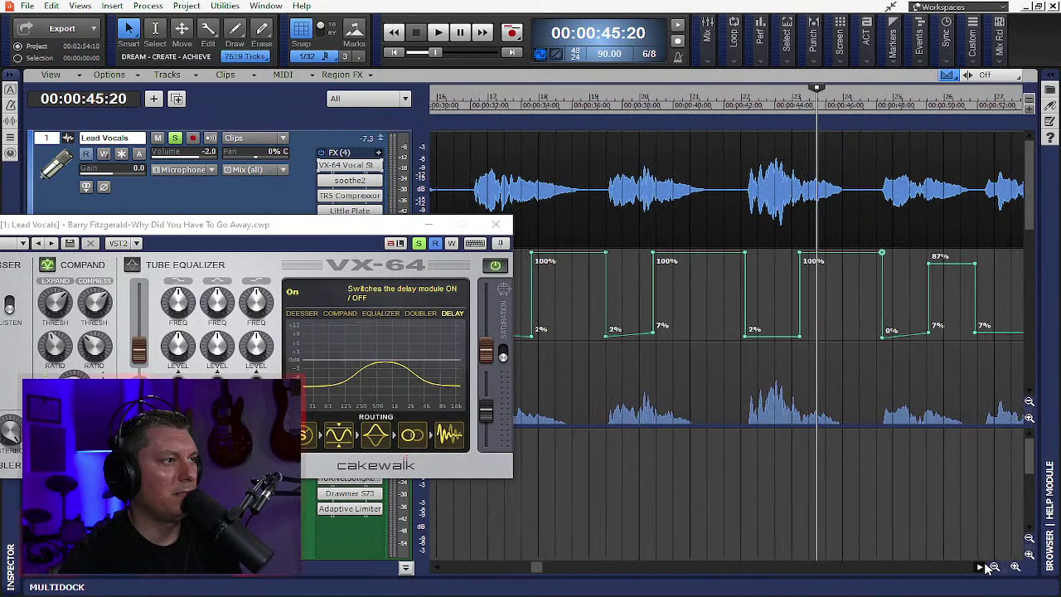
{"action": "scroll", "coordinate": [984, 567], "scroll_direction": "right", "scroll_amount": 6}
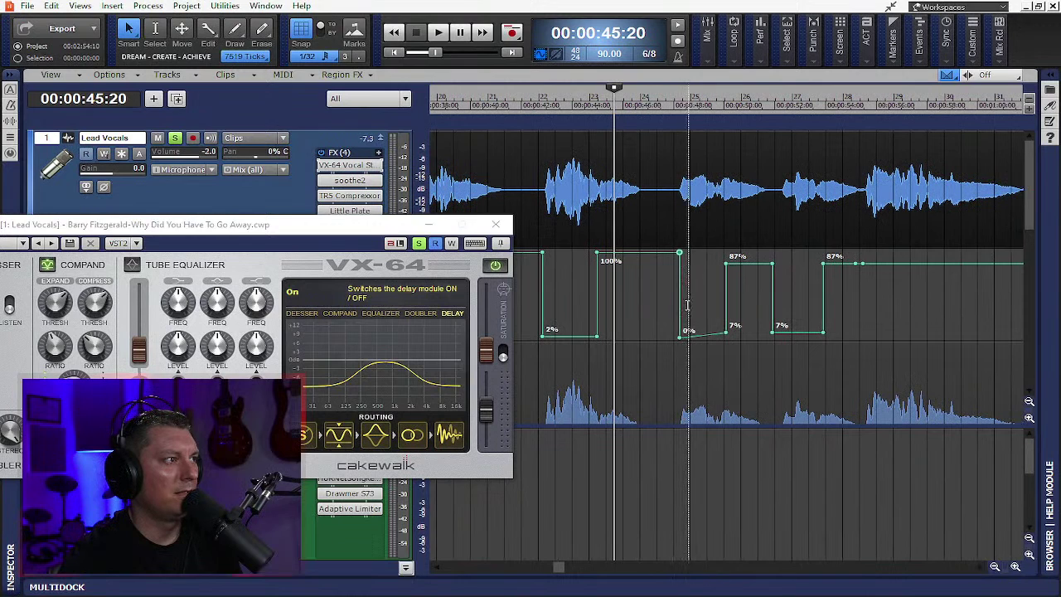
{"action": "left_click_drag", "start_coordinate": [725, 332], "coordinate": [726, 337]}
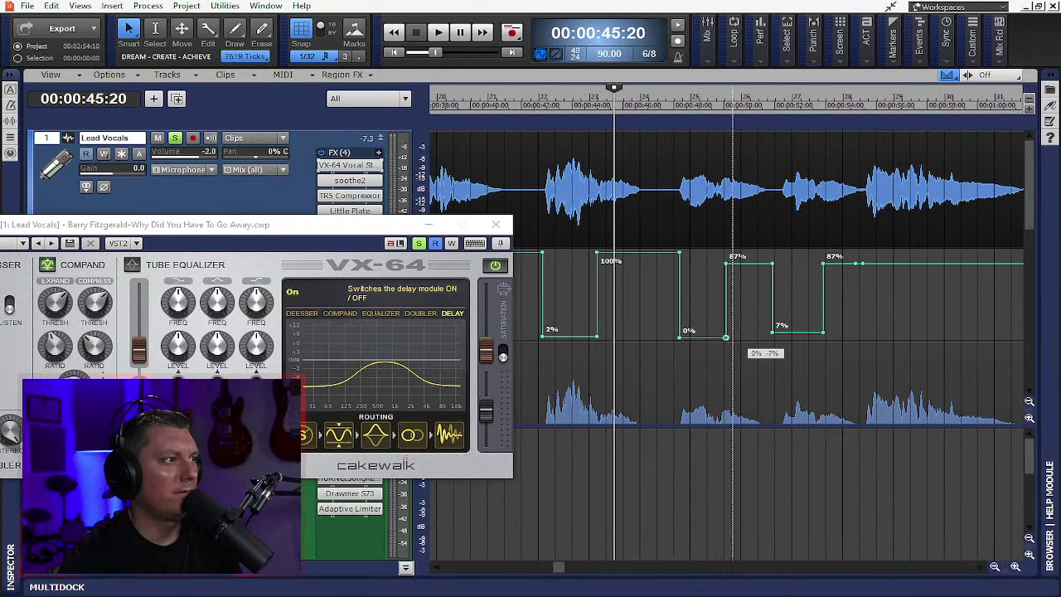
{"action": "left_click_drag", "start_coordinate": [725, 262], "coordinate": [726, 258]}
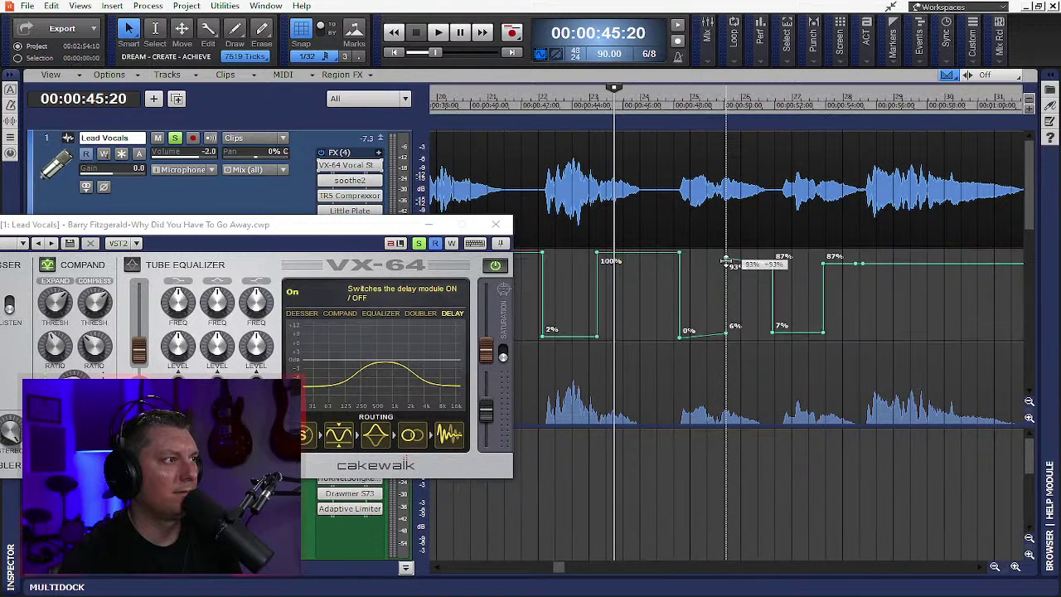
{"action": "left_click", "coordinate": [735, 351]}
{"action": "left_click", "coordinate": [735, 326]}
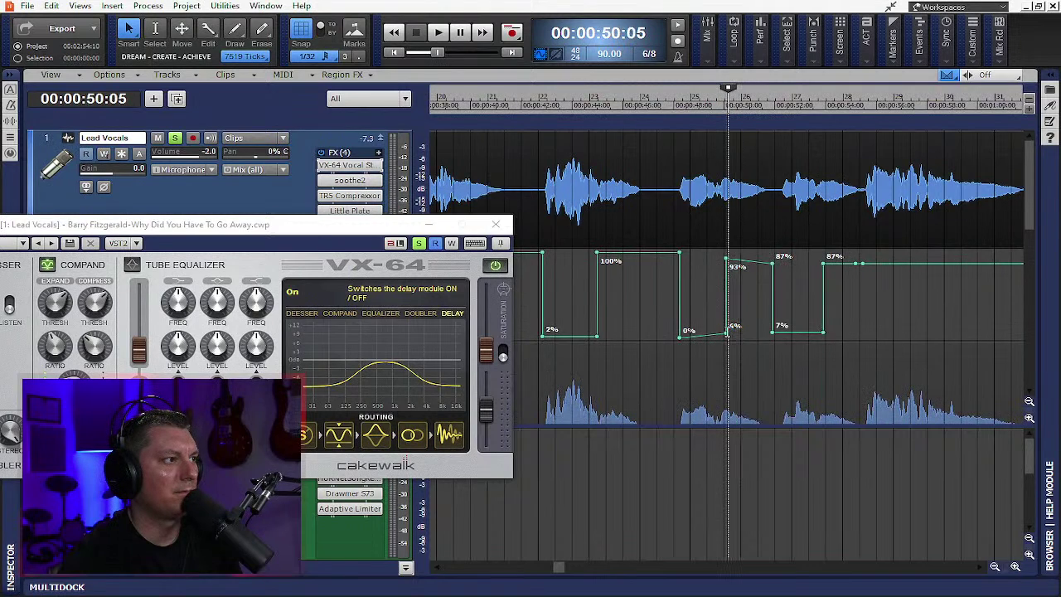
{"action": "left_click_drag", "start_coordinate": [725, 332], "coordinate": [725, 338]}
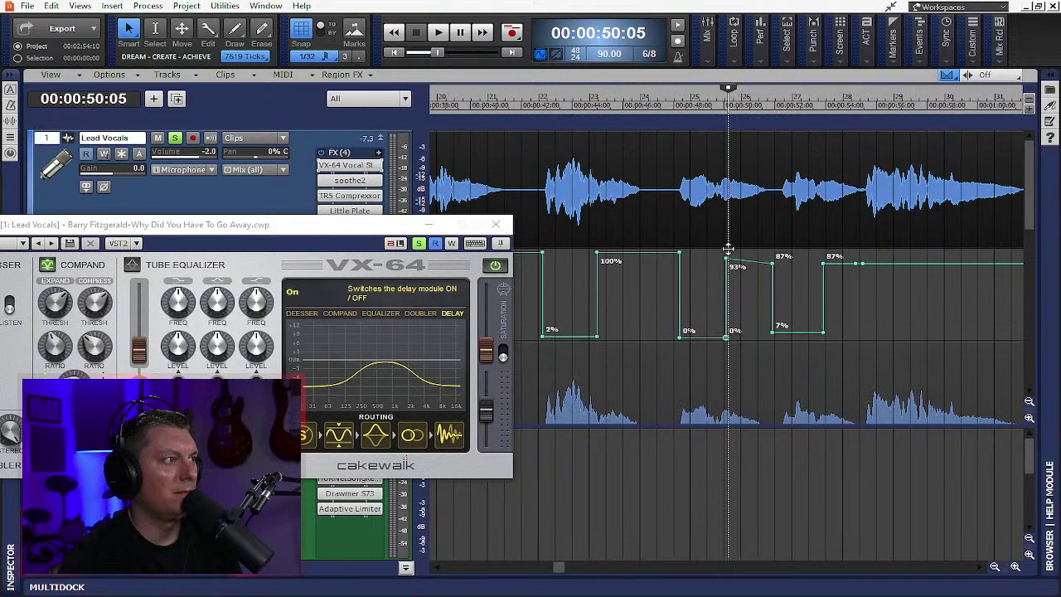
- Raise the end of the delay-on section after bar 25 to 100% and extend it to the bar 27 phrase, dropping to 0%
{"action": "left_click_drag", "start_coordinate": [726, 259], "coordinate": [771, 253]}
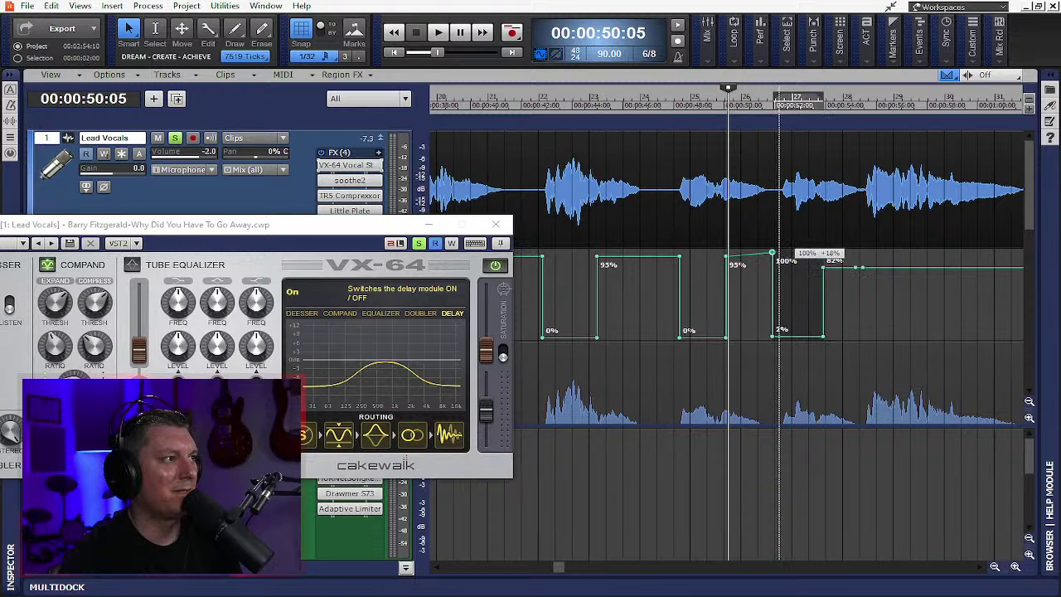
{"action": "left_click_drag", "start_coordinate": [777, 328], "coordinate": [783, 337]}
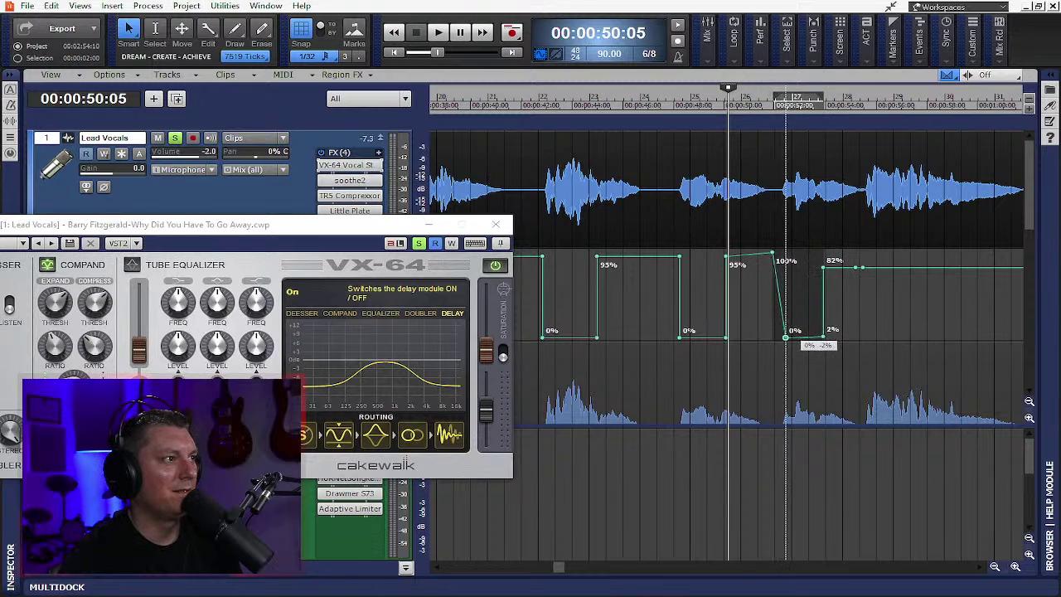
{"action": "left_click", "coordinate": [787, 271]}
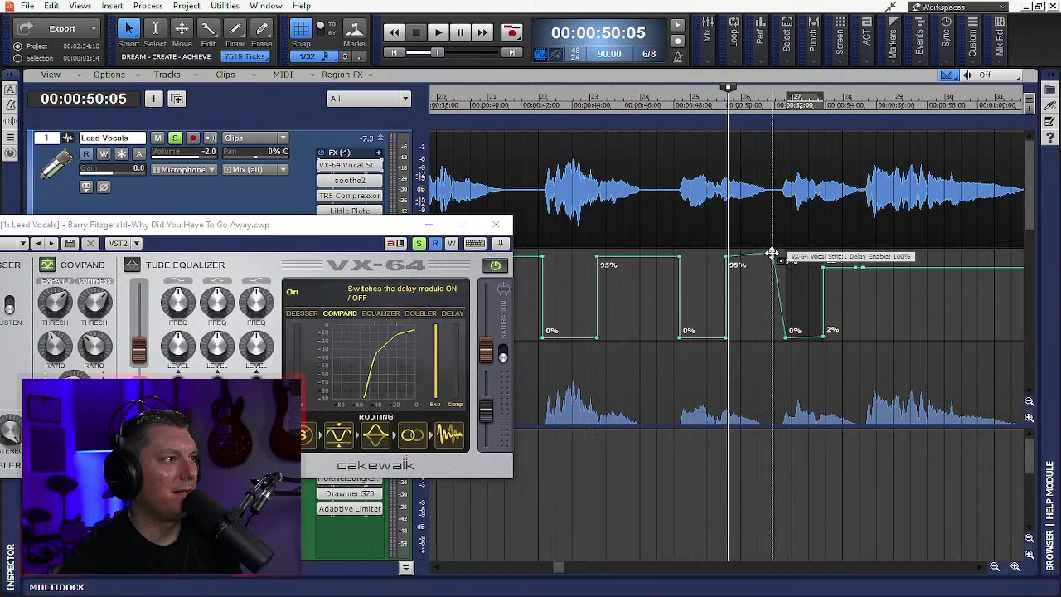
{"action": "left_click_drag", "start_coordinate": [771, 253], "coordinate": [779, 252]}
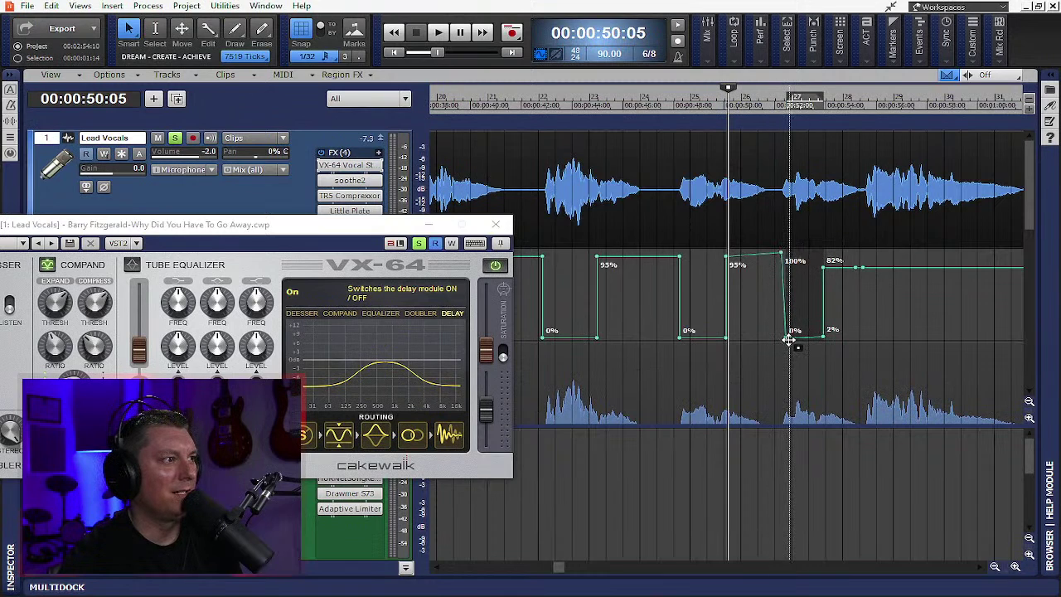
{"action": "left_click_drag", "start_coordinate": [788, 339], "coordinate": [781, 338]}
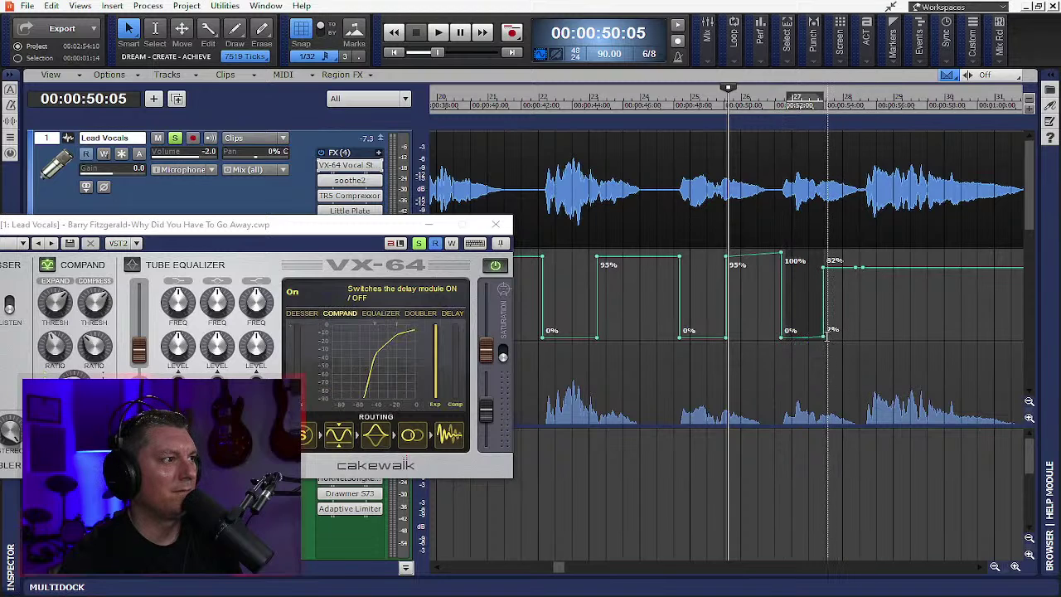
- Raise the long delay-on section starting before bar 28 to 100% and extend its end to just before the bar 38 phrase, dropping to 0%
{"action": "left_click", "coordinate": [836, 331]}
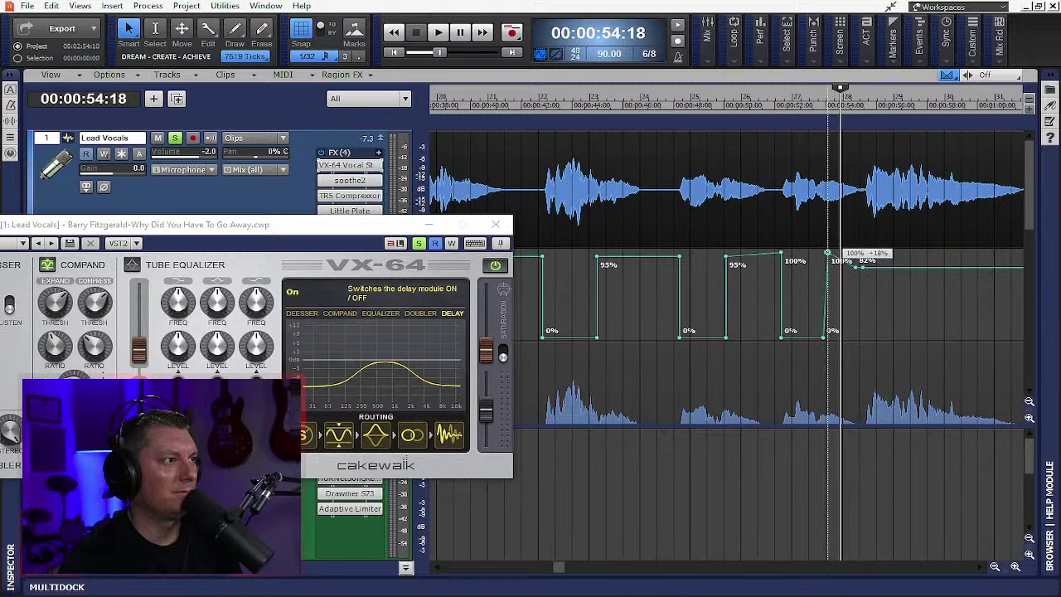
{"action": "left_click_drag", "start_coordinate": [864, 267], "coordinate": [869, 252]}
{"action": "left_click", "coordinate": [979, 568]}
{"action": "left_click", "coordinate": [979, 567]}
{"action": "left_click_drag", "start_coordinate": [979, 568], "coordinate": [980, 567]}
{"action": "left_click_drag", "start_coordinate": [908, 268], "coordinate": [908, 253]}
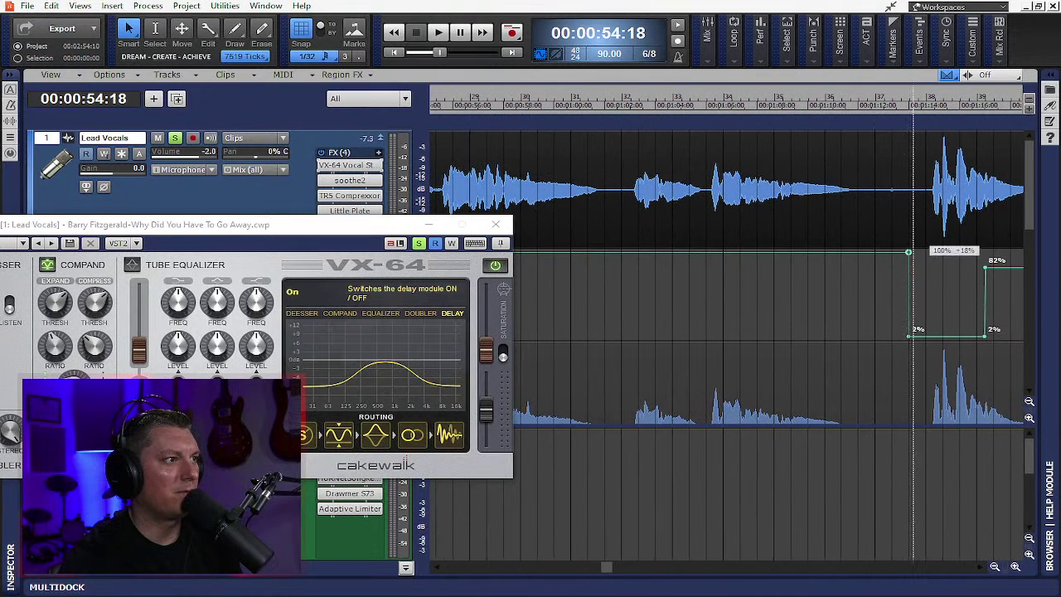
{"action": "left_click_drag", "start_coordinate": [908, 336], "coordinate": [929, 337]}
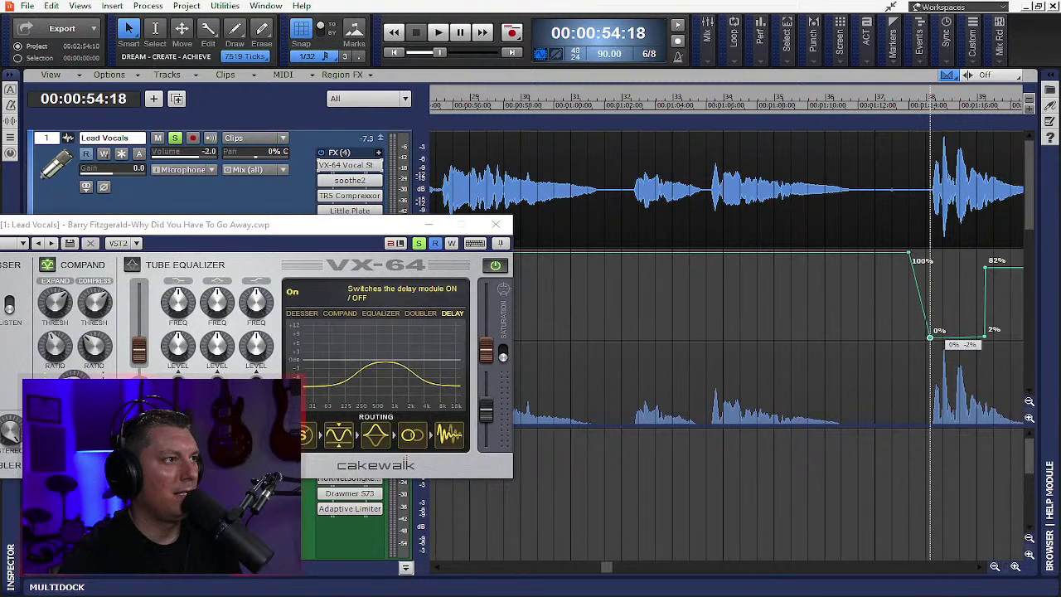
{"action": "left_click_drag", "start_coordinate": [912, 252], "coordinate": [929, 252]}
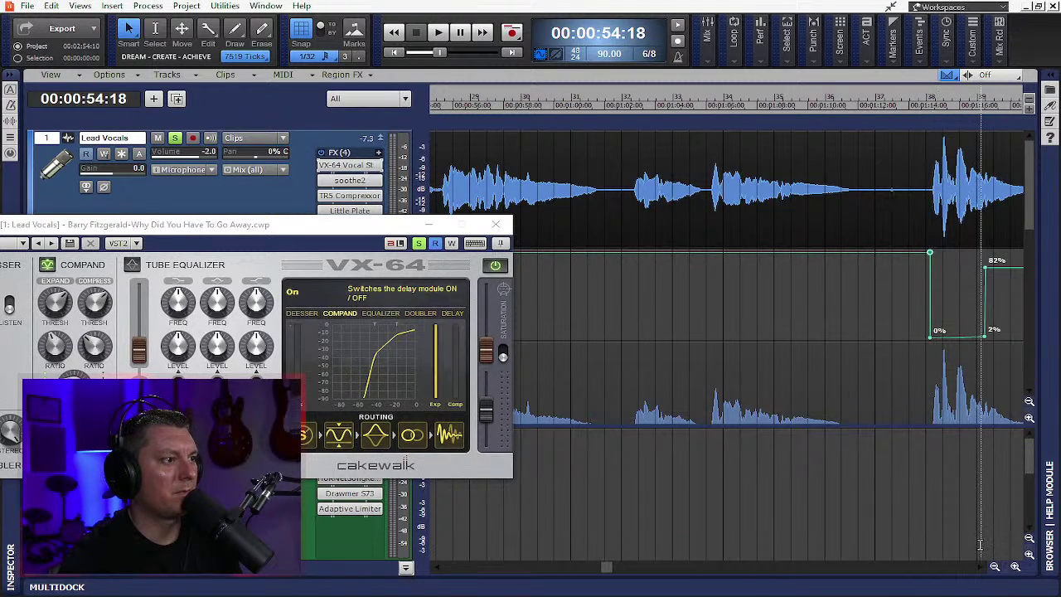
- Play the soloed Lead Vocals from 00:01:03:05 to check the delay on the phrases leading up to bar 38
{"action": "left_click", "coordinate": [702, 103]}
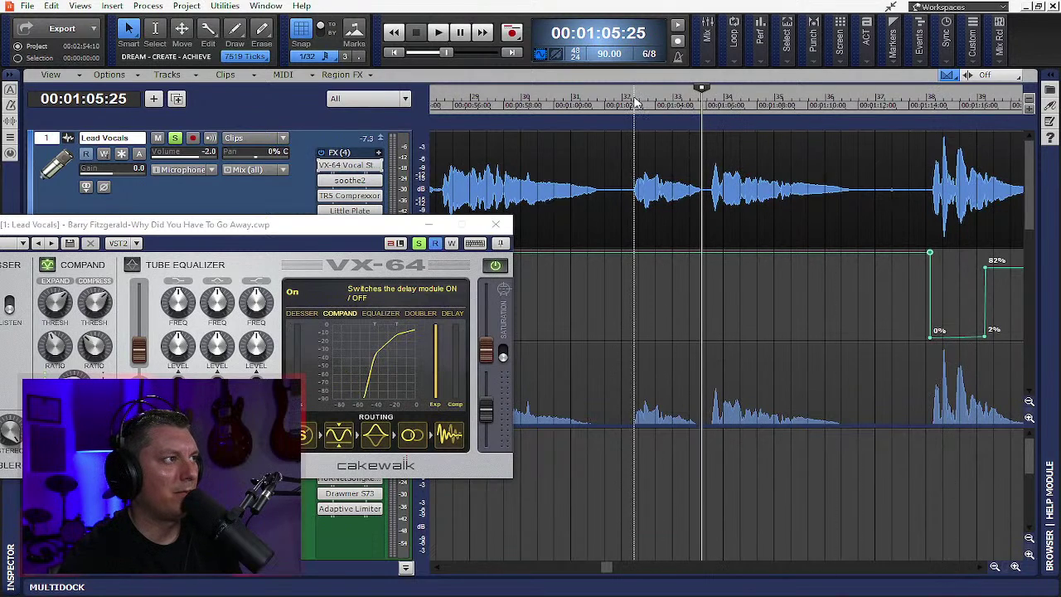
{"action": "left_click", "coordinate": [635, 101]}
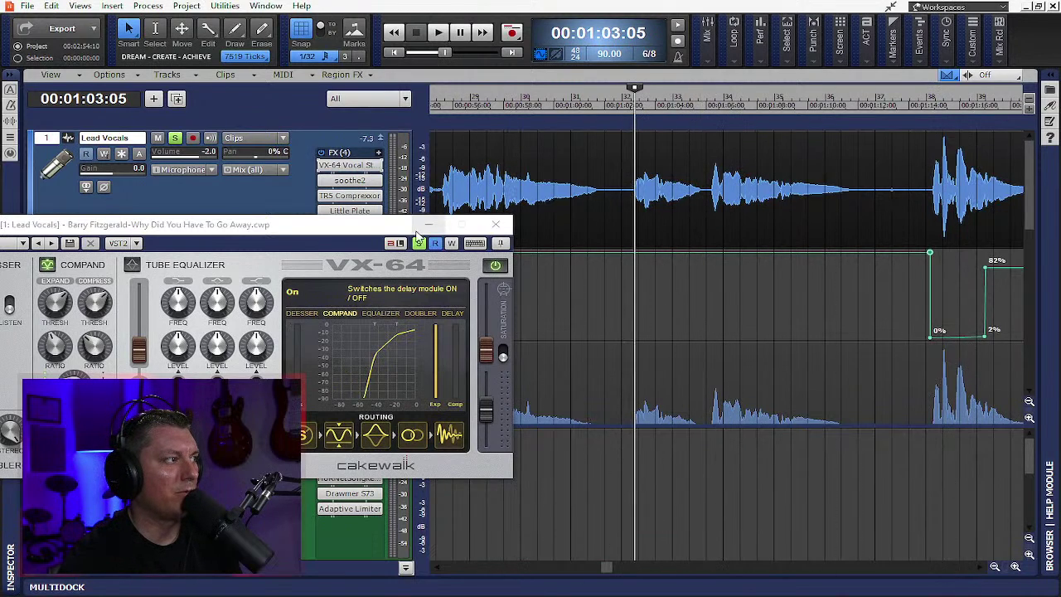
{"action": "key", "text": "space"}
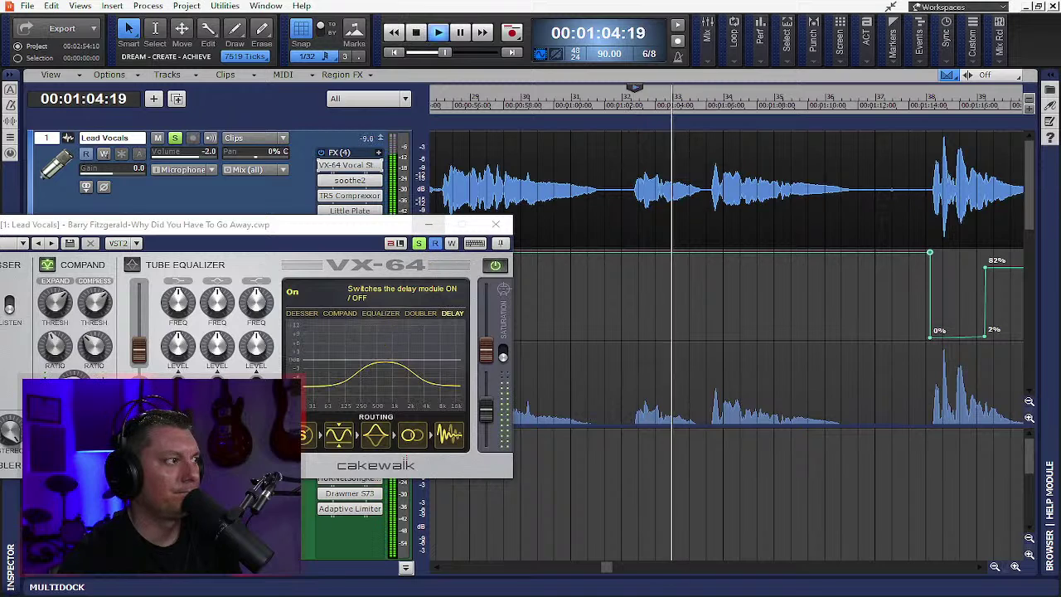
{"action": "left_click", "coordinate": [980, 567]}
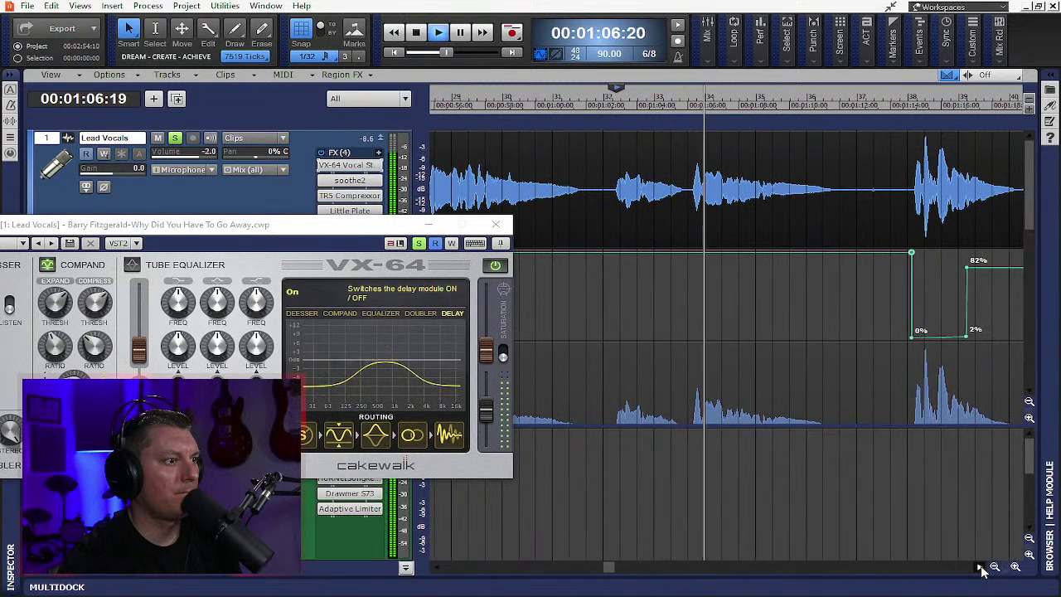
{"action": "left_click", "coordinate": [980, 567]}
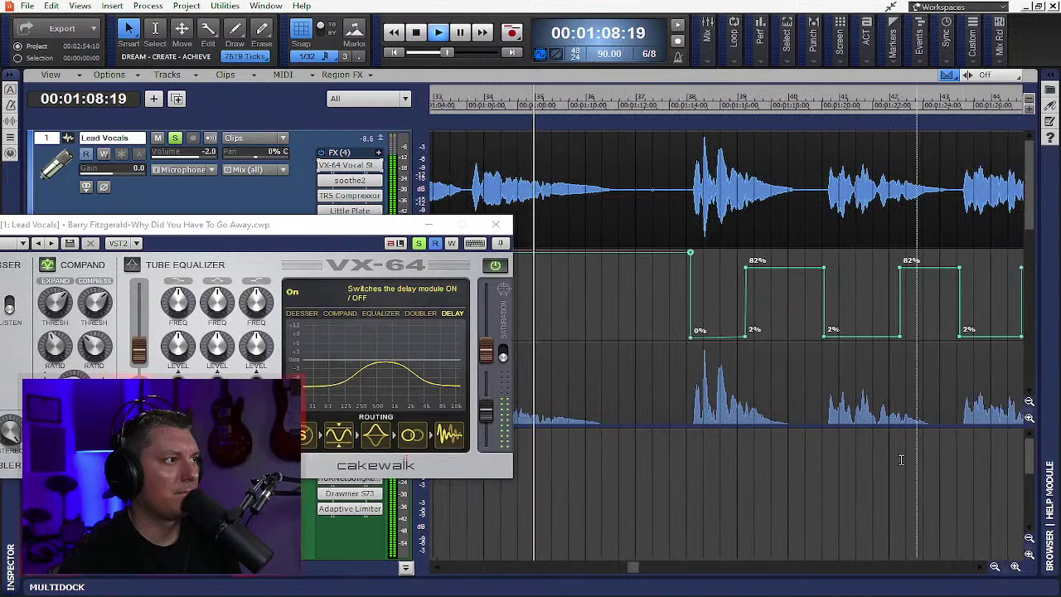
- Raise both ends of the delay-on section between bars 39 and 41 to 100%, and stop playback
{"action": "left_click_drag", "start_coordinate": [745, 267], "coordinate": [744, 252]}
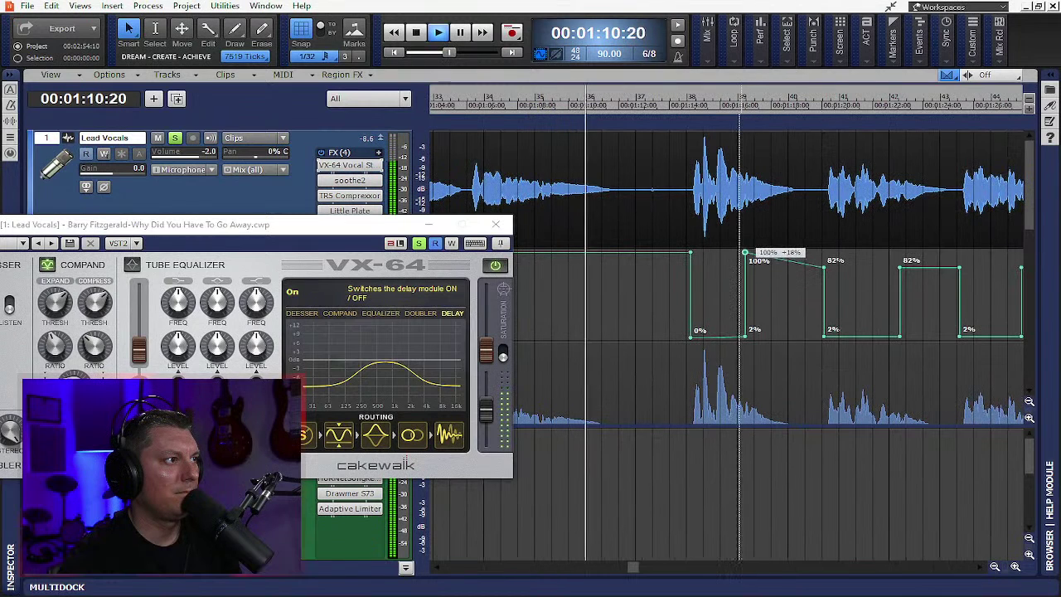
{"action": "left_click_drag", "start_coordinate": [824, 268], "coordinate": [823, 265]}
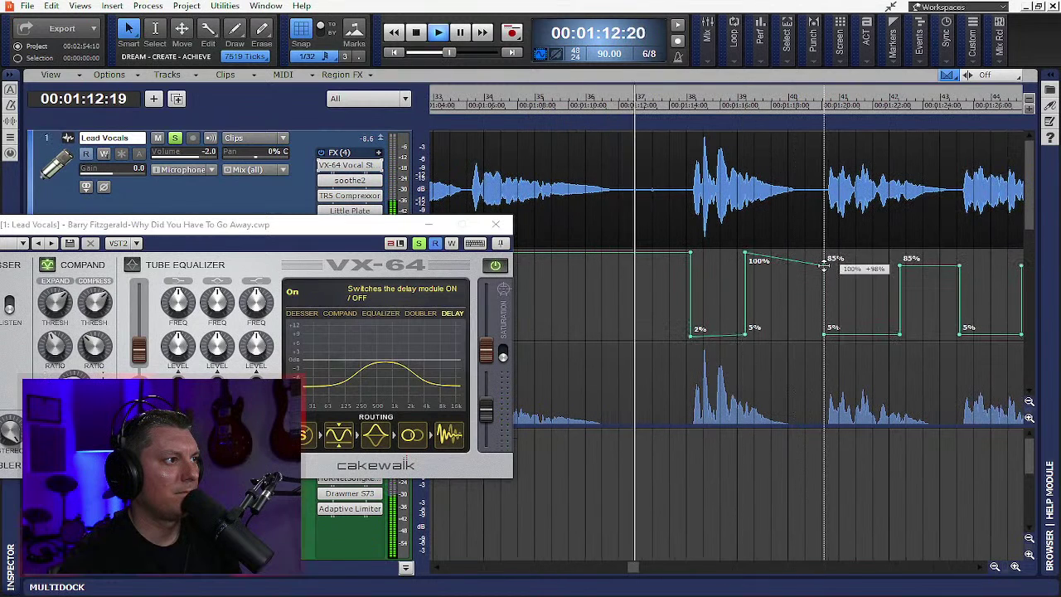
{"action": "key", "text": "space"}
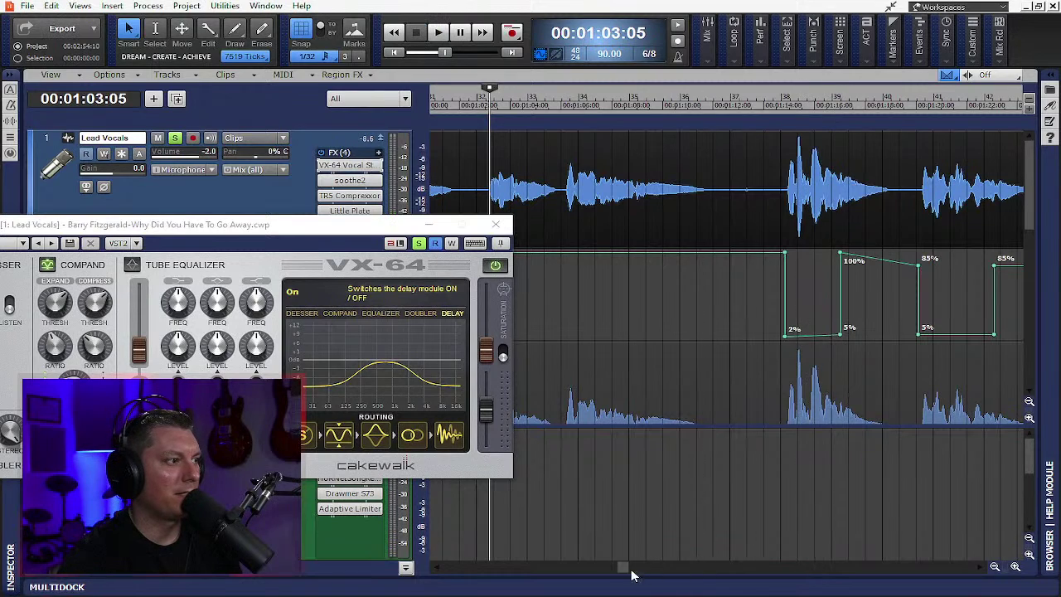
{"action": "left_click_drag", "start_coordinate": [624, 571], "coordinate": [662, 569]}
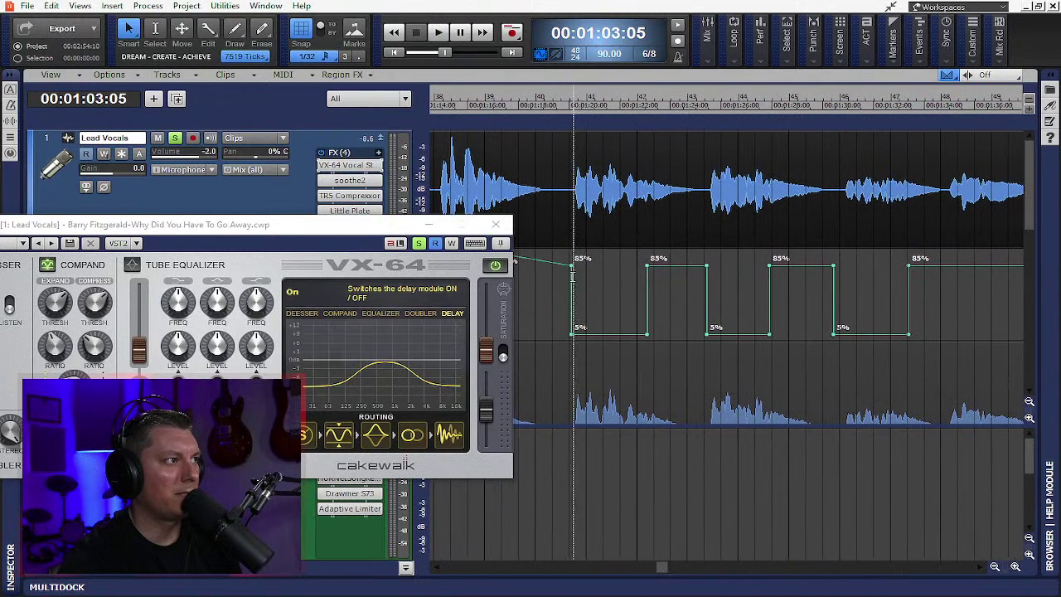
{"action": "left_click_drag", "start_coordinate": [568, 266], "coordinate": [571, 252]}
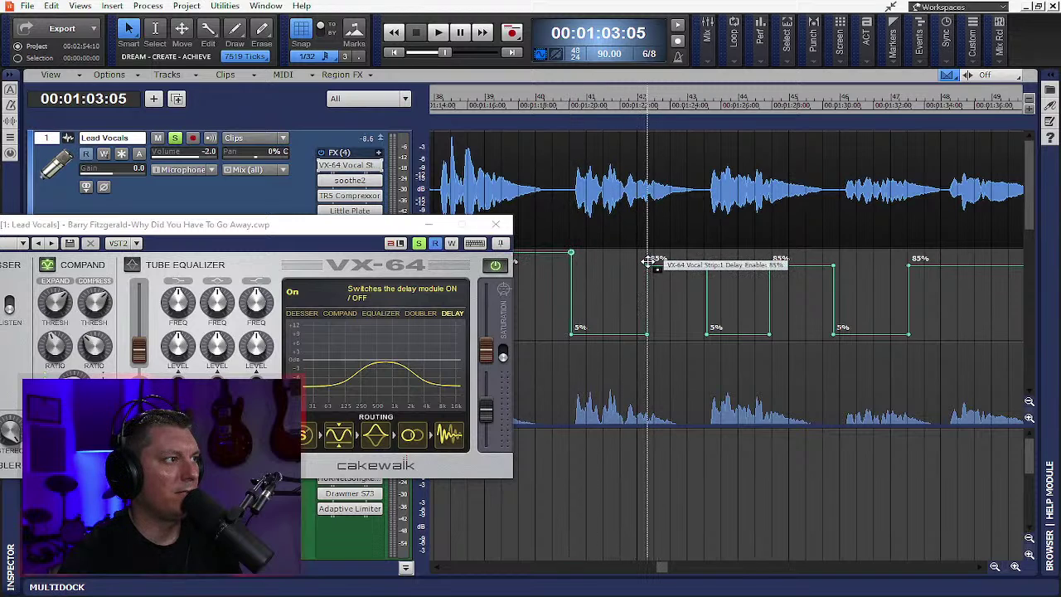
- Start the bar 42 delay-on section slightly earlier and end it at the phrase after bar 43, with levels of 100% on and 0% off
{"action": "left_click_drag", "start_coordinate": [647, 265], "coordinate": [646, 251]}
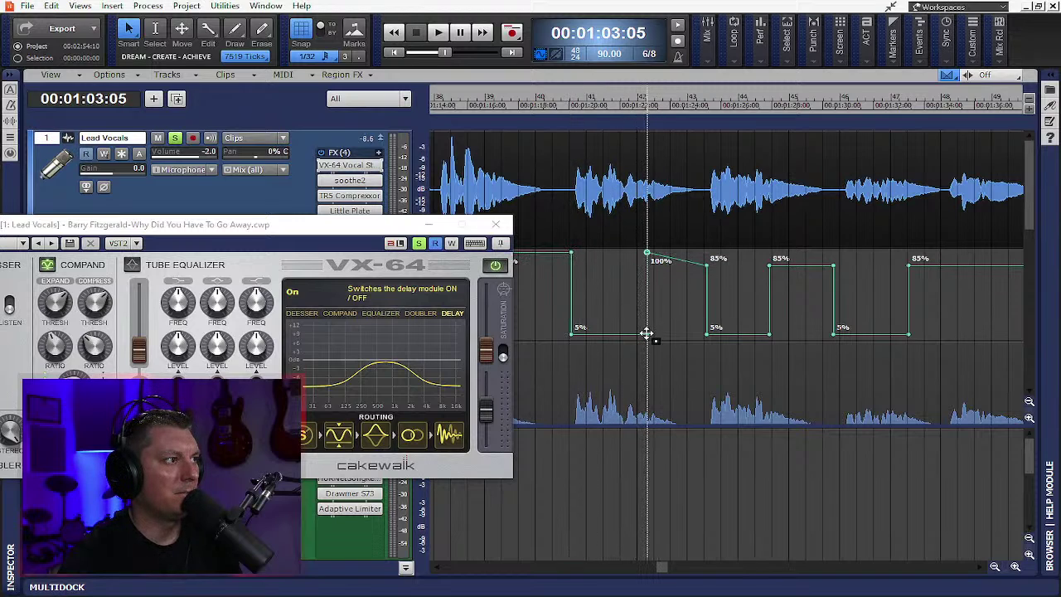
{"action": "left_click_drag", "start_coordinate": [647, 333], "coordinate": [632, 336]}
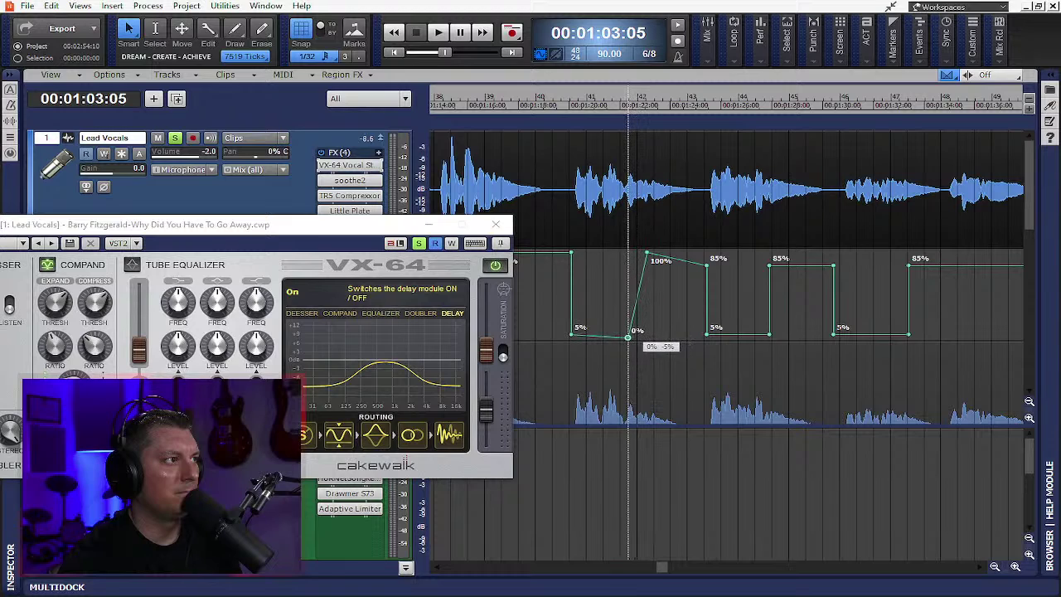
{"action": "mouse_move", "coordinate": [639, 254]}
{"action": "left_mouse_down"}
{"action": "mouse_move", "coordinate": [649, 251]}
{"action": "mouse_move", "coordinate": [627, 252]}
{"action": "left_mouse_up"}
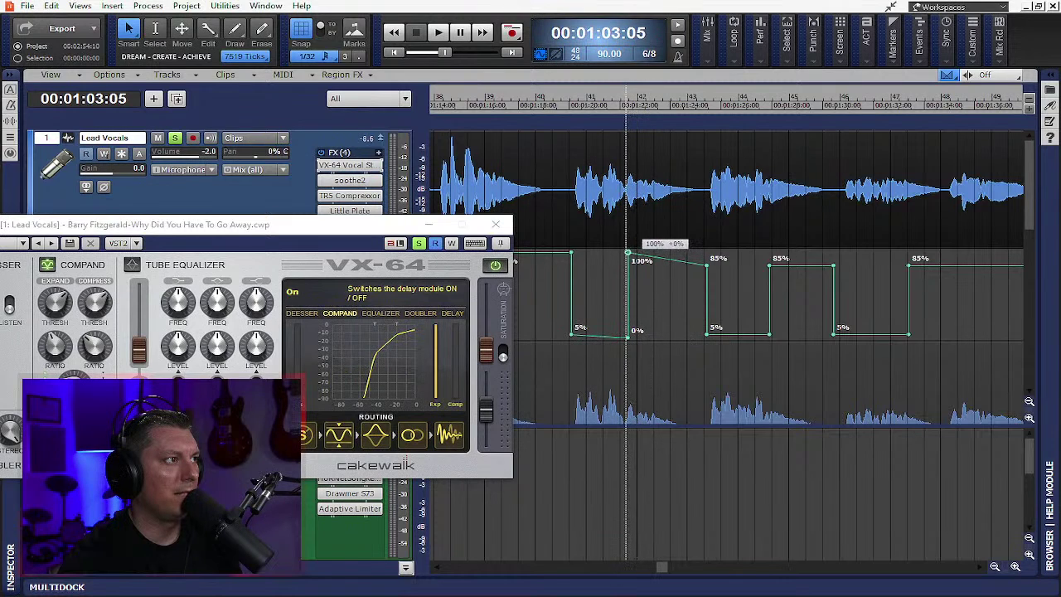
{"action": "left_click_drag", "start_coordinate": [706, 265], "coordinate": [706, 252]}
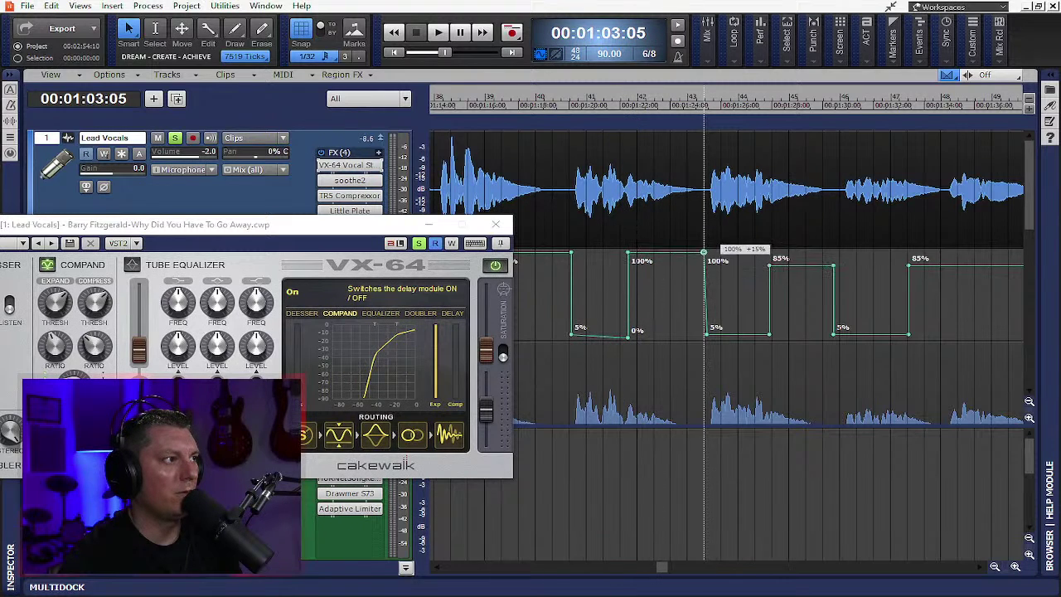
{"action": "left_click_drag", "start_coordinate": [707, 332], "coordinate": [712, 337]}
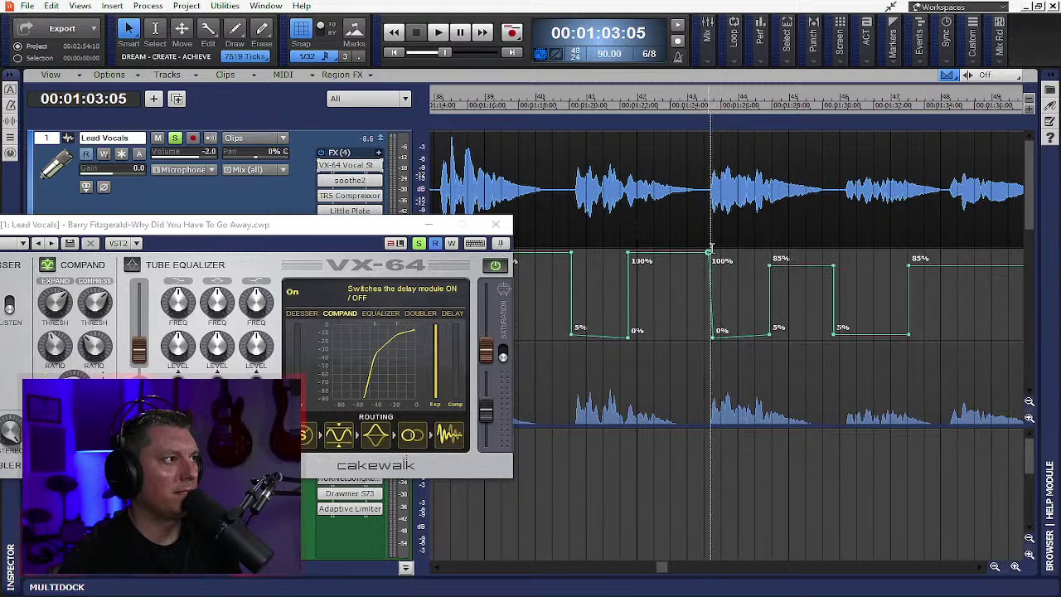
- Start the delay-on section after bar 44 earlier and extend its end to the bar 46 phrase, with levels of 100% on and 0% off
{"action": "left_click_drag", "start_coordinate": [769, 332], "coordinate": [764, 337]}
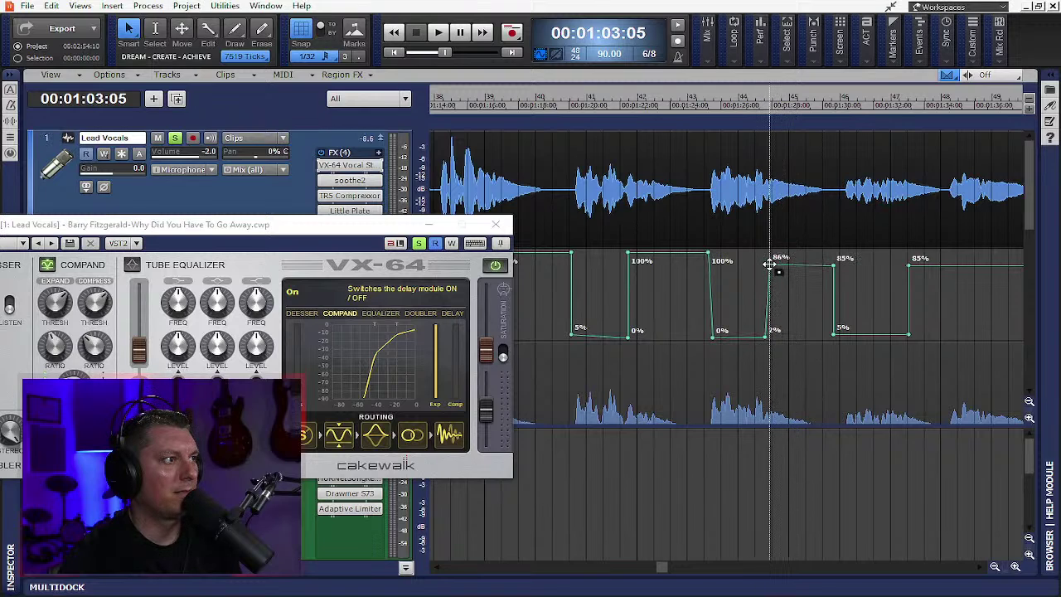
{"action": "left_click_drag", "start_coordinate": [768, 264], "coordinate": [764, 252]}
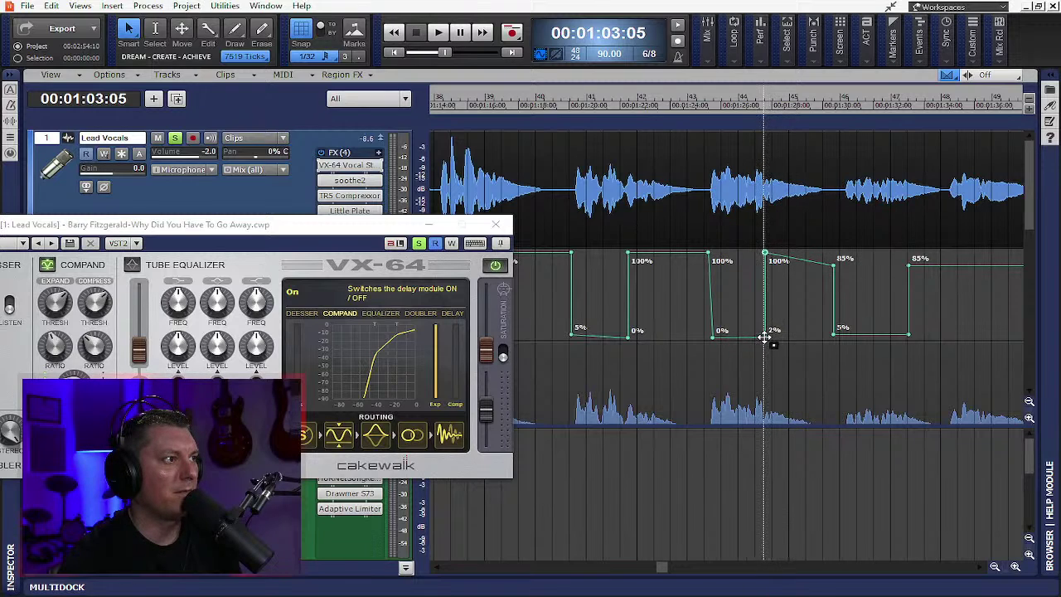
{"action": "left_click_drag", "start_coordinate": [764, 337], "coordinate": [754, 337]}
{"action": "left_click_drag", "start_coordinate": [764, 252], "coordinate": [757, 250]}
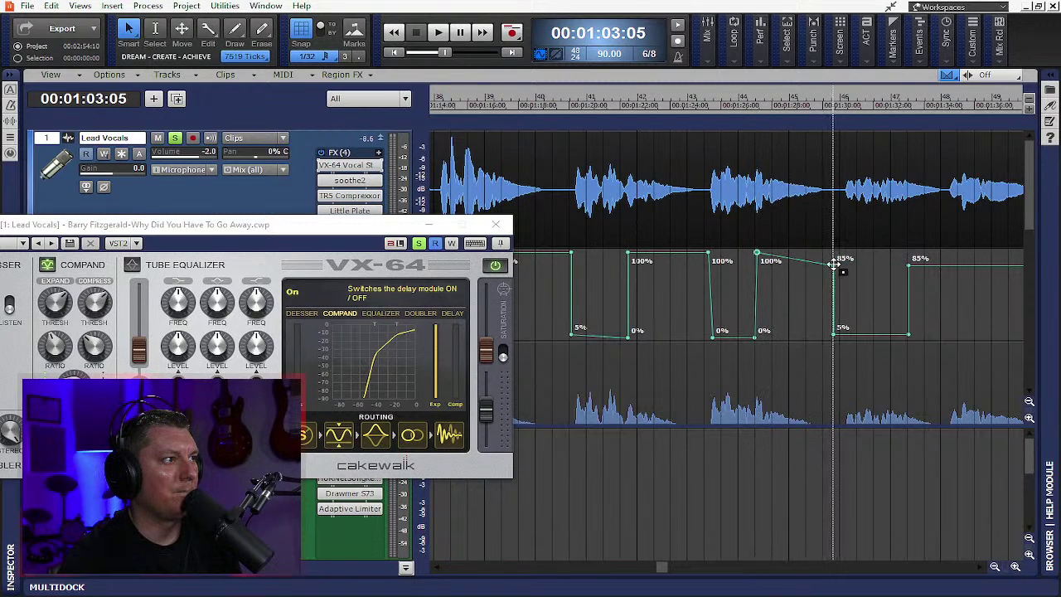
{"action": "left_click_drag", "start_coordinate": [833, 265], "coordinate": [832, 252]}
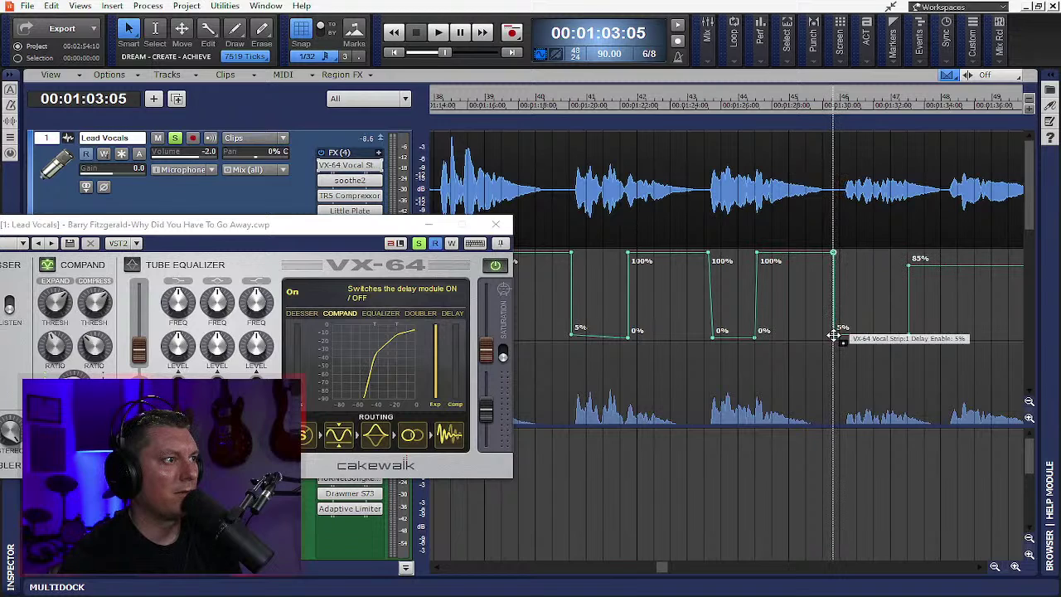
{"action": "left_click_drag", "start_coordinate": [833, 251], "coordinate": [843, 252]}
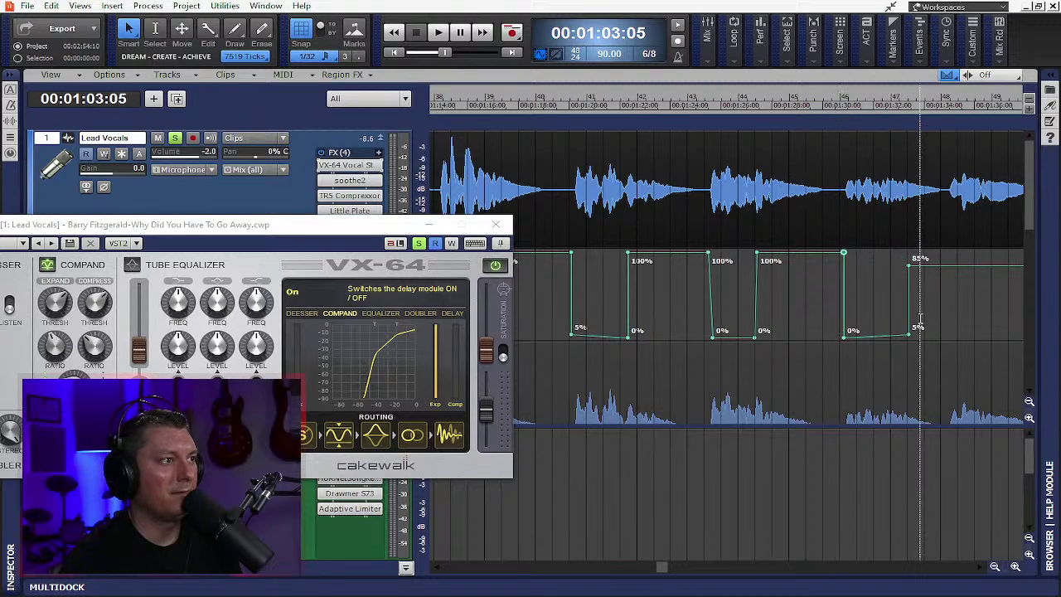
- Start the delay-on section near bar 47 slightly earlier, with levels of 0% off and 100% on
{"action": "left_click_drag", "start_coordinate": [909, 333], "coordinate": [898, 337]}
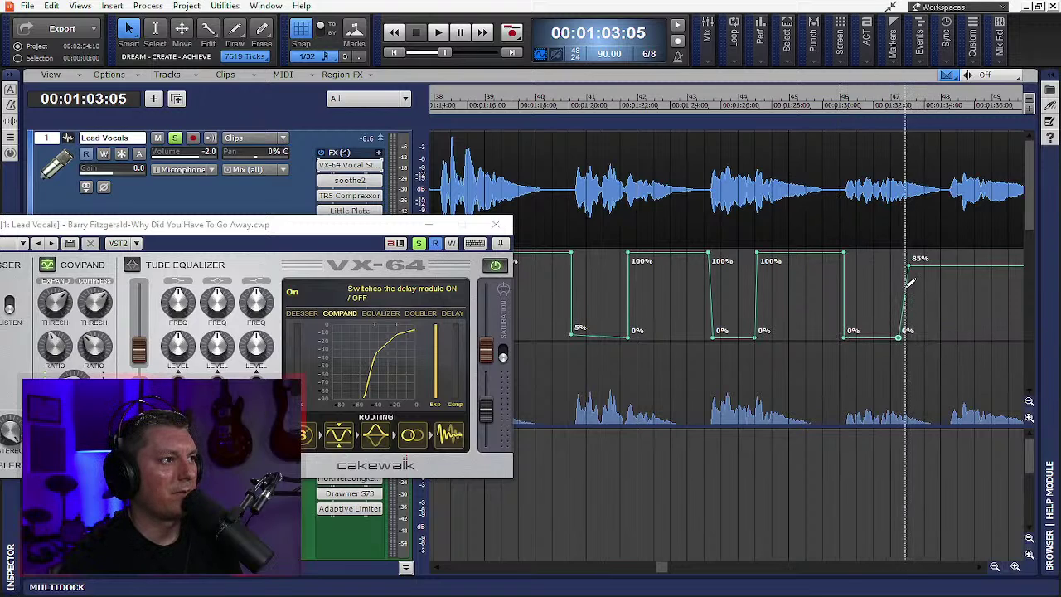
{"action": "left_click_drag", "start_coordinate": [906, 261], "coordinate": [898, 252]}
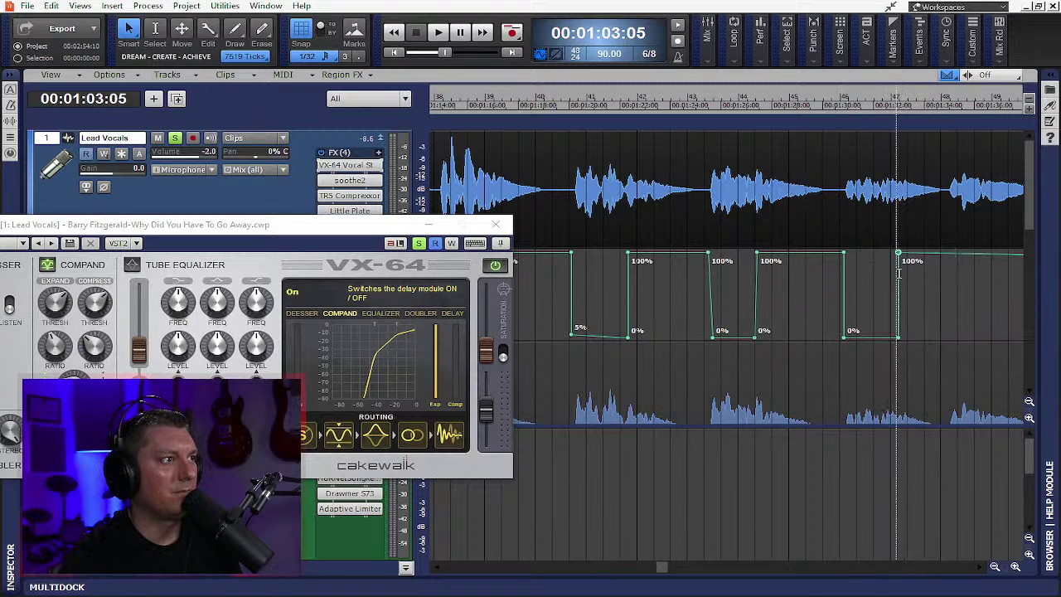
{"action": "left_click_drag", "start_coordinate": [898, 336], "coordinate": [889, 338]}
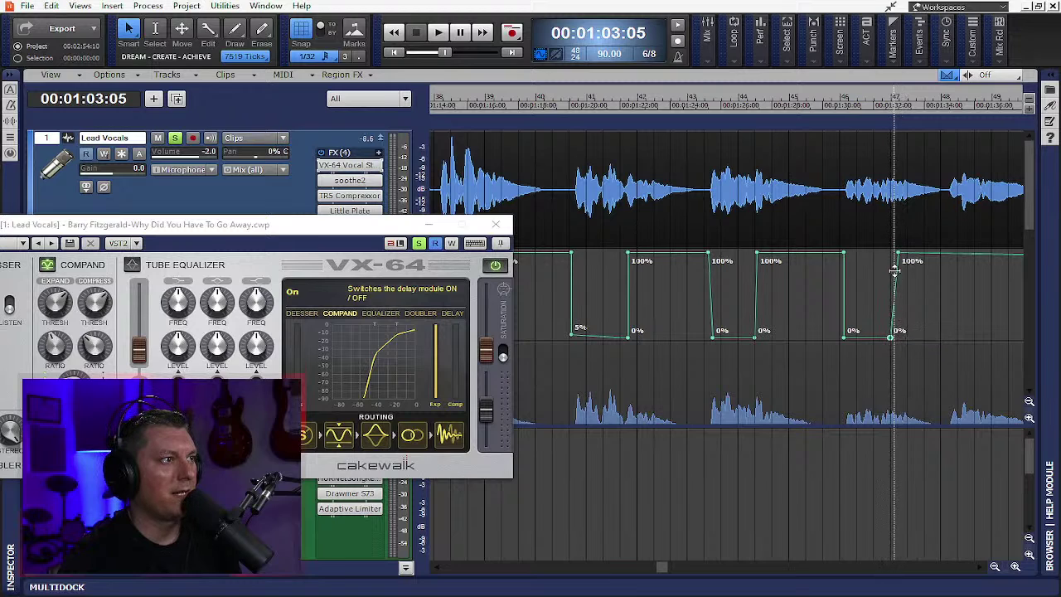
{"action": "left_click_drag", "start_coordinate": [899, 252], "coordinate": [889, 253]}
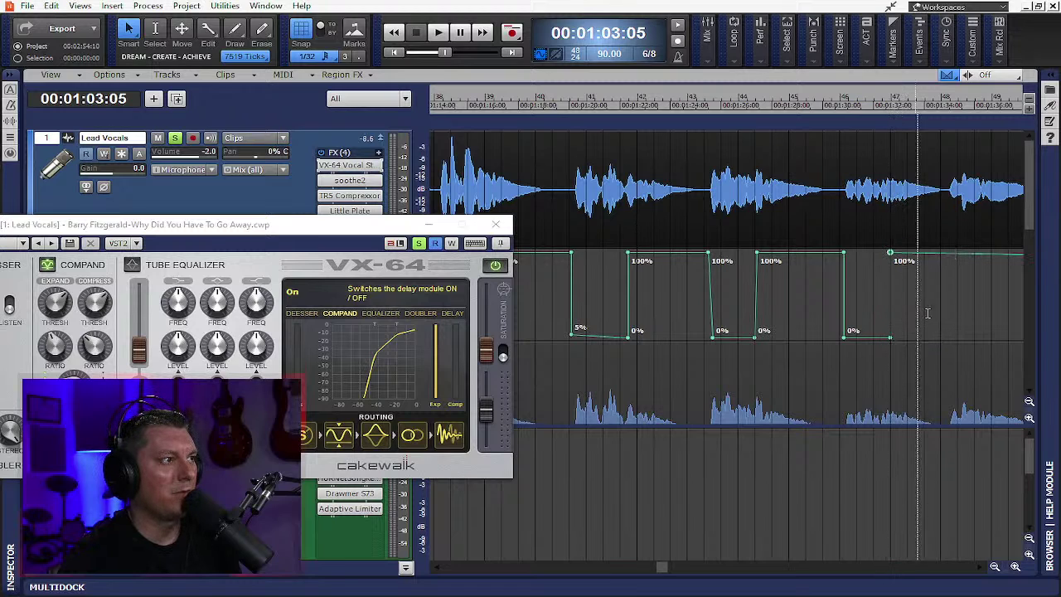
- Extend the long delay-on section to the bar 70 phrase and level it and the bar 71 section at 100% on and 0% off
{"action": "left_click", "coordinate": [982, 569]}
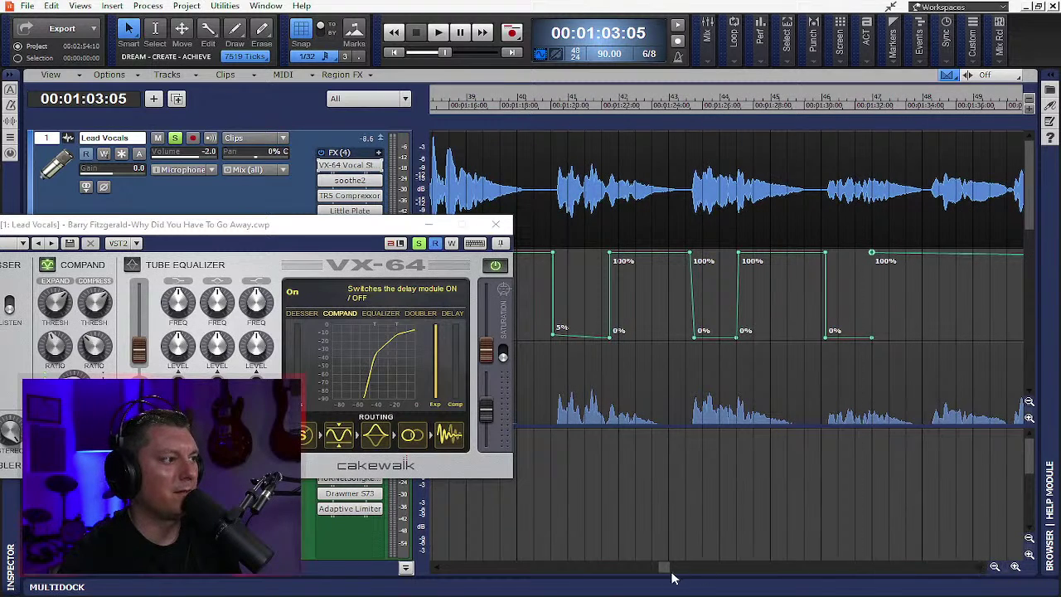
{"action": "left_click_drag", "start_coordinate": [671, 573], "coordinate": [798, 564]}
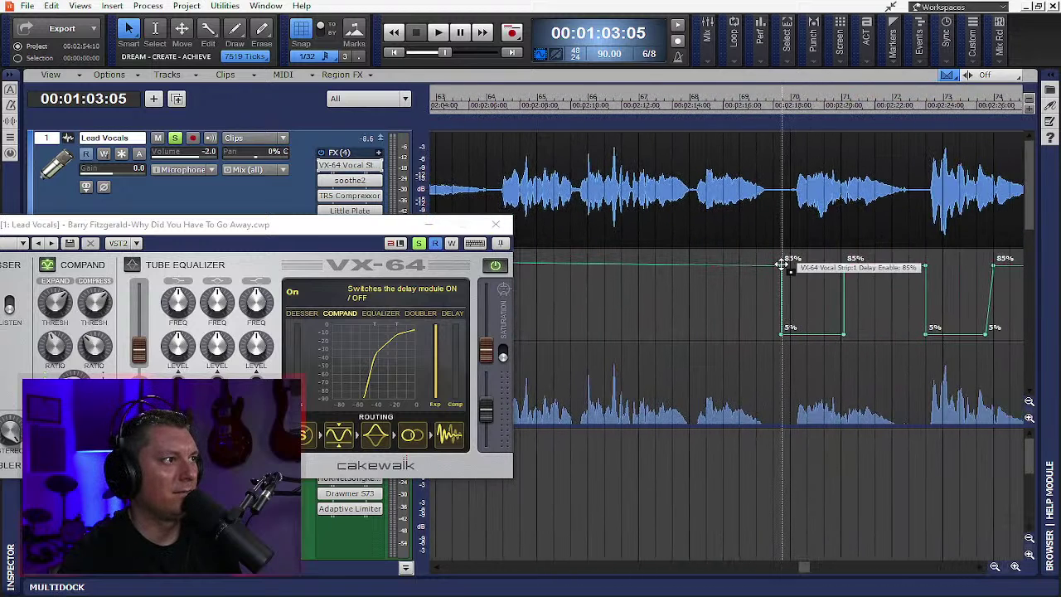
{"action": "left_click_drag", "start_coordinate": [781, 264], "coordinate": [781, 253]}
{"action": "left_click_drag", "start_coordinate": [781, 328], "coordinate": [795, 338]}
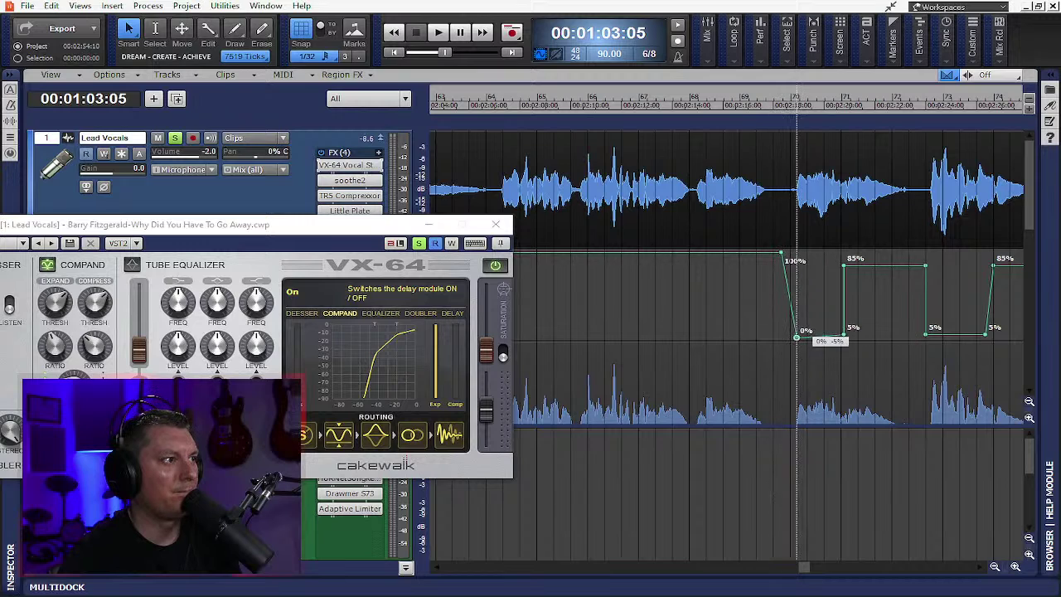
{"action": "left_click_drag", "start_coordinate": [781, 253], "coordinate": [797, 253]}
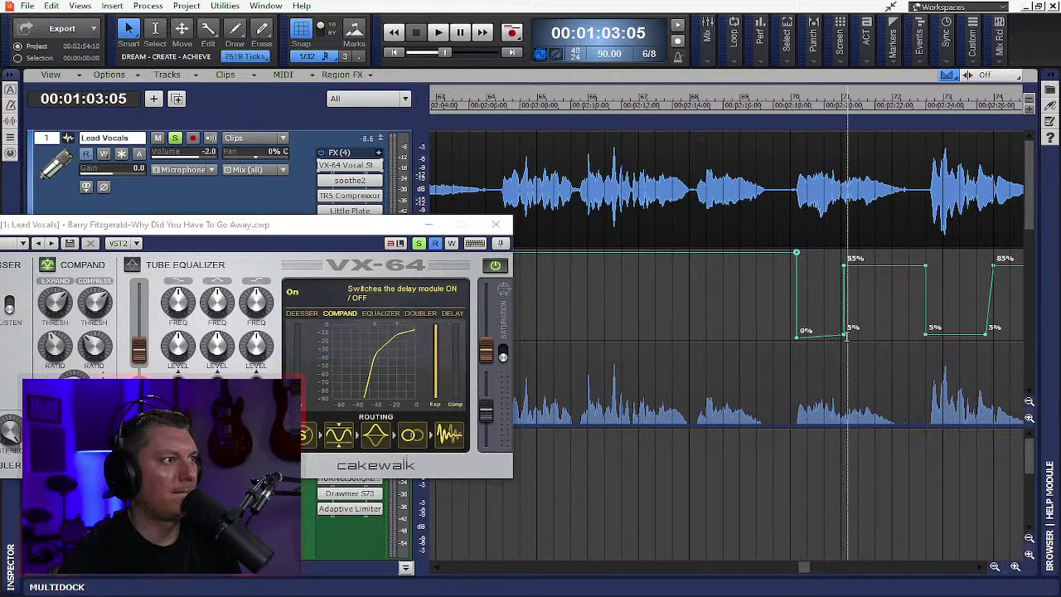
{"action": "left_click_drag", "start_coordinate": [843, 266], "coordinate": [843, 251]}
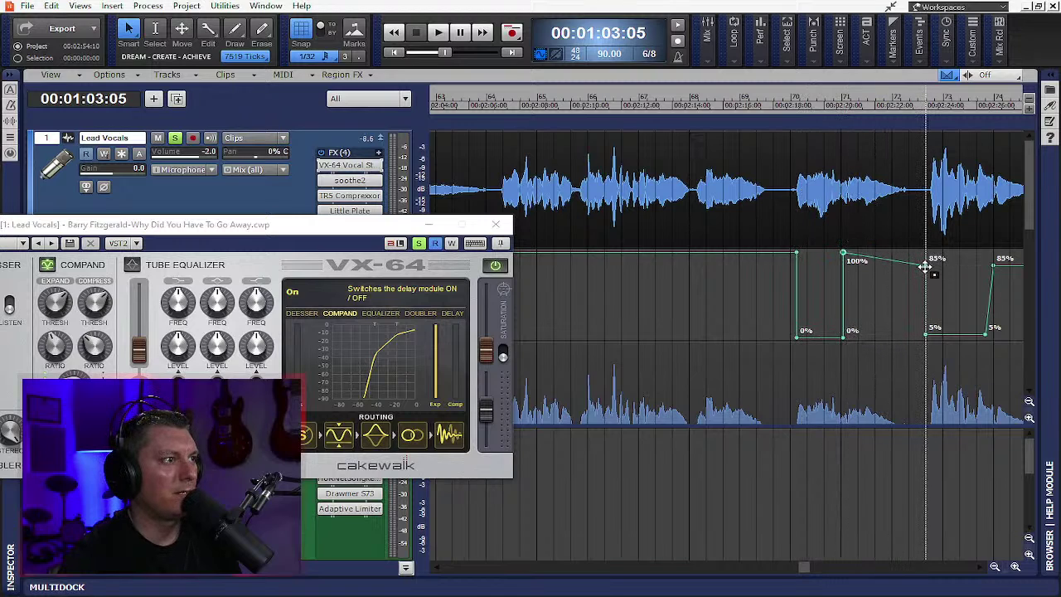
{"action": "left_click_drag", "start_coordinate": [925, 266], "coordinate": [925, 252]}
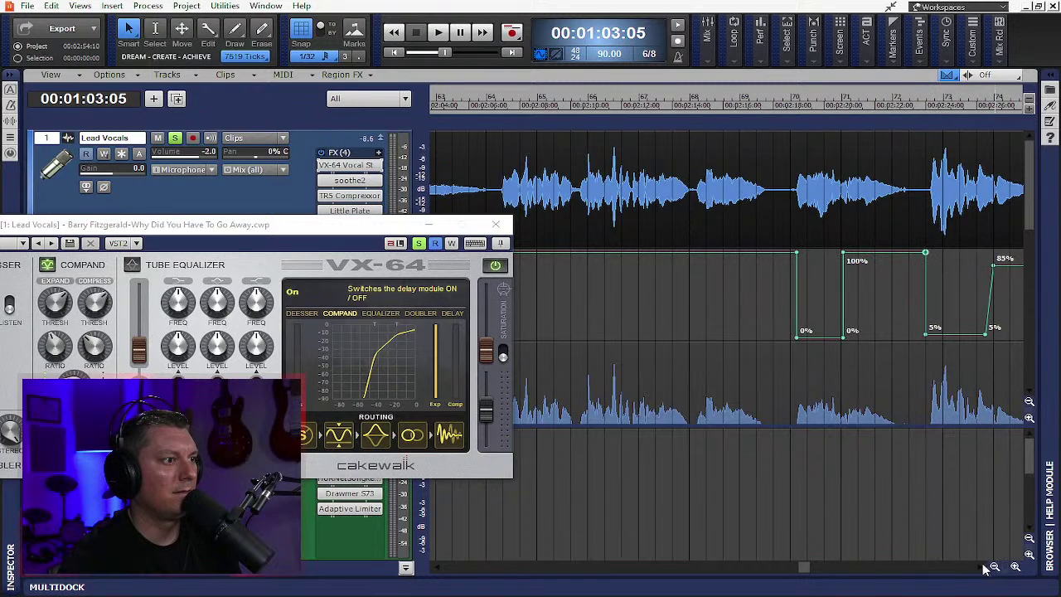
- Start the delay-on section around bar 74 earlier, with 0% off and 100% on, and raise its end to 100%
{"action": "left_click_drag", "start_coordinate": [810, 571], "coordinate": [848, 569]}
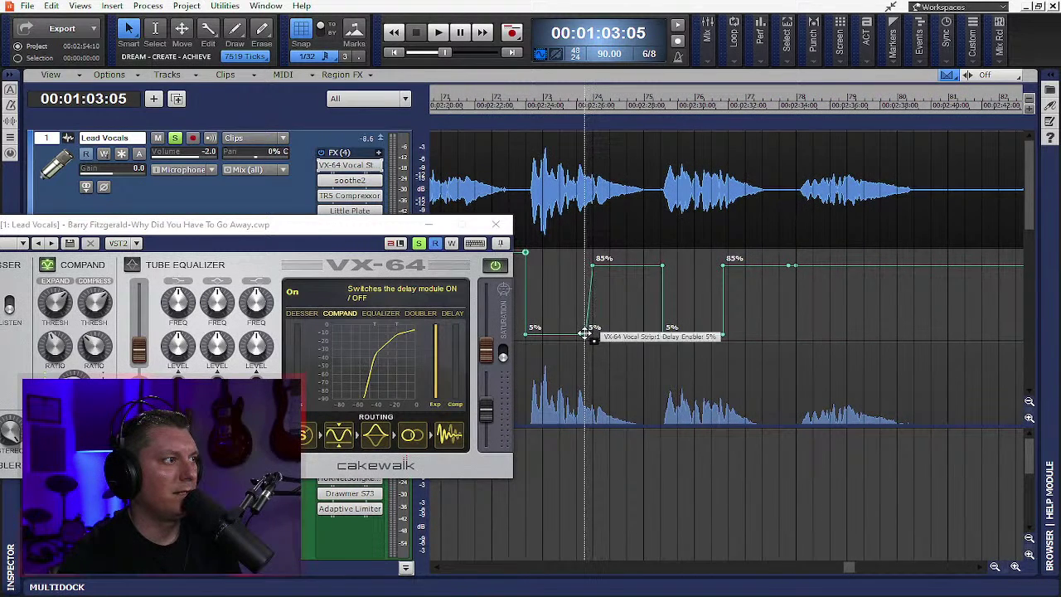
{"action": "left_click_drag", "start_coordinate": [586, 334], "coordinate": [580, 337]}
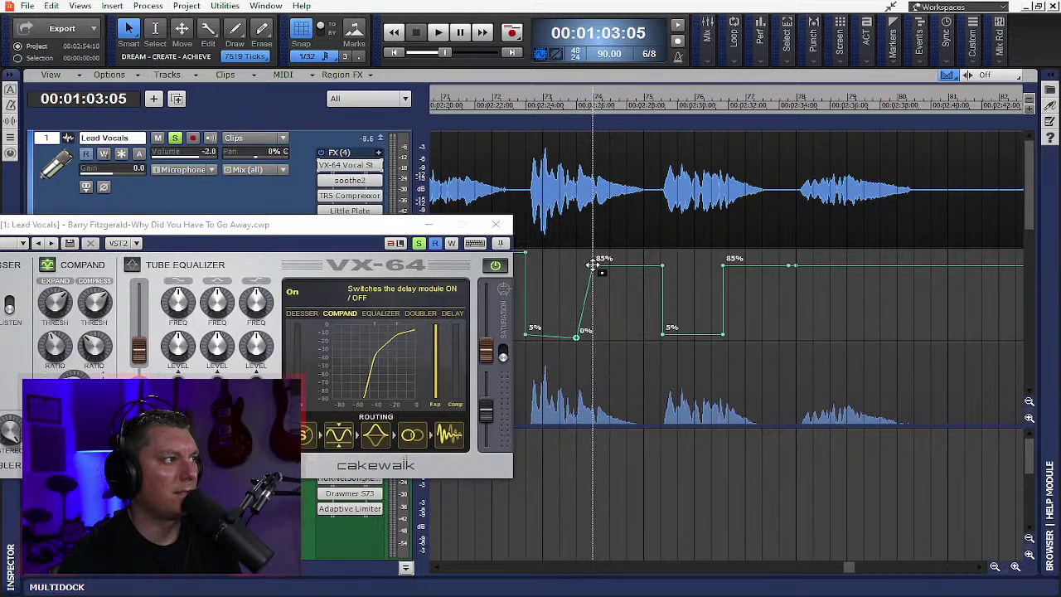
{"action": "left_click_drag", "start_coordinate": [592, 266], "coordinate": [577, 252]}
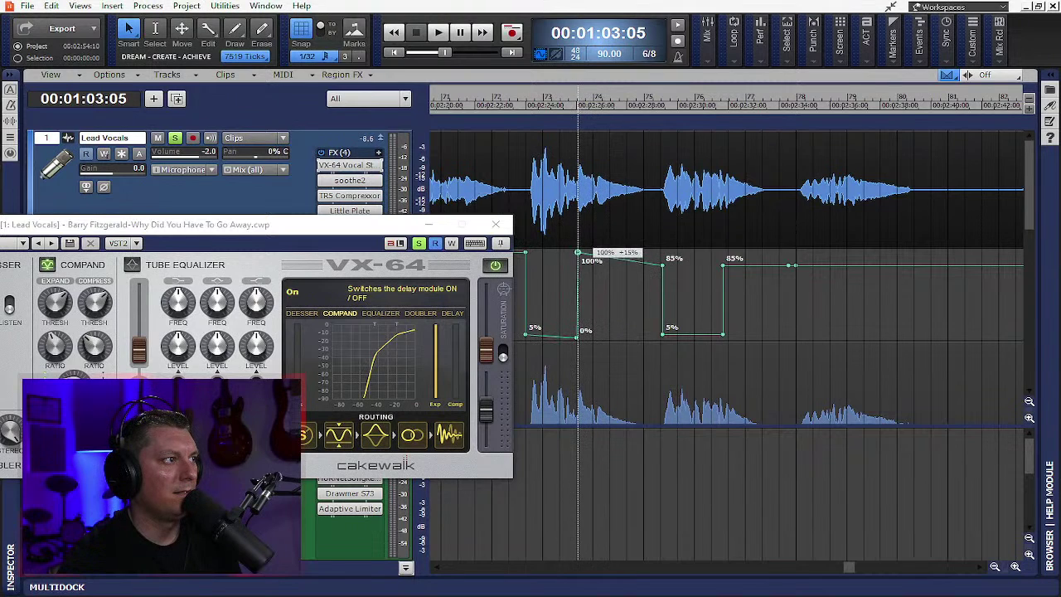
{"action": "left_click", "coordinate": [662, 266]}
{"action": "mouse_move", "coordinate": [661, 266]}
{"action": "left_mouse_down"}
{"action": "mouse_move", "coordinate": [660, 253]}
{"action": "mouse_move", "coordinate": [722, 252]}
{"action": "left_mouse_up"}
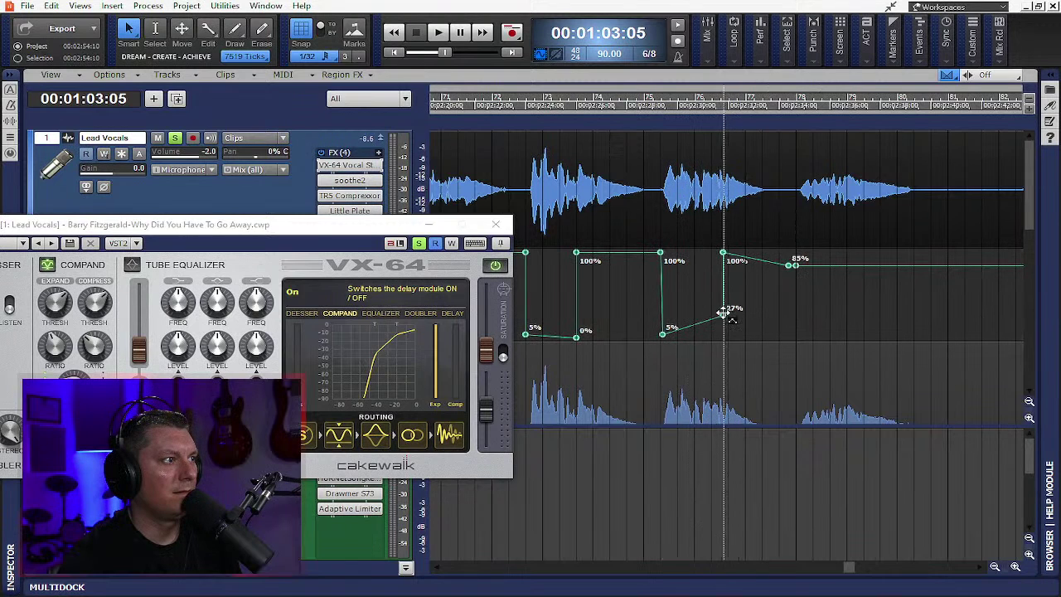
- Start the next delay-on section earlier, just after bar 76, with levels of 3% off and 100% on
{"action": "left_click", "coordinate": [743, 318]}
{"action": "left_click_drag", "start_coordinate": [720, 318], "coordinate": [705, 335]}
{"action": "left_click_drag", "start_coordinate": [722, 253], "coordinate": [708, 252]}
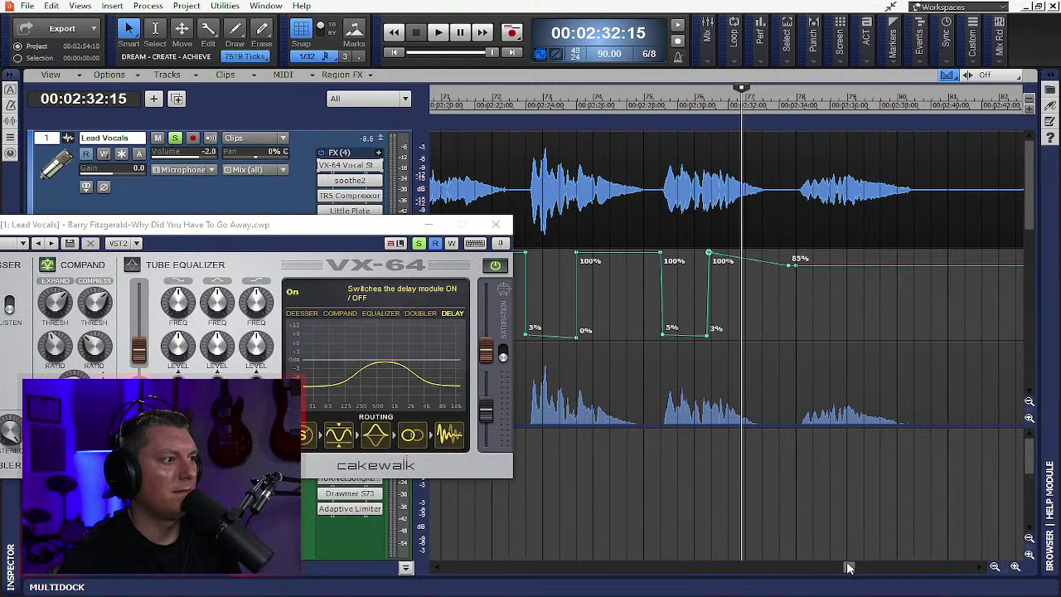
- Raise the remaining delay automation points from bar 78 to the end of the vocal clip to 100%
{"action": "left_click_drag", "start_coordinate": [849, 567], "coordinate": [862, 567]}
{"action": "left_click_drag", "start_coordinate": [668, 267], "coordinate": [688, 251]}
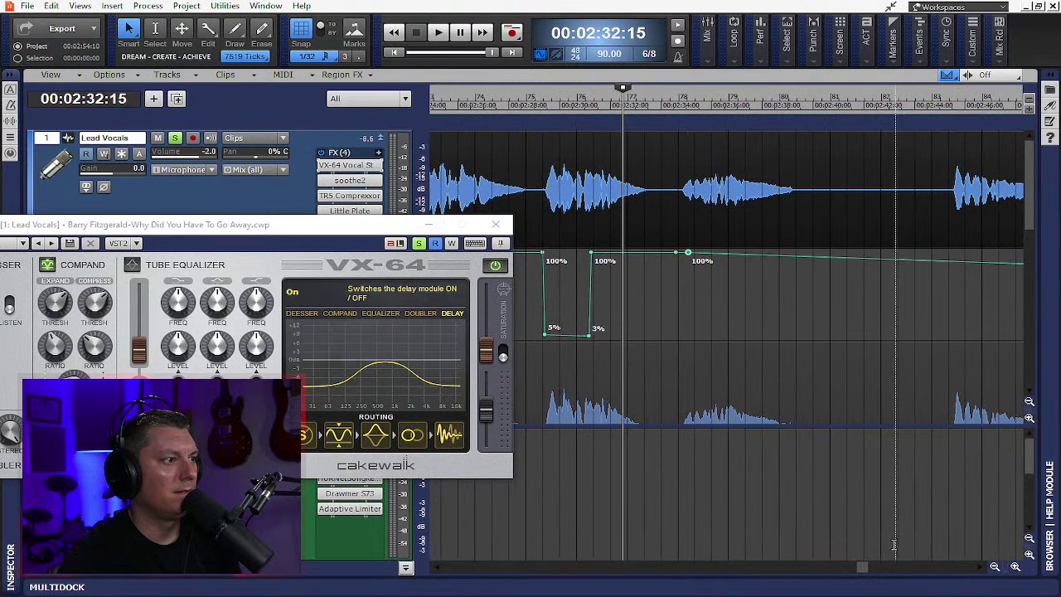
{"action": "left_click_drag", "start_coordinate": [861, 566], "coordinate": [893, 566]}
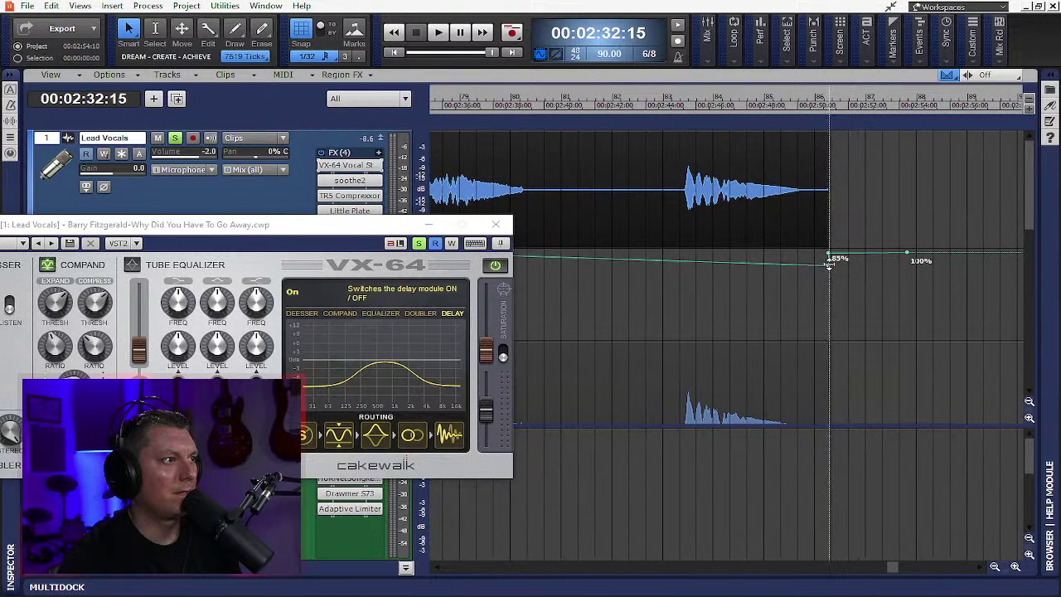
{"action": "left_click_drag", "start_coordinate": [829, 256], "coordinate": [826, 248]}
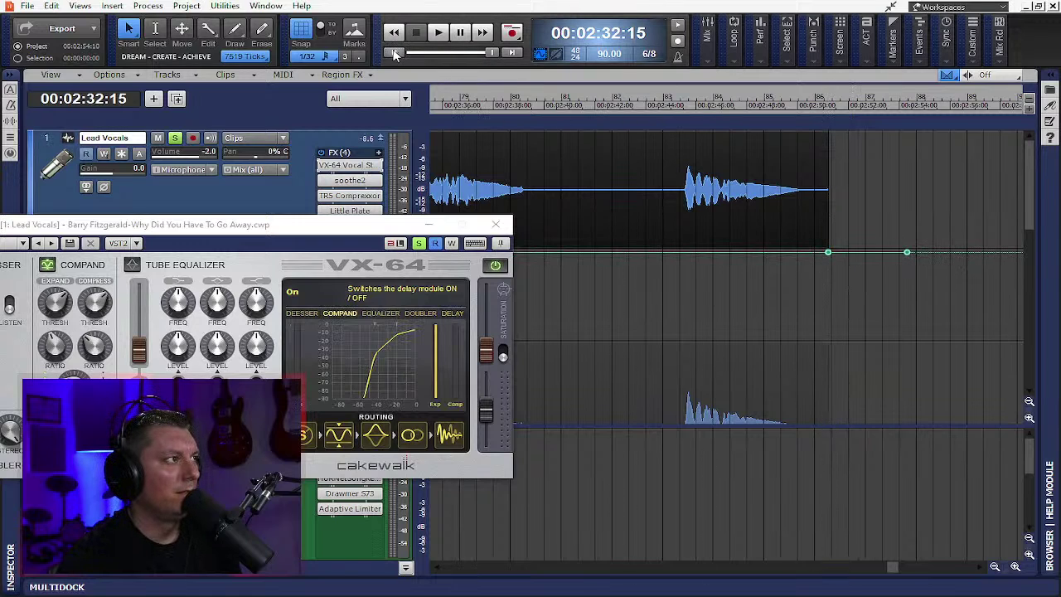
- Play the song from 00:00:07:18, unsolo the Lead Vocals to hear the full mix, and close the VX-64 window
{"action": "left_click", "coordinate": [395, 53]}
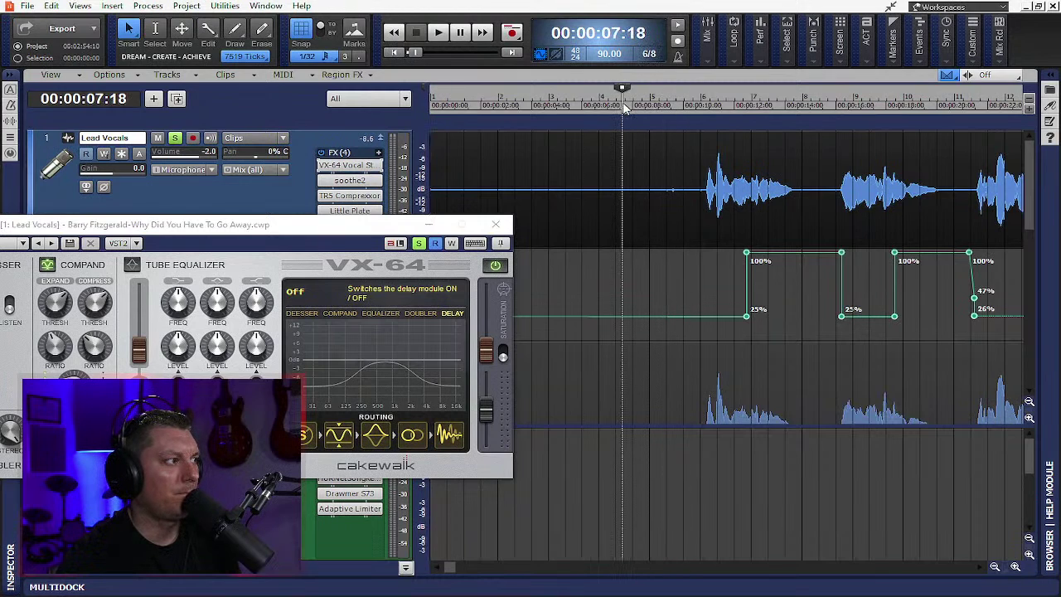
{"action": "key", "text": "space"}
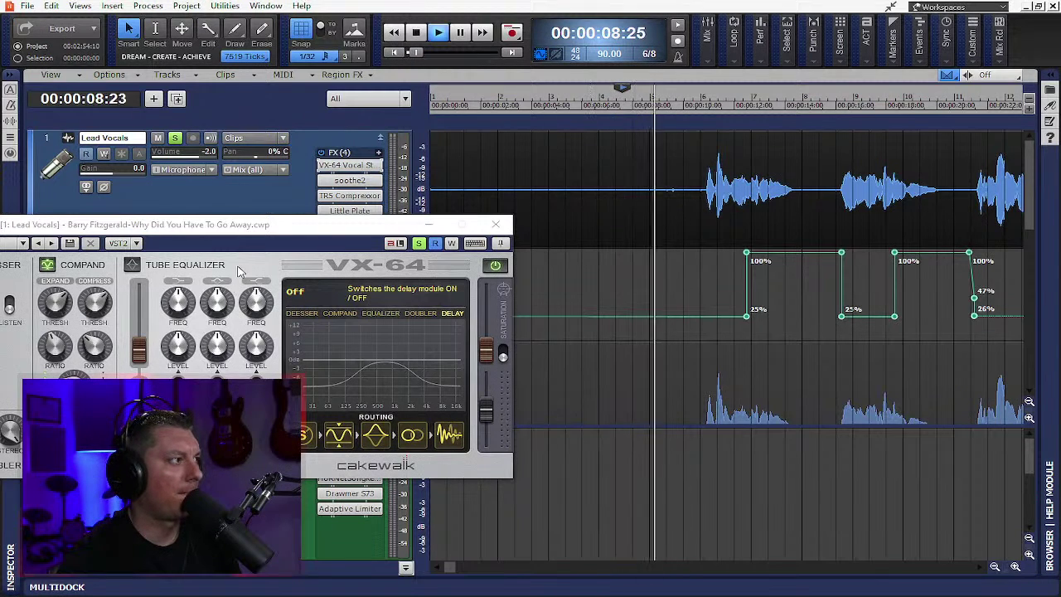
{"action": "left_click", "coordinate": [417, 242]}
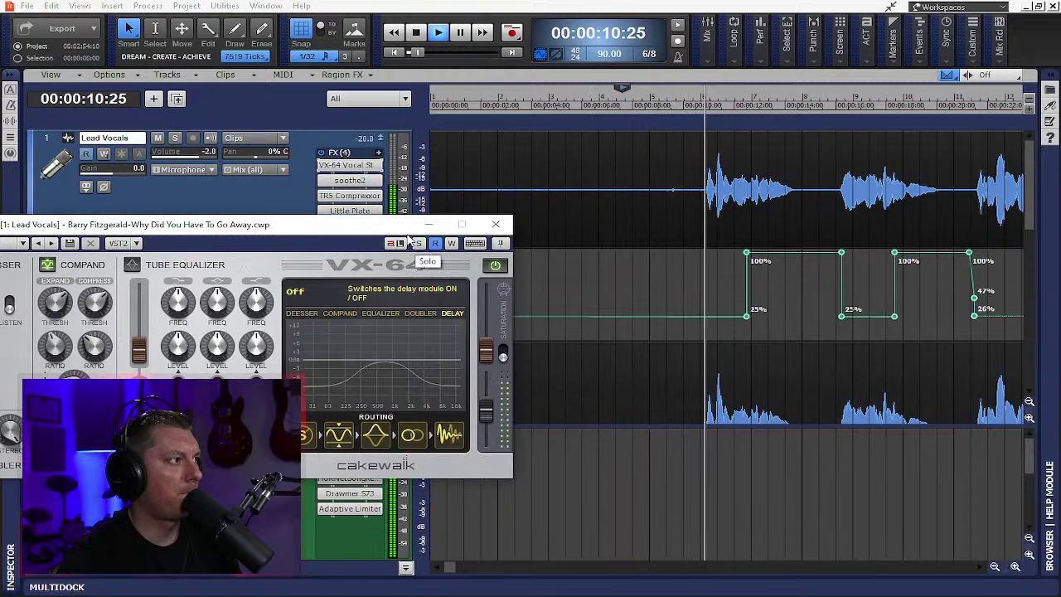
{"action": "left_click_drag", "start_coordinate": [374, 226], "coordinate": [584, 183]}
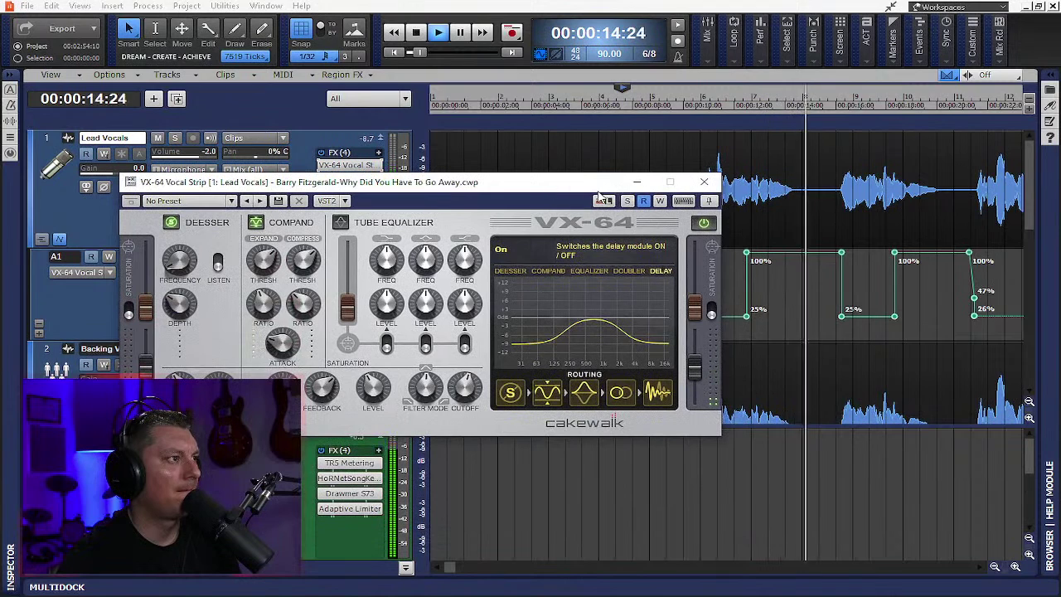
{"action": "left_click", "coordinate": [702, 182]}
- Hide the bus pane and lower the Strings track's volume to -5.0
{"action": "left_click", "coordinate": [406, 567]}
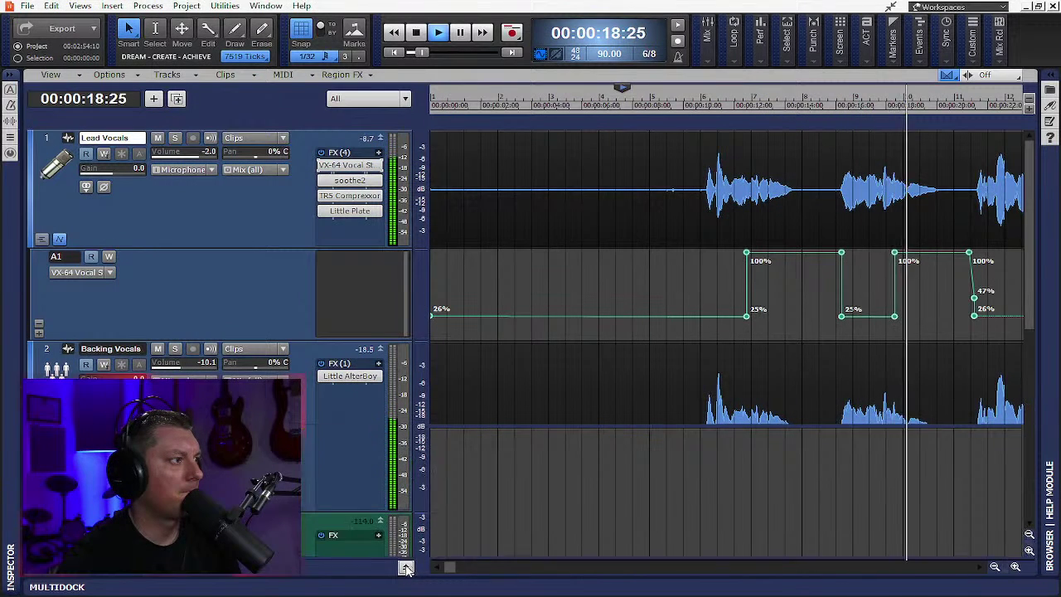
{"action": "scroll", "coordinate": [308, 366], "scroll_direction": "down", "scroll_amount": 4}
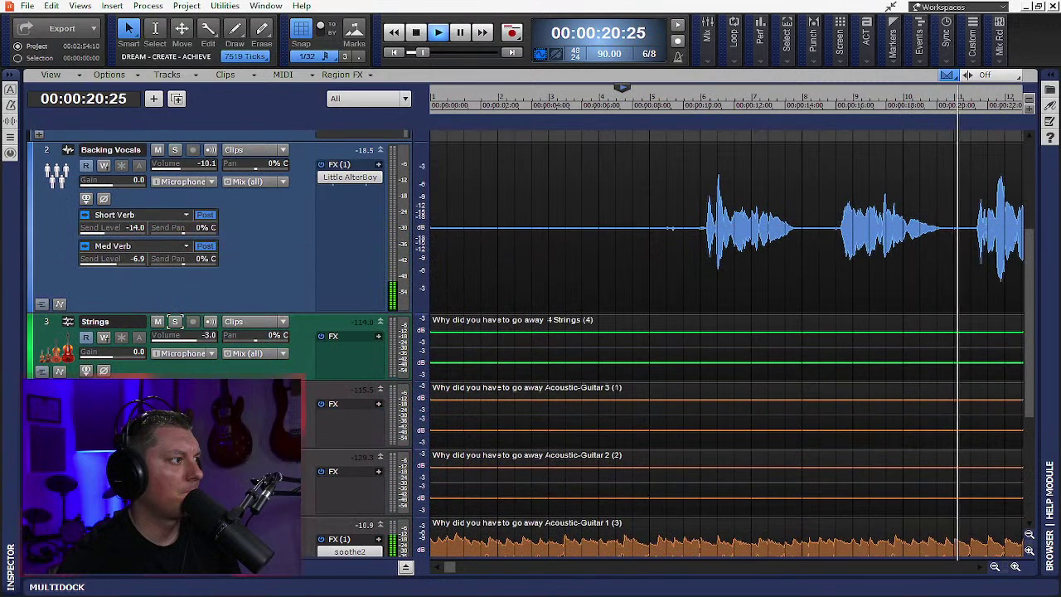
{"action": "left_click_drag", "start_coordinate": [197, 339], "coordinate": [190, 339]}
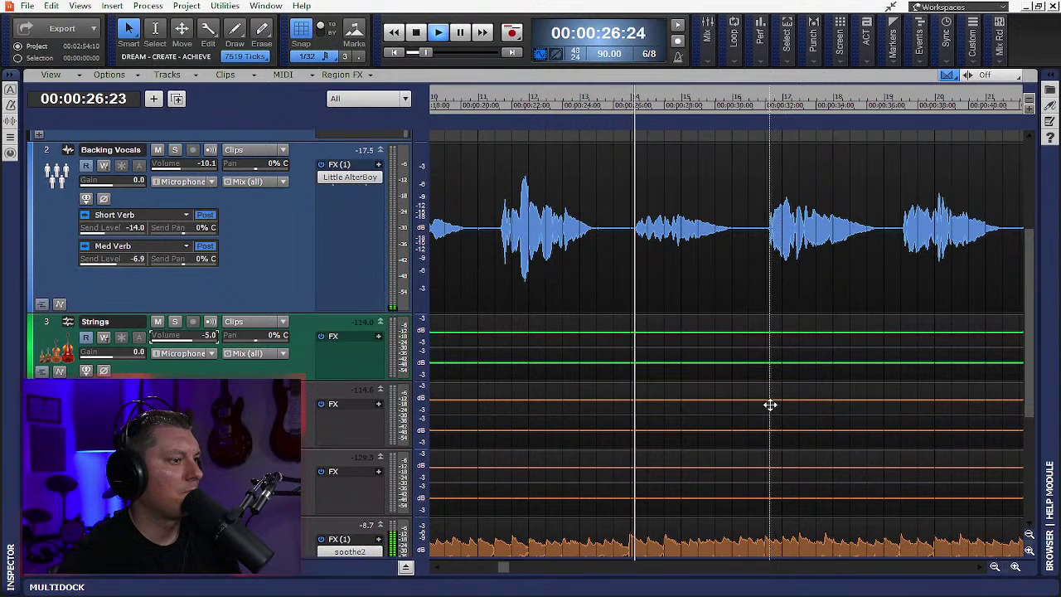
- Show the whole song in the timeline and set the Strings volume to -4.0 while its part plays
{"action": "left_click", "coordinate": [994, 566]}
{"action": "left_click", "coordinate": [994, 566]}
{"action": "left_click", "coordinate": [994, 566]}
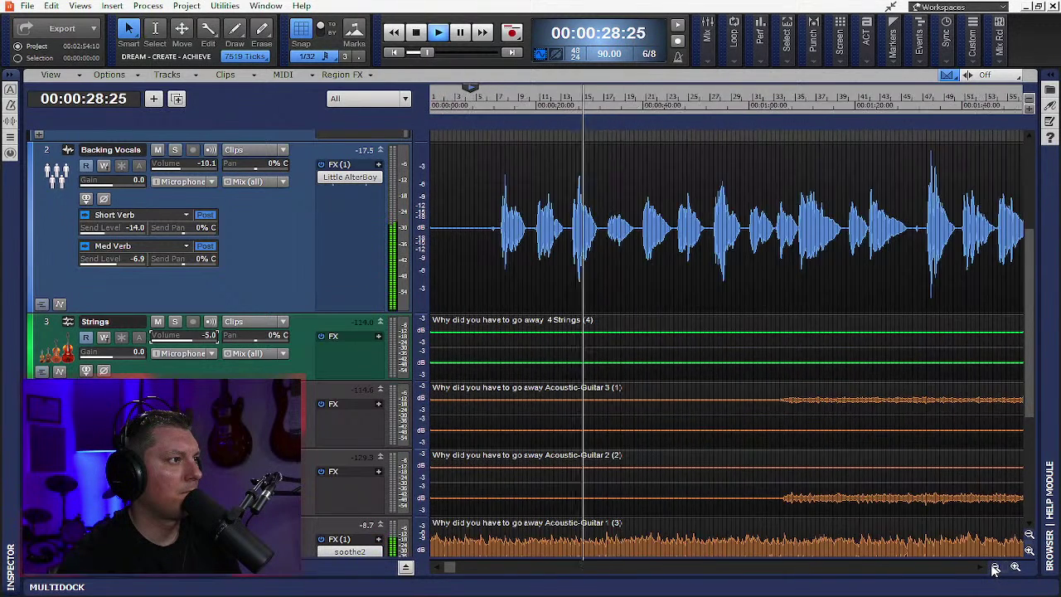
{"action": "left_click", "coordinate": [994, 566]}
{"action": "left_click", "coordinate": [994, 566]}
{"action": "left_click", "coordinate": [994, 566]}
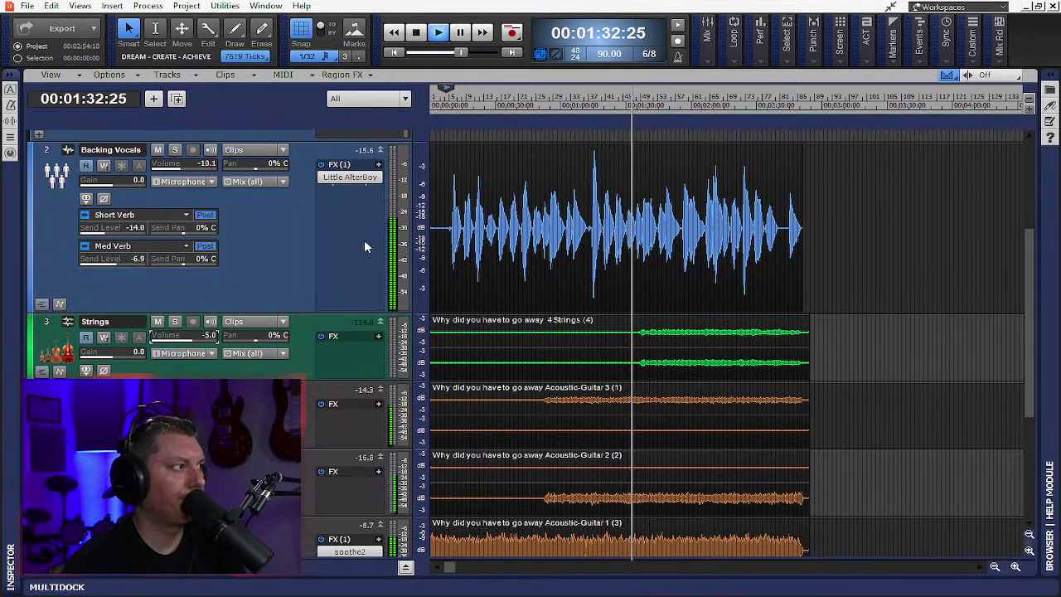
{"action": "mouse_move", "coordinate": [192, 344]}
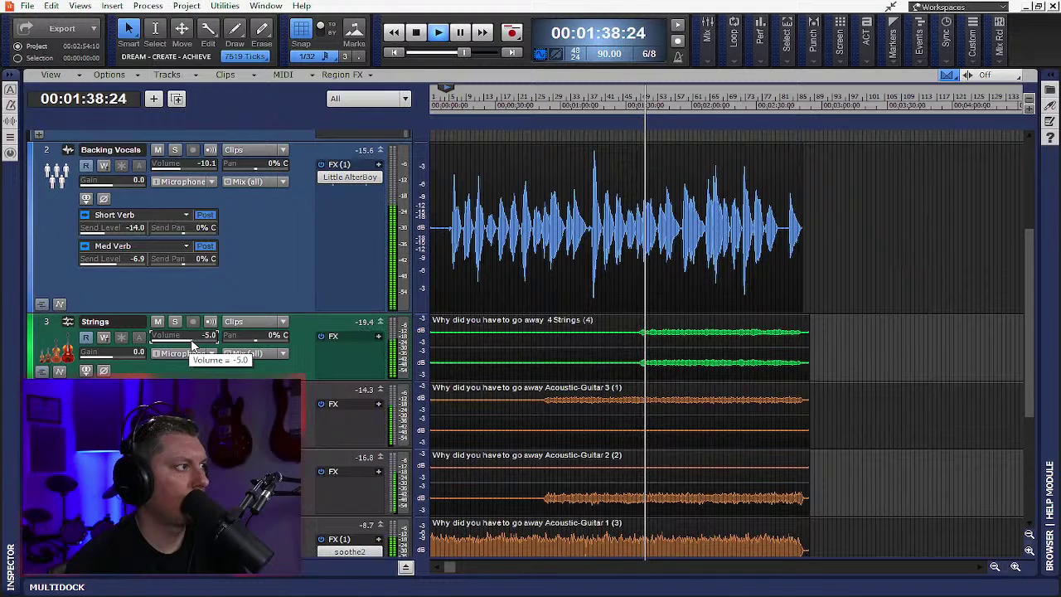
{"action": "left_click_drag", "start_coordinate": [191, 341], "coordinate": [195, 340]}
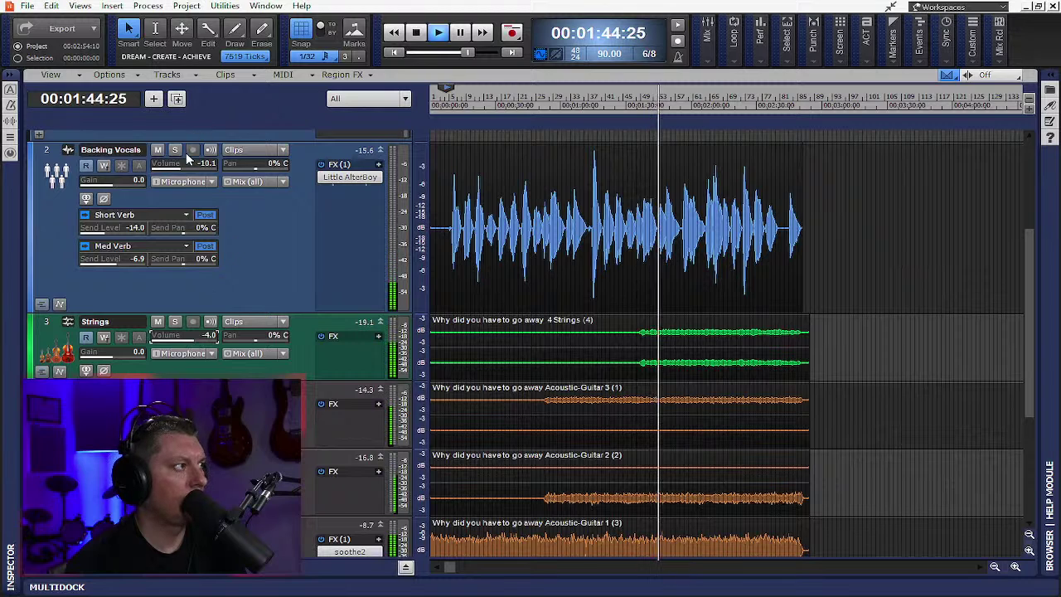
- Collapse the Lead Vocals' automation lane, set that track's volume to -3.0, and fit the tracks vertically
{"action": "scroll", "coordinate": [259, 219], "scroll_direction": "up", "scroll_amount": 4}
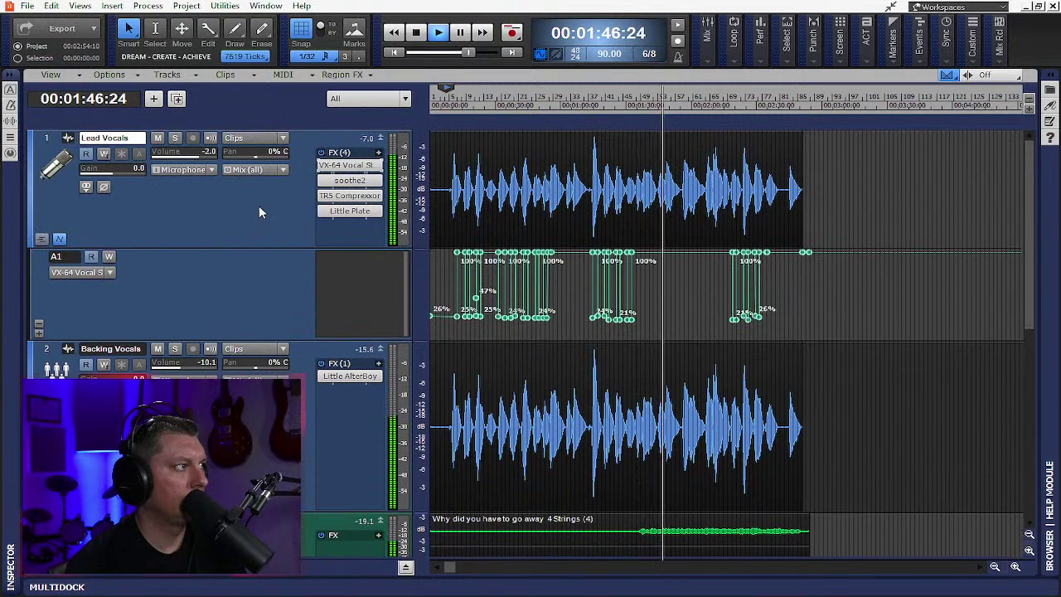
{"action": "left_click", "coordinate": [59, 239]}
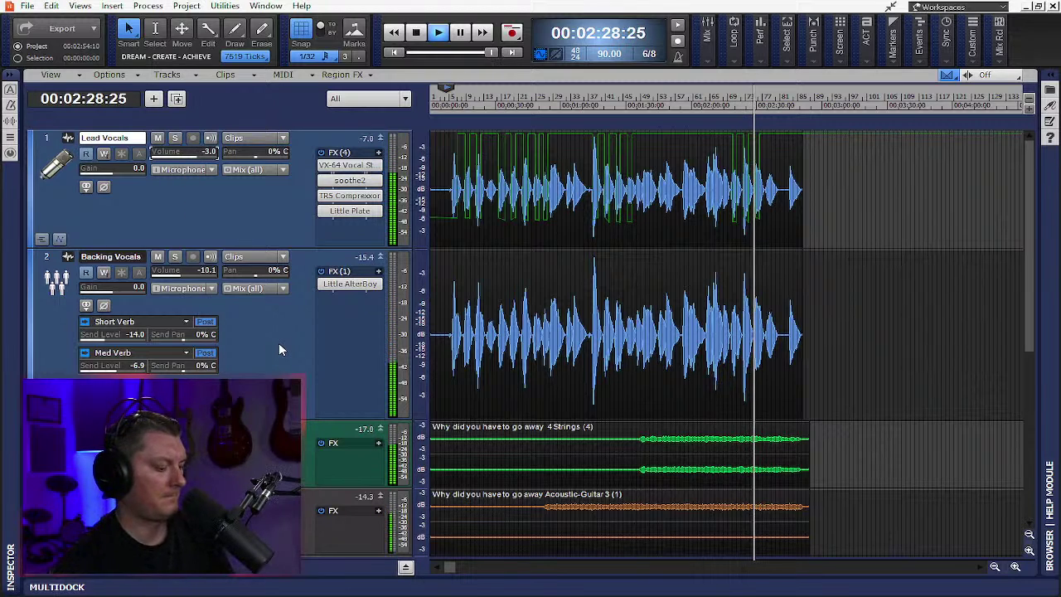
{"action": "key", "text": "f"}
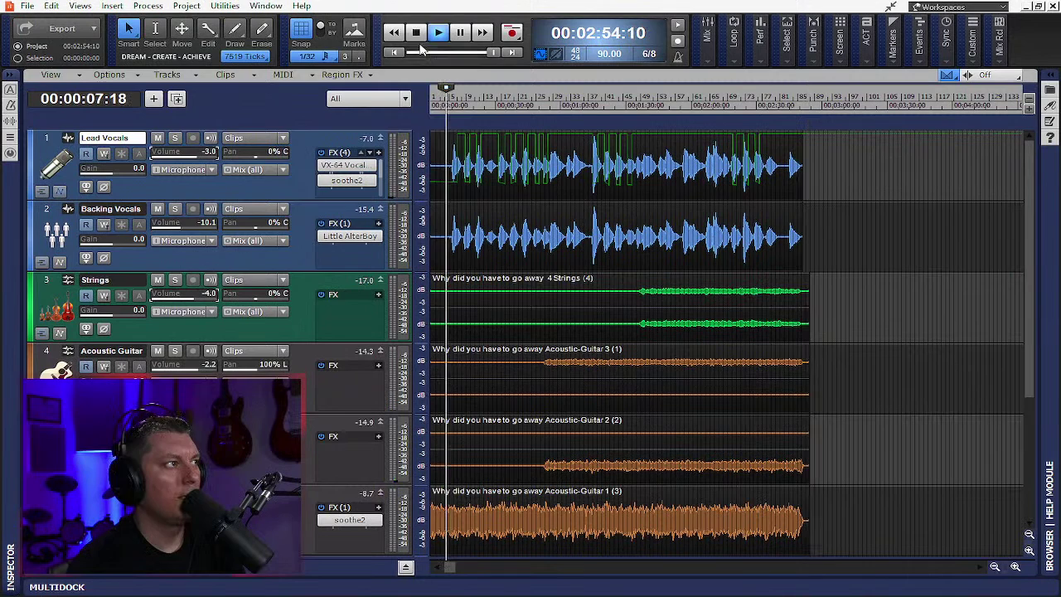
- Stop playback and return the playhead to the start of the song at 00:00:00:00
{"action": "left_click", "coordinate": [412, 34]}
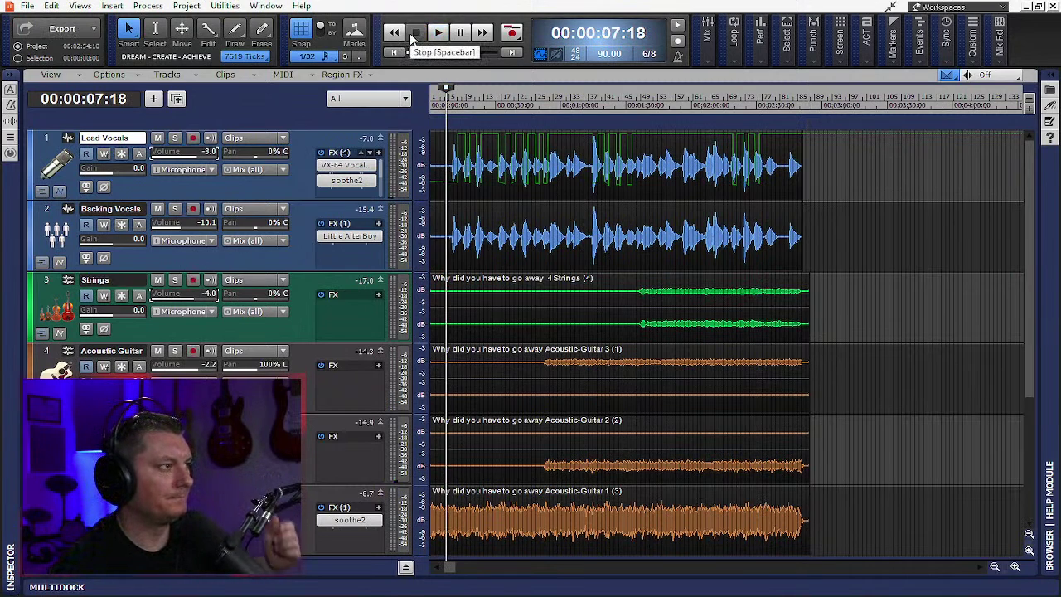
{"action": "left_click", "coordinate": [398, 52]}
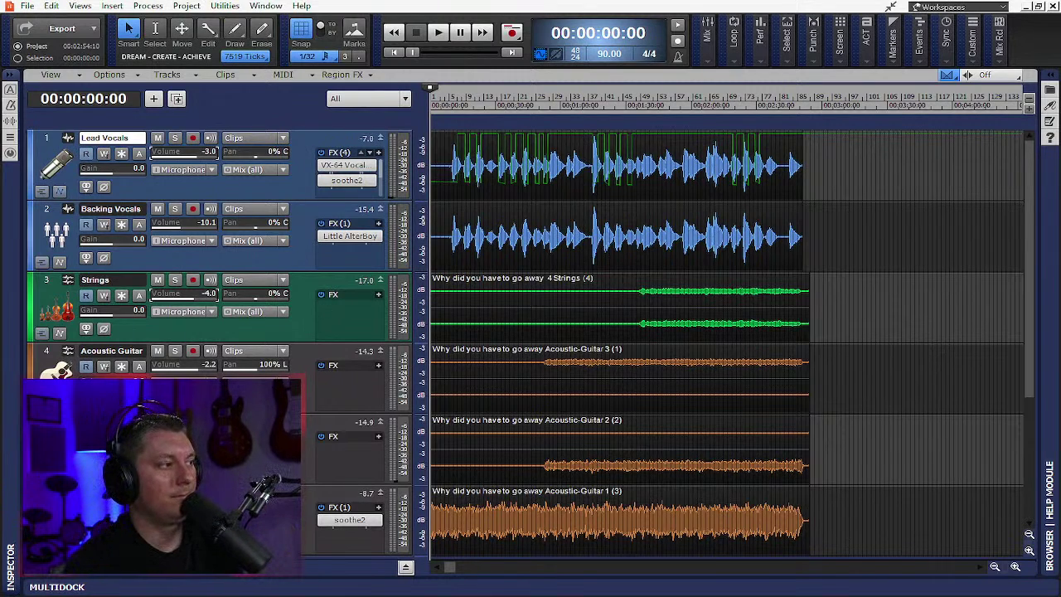
{"action": "scroll", "coordinate": [328, 439], "scroll_direction": "down", "scroll_amount": 1}
{"action": "scroll", "coordinate": [314, 432], "scroll_direction": "up", "scroll_amount": 1}
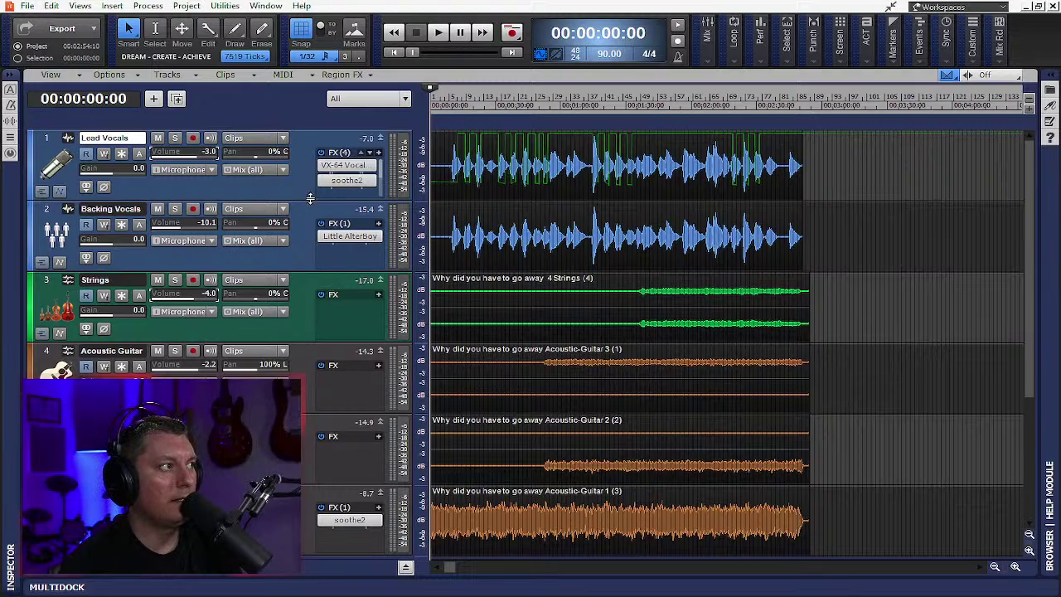
- Enlarge the Lead Vocals track to show its full effects rack, and review its TR5 Comprexxor and Little Plate settings
{"action": "left_click_drag", "start_coordinate": [310, 199], "coordinate": [296, 230]}
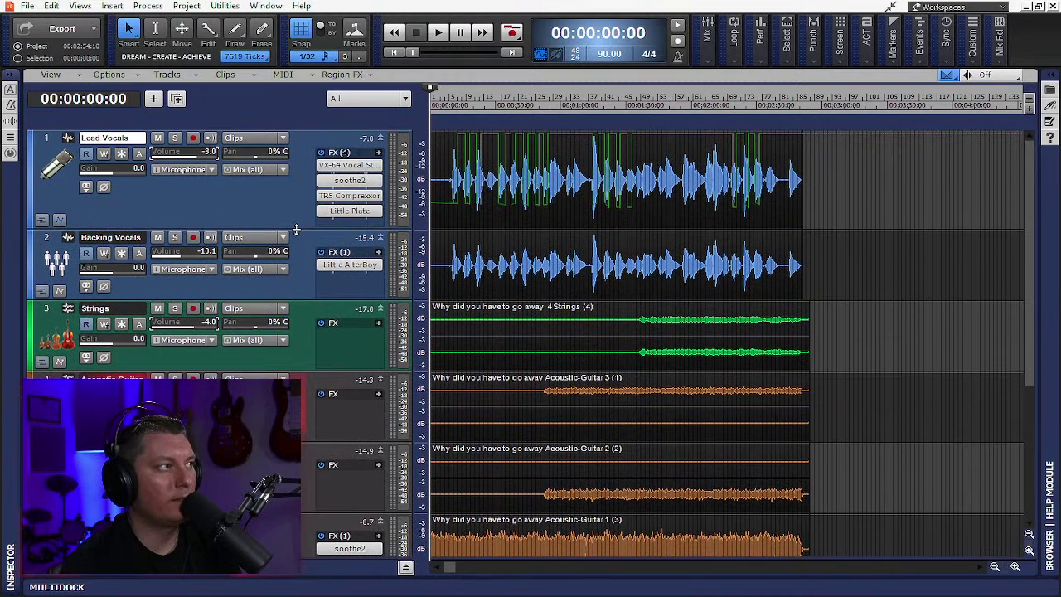
{"action": "double_click", "coordinate": [352, 196]}
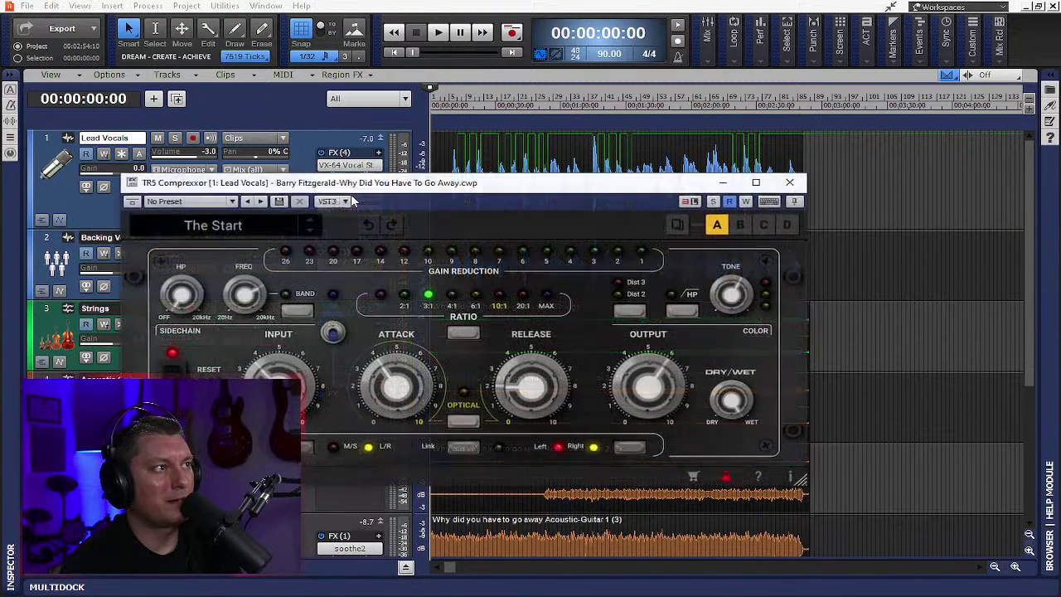
{"action": "left_click_drag", "start_coordinate": [474, 181], "coordinate": [607, 93]}
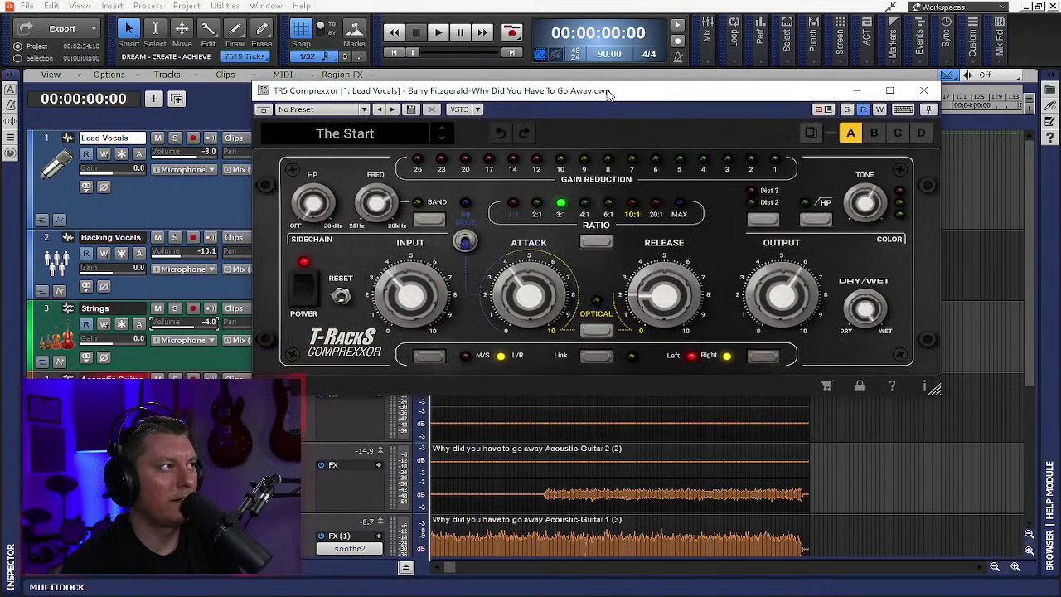
{"action": "left_click", "coordinate": [924, 91]}
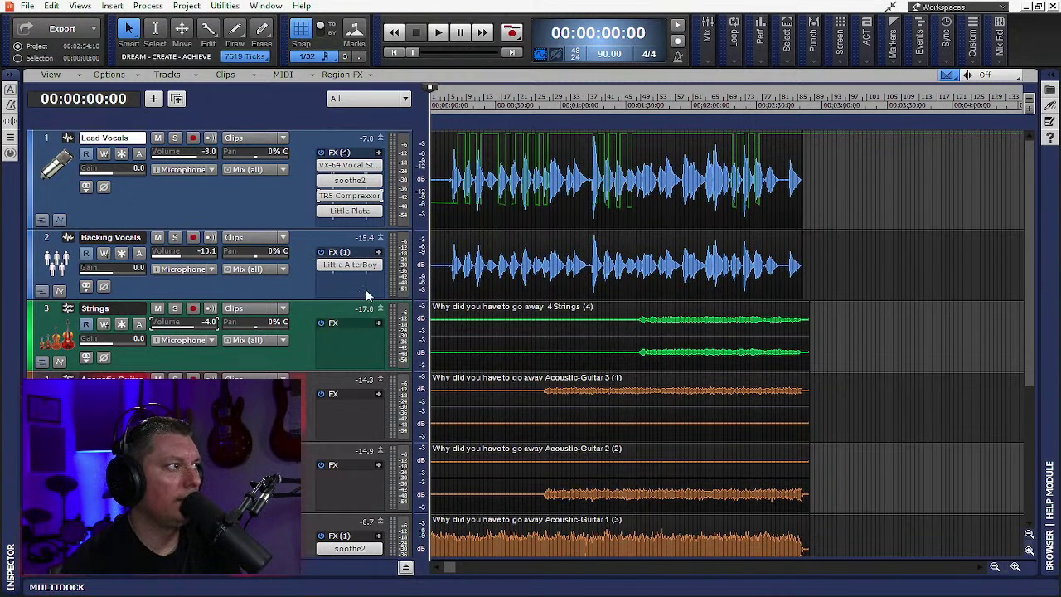
{"action": "double_click", "coordinate": [348, 210]}
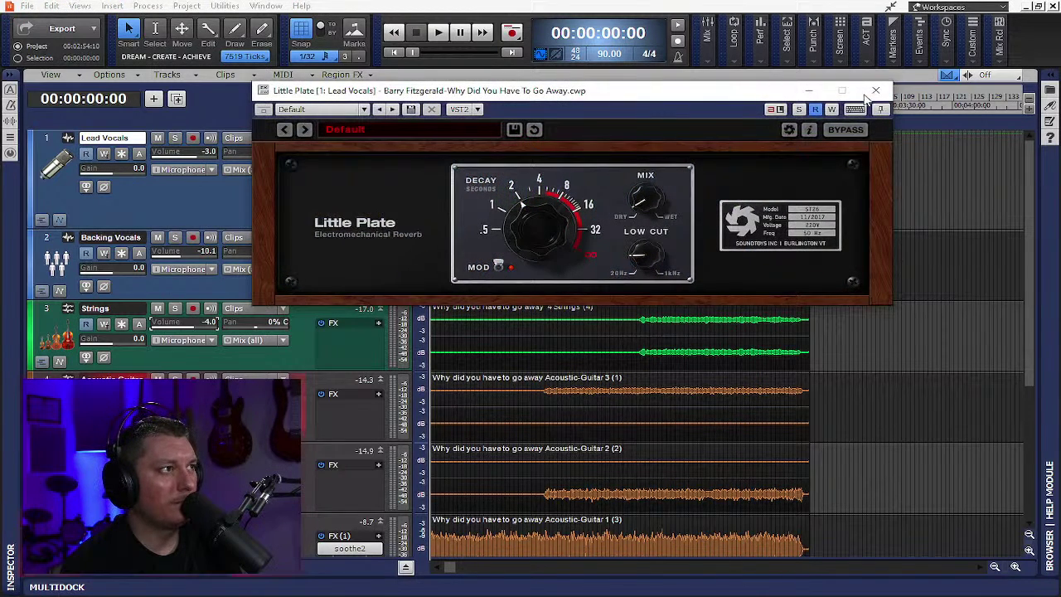
{"action": "left_click", "coordinate": [875, 90]}
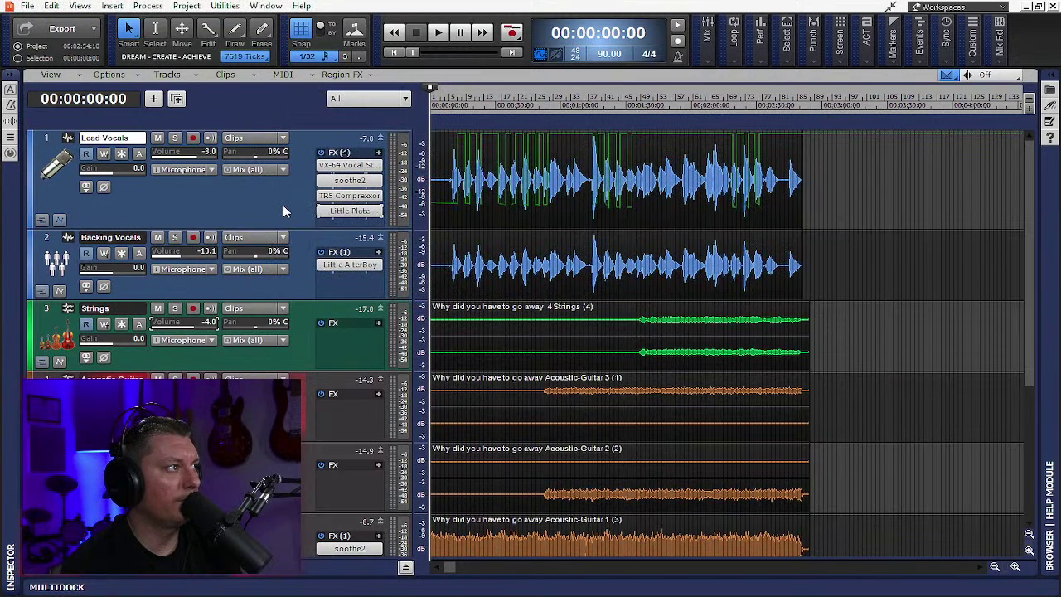
- Review the Little AlterBoy settings on Backing Vocals and the soothe2 settings on the Acoustic Guitar in track 6
{"action": "double_click", "coordinate": [348, 265]}
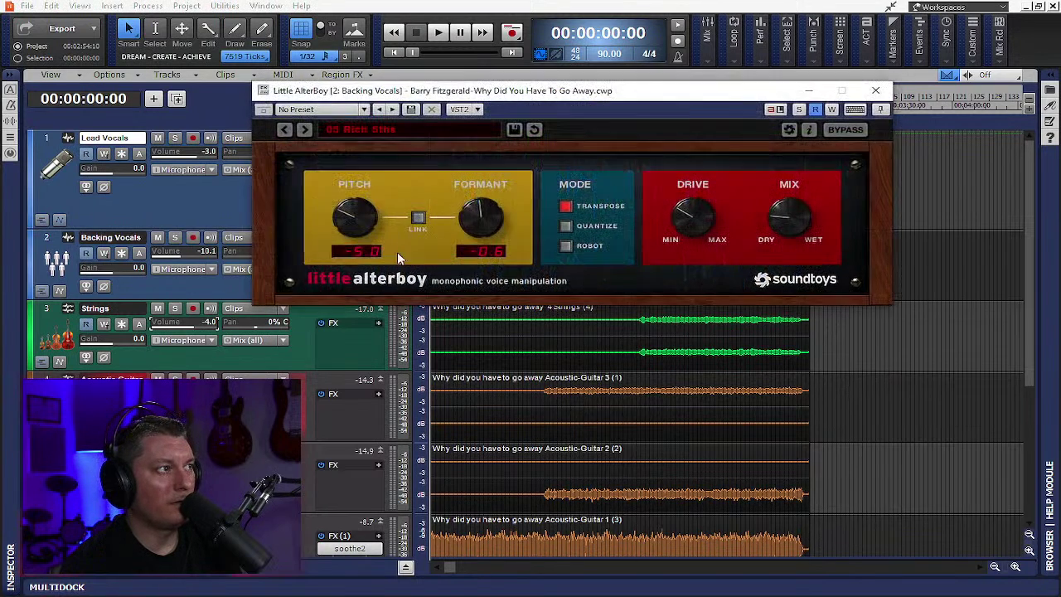
{"action": "left_click", "coordinate": [875, 90]}
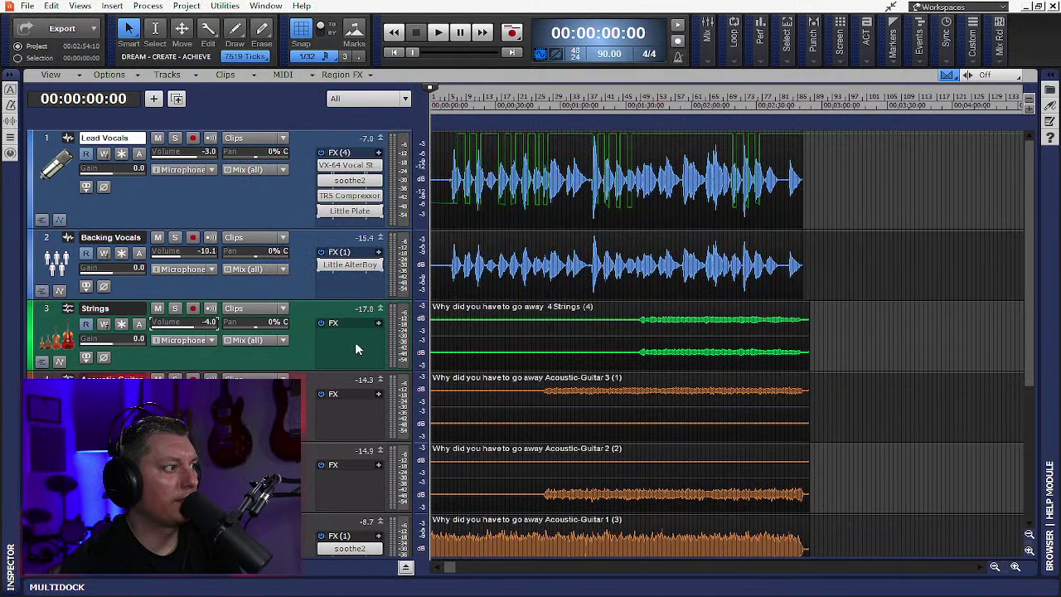
{"action": "scroll", "coordinate": [394, 454], "scroll_direction": "down", "scroll_amount": 2}
{"action": "double_click", "coordinate": [355, 449]}
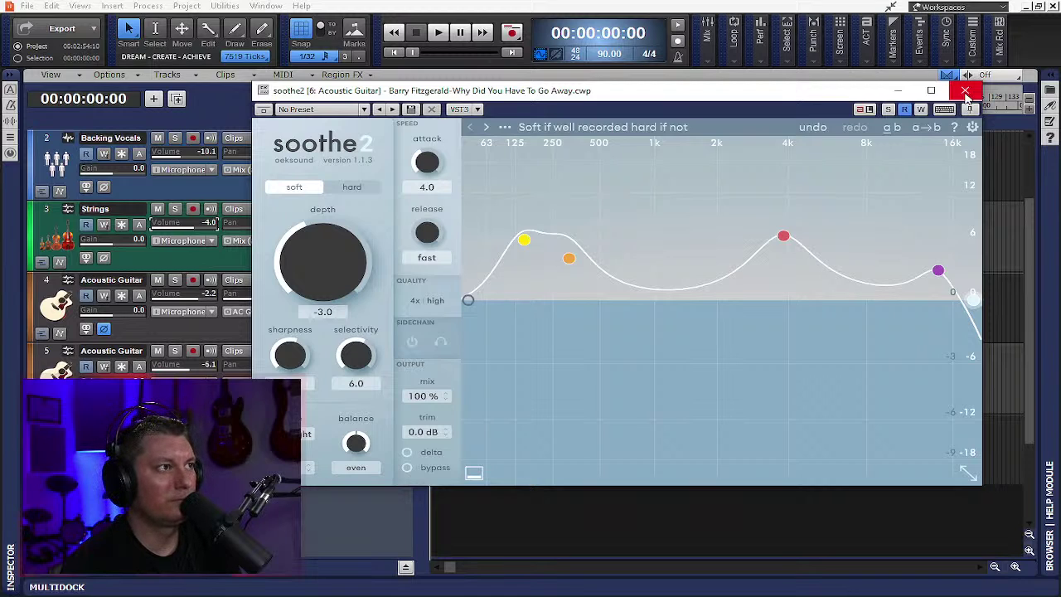
{"action": "left_click", "coordinate": [966, 91]}
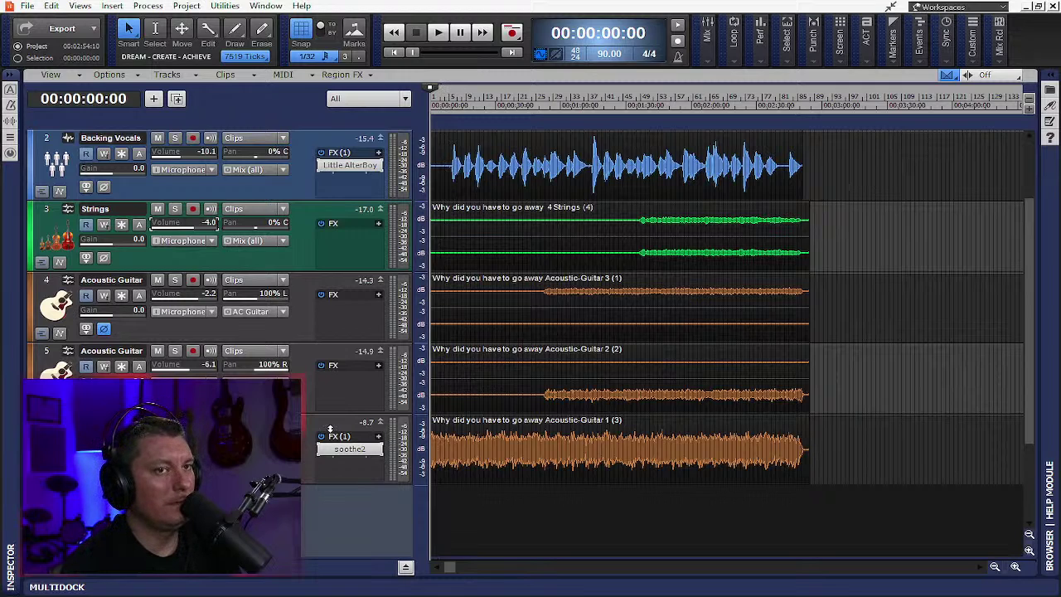
{"action": "scroll", "coordinate": [312, 342], "scroll_direction": "up", "scroll_amount": 2}
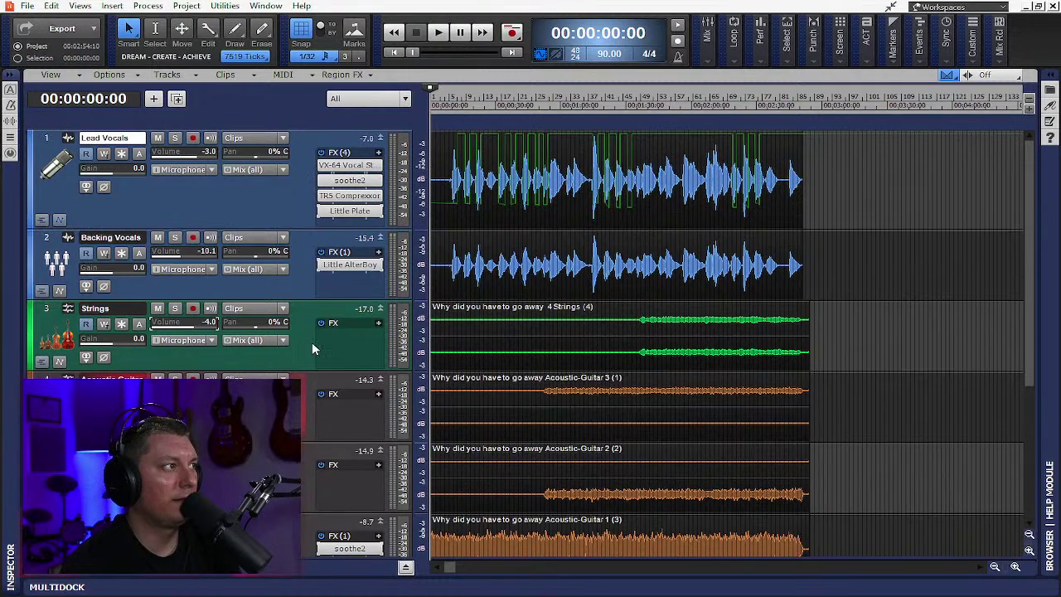
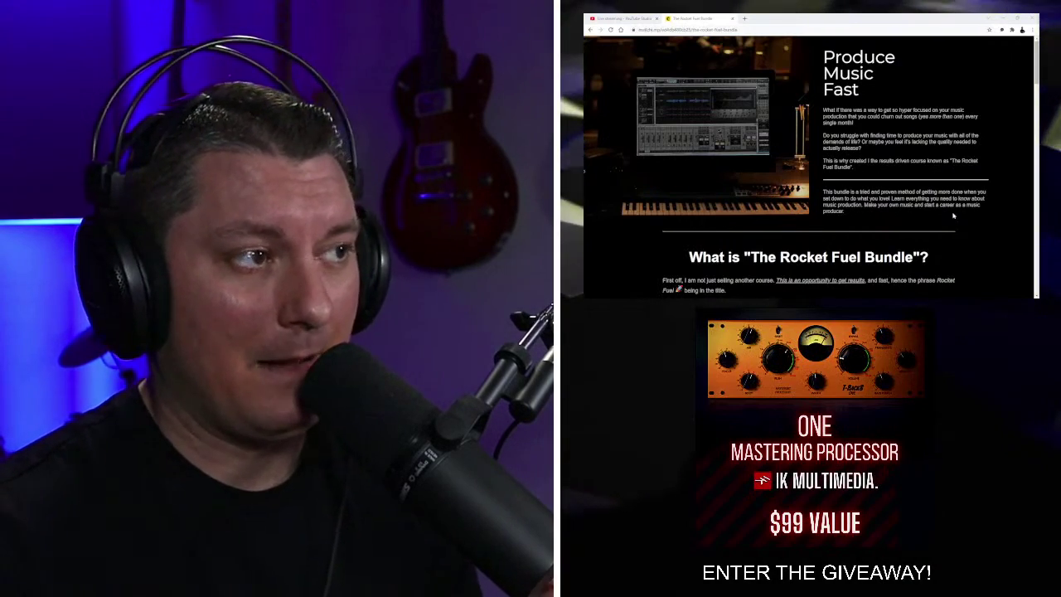
- In the web browser, read the Rocket Fuel Bundle page's explanation of what the bundle is and how its group calls work
{"action": "scroll", "coordinate": [953, 215], "scroll_direction": "down", "scroll_amount": 5}
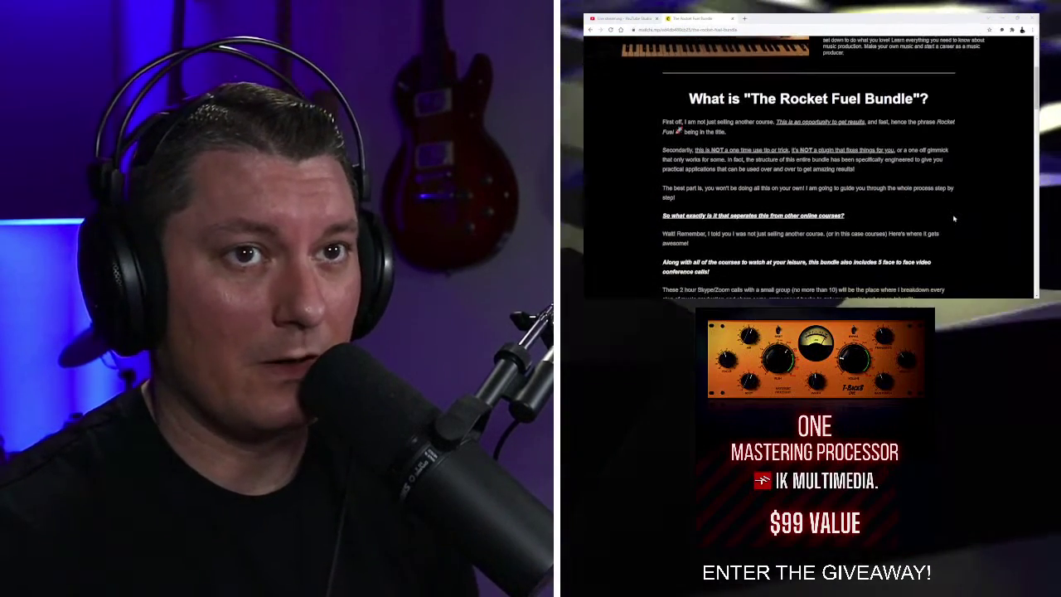
{"action": "scroll", "coordinate": [954, 212], "scroll_direction": "down", "scroll_amount": 1}
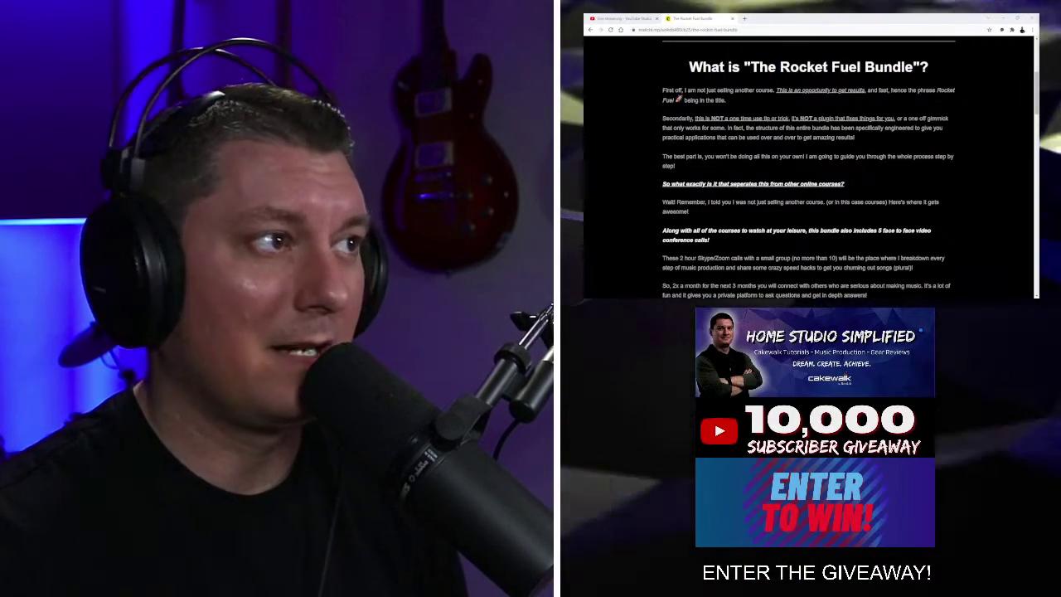
{"action": "scroll", "coordinate": [808, 166], "scroll_direction": "down", "scroll_amount": 1}
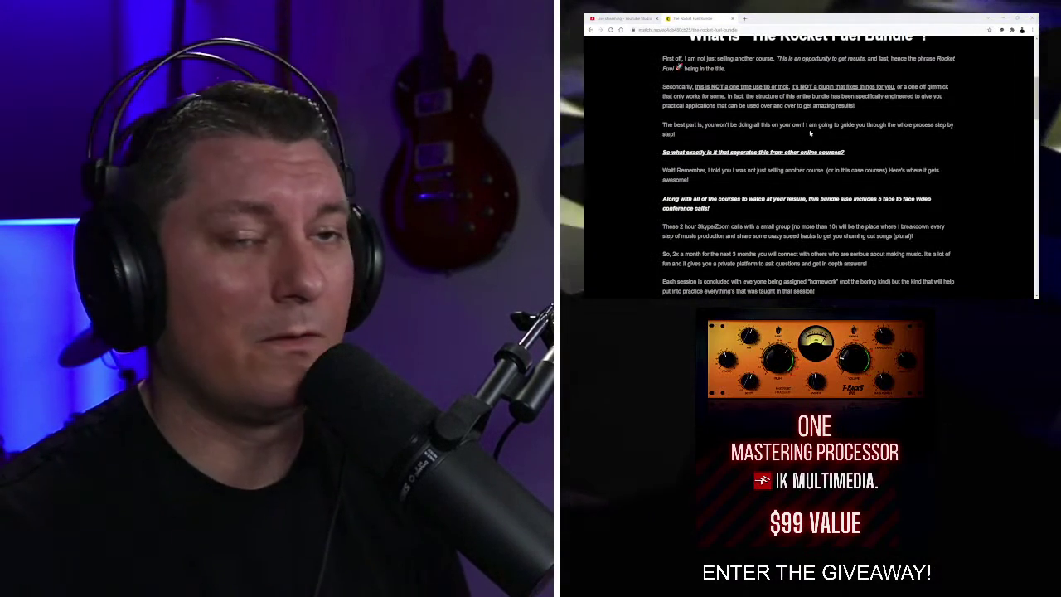
{"action": "scroll", "coordinate": [810, 132], "scroll_direction": "down", "scroll_amount": 1}
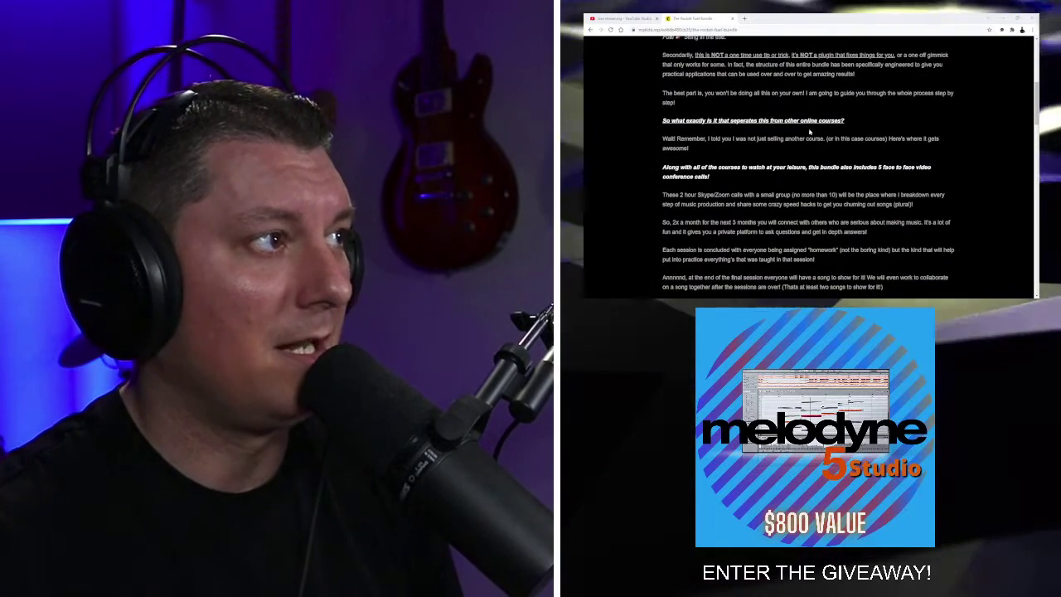
{"action": "scroll", "coordinate": [810, 131], "scroll_direction": "down", "scroll_amount": 1}
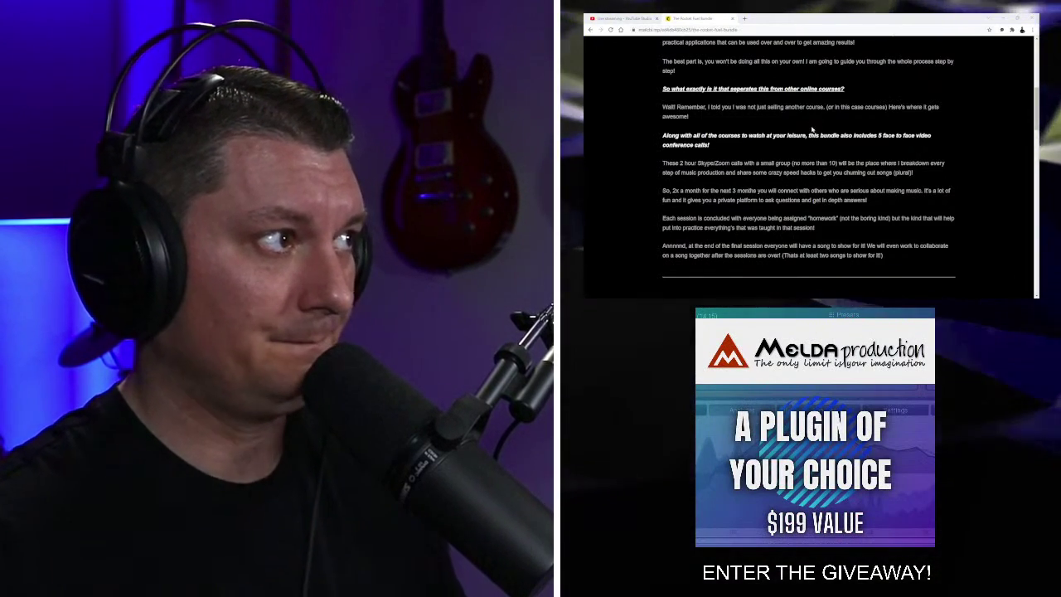
{"action": "scroll", "coordinate": [811, 130], "scroll_direction": "down", "scroll_amount": 1}
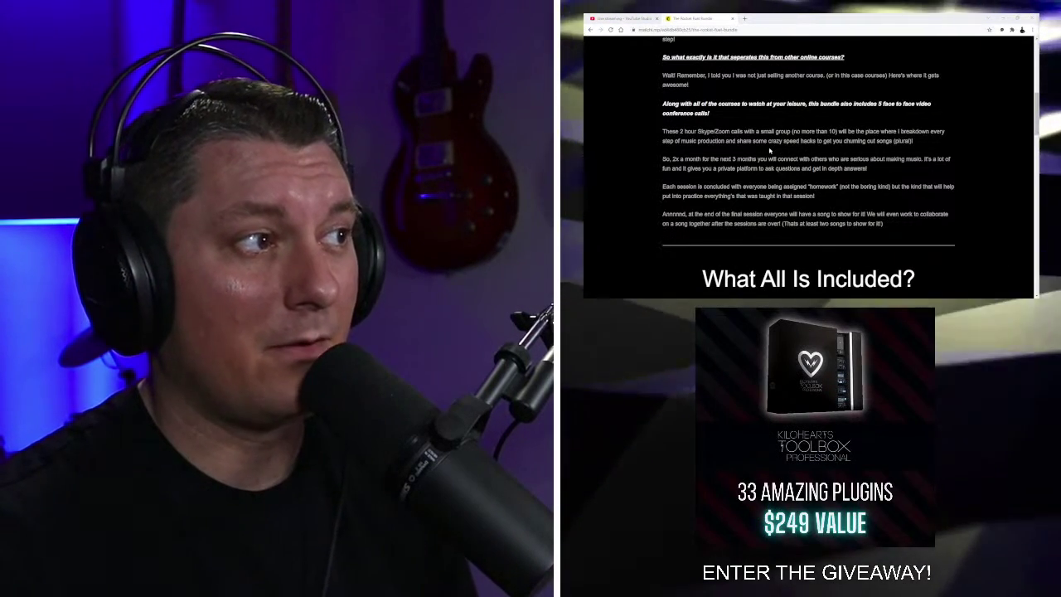
{"action": "scroll", "coordinate": [770, 150], "scroll_direction": "down", "scroll_amount": 1}
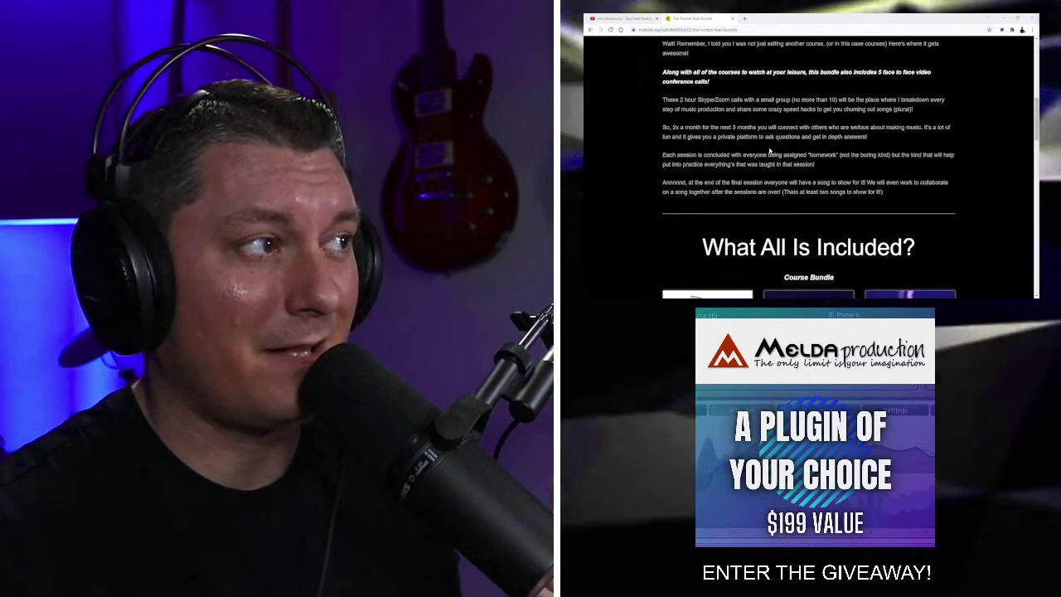
{"action": "scroll", "coordinate": [770, 152], "scroll_direction": "down", "scroll_amount": 1}
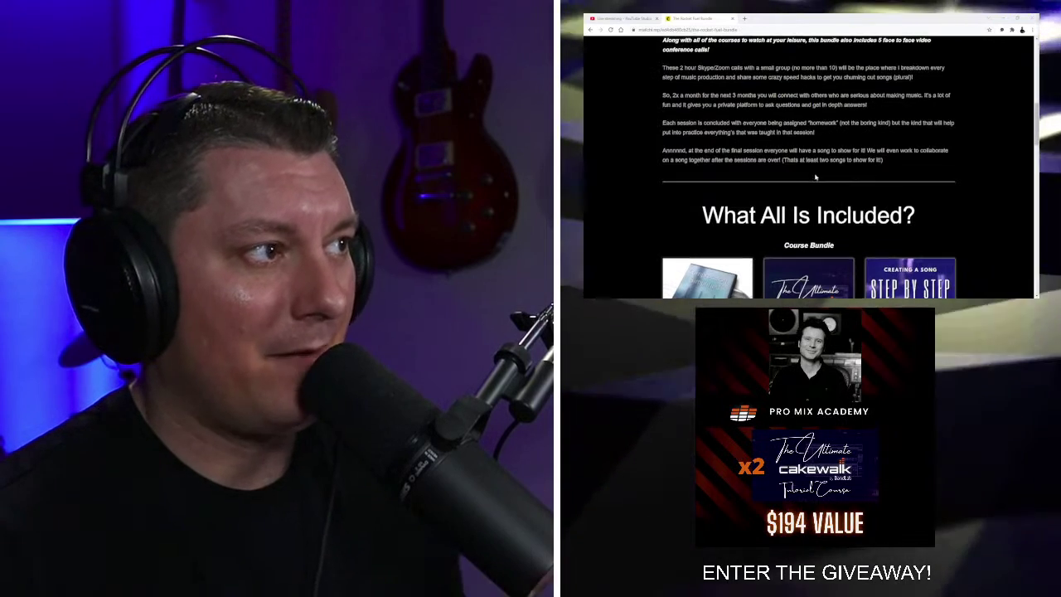
{"action": "scroll", "coordinate": [808, 166], "scroll_direction": "down", "scroll_amount": 1}
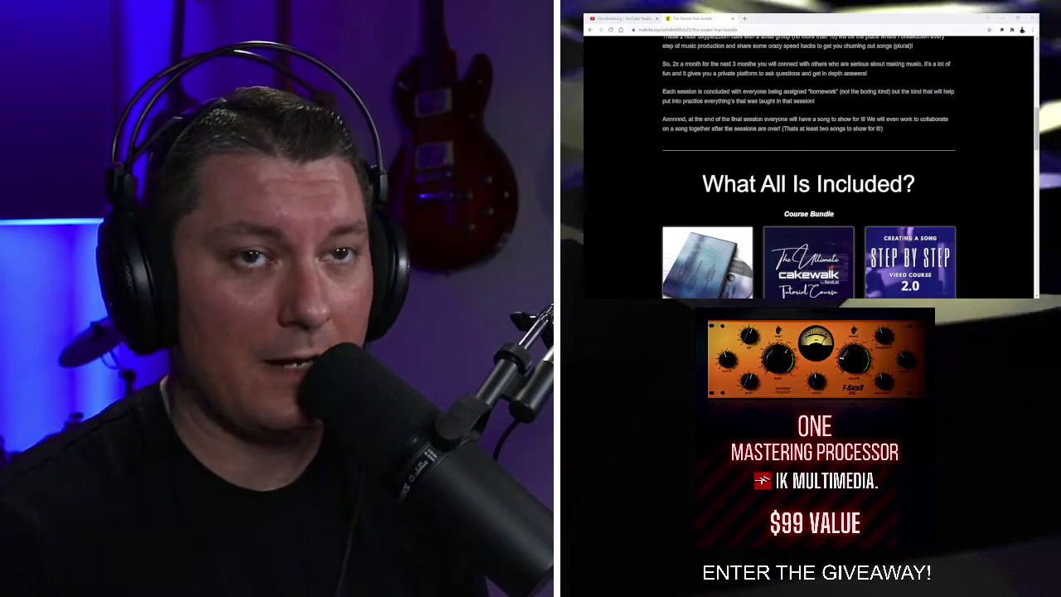
- Examine the What All Is Included section, covering the three bundled courses and the list of extras
{"action": "scroll", "coordinate": [819, 179], "scroll_direction": "down", "scroll_amount": 5}
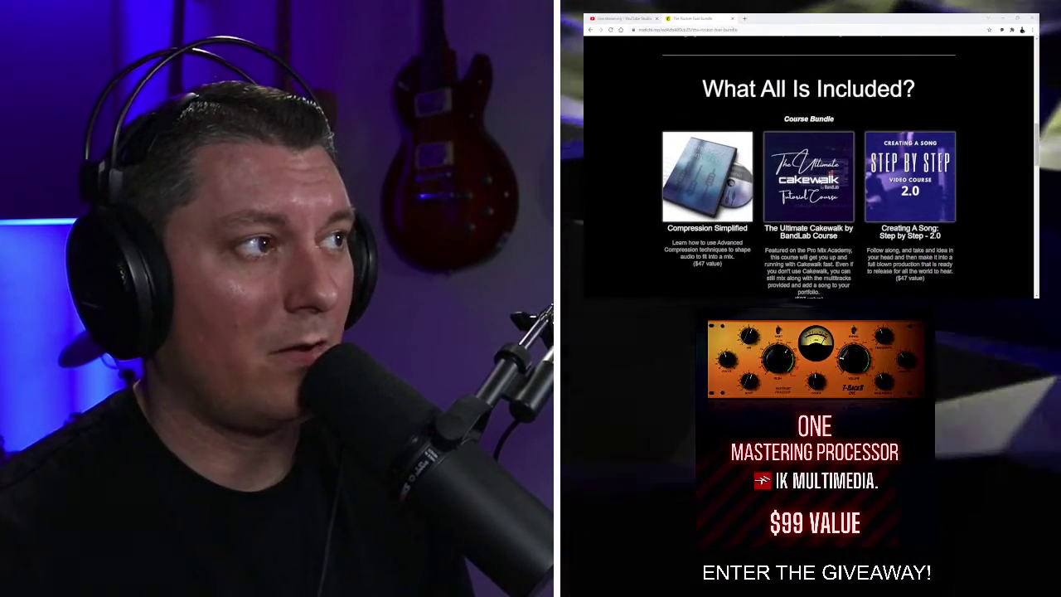
{"action": "scroll", "coordinate": [819, 179], "scroll_direction": "down", "scroll_amount": 1}
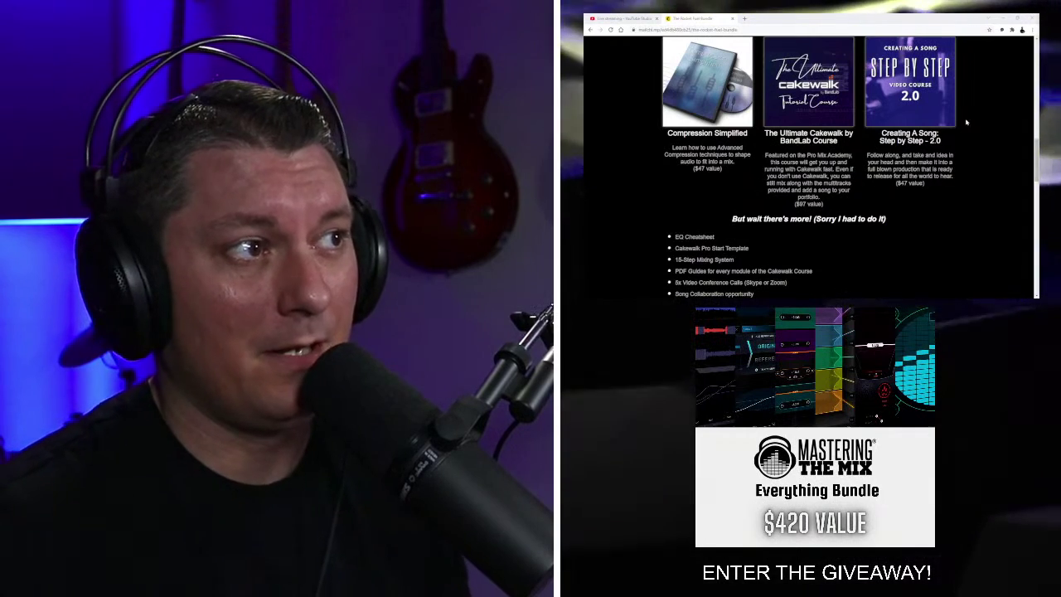
{"action": "scroll", "coordinate": [966, 123], "scroll_direction": "down", "scroll_amount": 1}
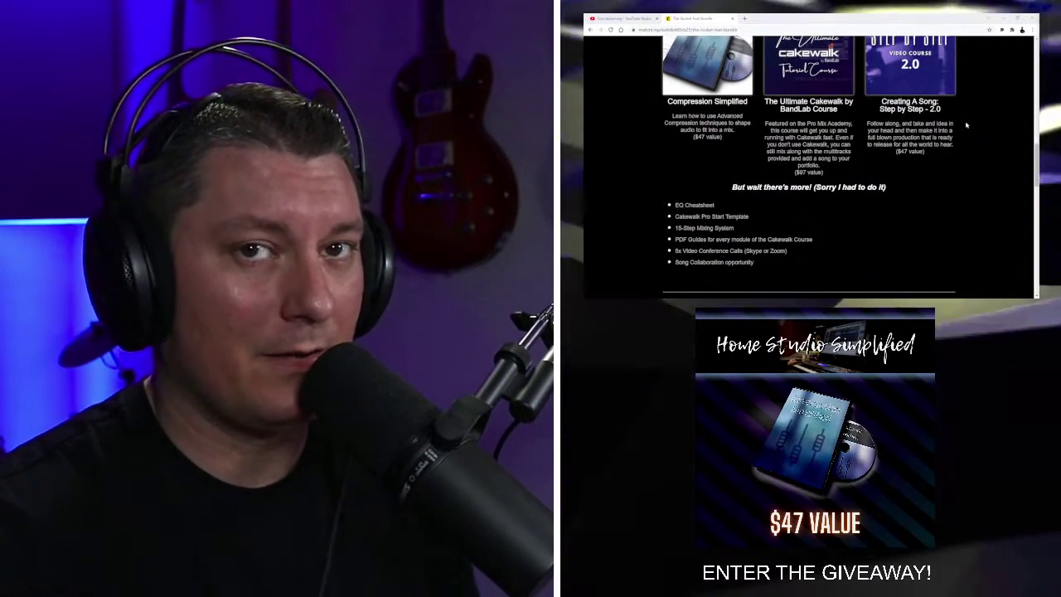
{"action": "scroll", "coordinate": [965, 126], "scroll_direction": "down", "scroll_amount": 1}
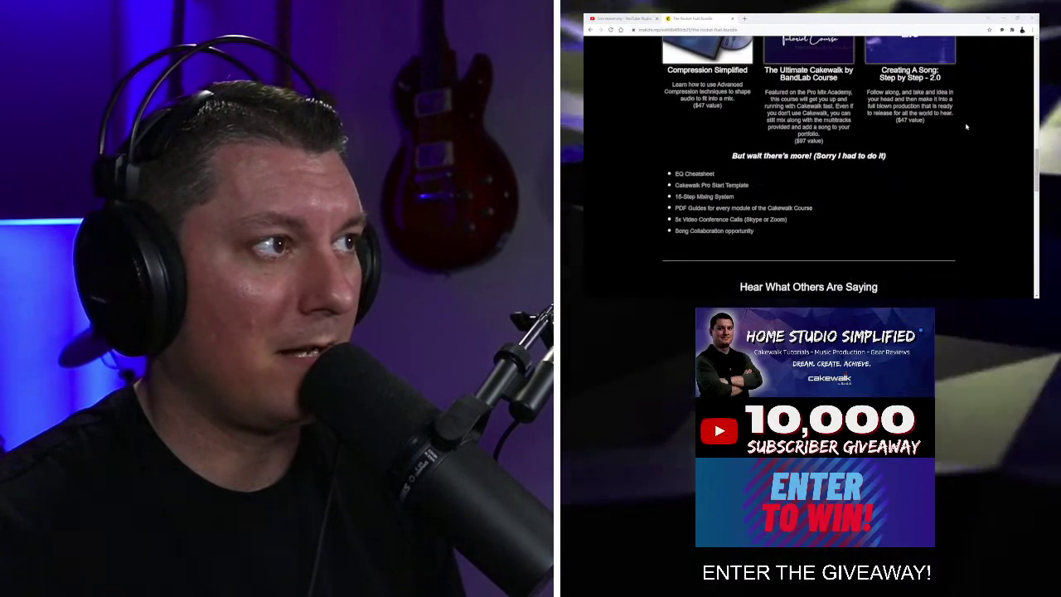
{"action": "scroll", "coordinate": [965, 127], "scroll_direction": "up", "scroll_amount": 1}
{"action": "scroll", "coordinate": [965, 126], "scroll_direction": "up", "scroll_amount": 1}
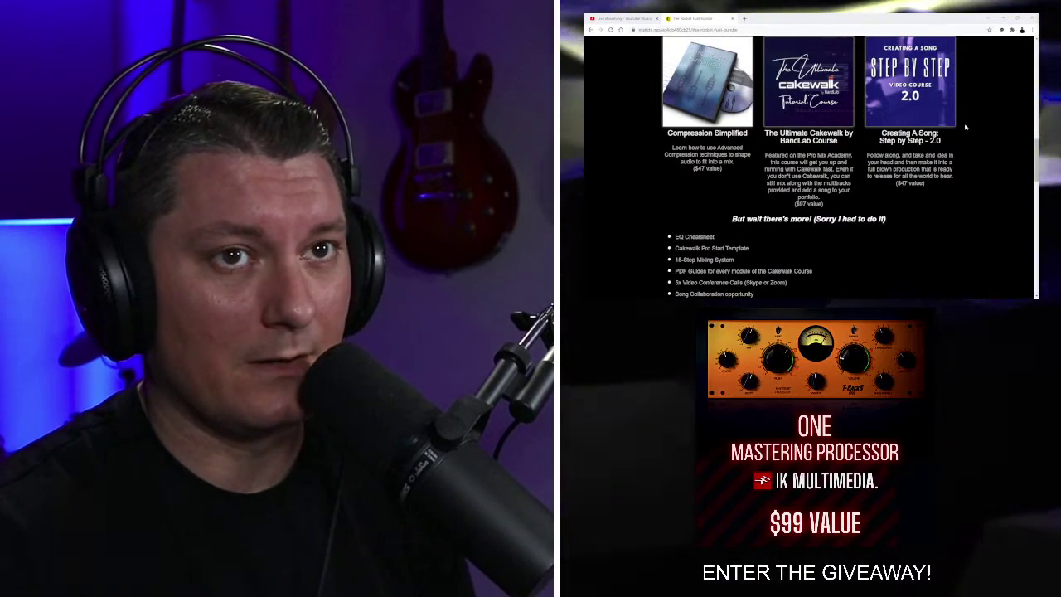
{"action": "scroll", "coordinate": [965, 126], "scroll_direction": "down", "scroll_amount": 2}
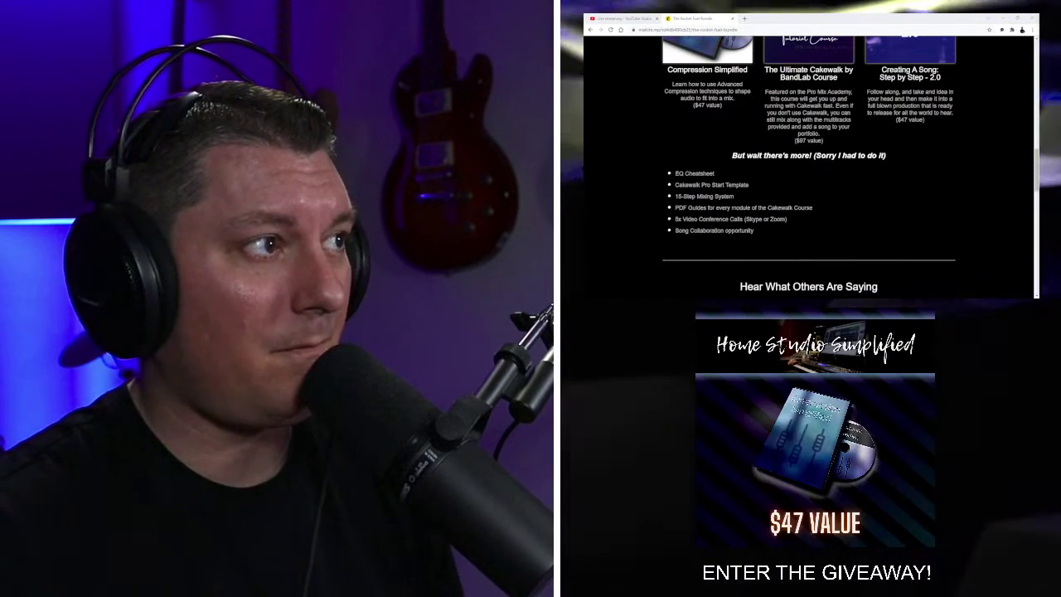
{"action": "scroll", "coordinate": [919, 159], "scroll_direction": "down", "scroll_amount": 1}
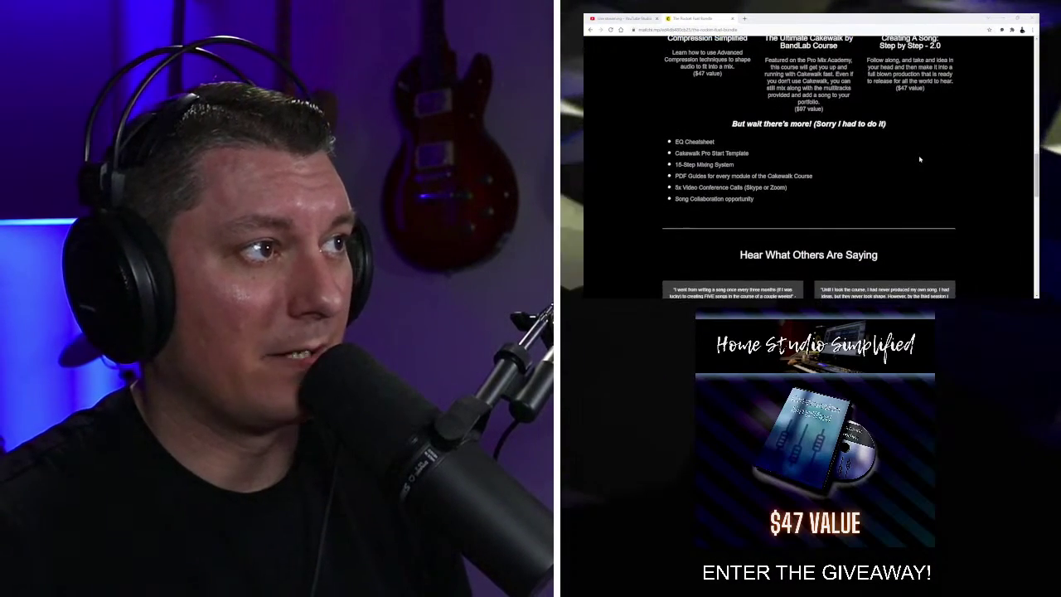
- Read the page's testimonials and sign-up conditions, continuing to the spot reservation link and the FAQs
{"action": "scroll", "coordinate": [919, 160], "scroll_direction": "down", "scroll_amount": 2}
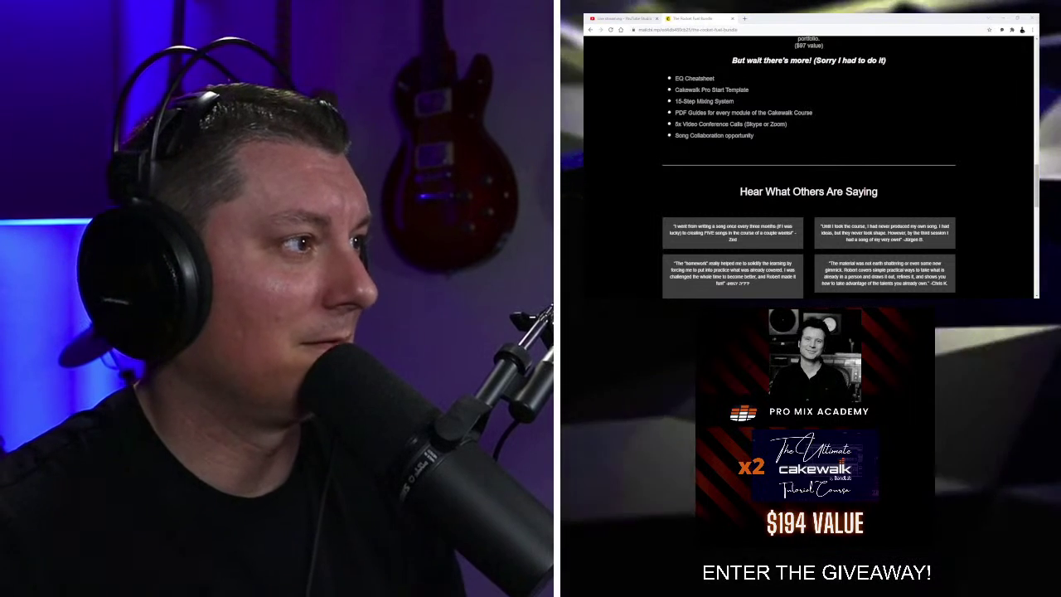
{"action": "scroll", "coordinate": [894, 135], "scroll_direction": "down", "scroll_amount": 1}
{"action": "scroll", "coordinate": [894, 135], "scroll_direction": "down", "scroll_amount": 2}
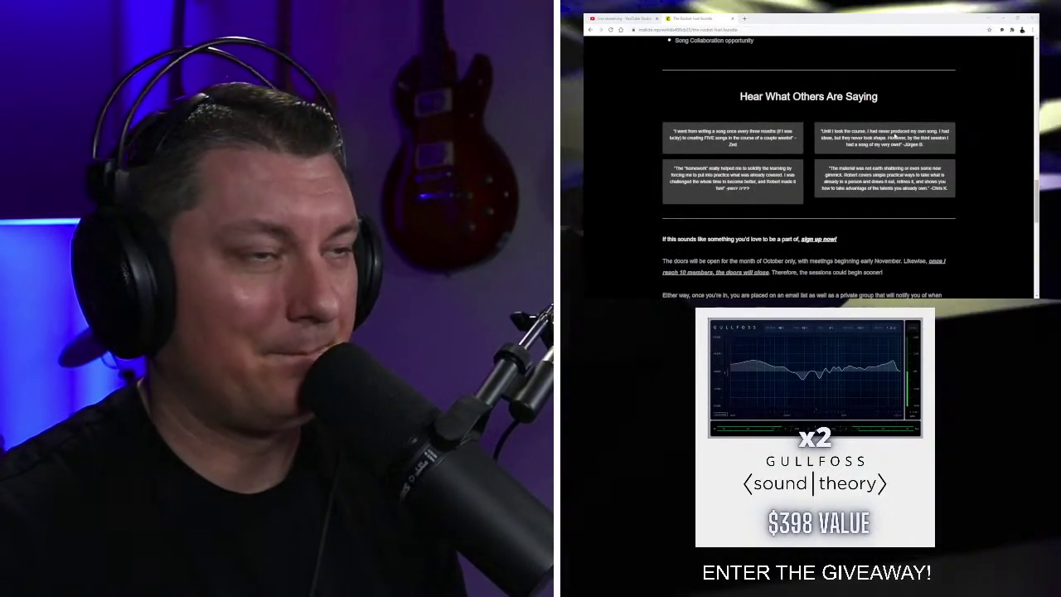
{"action": "scroll", "coordinate": [893, 125], "scroll_direction": "down", "scroll_amount": 1}
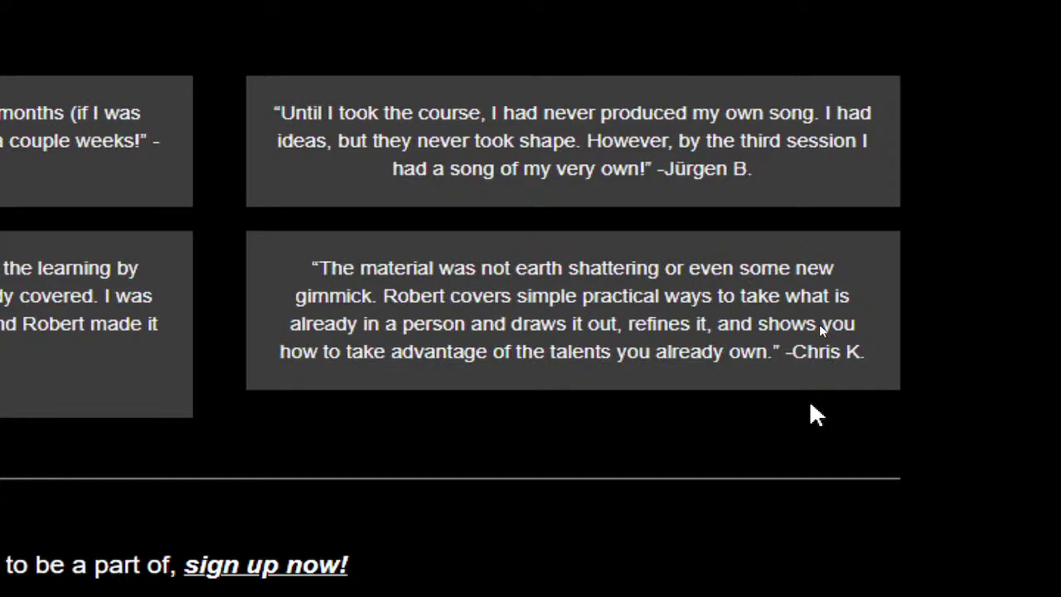
{"action": "scroll", "coordinate": [134, 522], "scroll_direction": "down", "scroll_amount": 3}
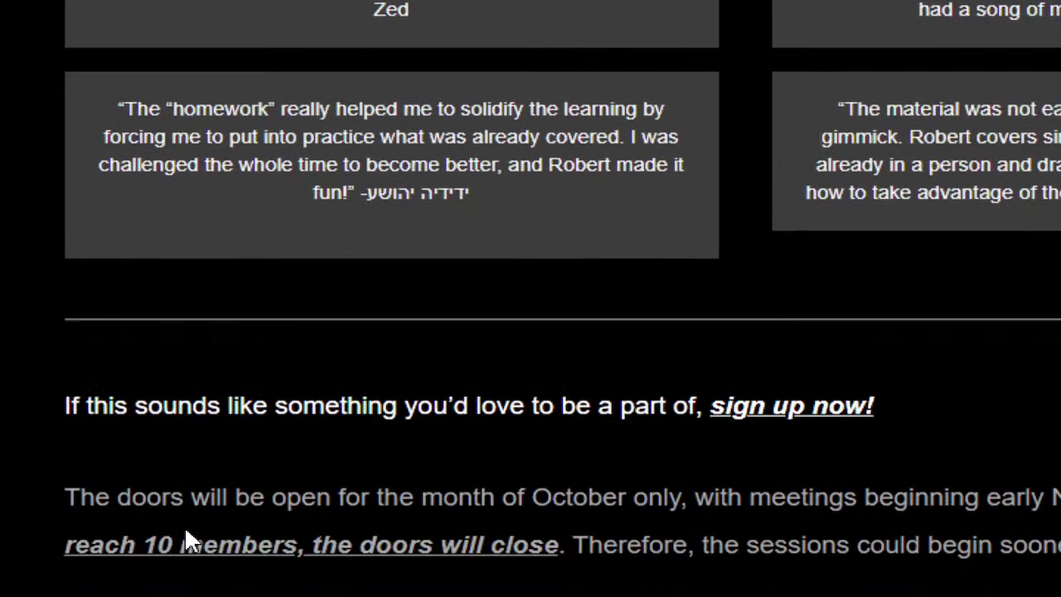
{"action": "scroll", "coordinate": [837, 496], "scroll_direction": "down", "scroll_amount": 5}
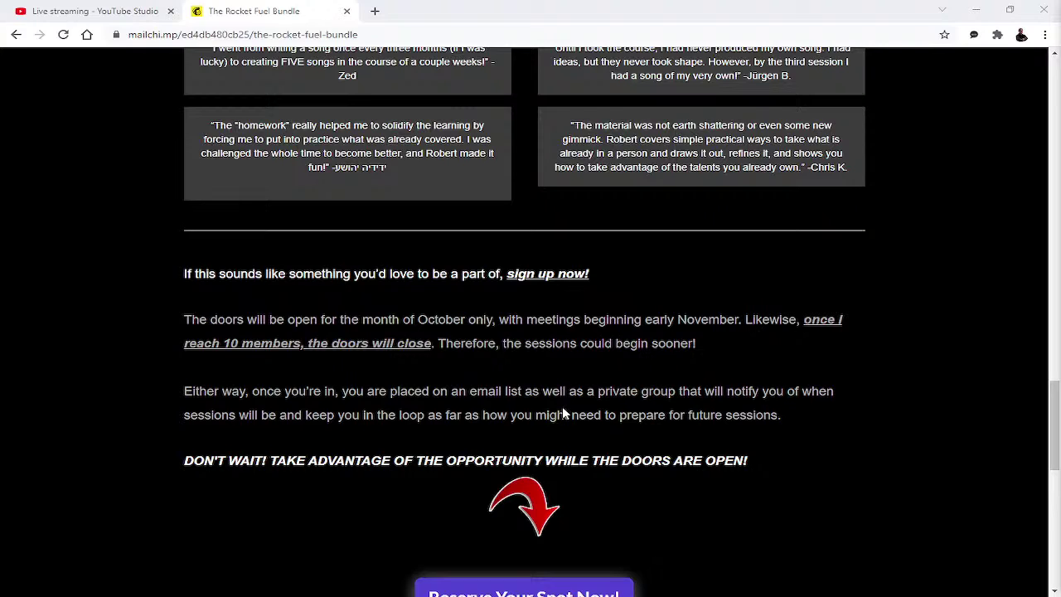
{"action": "scroll", "coordinate": [562, 414], "scroll_direction": "down", "scroll_amount": 1}
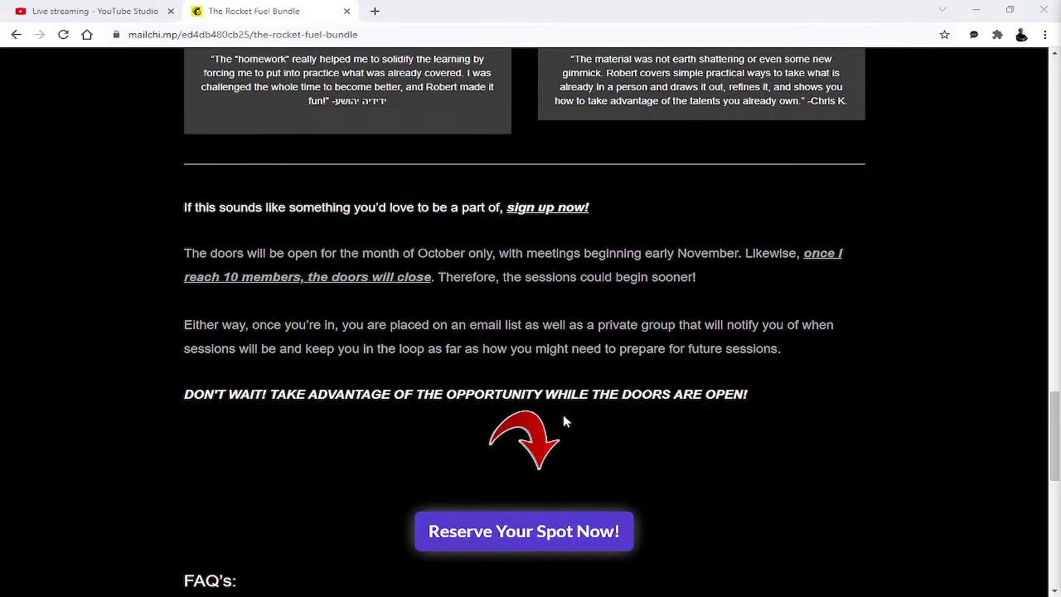
{"action": "scroll", "coordinate": [562, 420], "scroll_direction": "down", "scroll_amount": 3}
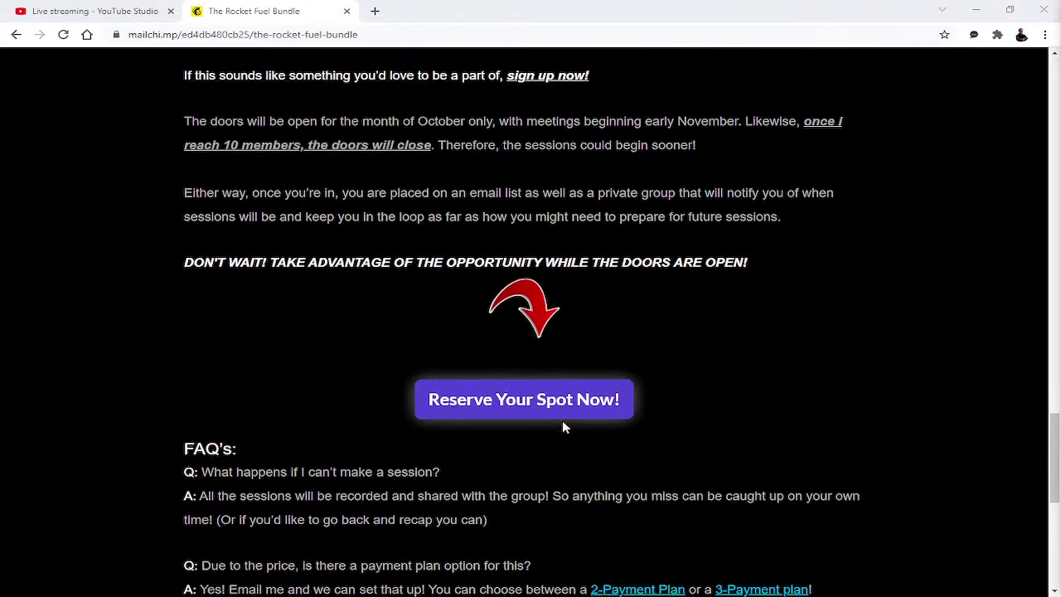
- Read the FAQs on missed sessions, payment plans, required experience and equipment, private sessions and DAW choice, through to the page's end
{"action": "scroll", "coordinate": [561, 420], "scroll_direction": "down", "scroll_amount": 3}
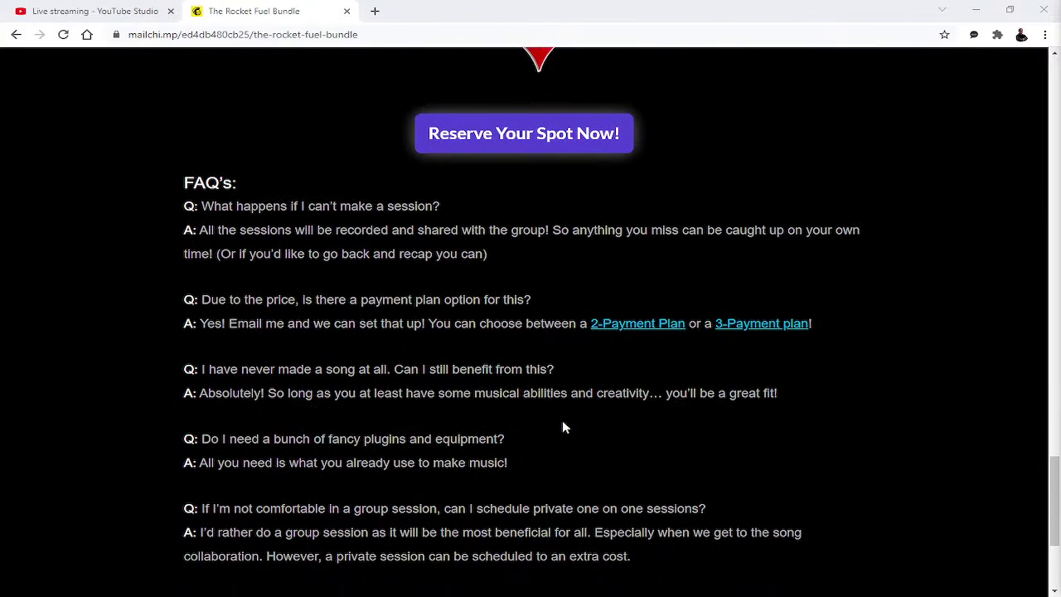
{"action": "scroll", "coordinate": [563, 421], "scroll_direction": "down", "scroll_amount": 1}
{"action": "scroll", "coordinate": [563, 422], "scroll_direction": "up", "scroll_amount": 1}
{"action": "scroll", "coordinate": [589, 305], "scroll_direction": "down", "scroll_amount": 3}
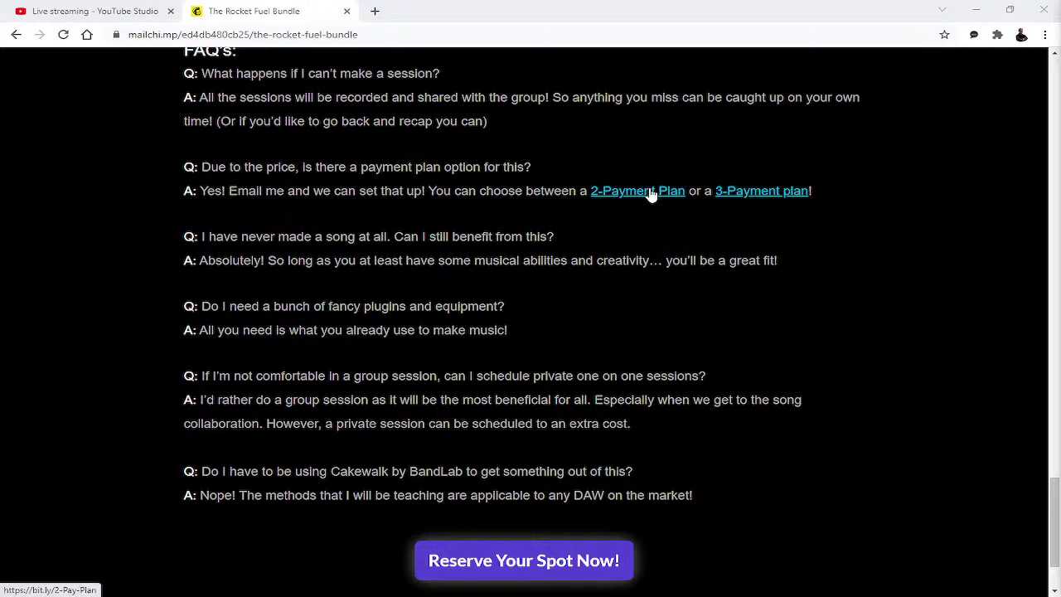
{"action": "scroll", "coordinate": [263, 258], "scroll_direction": "down", "scroll_amount": 1}
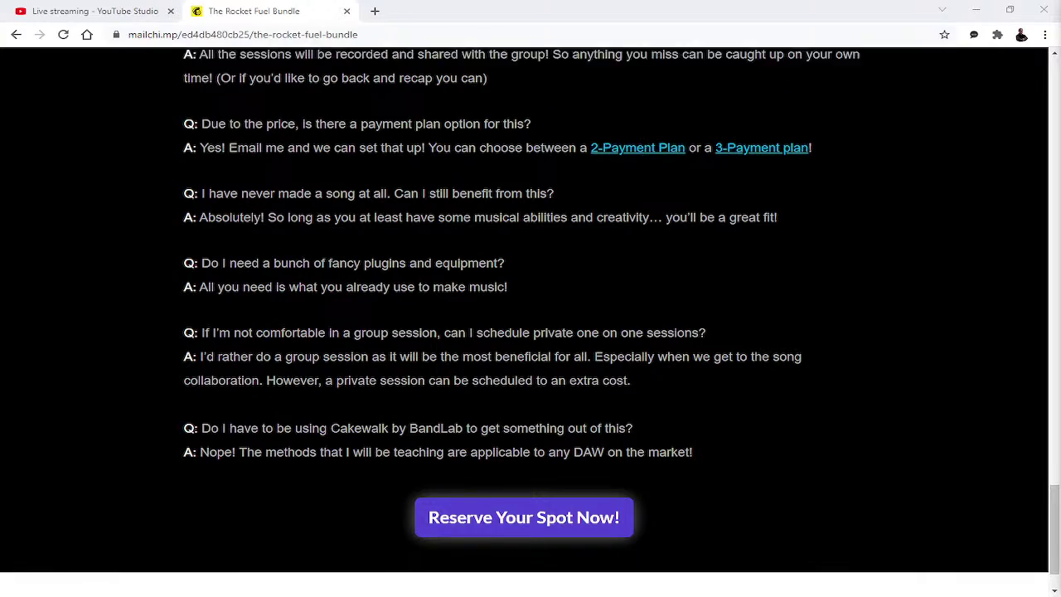
{"action": "scroll", "coordinate": [262, 259], "scroll_direction": "down", "scroll_amount": 1}
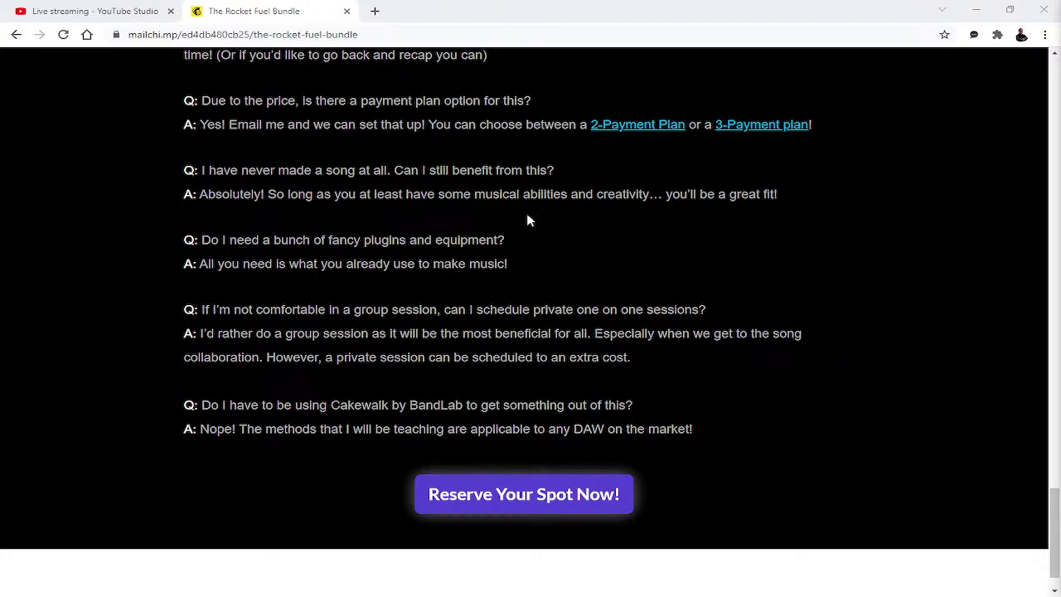
{"action": "scroll", "coordinate": [527, 220], "scroll_direction": "down", "scroll_amount": 1}
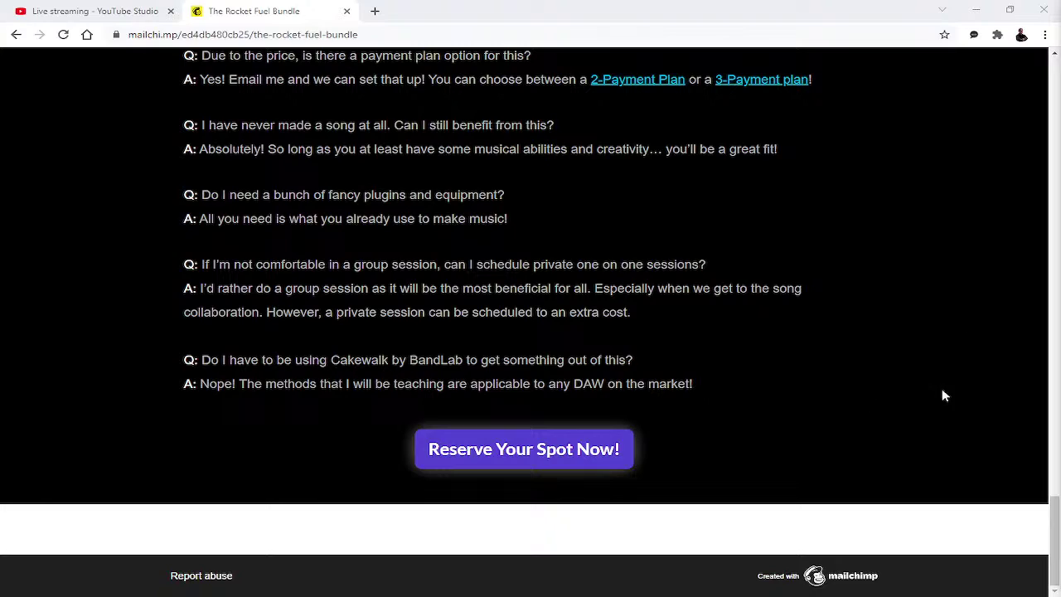
- Open the Reserve Your Spot Now store page, review the bundle's price, included items and related products, and close it
{"action": "left_click", "coordinate": [580, 461]}
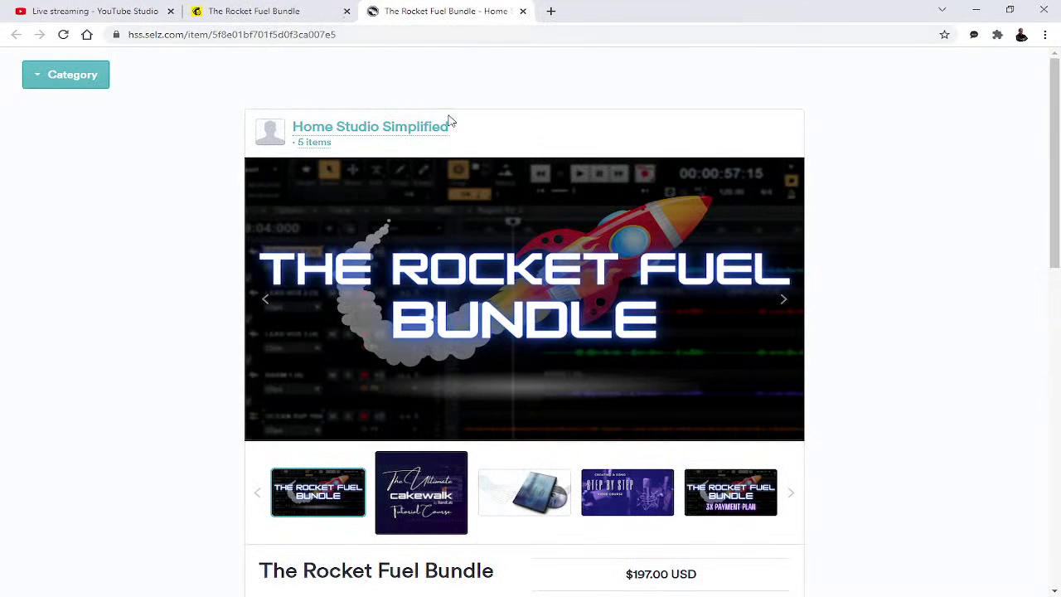
{"action": "scroll", "coordinate": [810, 201], "scroll_direction": "down", "scroll_amount": 4}
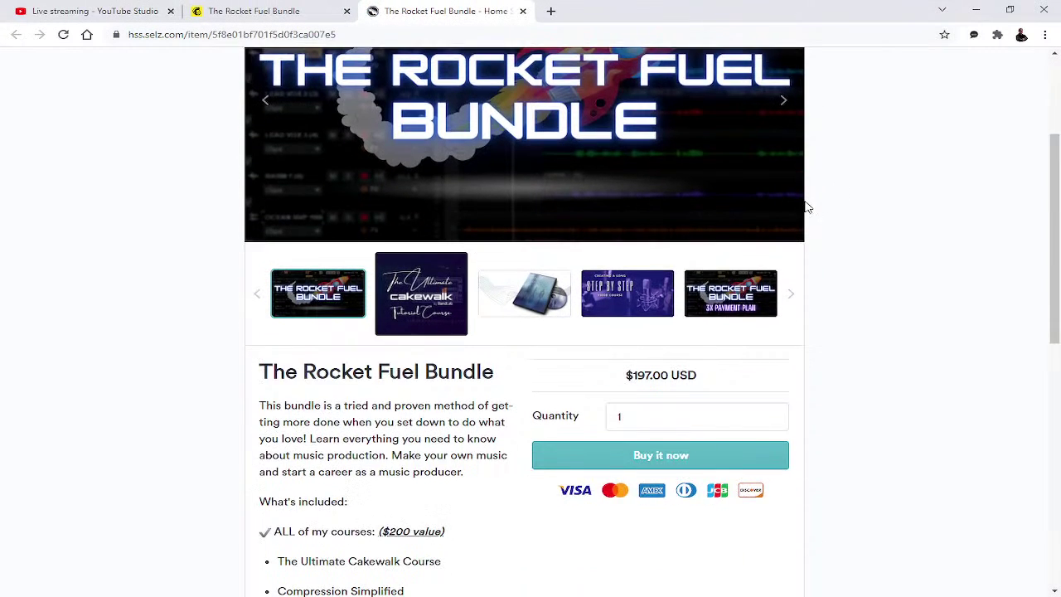
{"action": "scroll", "coordinate": [807, 207], "scroll_direction": "down", "scroll_amount": 2}
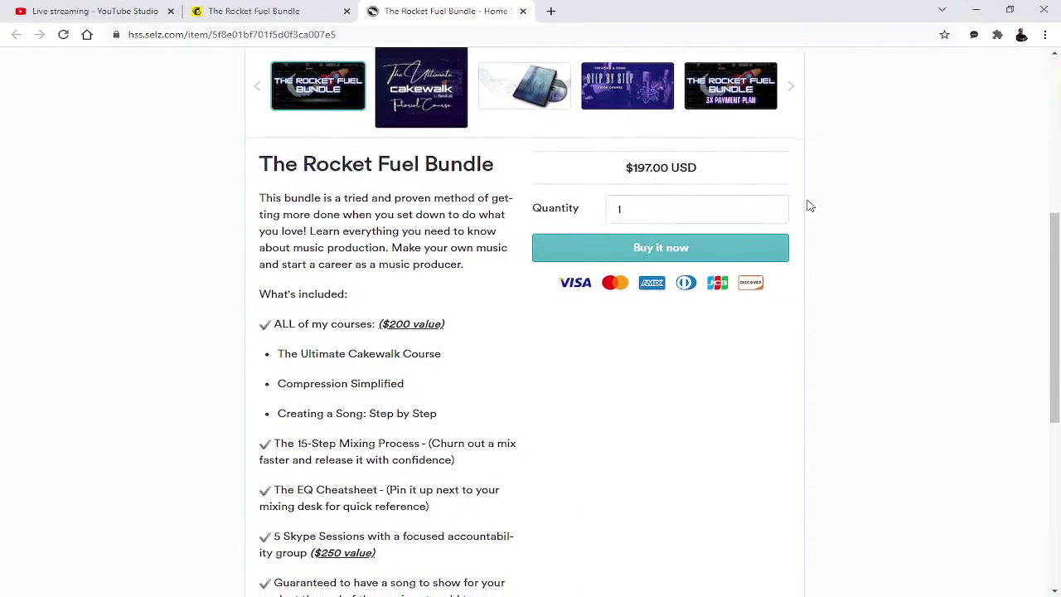
{"action": "scroll", "coordinate": [722, 207], "scroll_direction": "down", "scroll_amount": 3}
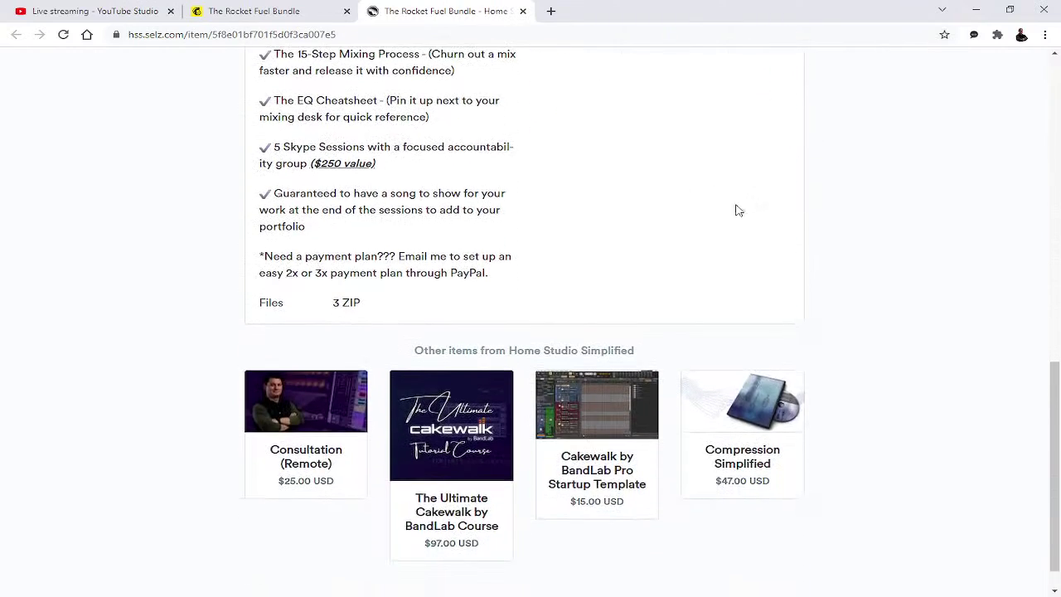
{"action": "scroll", "coordinate": [718, 223], "scroll_direction": "up", "scroll_amount": 8}
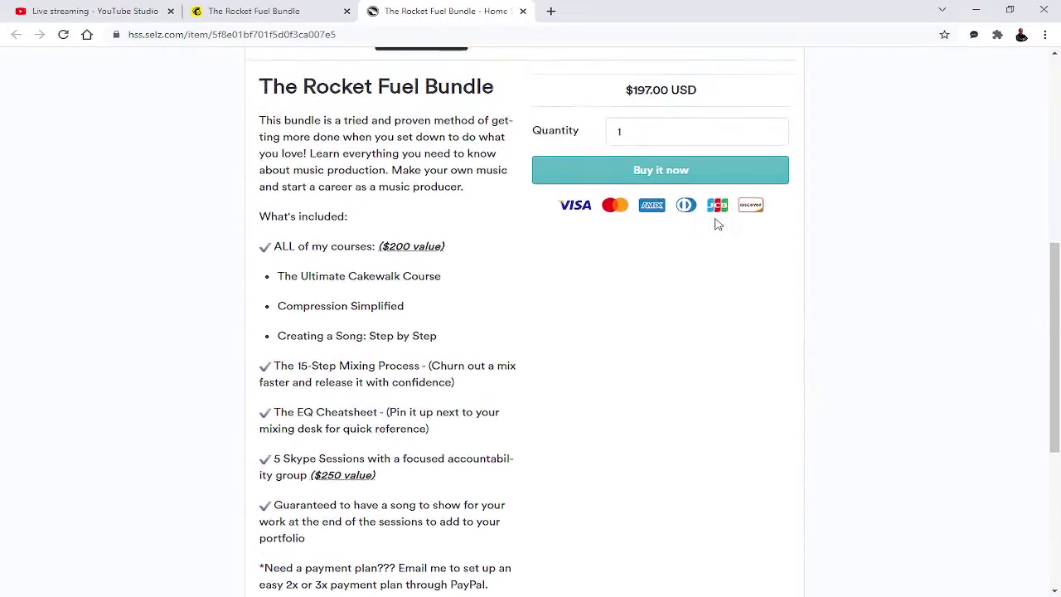
{"action": "scroll", "coordinate": [717, 223], "scroll_direction": "up", "scroll_amount": 1}
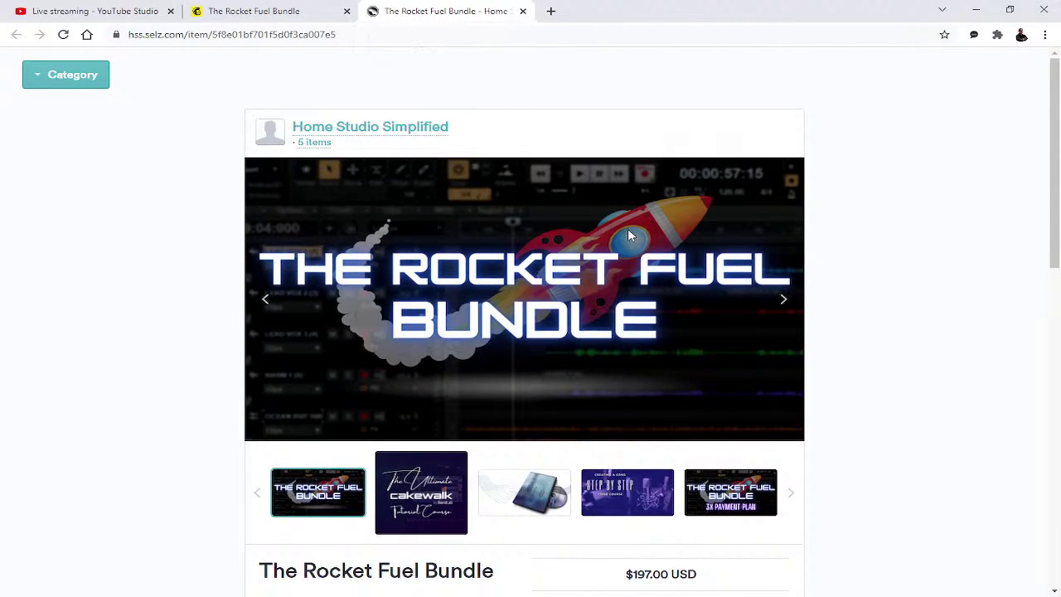
{"action": "scroll", "coordinate": [696, 234], "scroll_direction": "down", "scroll_amount": 4}
{"action": "scroll", "coordinate": [696, 235], "scroll_direction": "down", "scroll_amount": 2}
{"action": "scroll", "coordinate": [696, 228], "scroll_direction": "up", "scroll_amount": 3}
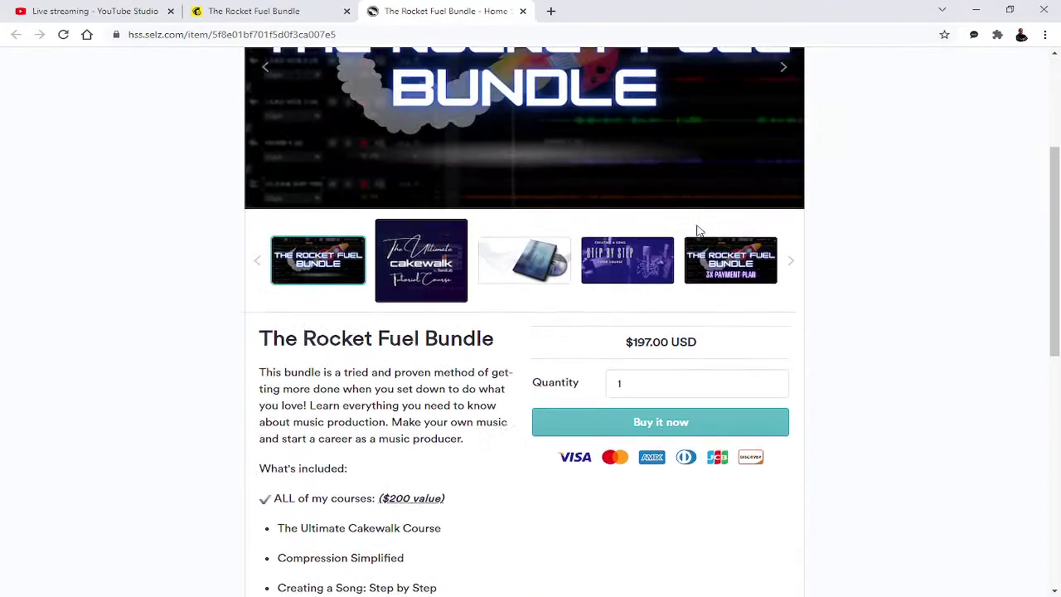
{"action": "scroll", "coordinate": [696, 241], "scroll_direction": "down", "scroll_amount": 1}
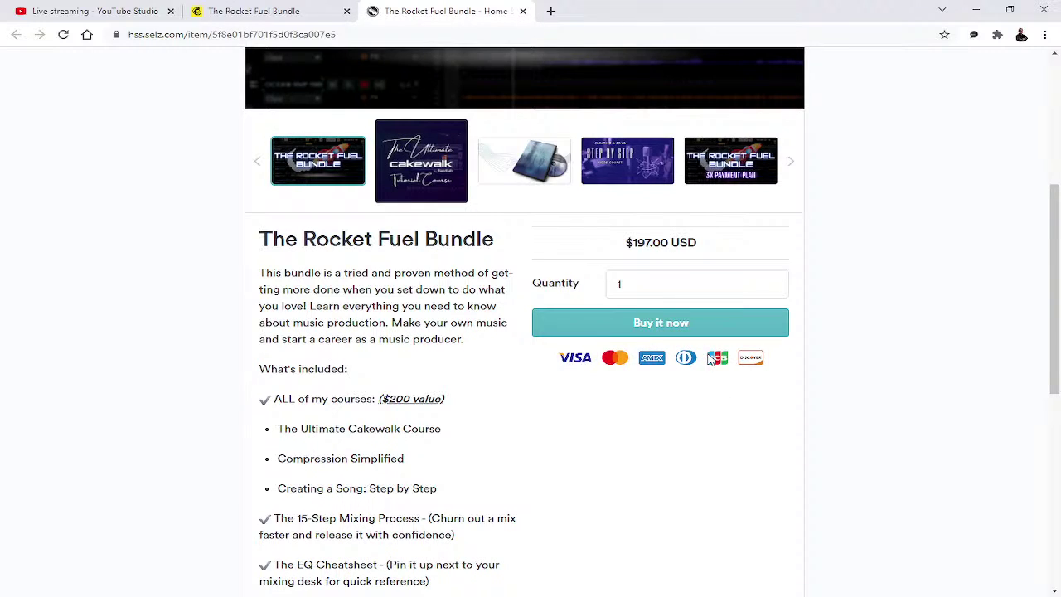
{"action": "scroll", "coordinate": [702, 356], "scroll_direction": "up", "scroll_amount": 2}
{"action": "left_click", "coordinate": [522, 11]}
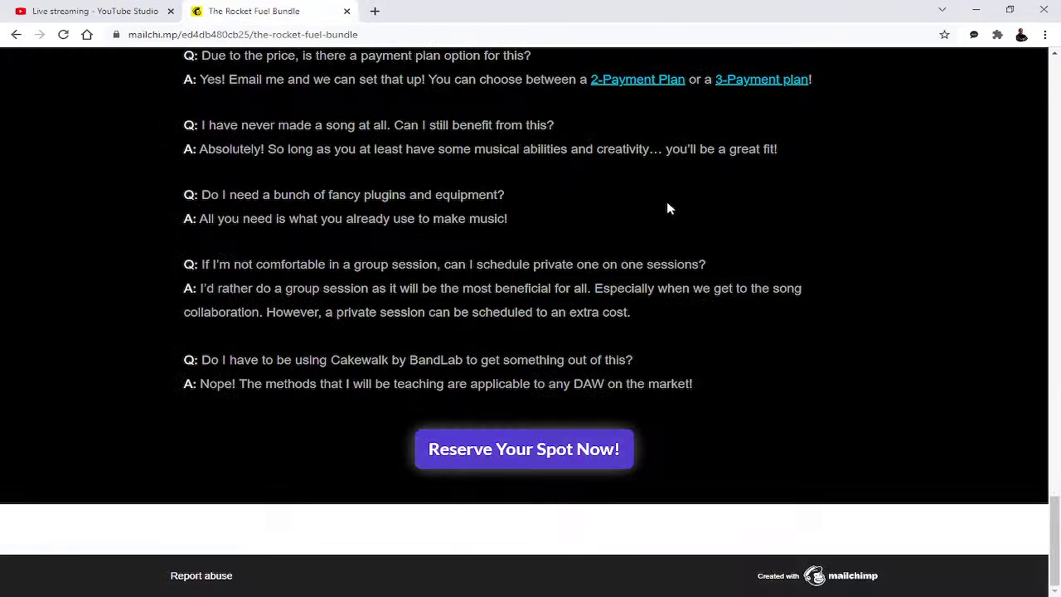
- Open the 2-Payment Plan checkout from the payment plan FAQ, view it, and return to the bundle page's reservation section
{"action": "scroll", "coordinate": [667, 202], "scroll_direction": "up", "scroll_amount": 3}
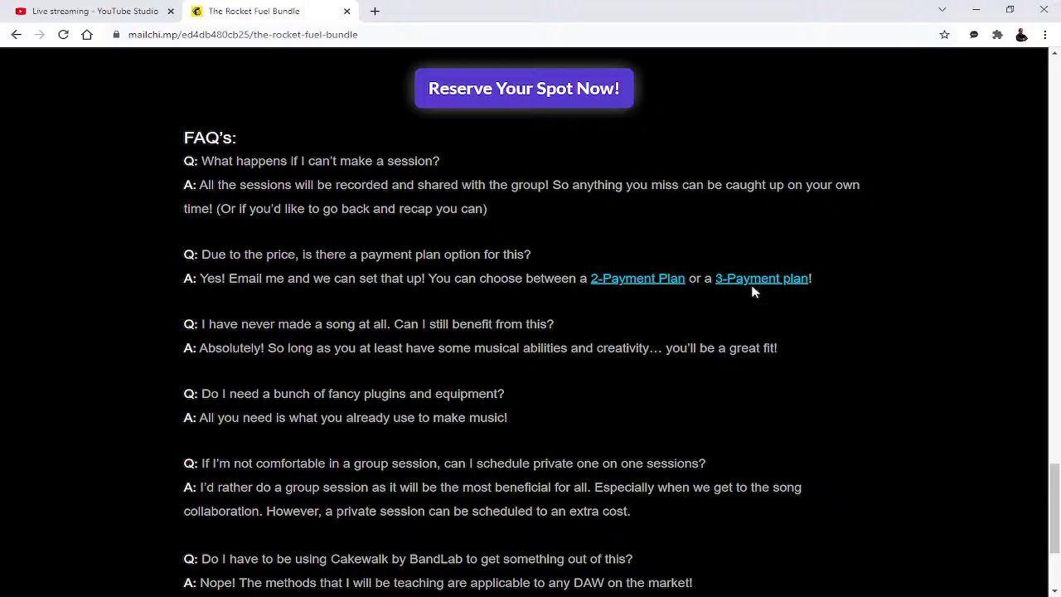
{"action": "left_click", "coordinate": [628, 282]}
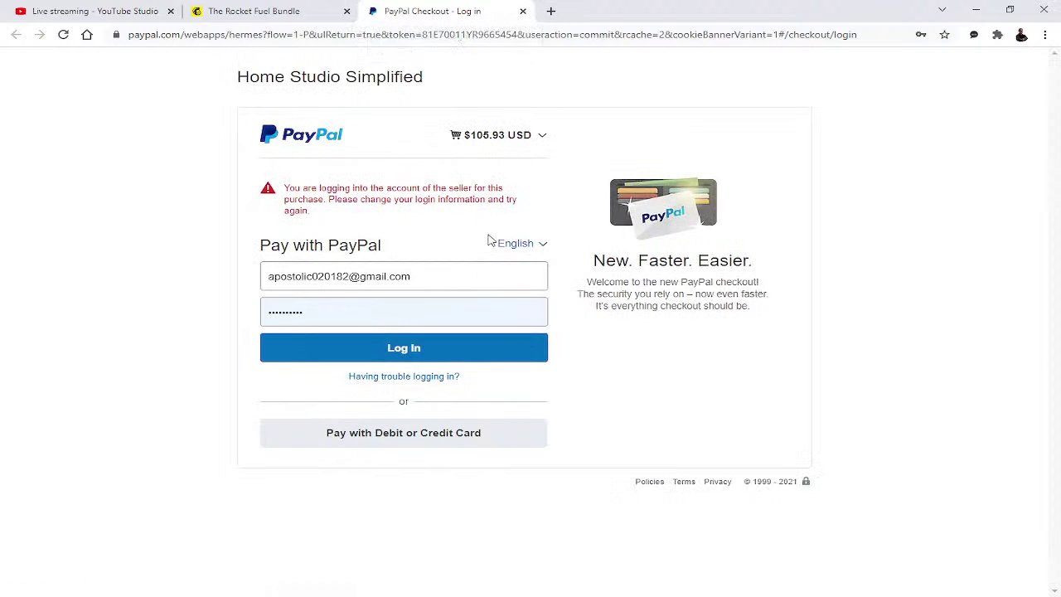
{"action": "left_click", "coordinate": [523, 11]}
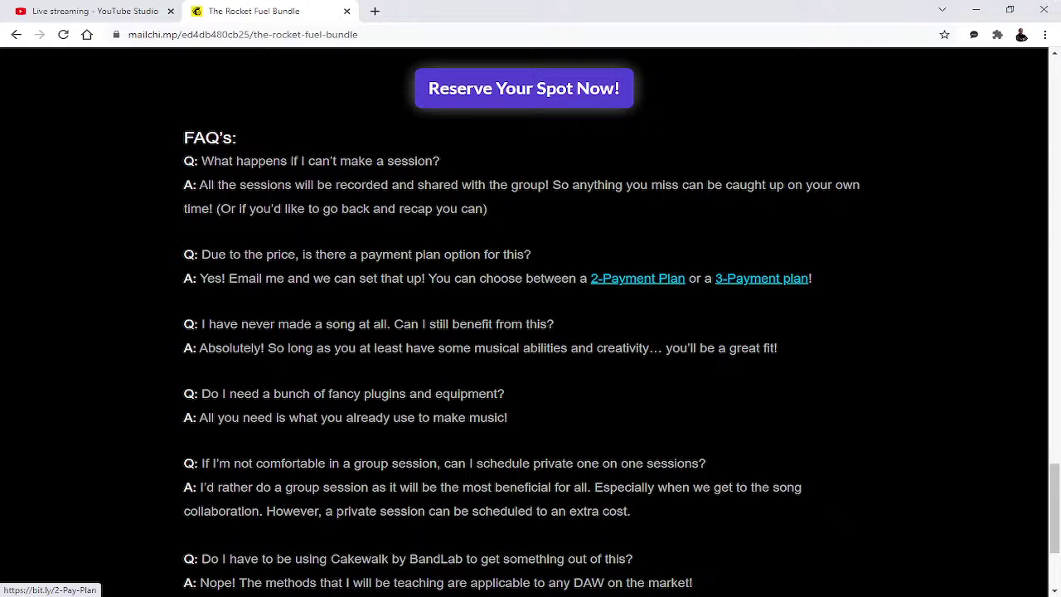
{"action": "scroll", "coordinate": [724, 303], "scroll_direction": "up", "scroll_amount": 2}
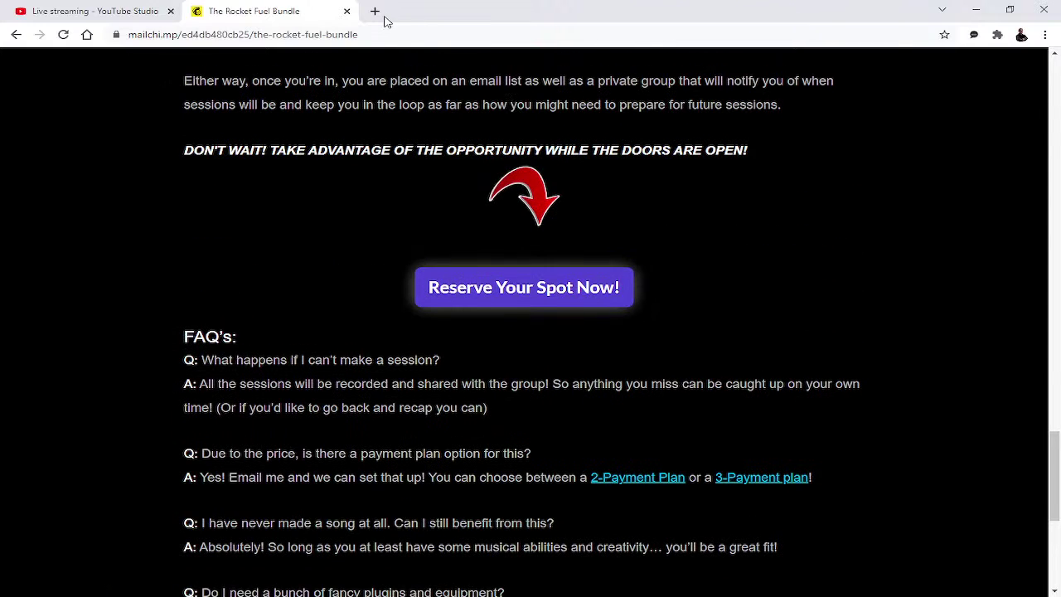